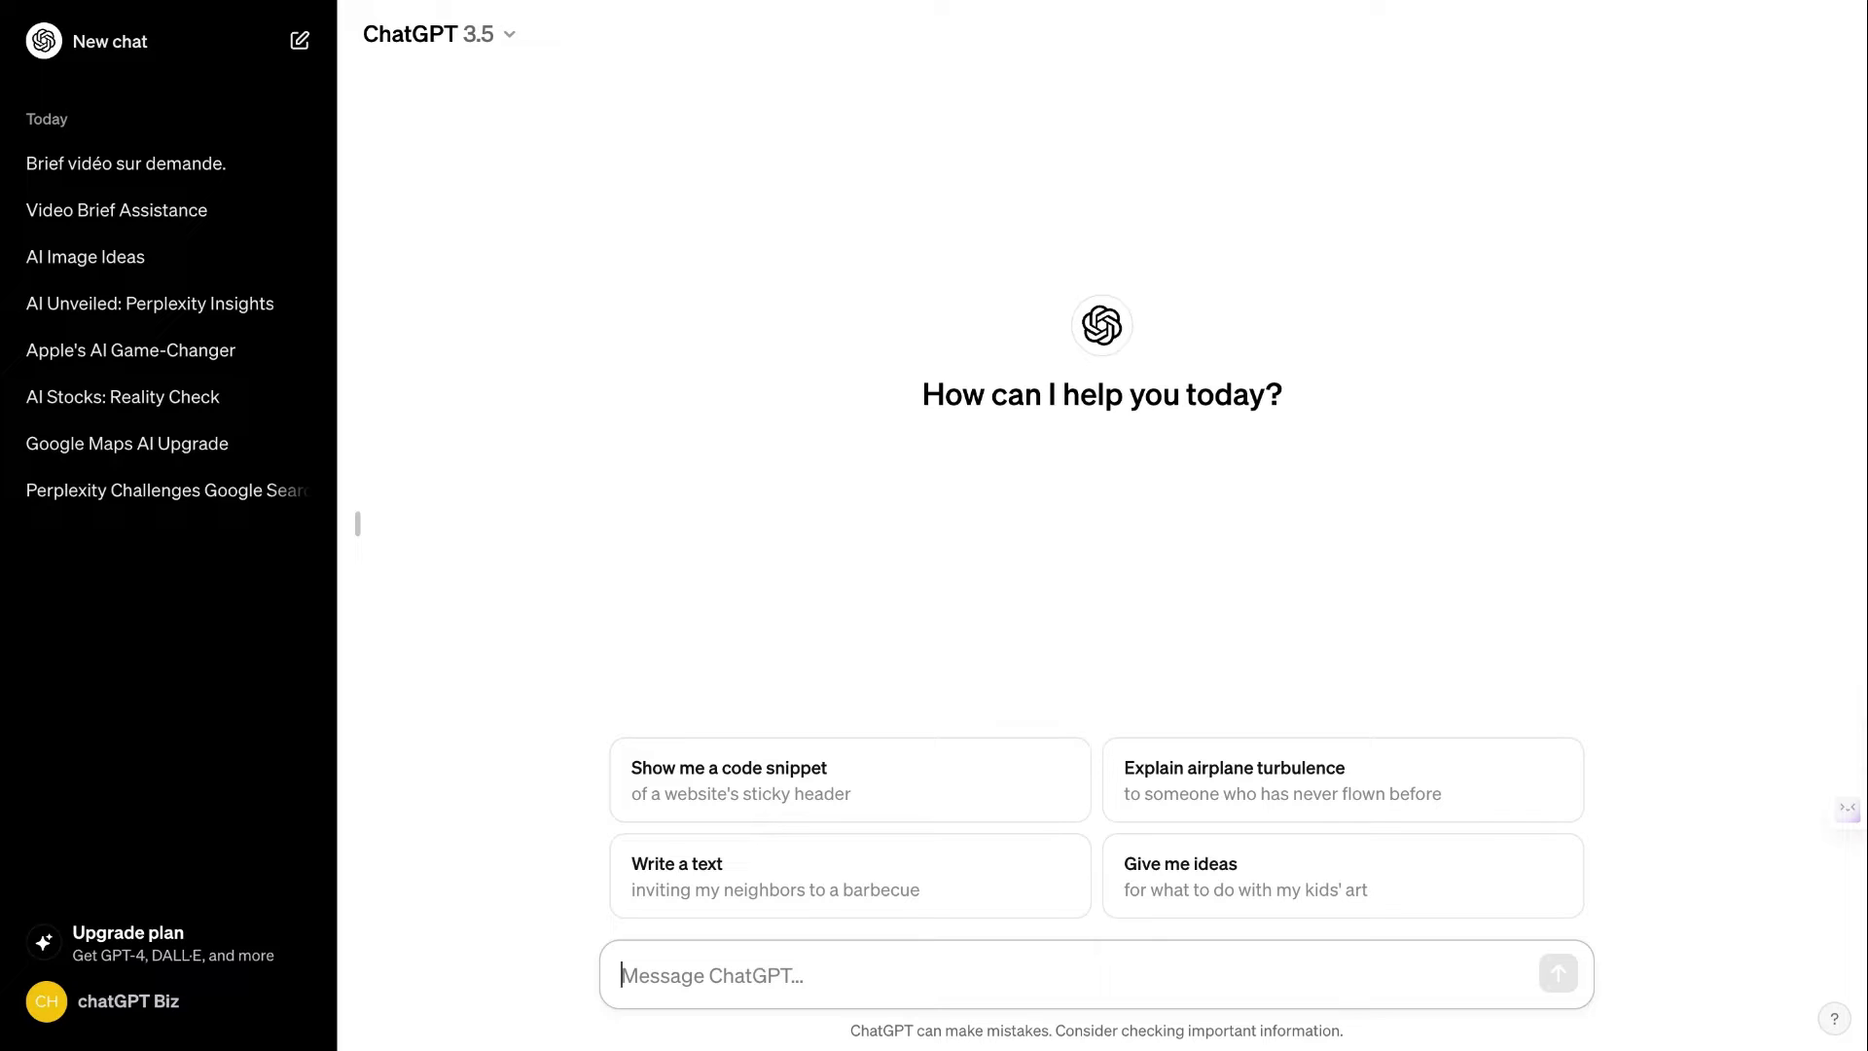
# Step: Send the prompt "peux tu me donner un brief pour une video ?" and look through the generated brief
pyautogui.write('peux t')
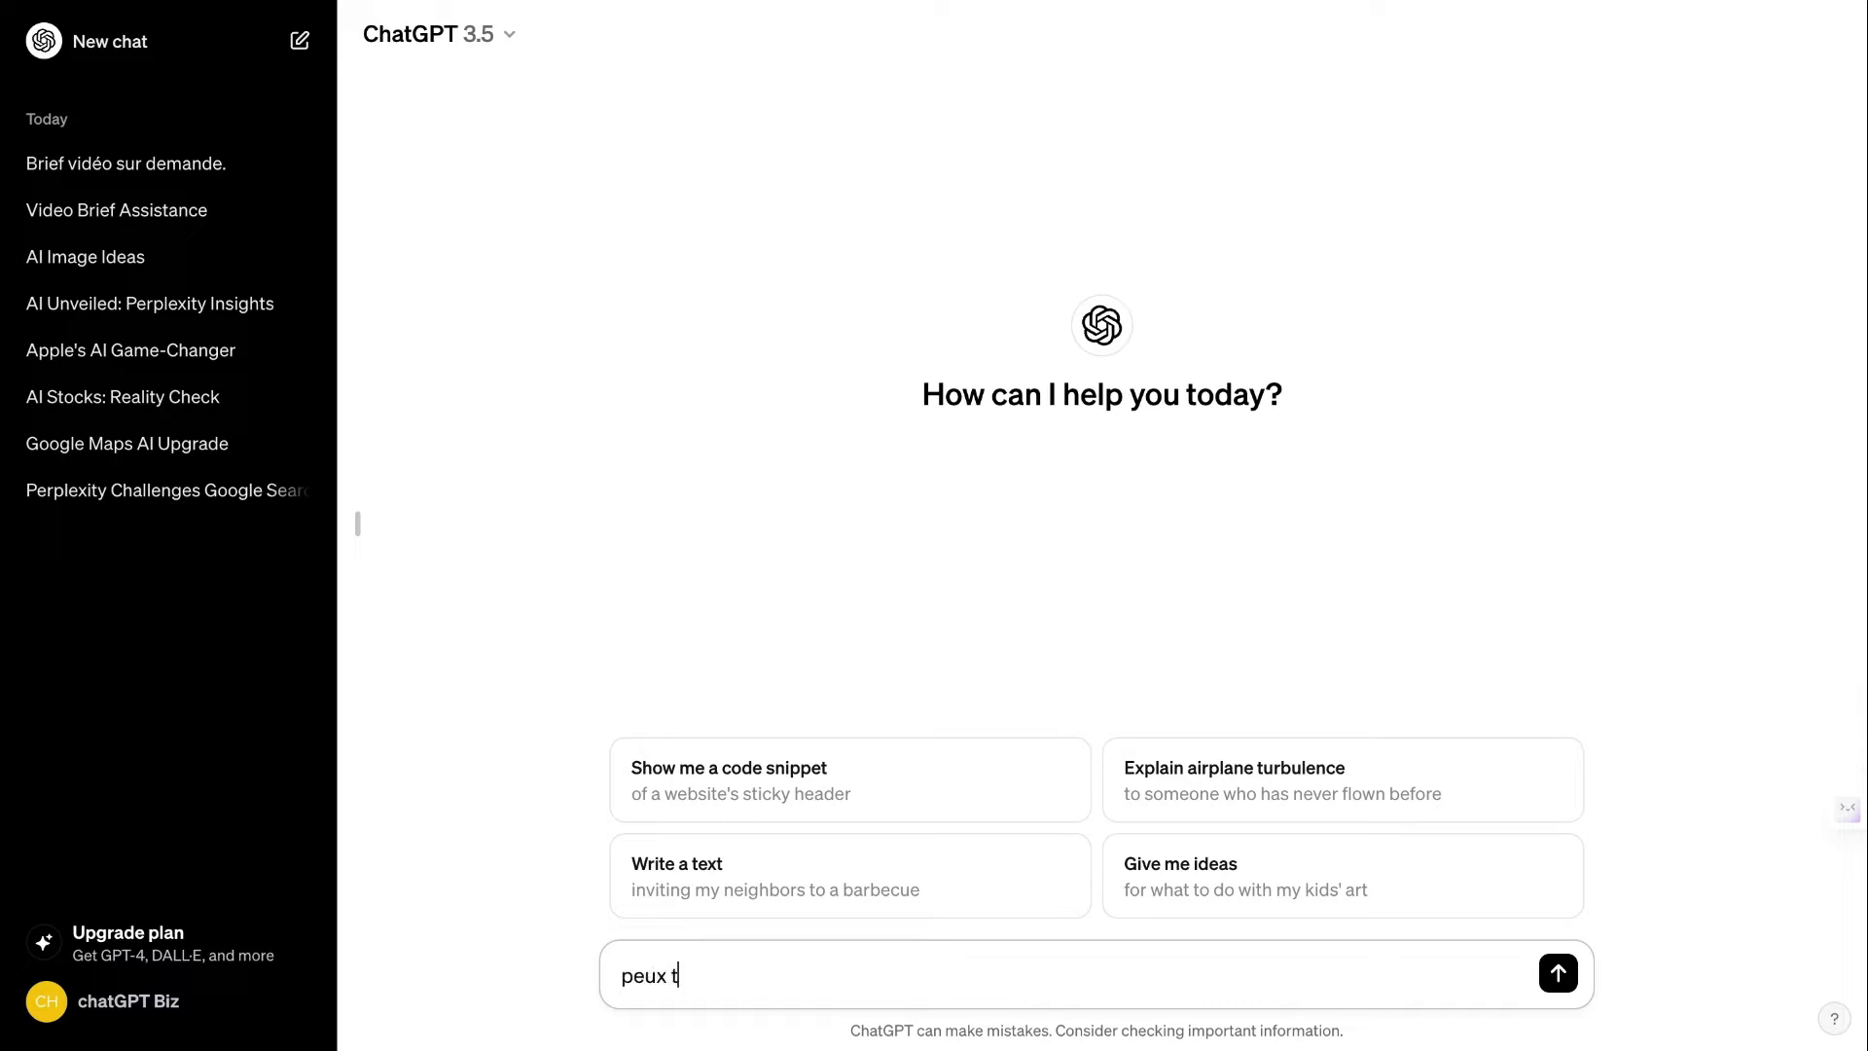
pyautogui.write('u me donner un brie')
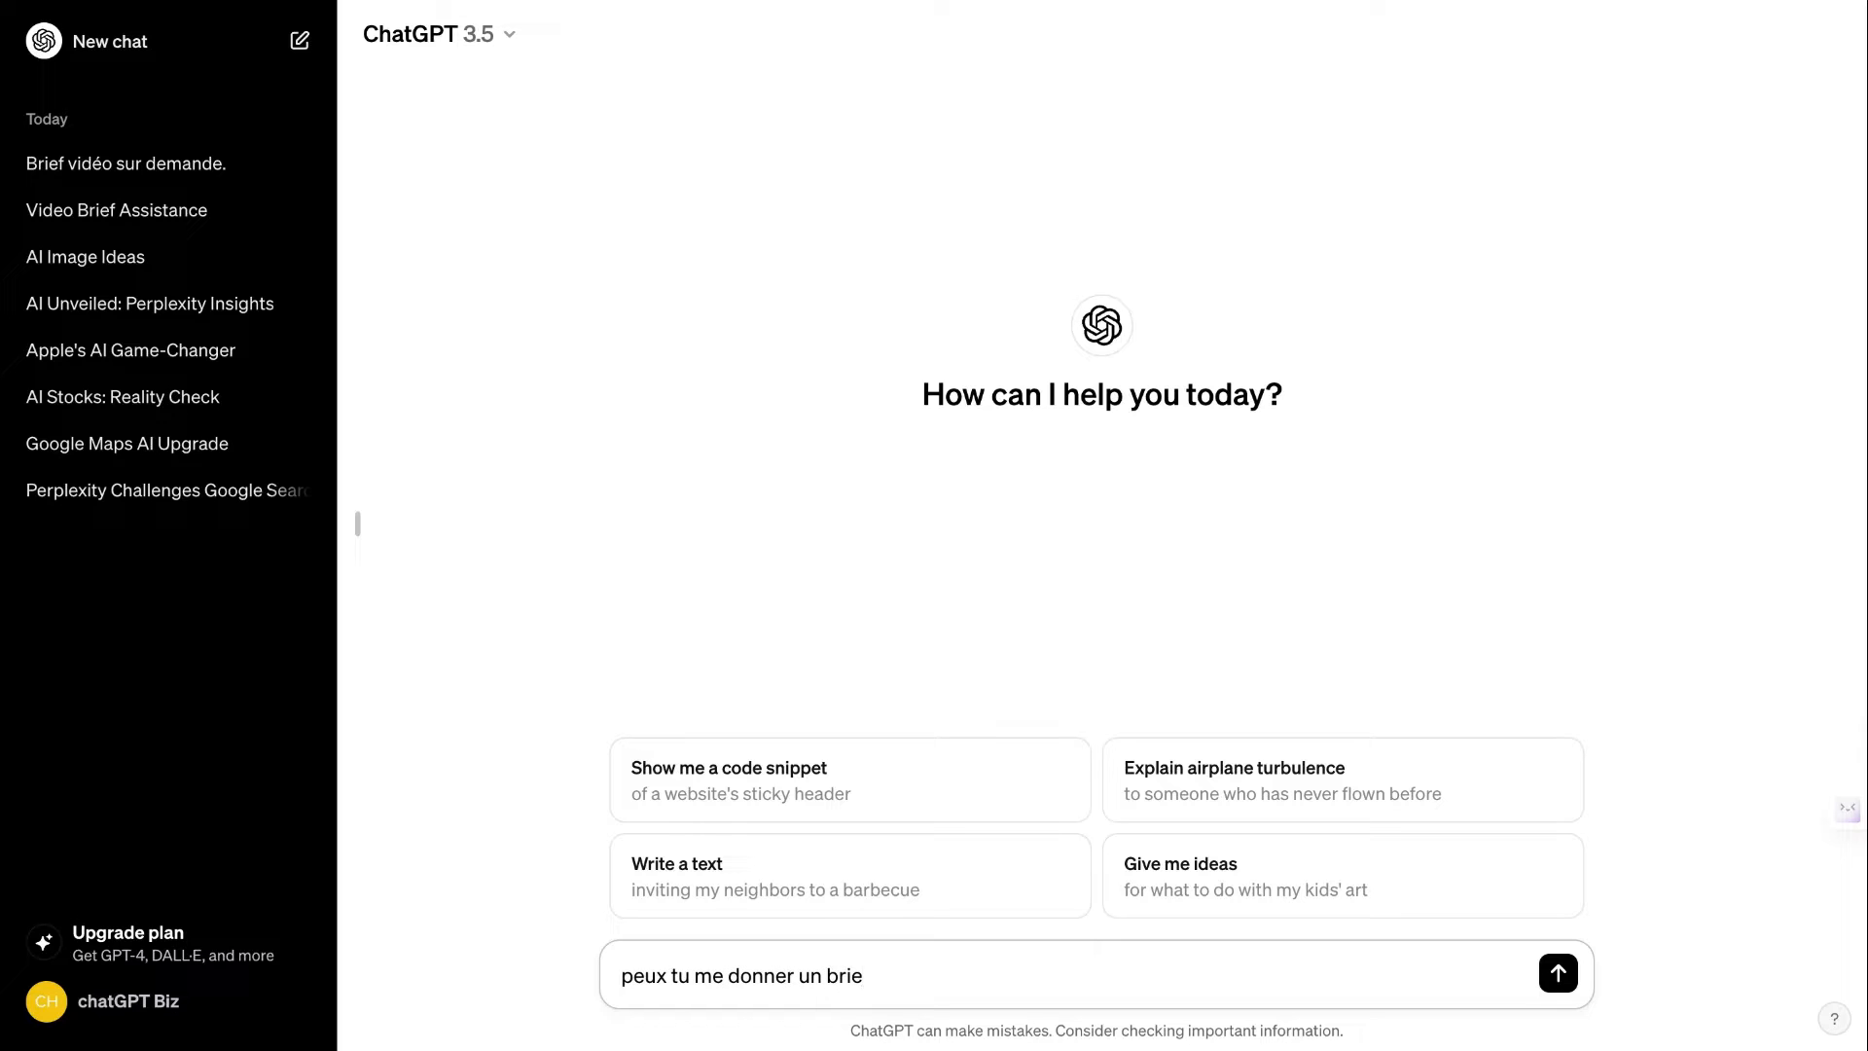
pyautogui.write('f pour une video ?')
pyautogui.press('Return')
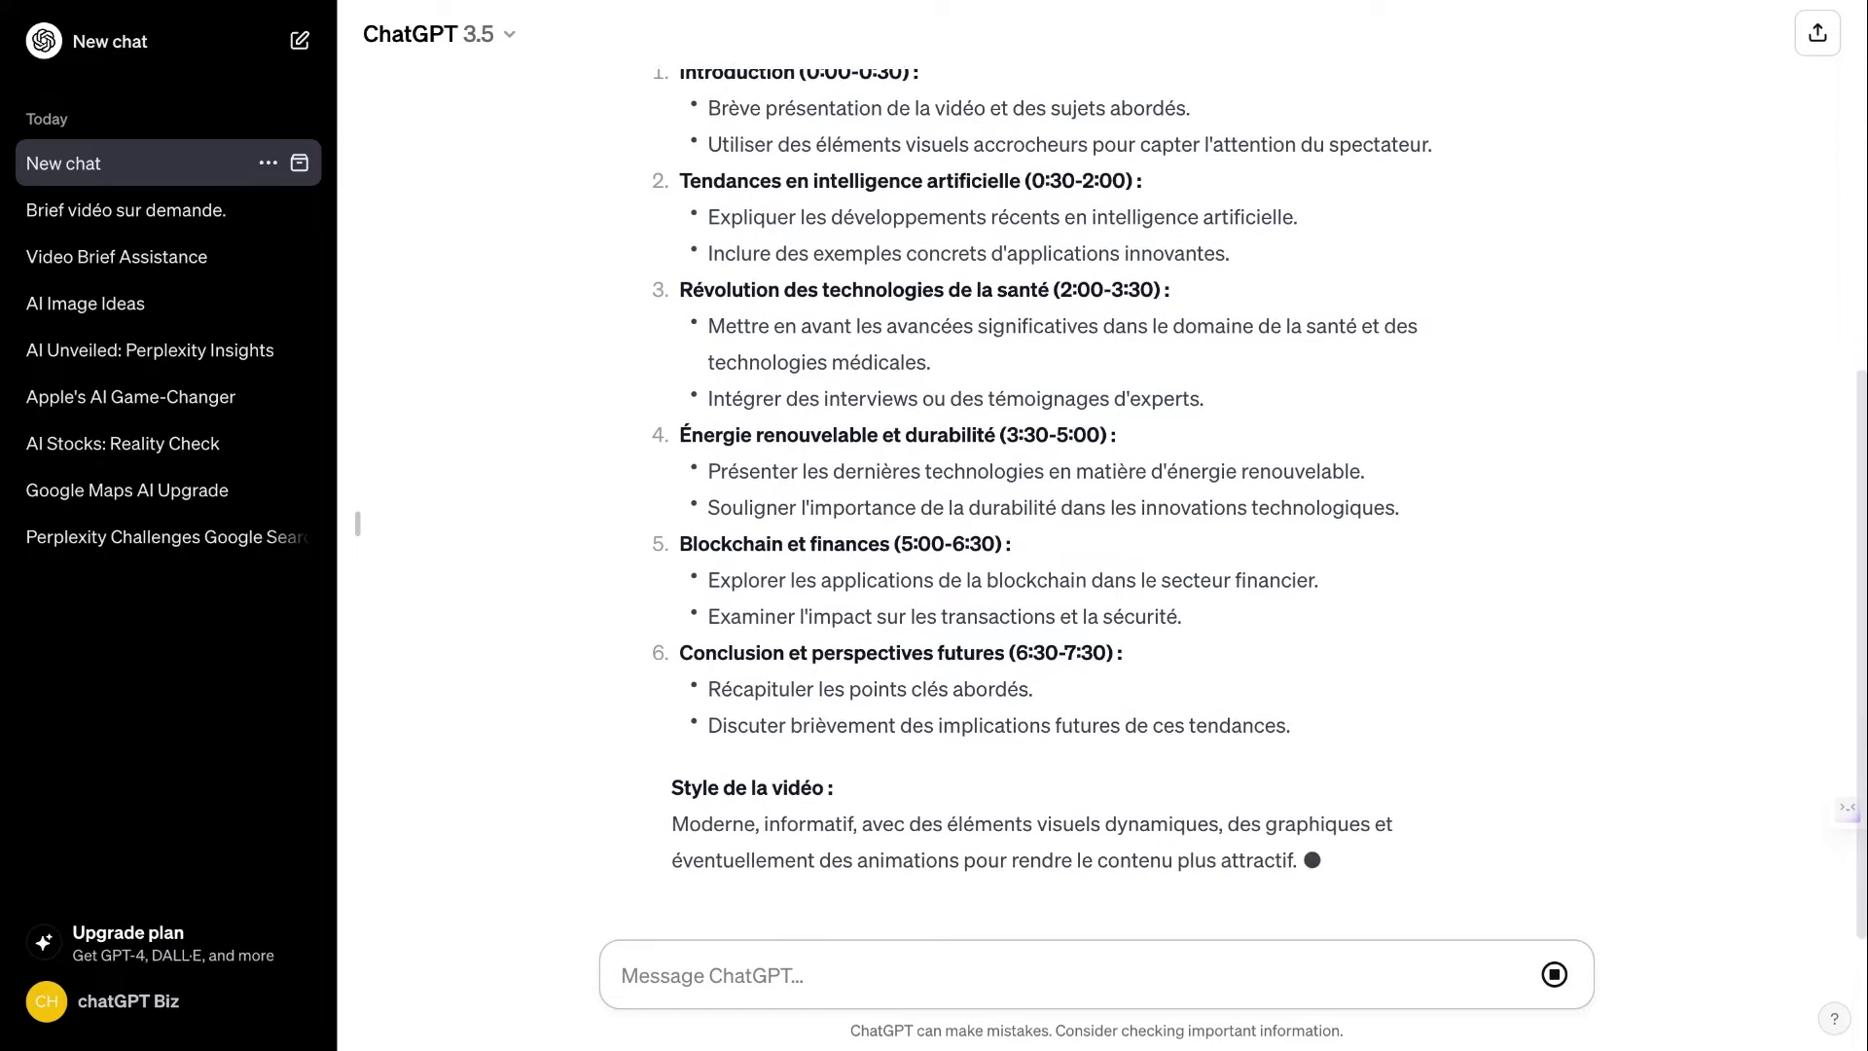
pyautogui.scroll(5, 936, 651)
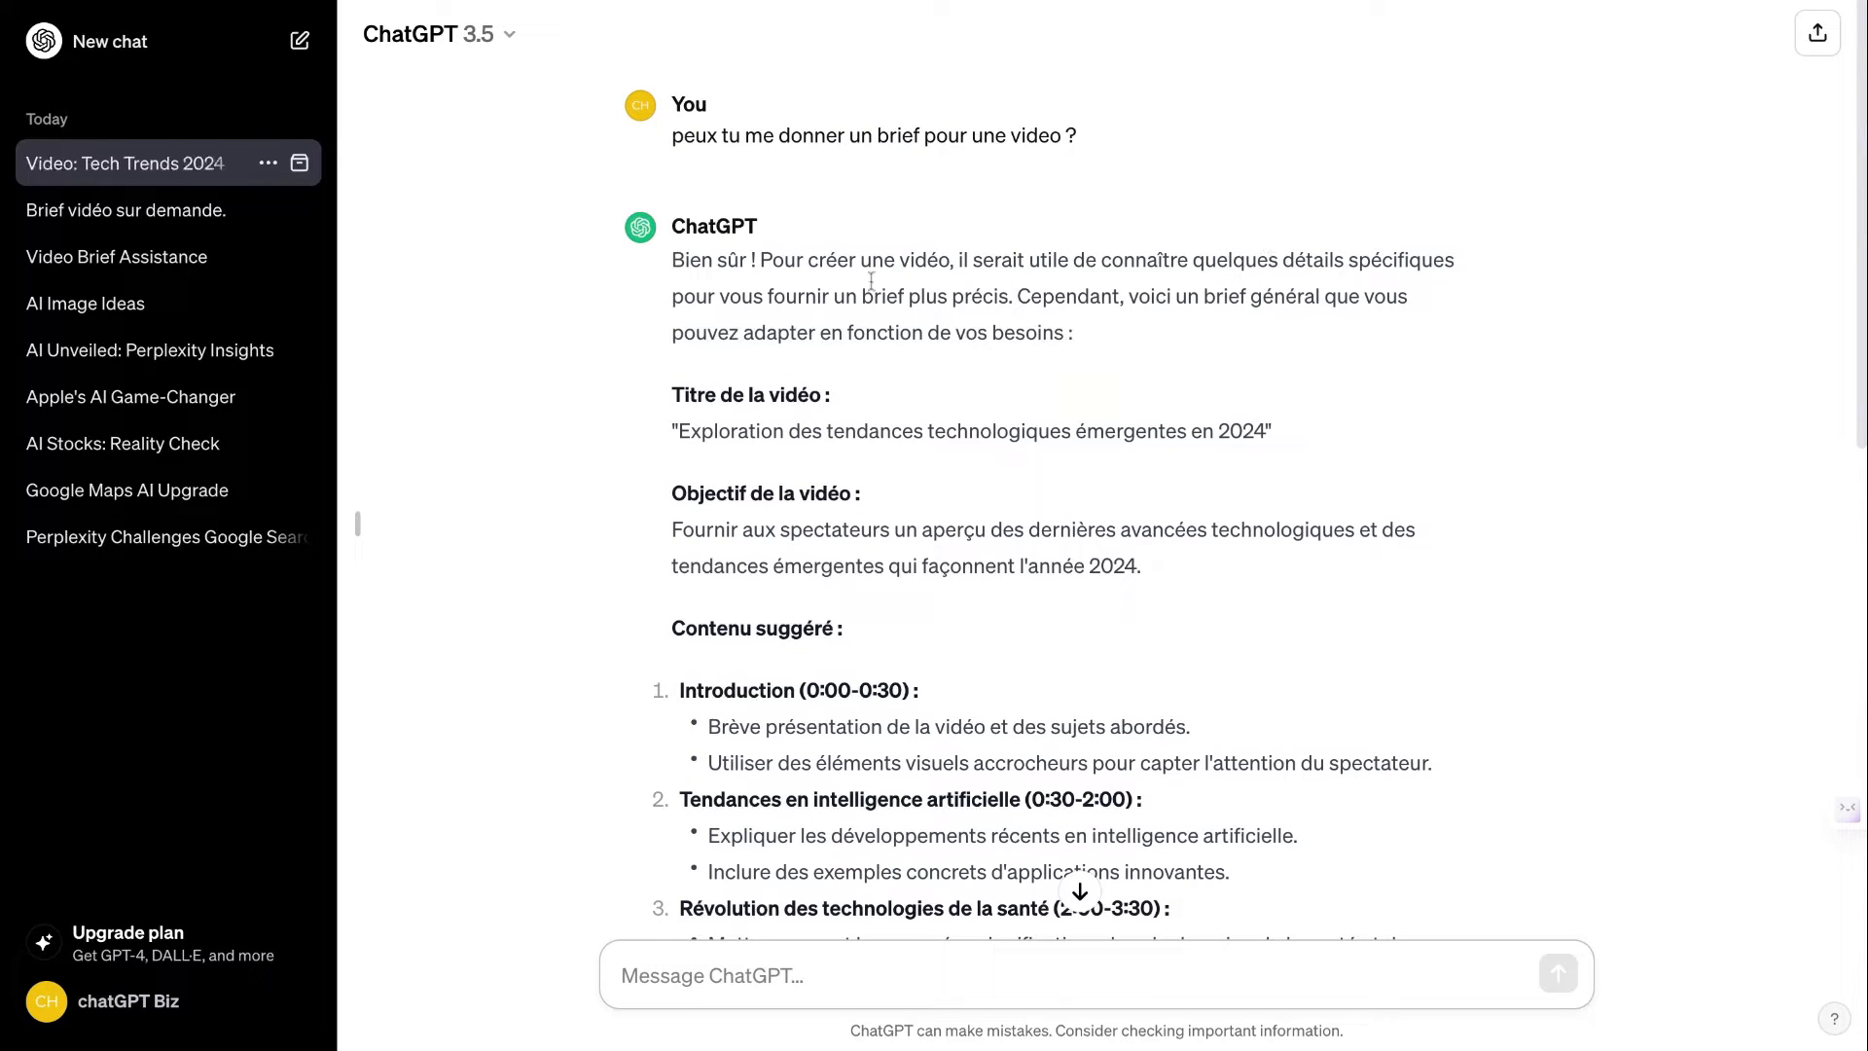
pyautogui.moveTo(1074, 333); pyautogui.dragTo(1006, 292)
pyautogui.click(1006, 292)
pyautogui.scroll(-3, 793, 421)
pyautogui.scroll(-9, 794, 420)
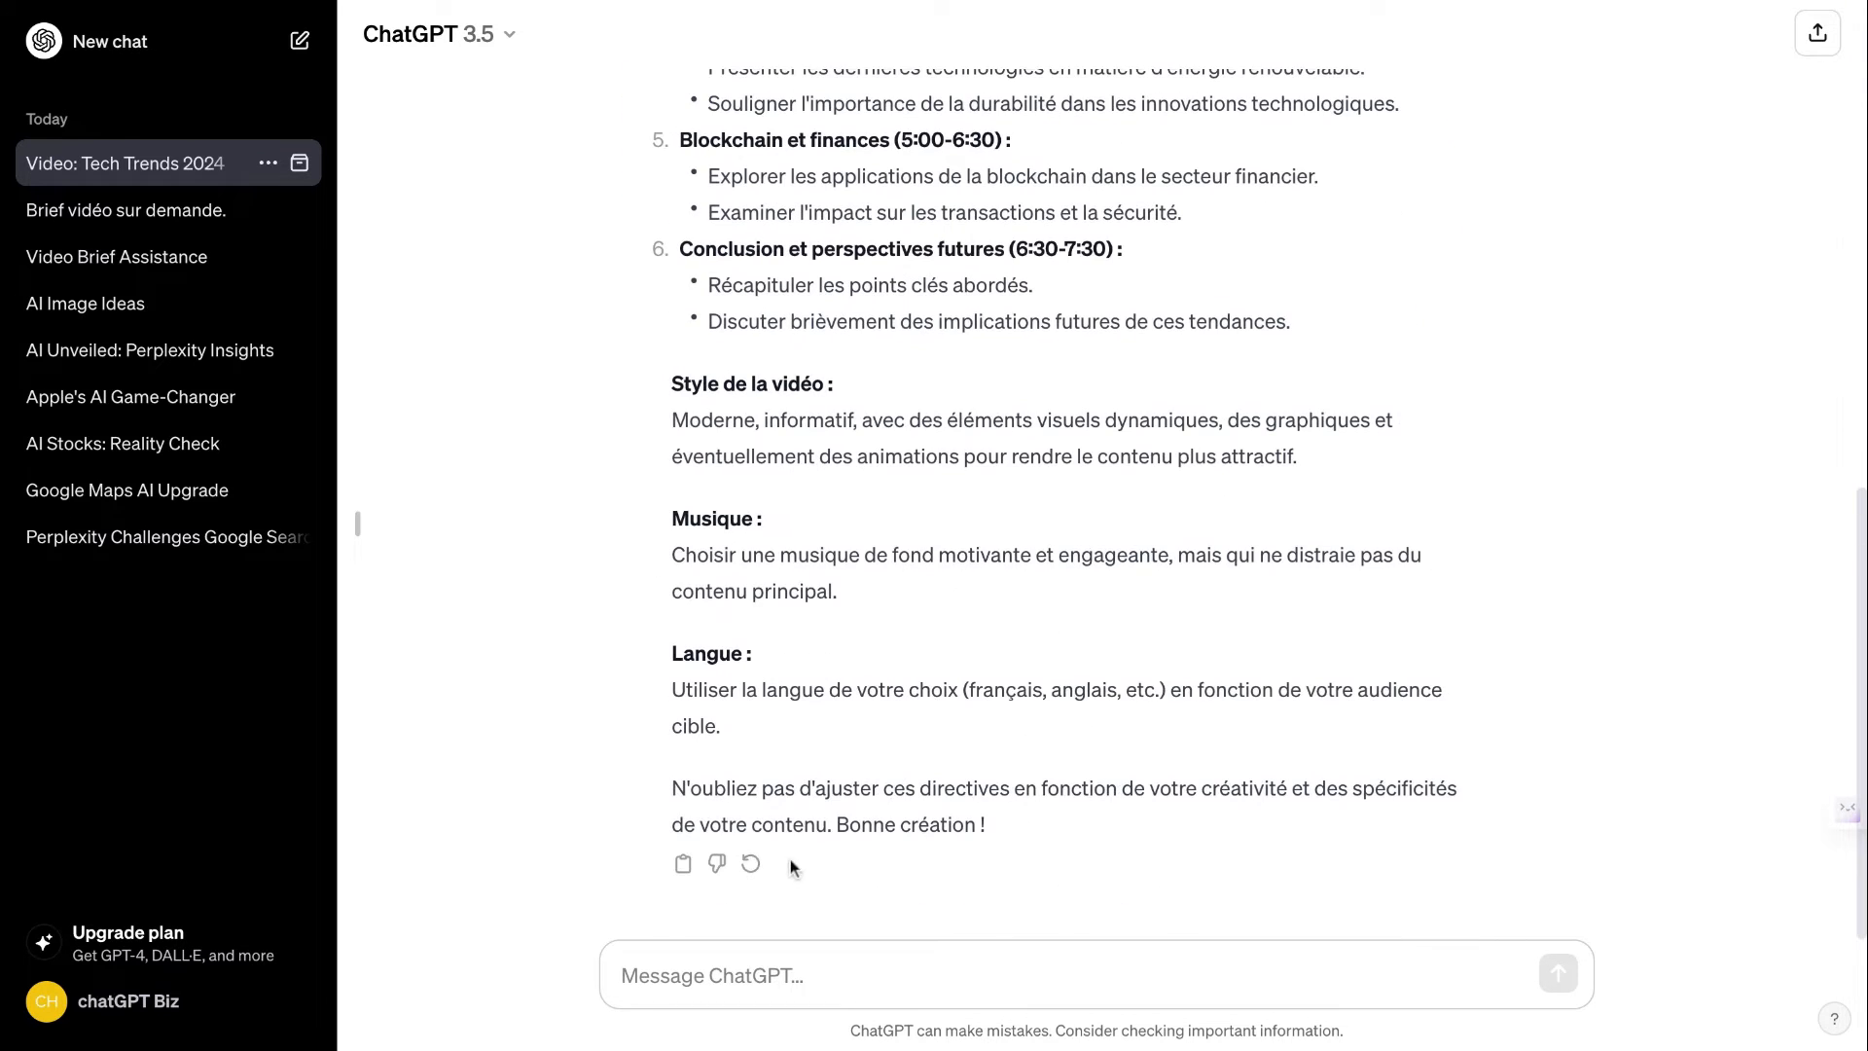
# Step: Send a French follow-up specifying personal-development and entrepreneur audiences, a motivating, educational tone, sections on health, wealth, fitness, spirituality and relationships, and an 8-minute duration
pyautogui.click(746, 981)
pyautogui.write("je souhaite que mon audience soit composé de personnes intéressées par le développement personnel et d'entrepreneurs. Le ton doit être motivant et éducatif. Je souhaite me concentrer sur la santé, la richesse, la forme physique, la spiritualité et les relations pour les sections. la durée de la vidéo doit être de 8 minutes.")
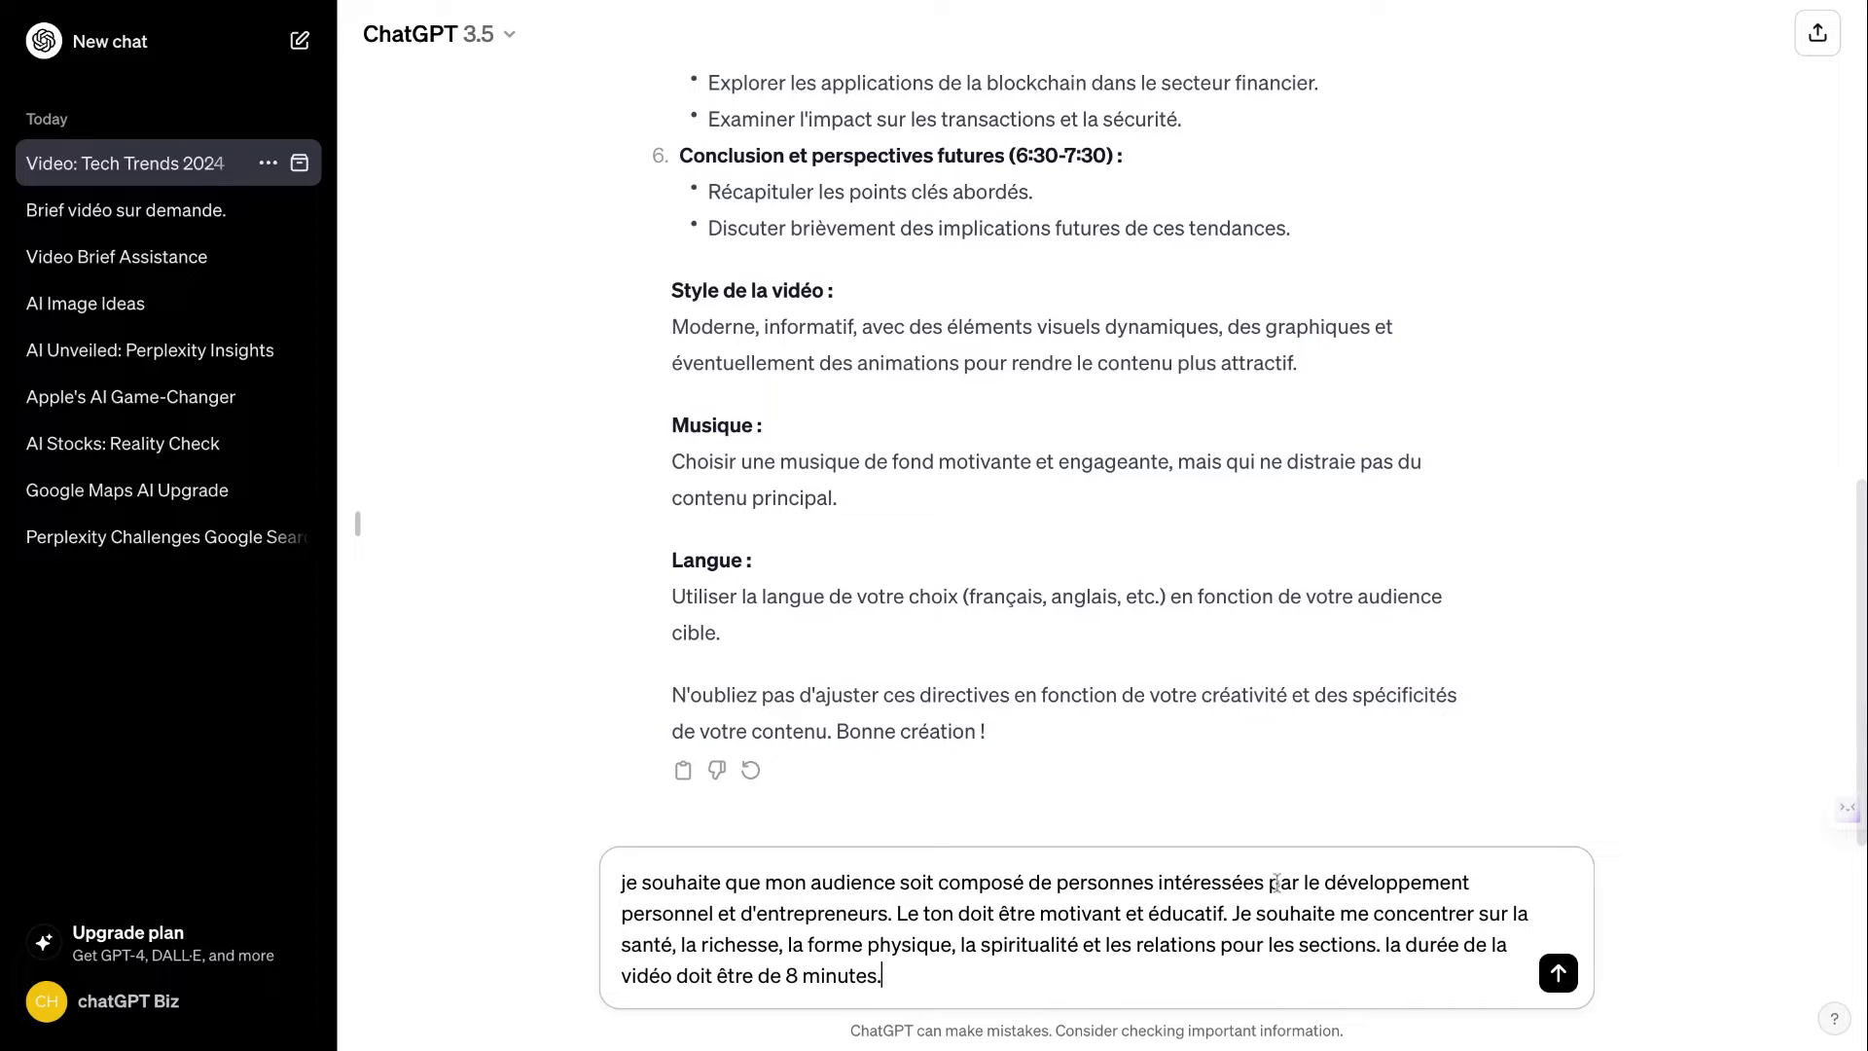
pyautogui.moveTo(1280, 883); pyautogui.dragTo(891, 913)
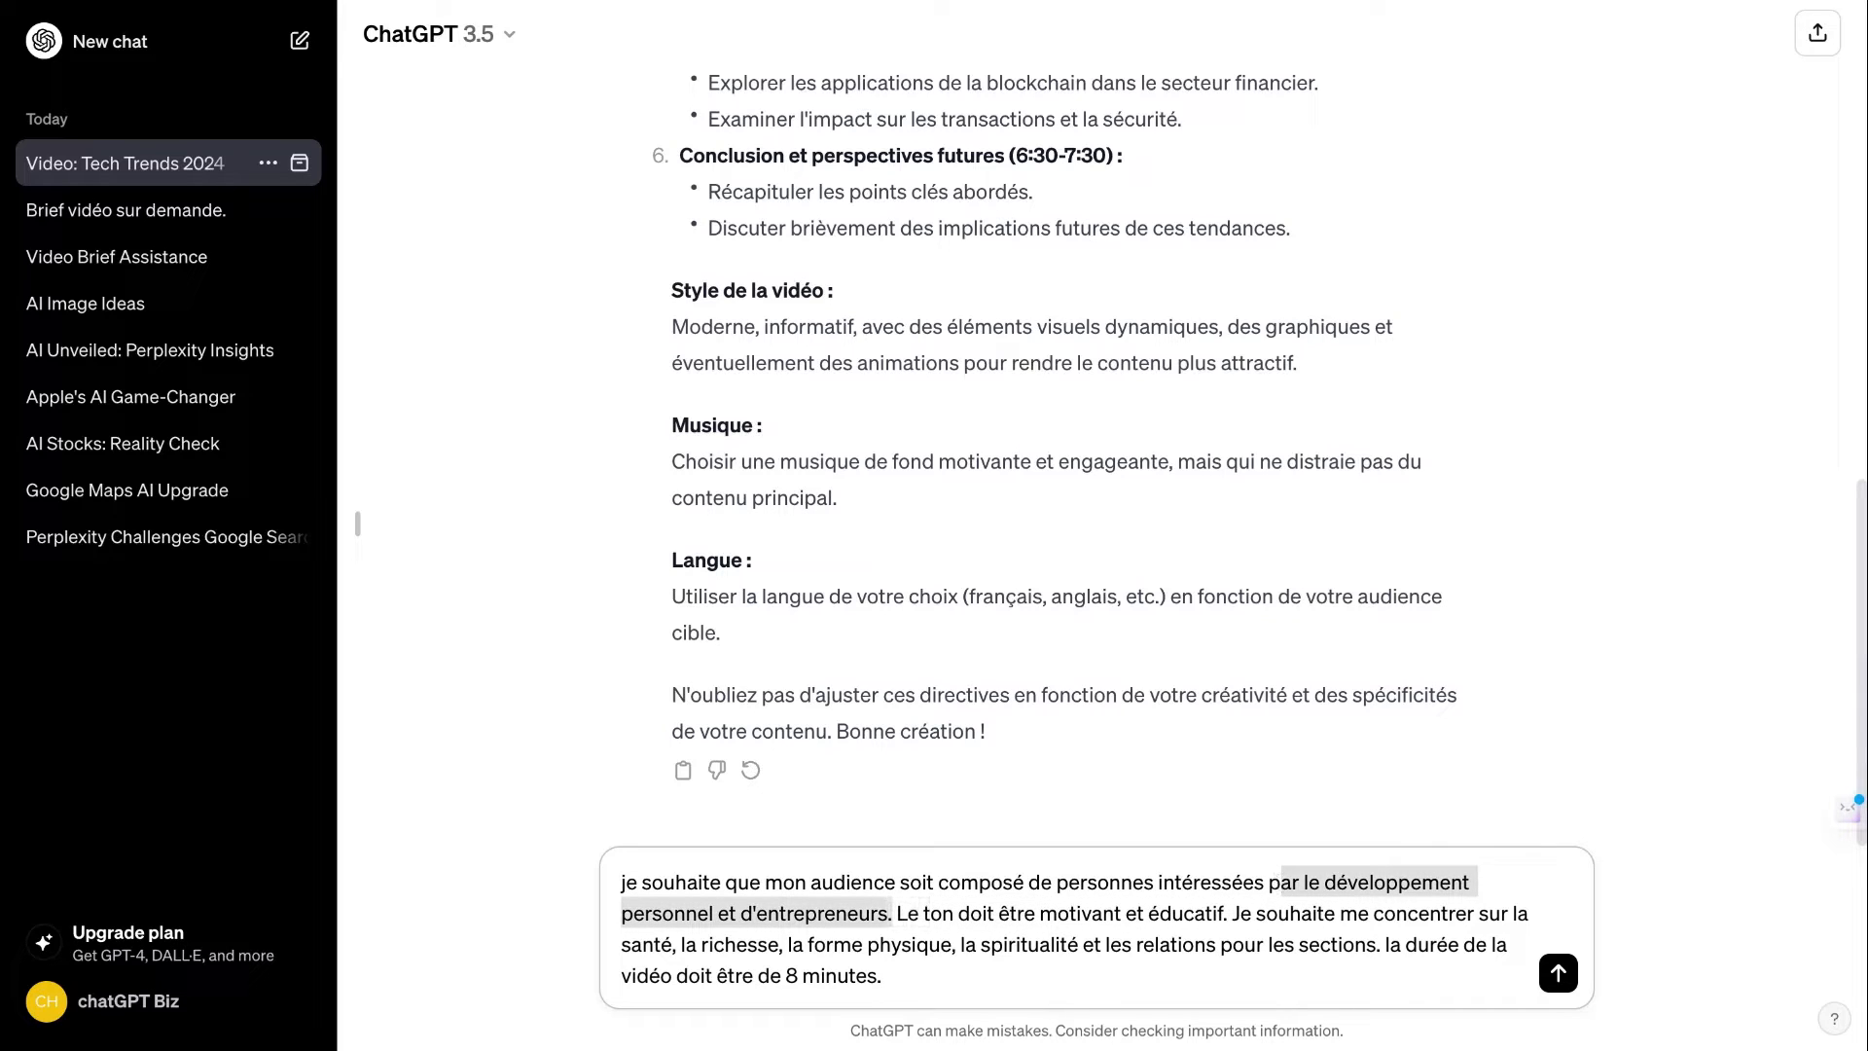
pyautogui.click(973, 918)
pyautogui.moveTo(896, 914); pyautogui.dragTo(1250, 920)
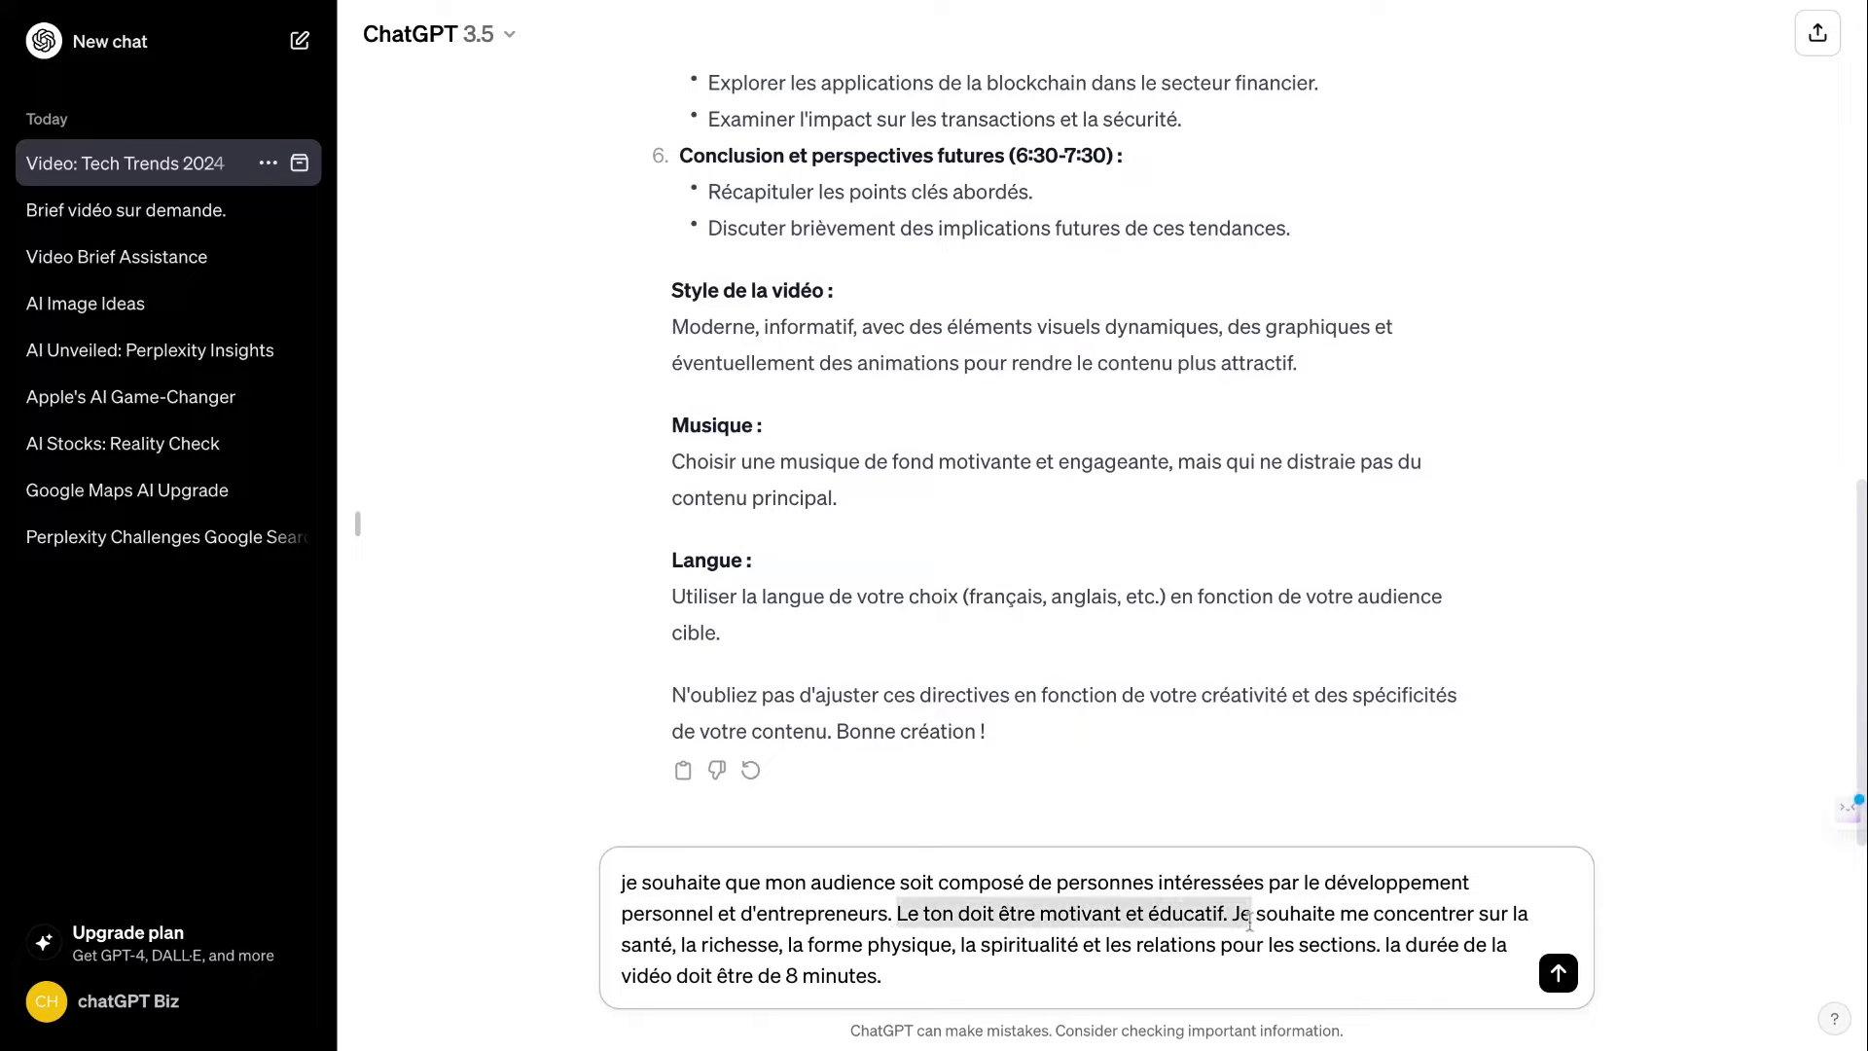
pyautogui.click(1129, 933)
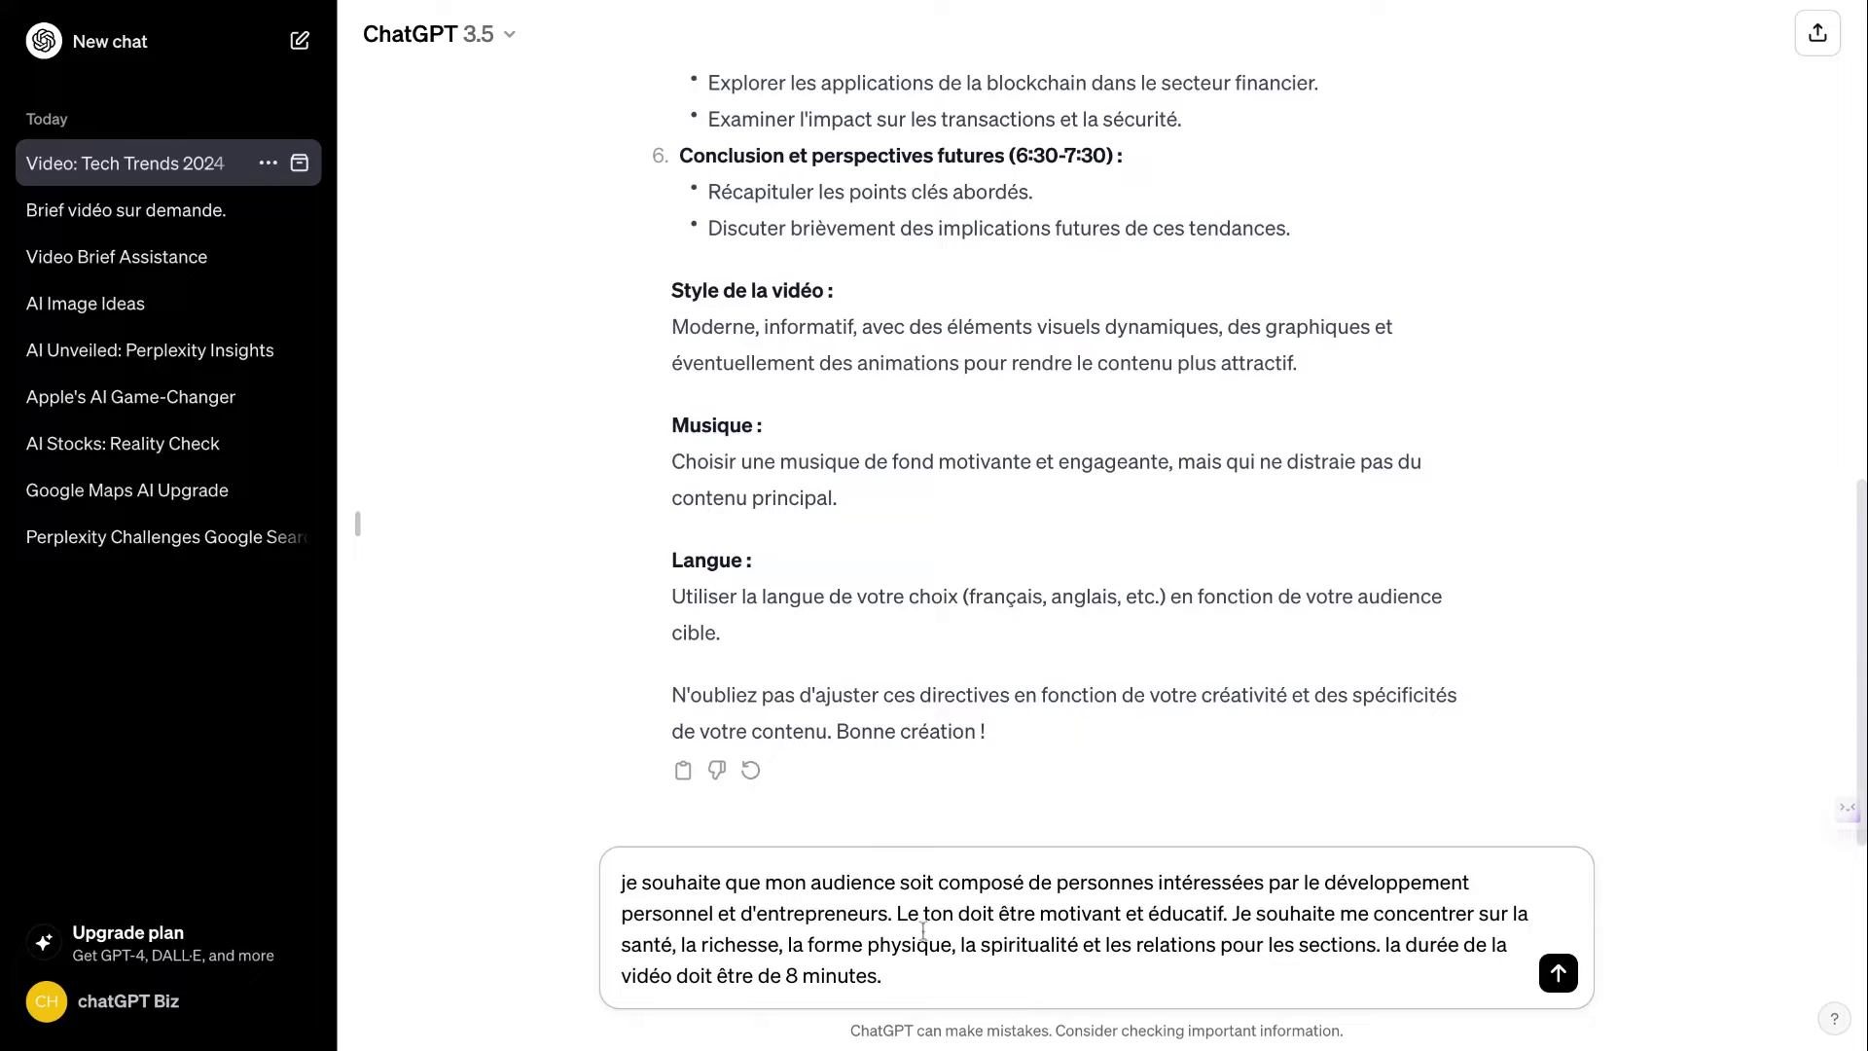
pyautogui.moveTo(808, 947); pyautogui.dragTo(991, 952)
pyautogui.click(1069, 956)
pyautogui.click(1113, 949)
pyautogui.moveTo(1194, 948); pyautogui.dragTo(1365, 948)
pyautogui.click(1345, 990)
pyautogui.click(1558, 973)
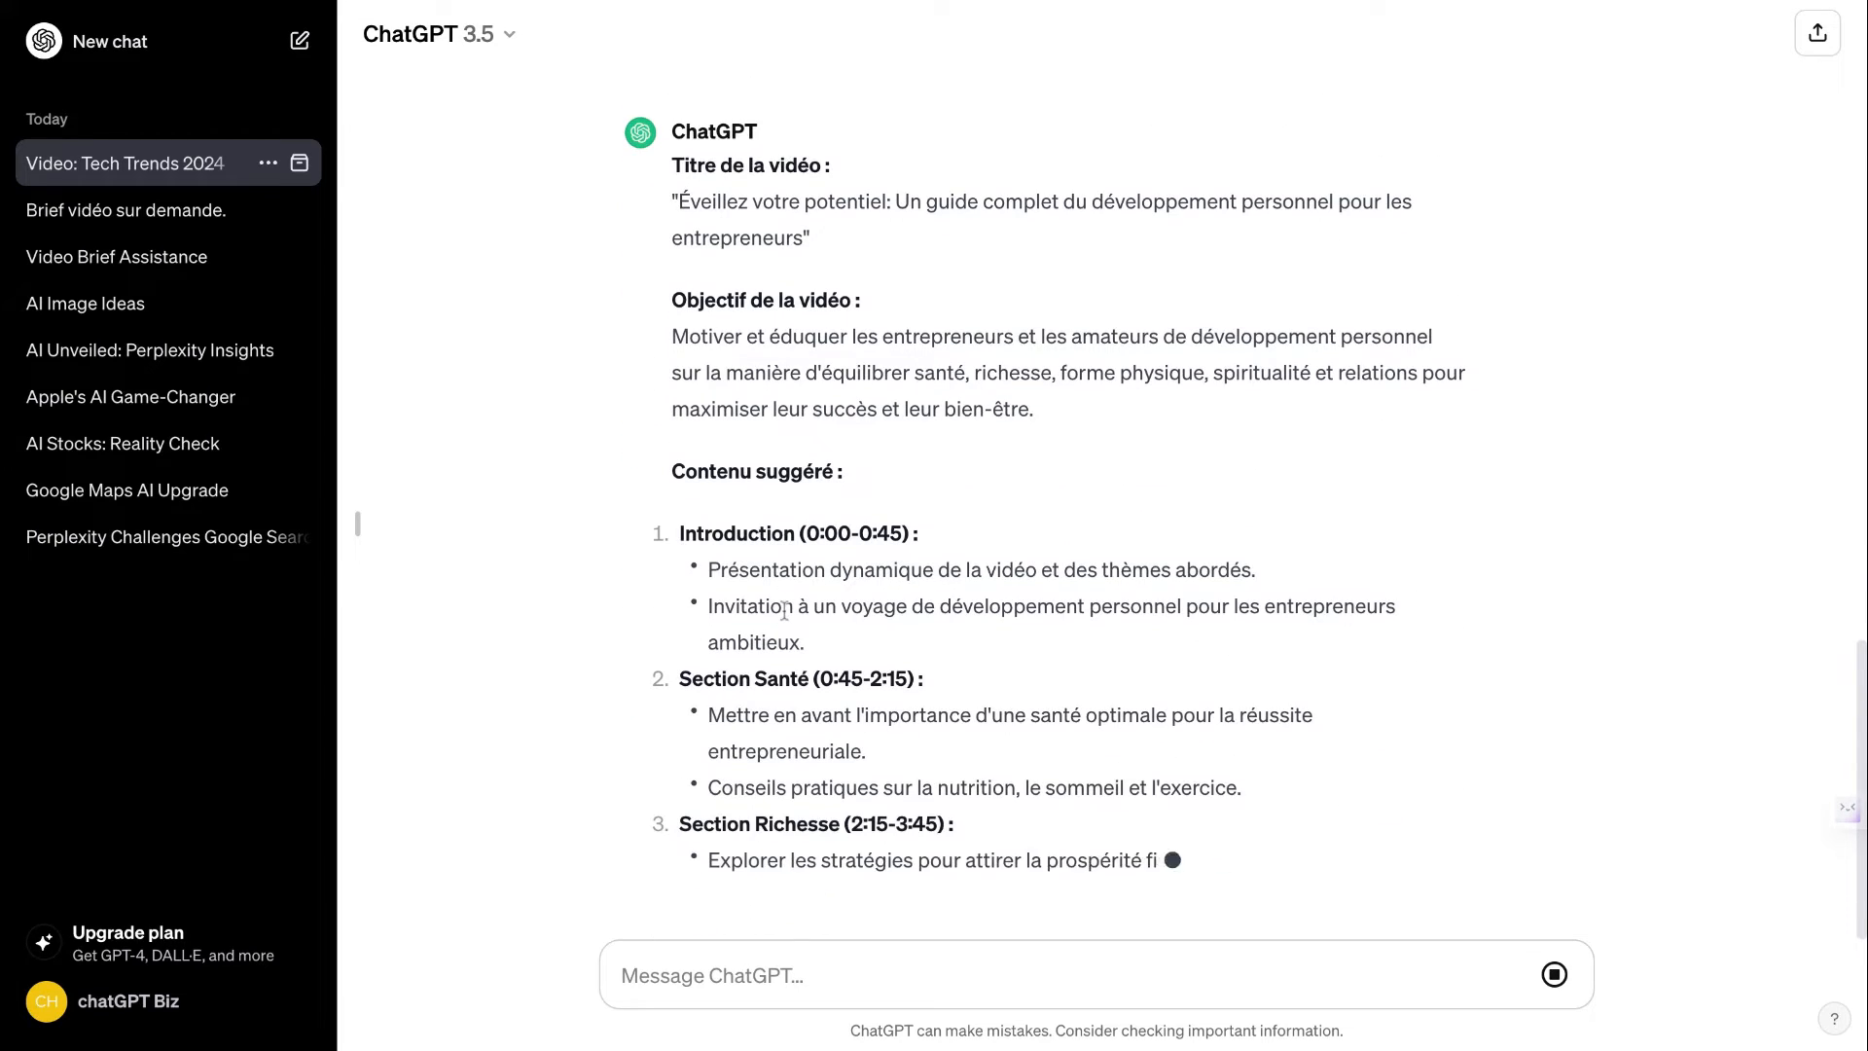
# Step: Examine the revised brief's title, objective and suggested content sections with their time ranges
pyautogui.scroll(3, 739, 516)
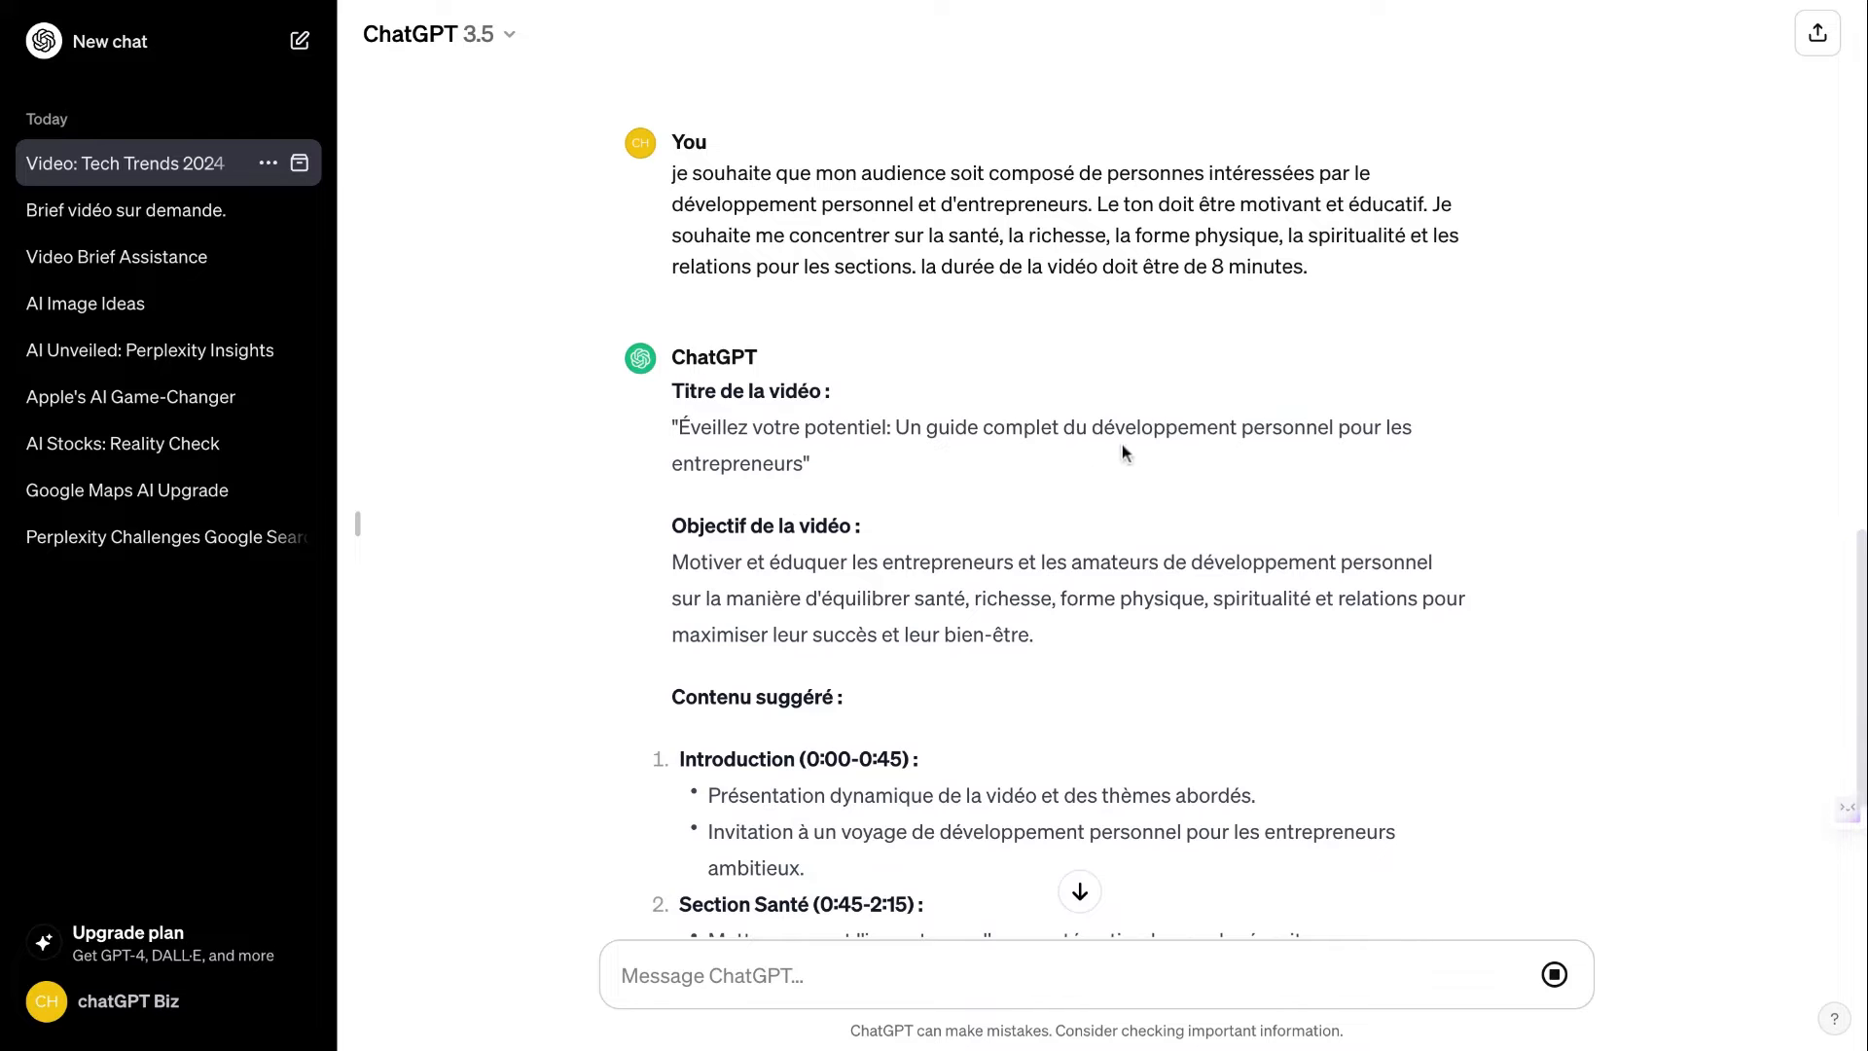
pyautogui.scroll(-2, 1217, 458)
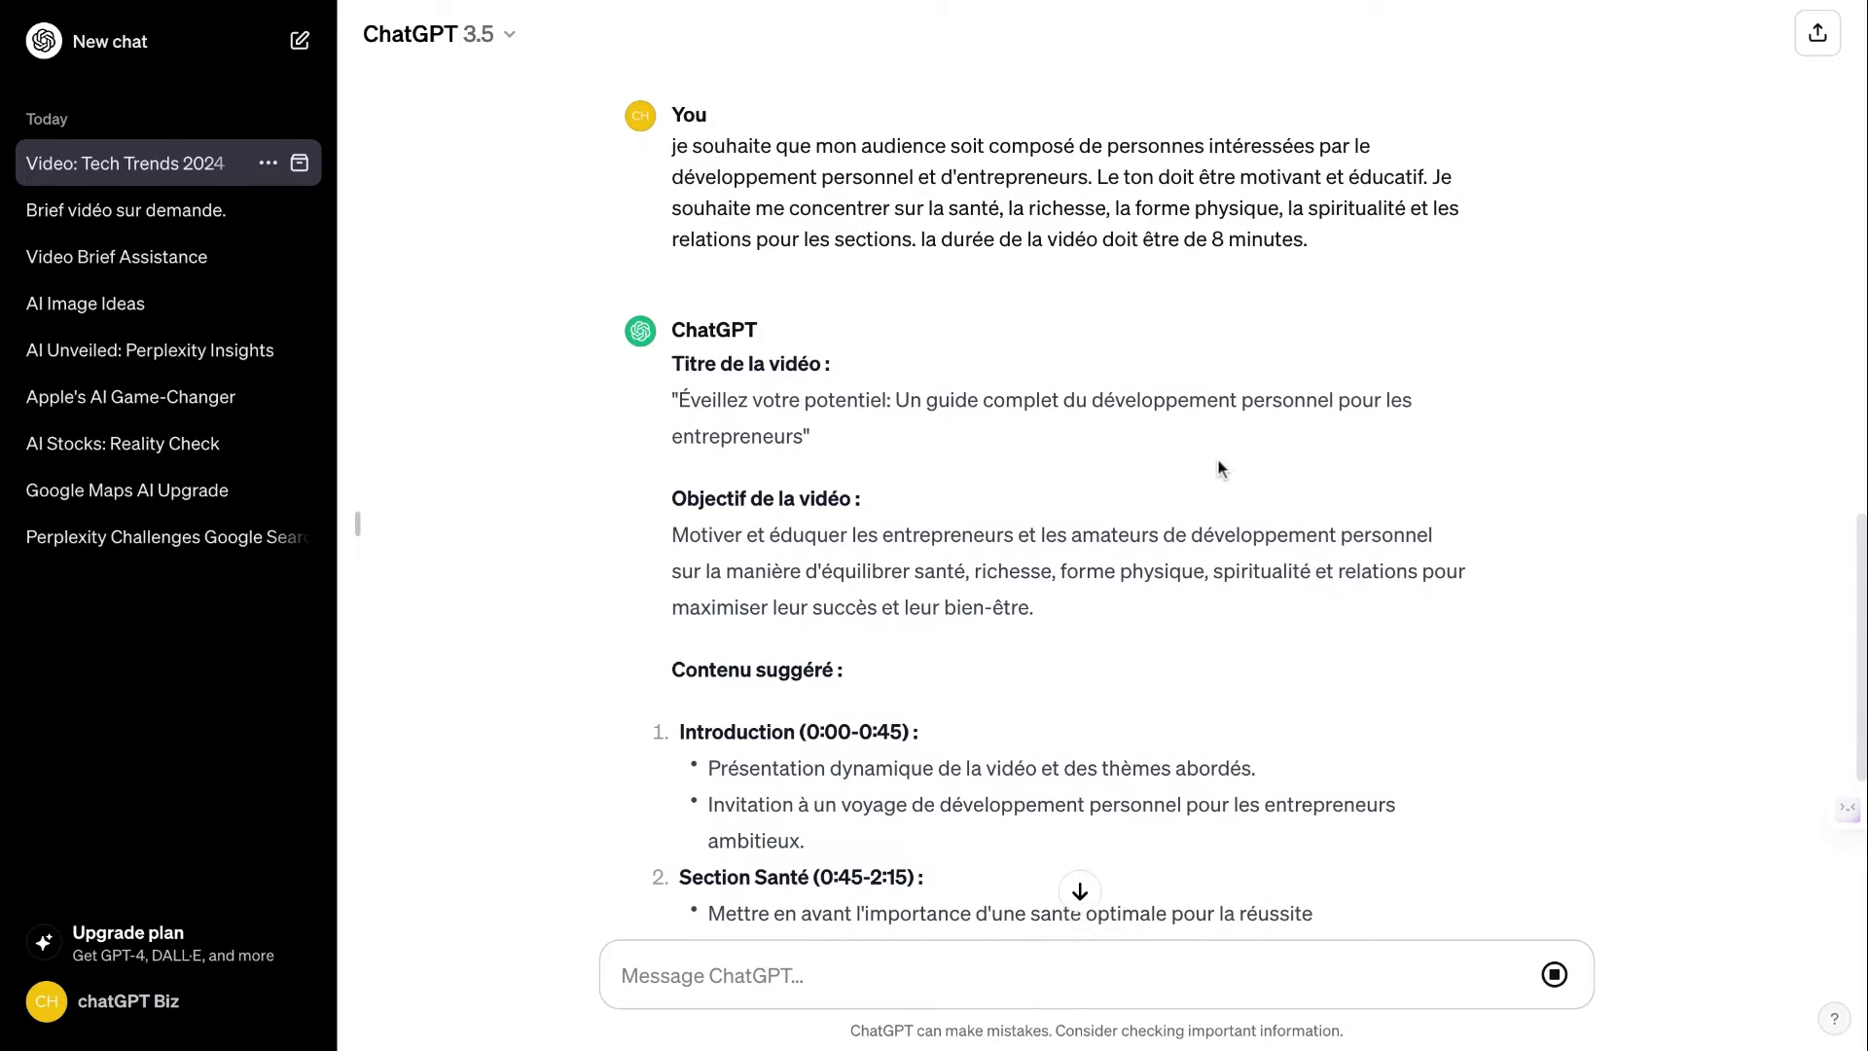
pyautogui.moveTo(747, 463); pyautogui.dragTo(1000, 510)
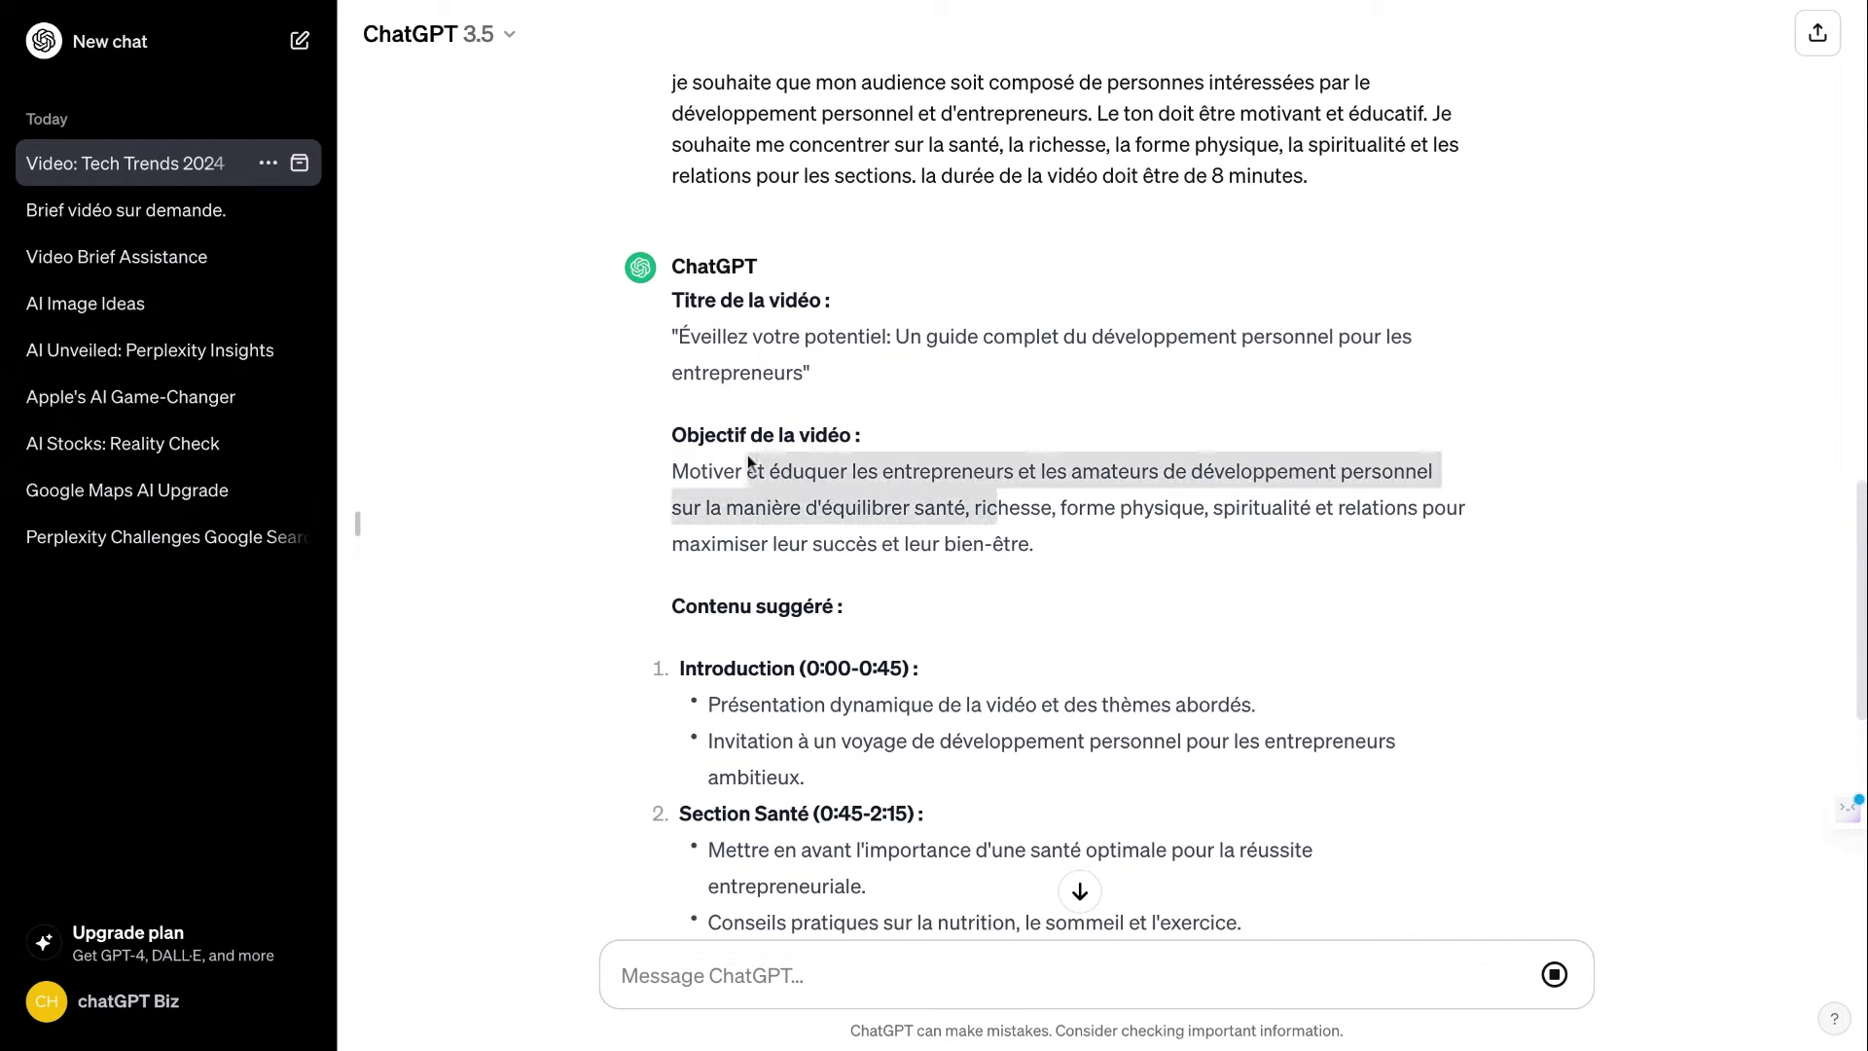
pyautogui.scroll(-5, 955, 530)
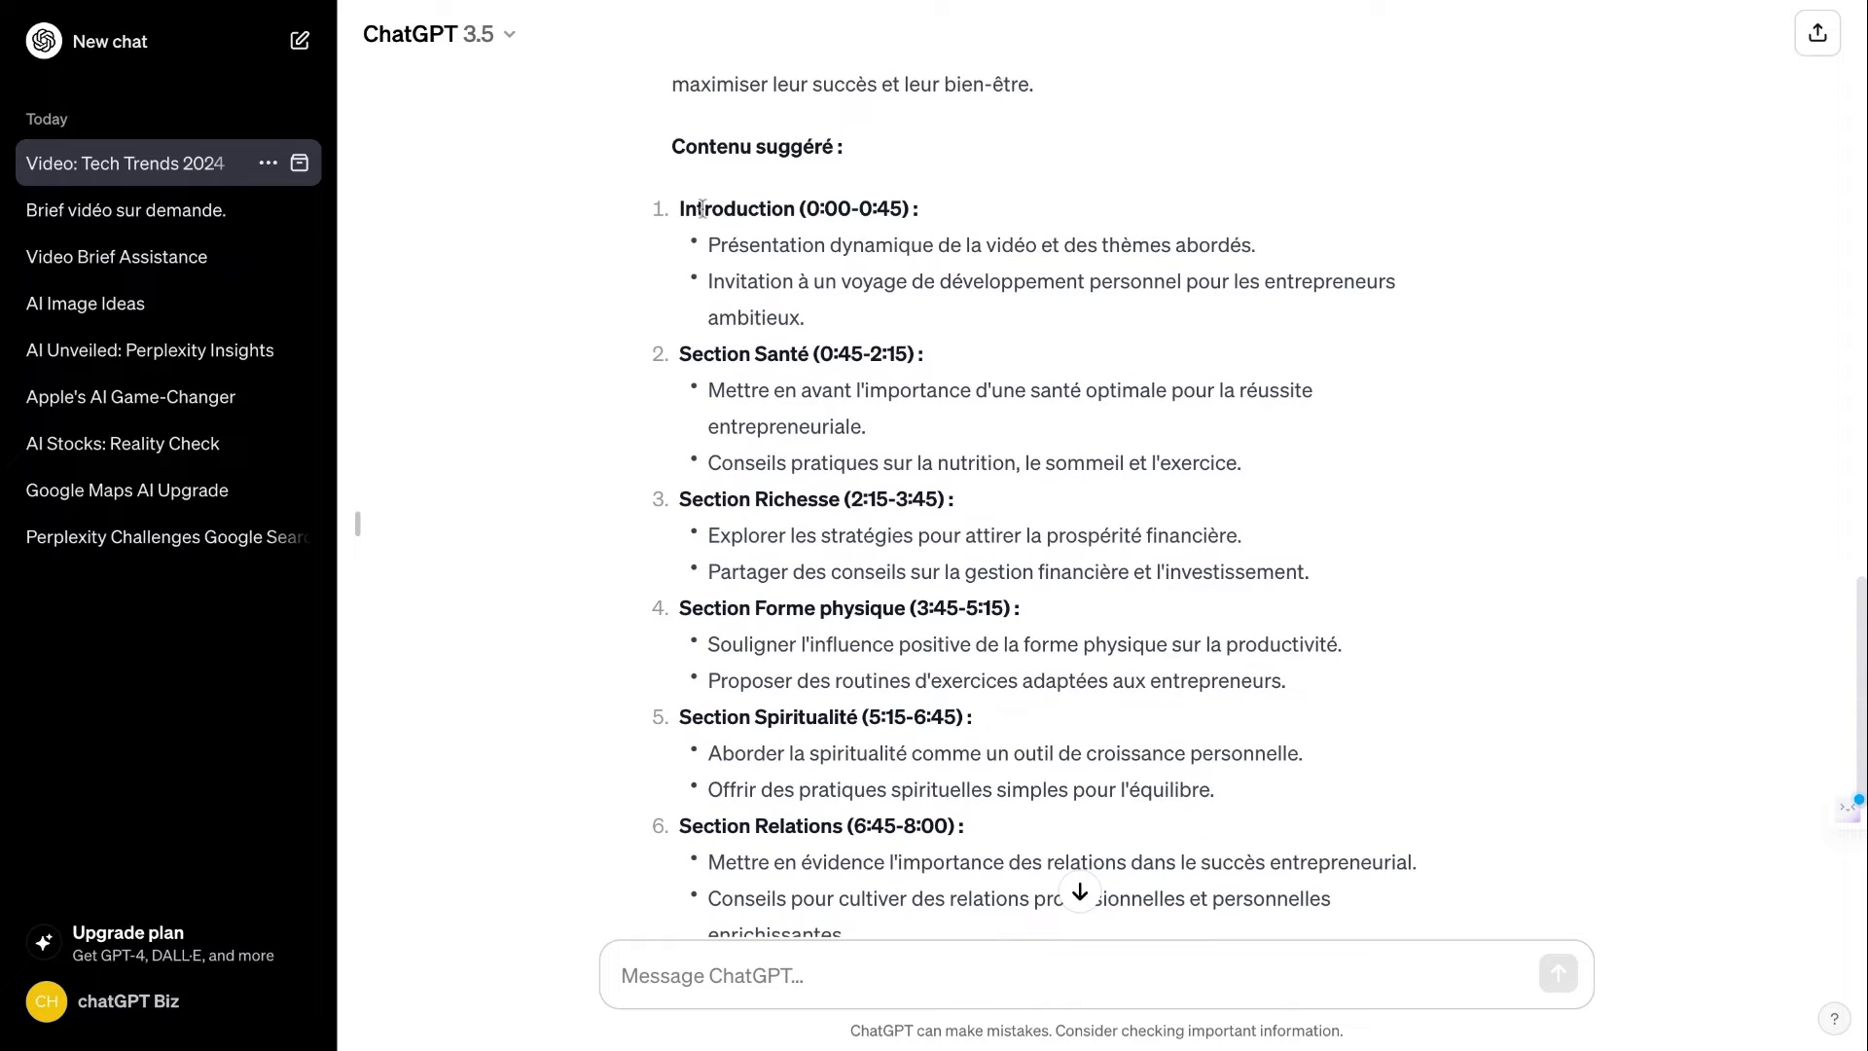
pyautogui.moveTo(703, 210); pyautogui.dragTo(702, 210)
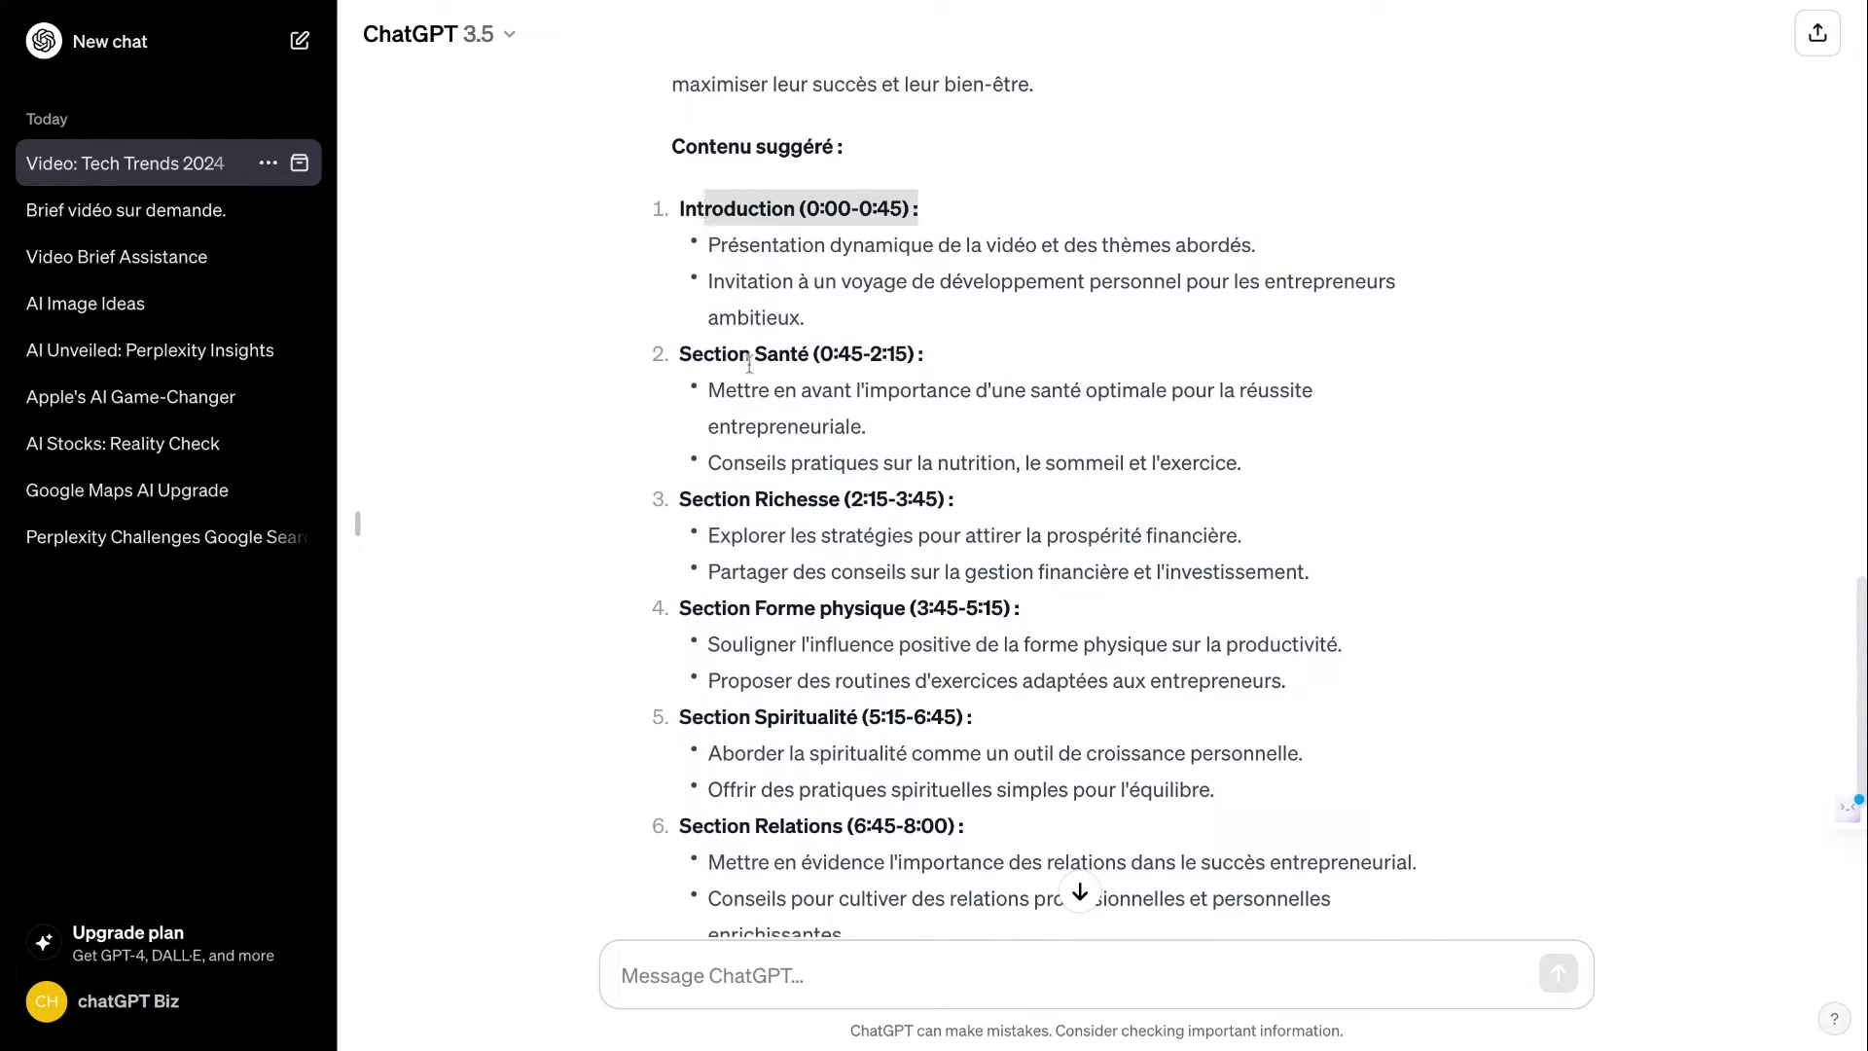
pyautogui.moveTo(692, 354); pyautogui.dragTo(954, 379)
pyautogui.moveTo(706, 499); pyautogui.dragTo(1002, 541)
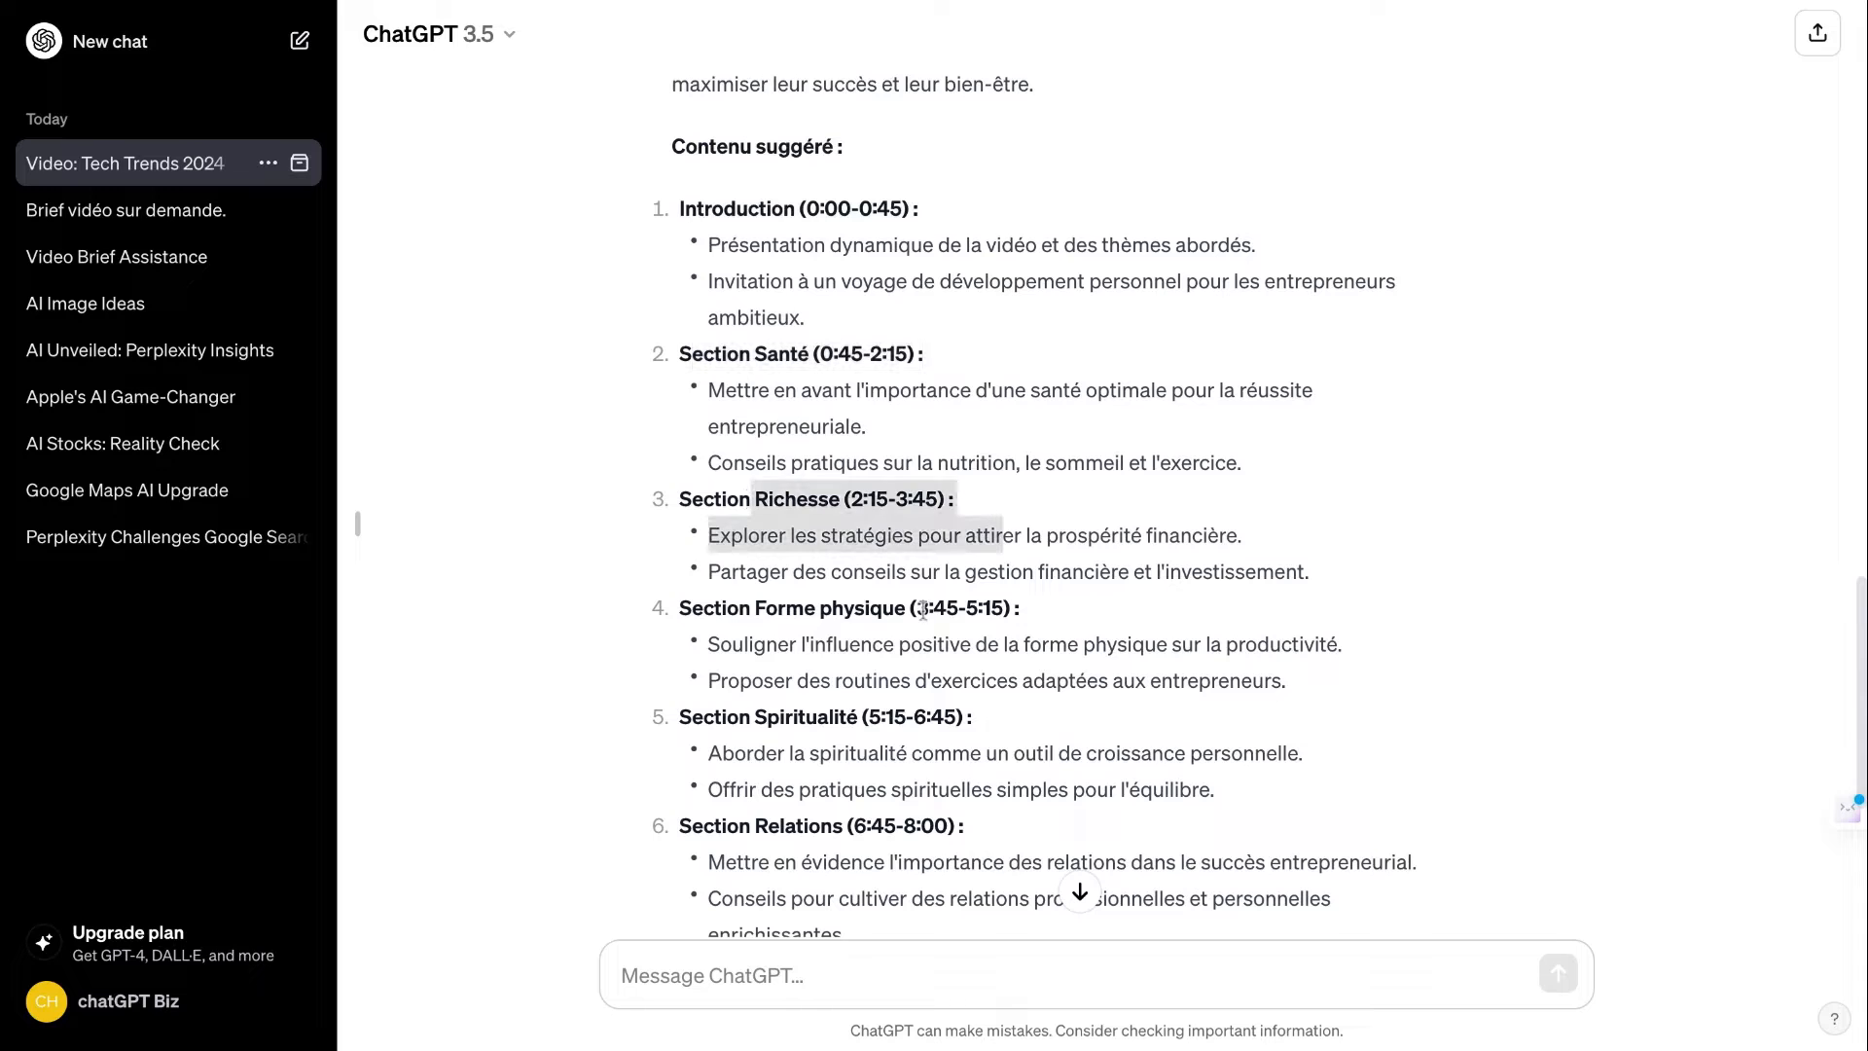
pyautogui.moveTo(703, 608); pyautogui.dragTo(978, 670)
pyautogui.scroll(-5, 978, 669)
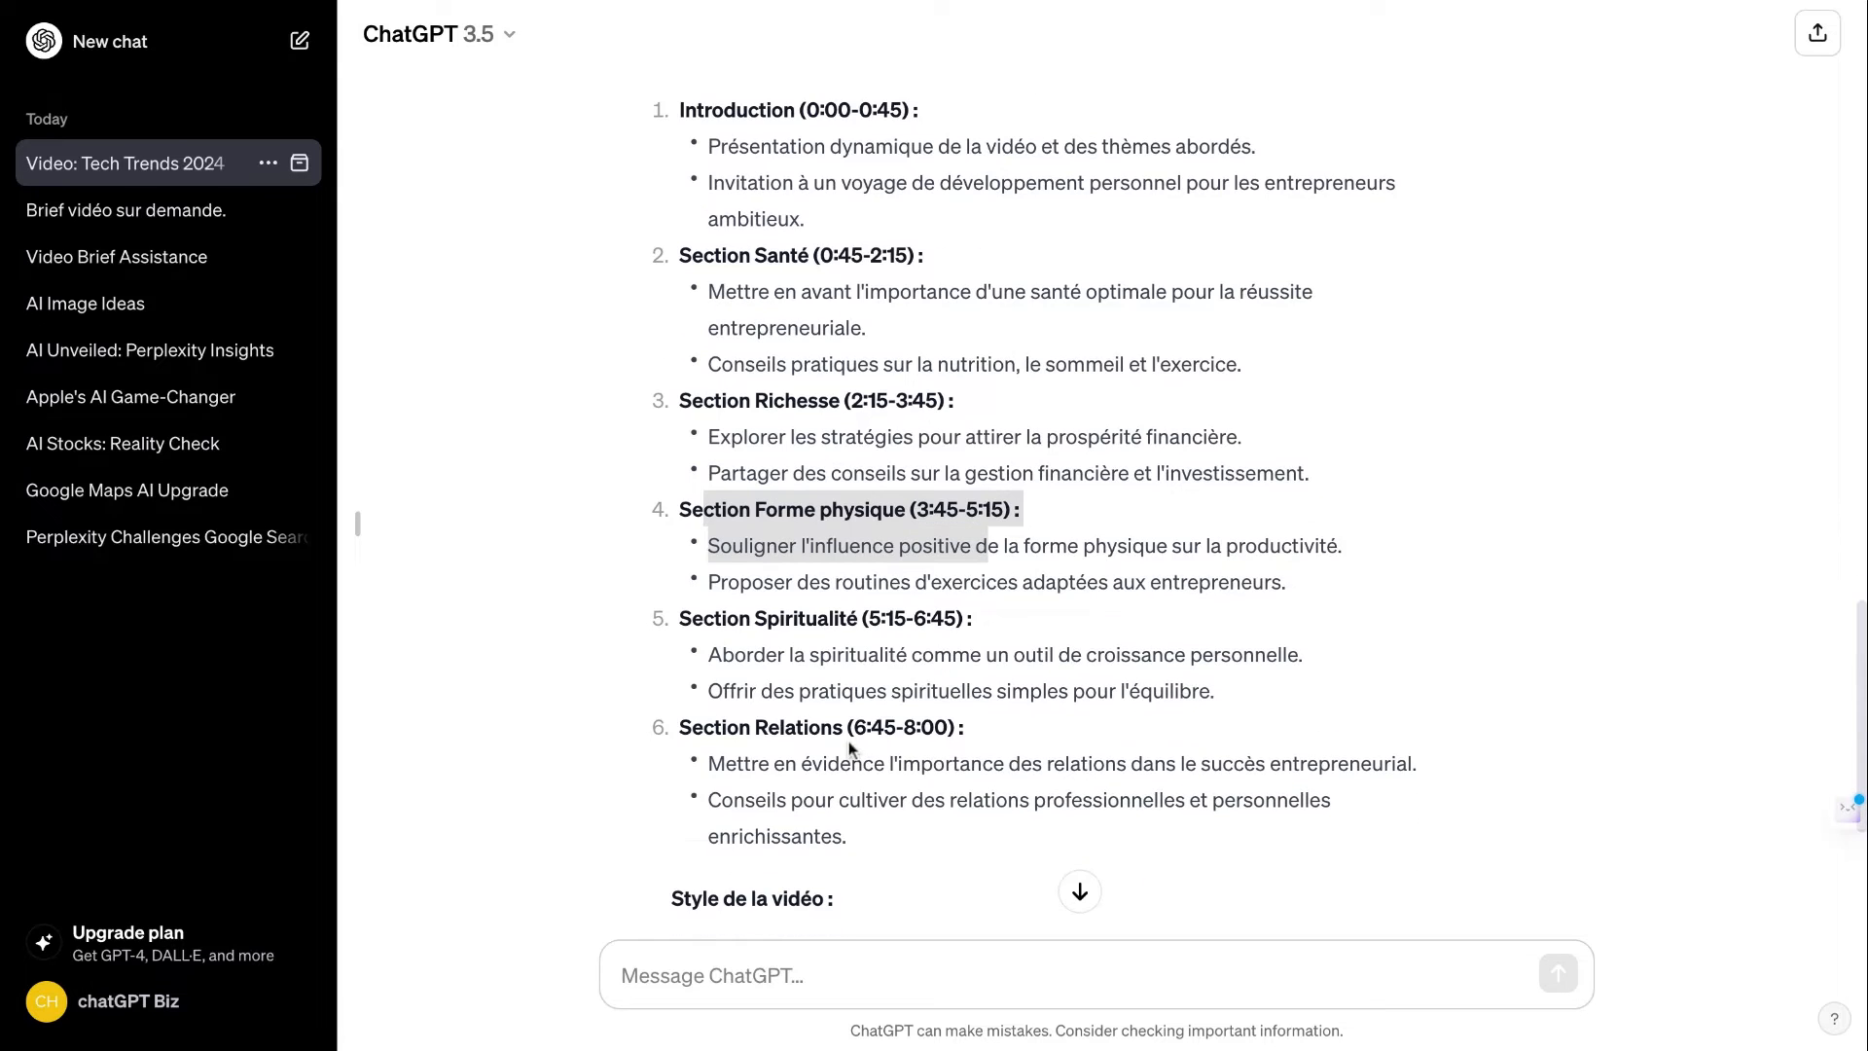
# Step: Read the video style and language recommendations at the end of the revised brief
pyautogui.moveTo(762, 471); pyautogui.dragTo(833, 472)
pyautogui.moveTo(902, 535); pyautogui.dragTo(694, 535)
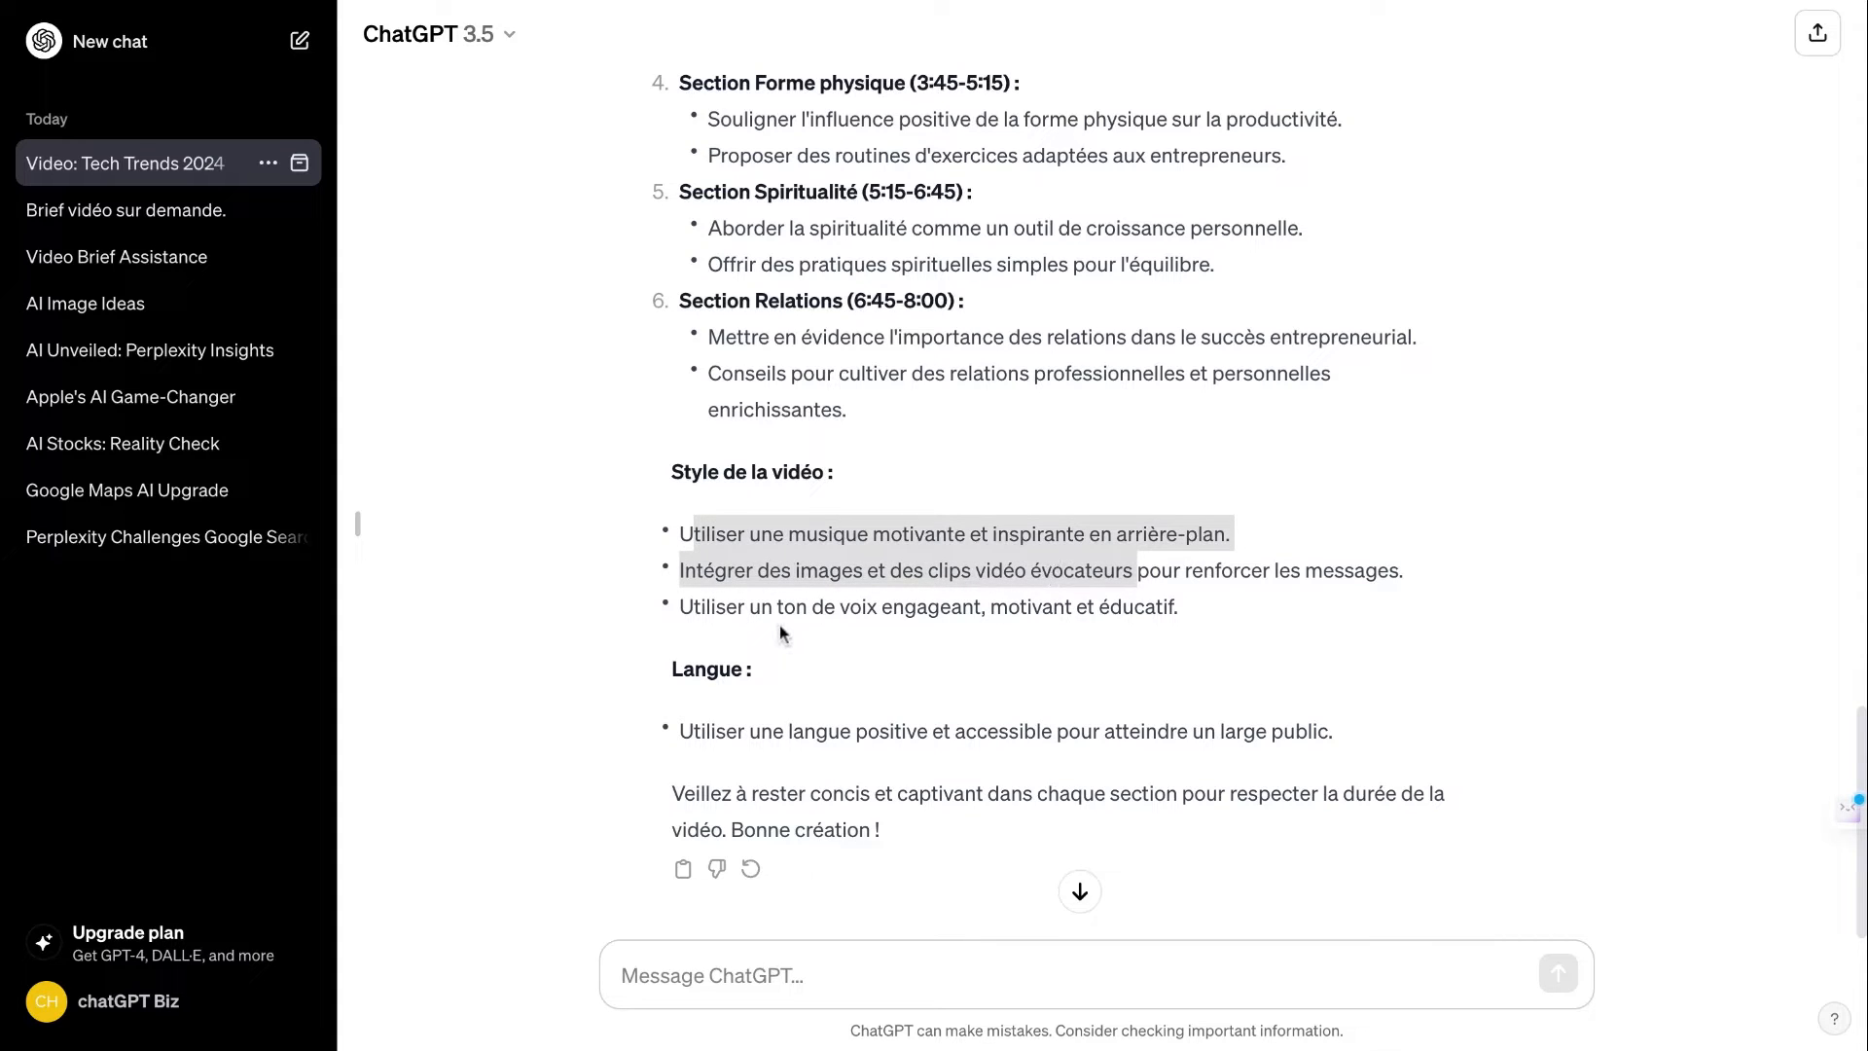
pyautogui.moveTo(1178, 607); pyautogui.dragTo(1043, 607)
pyautogui.moveTo(849, 607); pyautogui.dragTo(1178, 607)
pyautogui.scroll(-1, 846, 608)
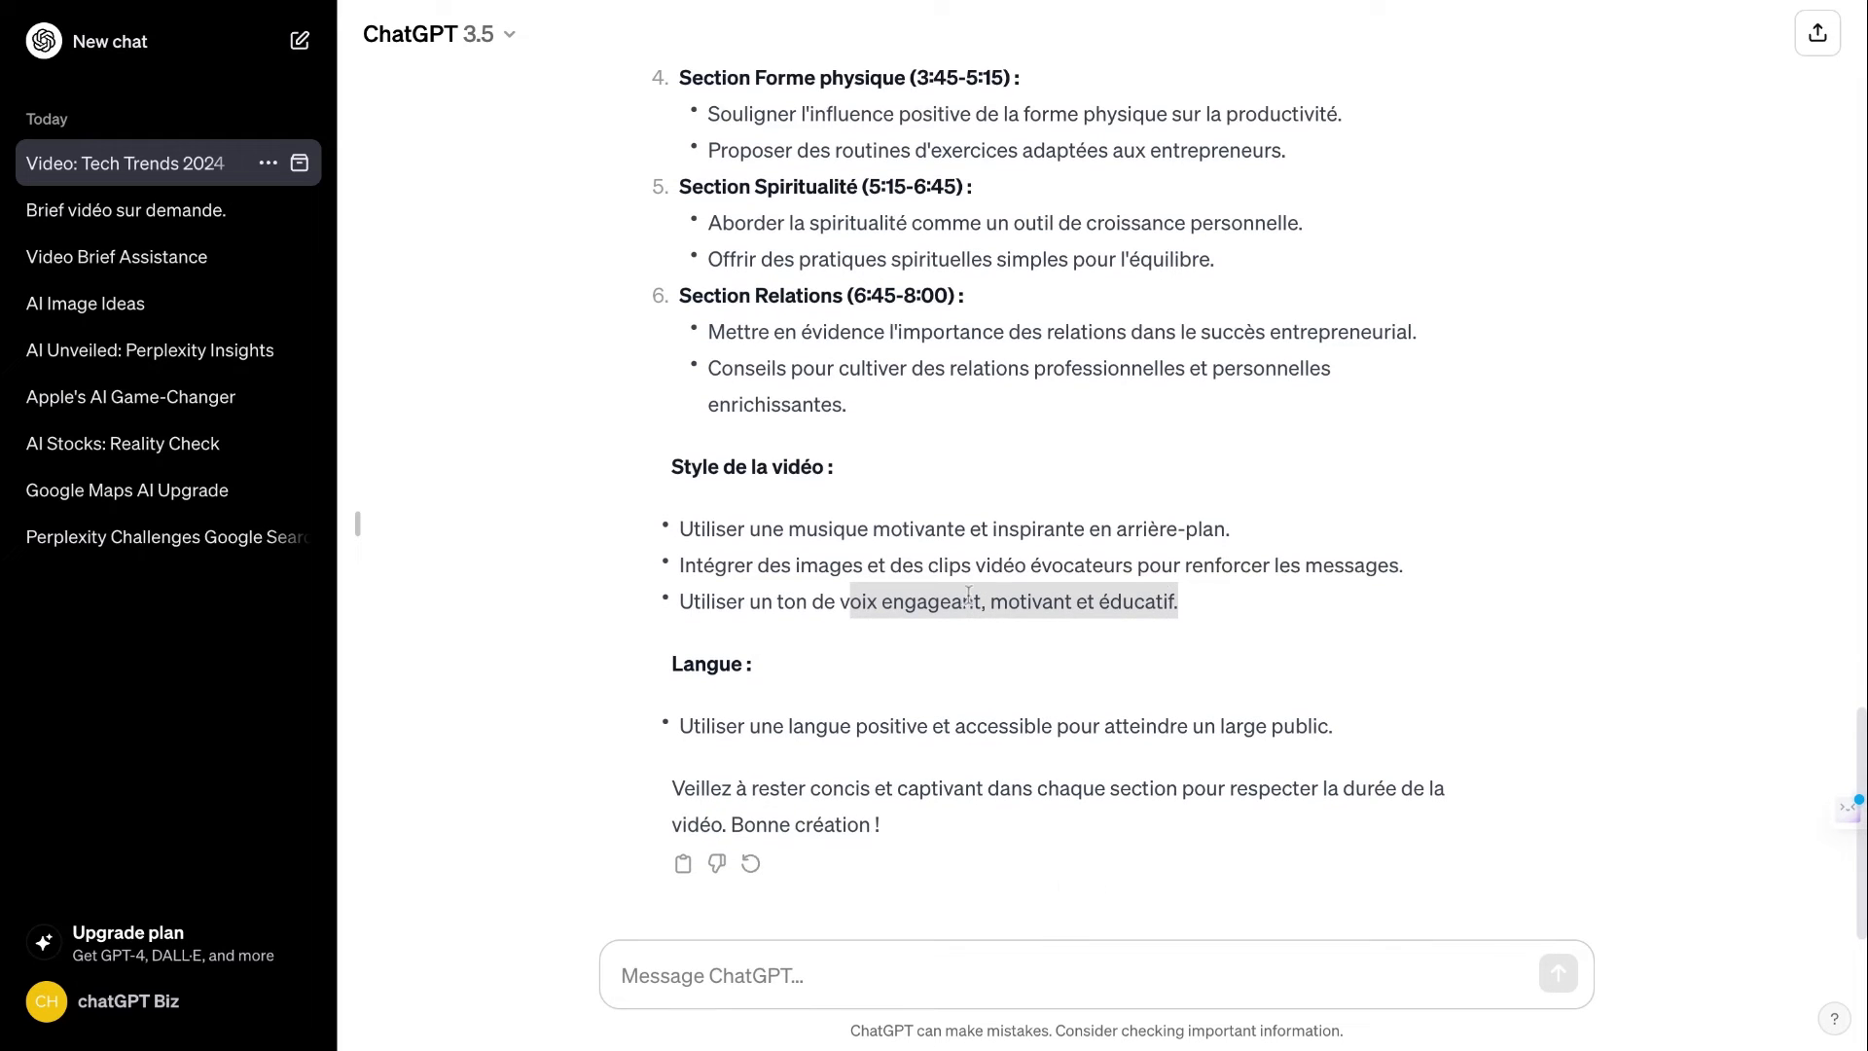
pyautogui.click(854, 730)
pyautogui.moveTo(853, 729); pyautogui.dragTo(1308, 729)
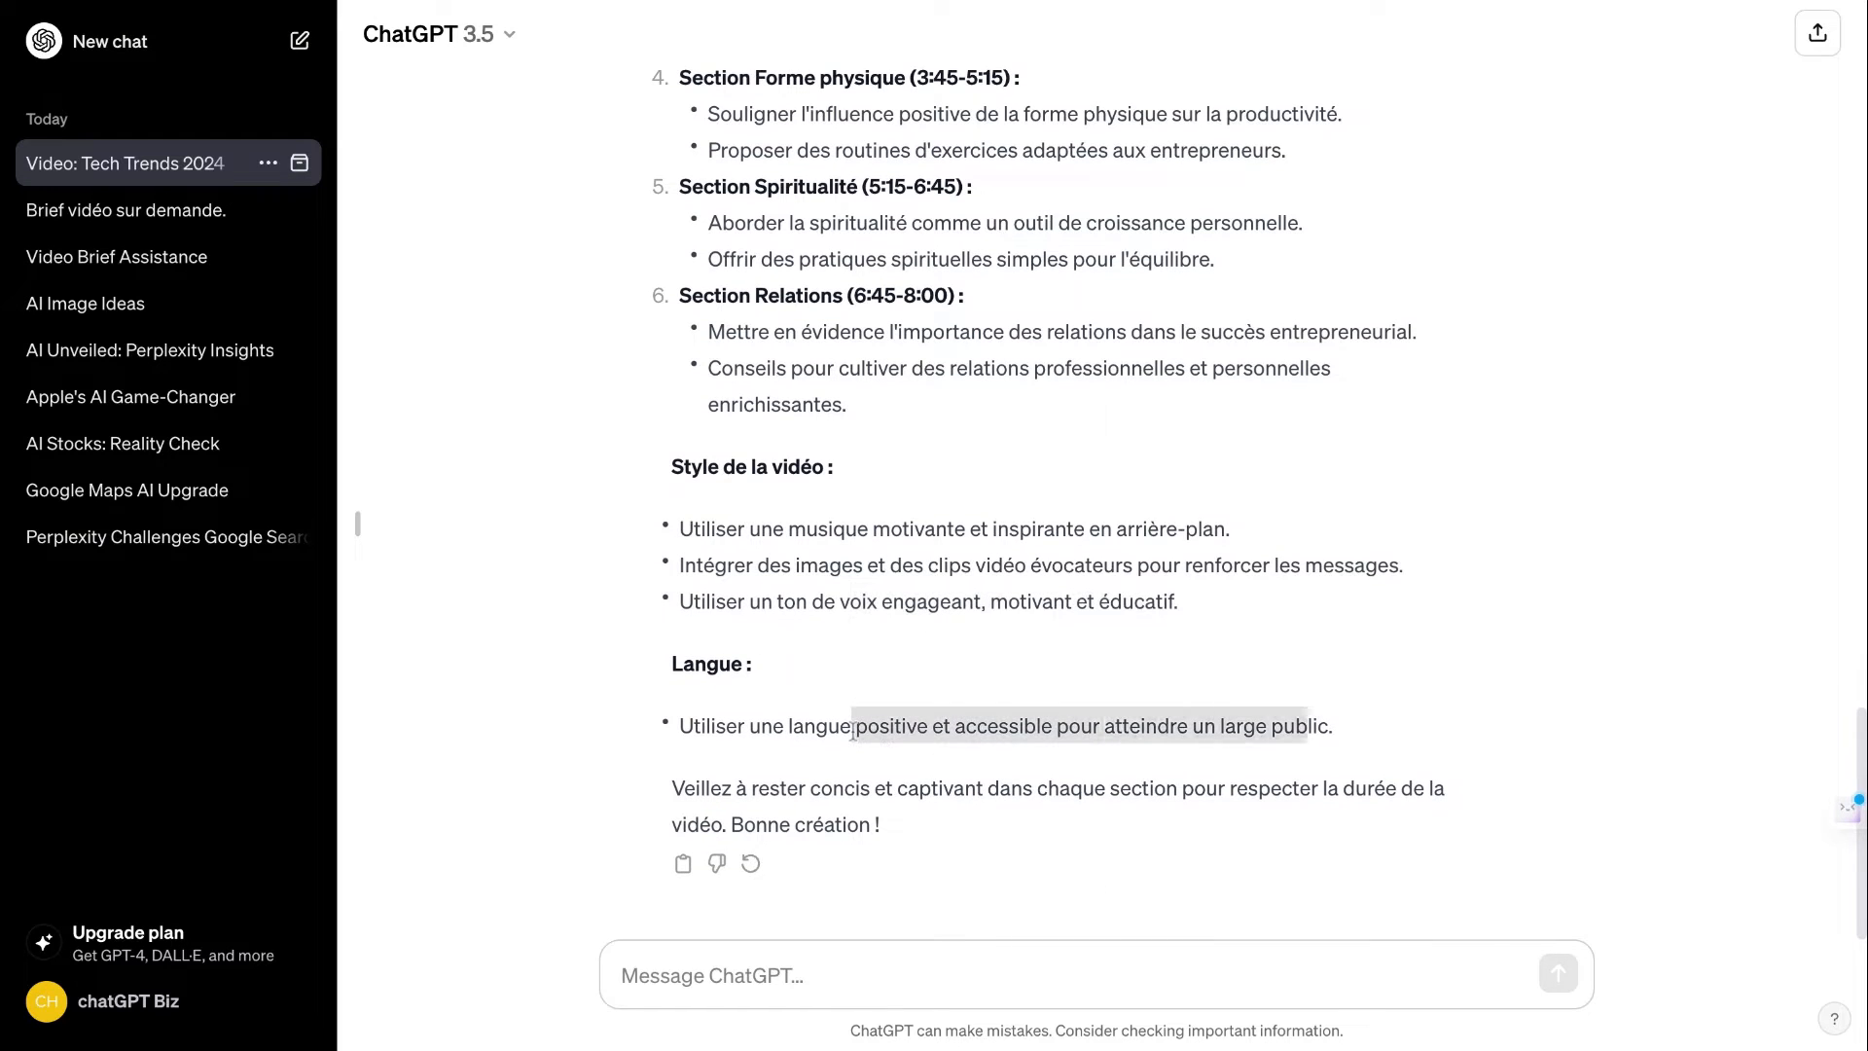
pyautogui.click(1386, 679)
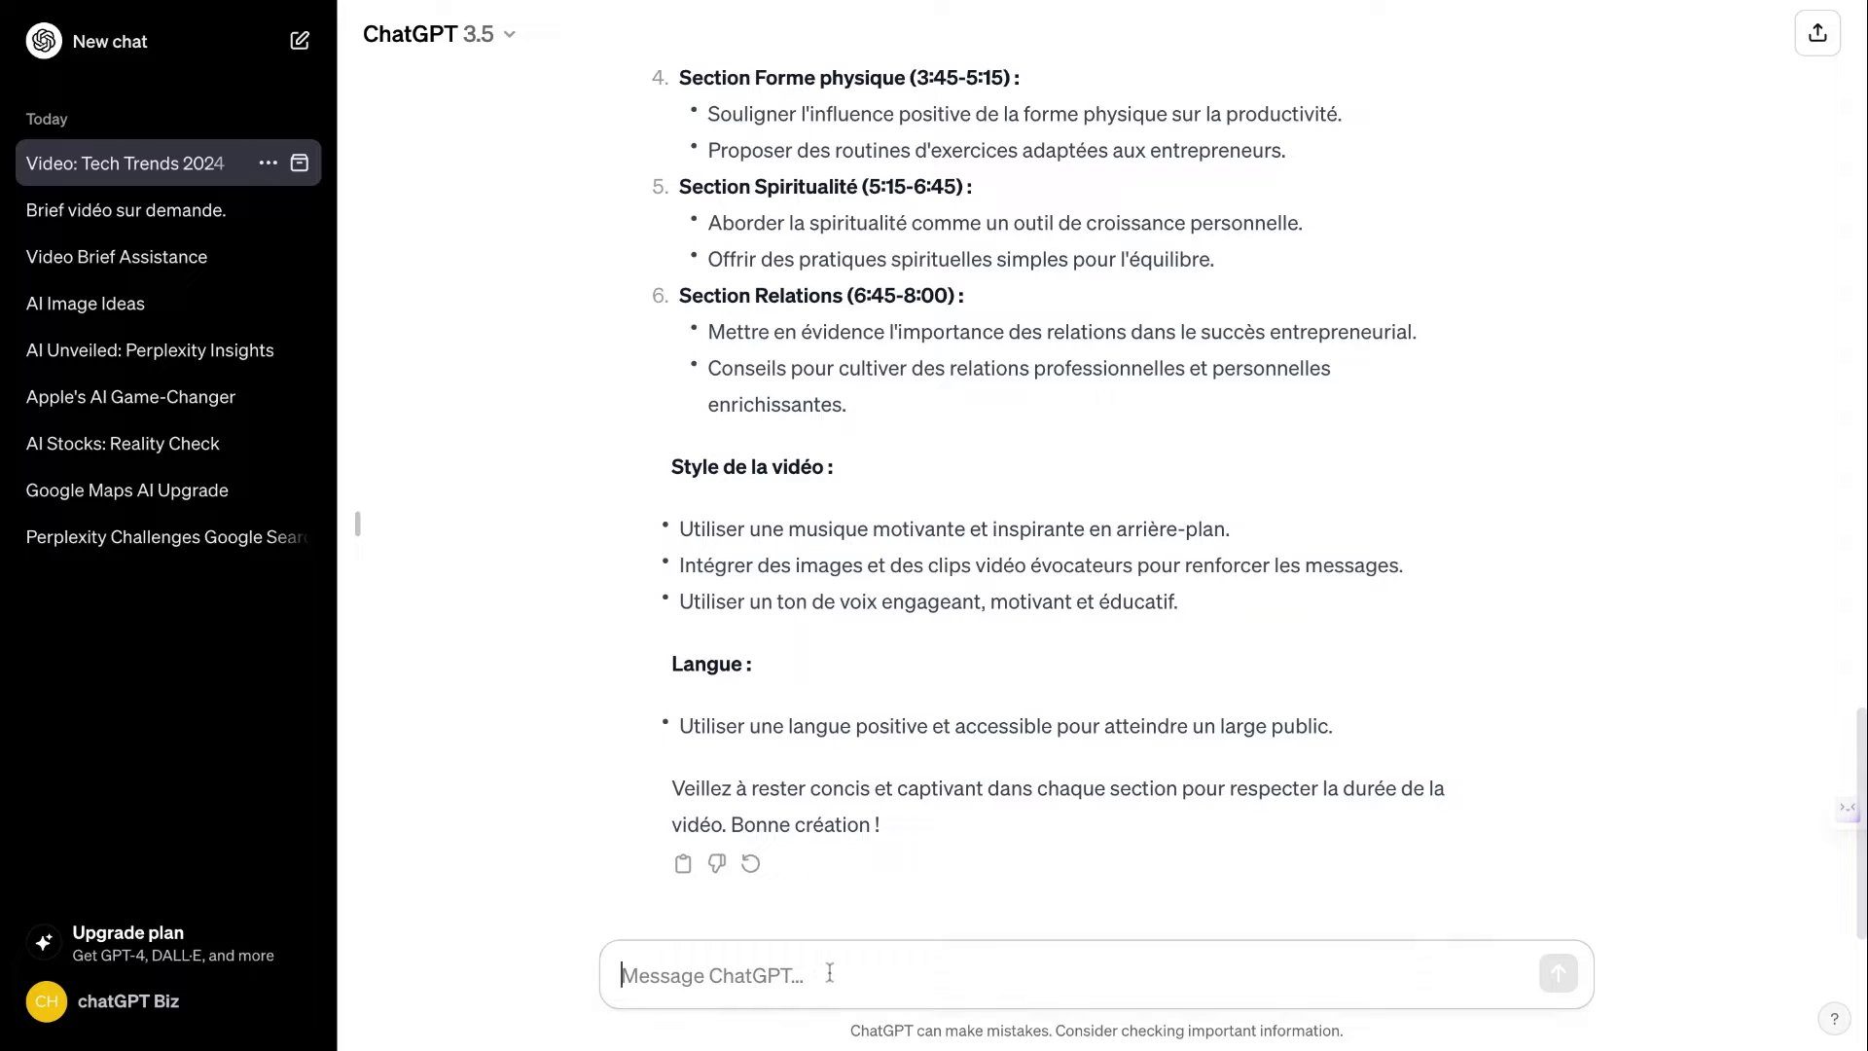
# Step: Send the prompt "ecris moi une courte introduction avec une accroche captivante"
pyautogui.write('ecr')
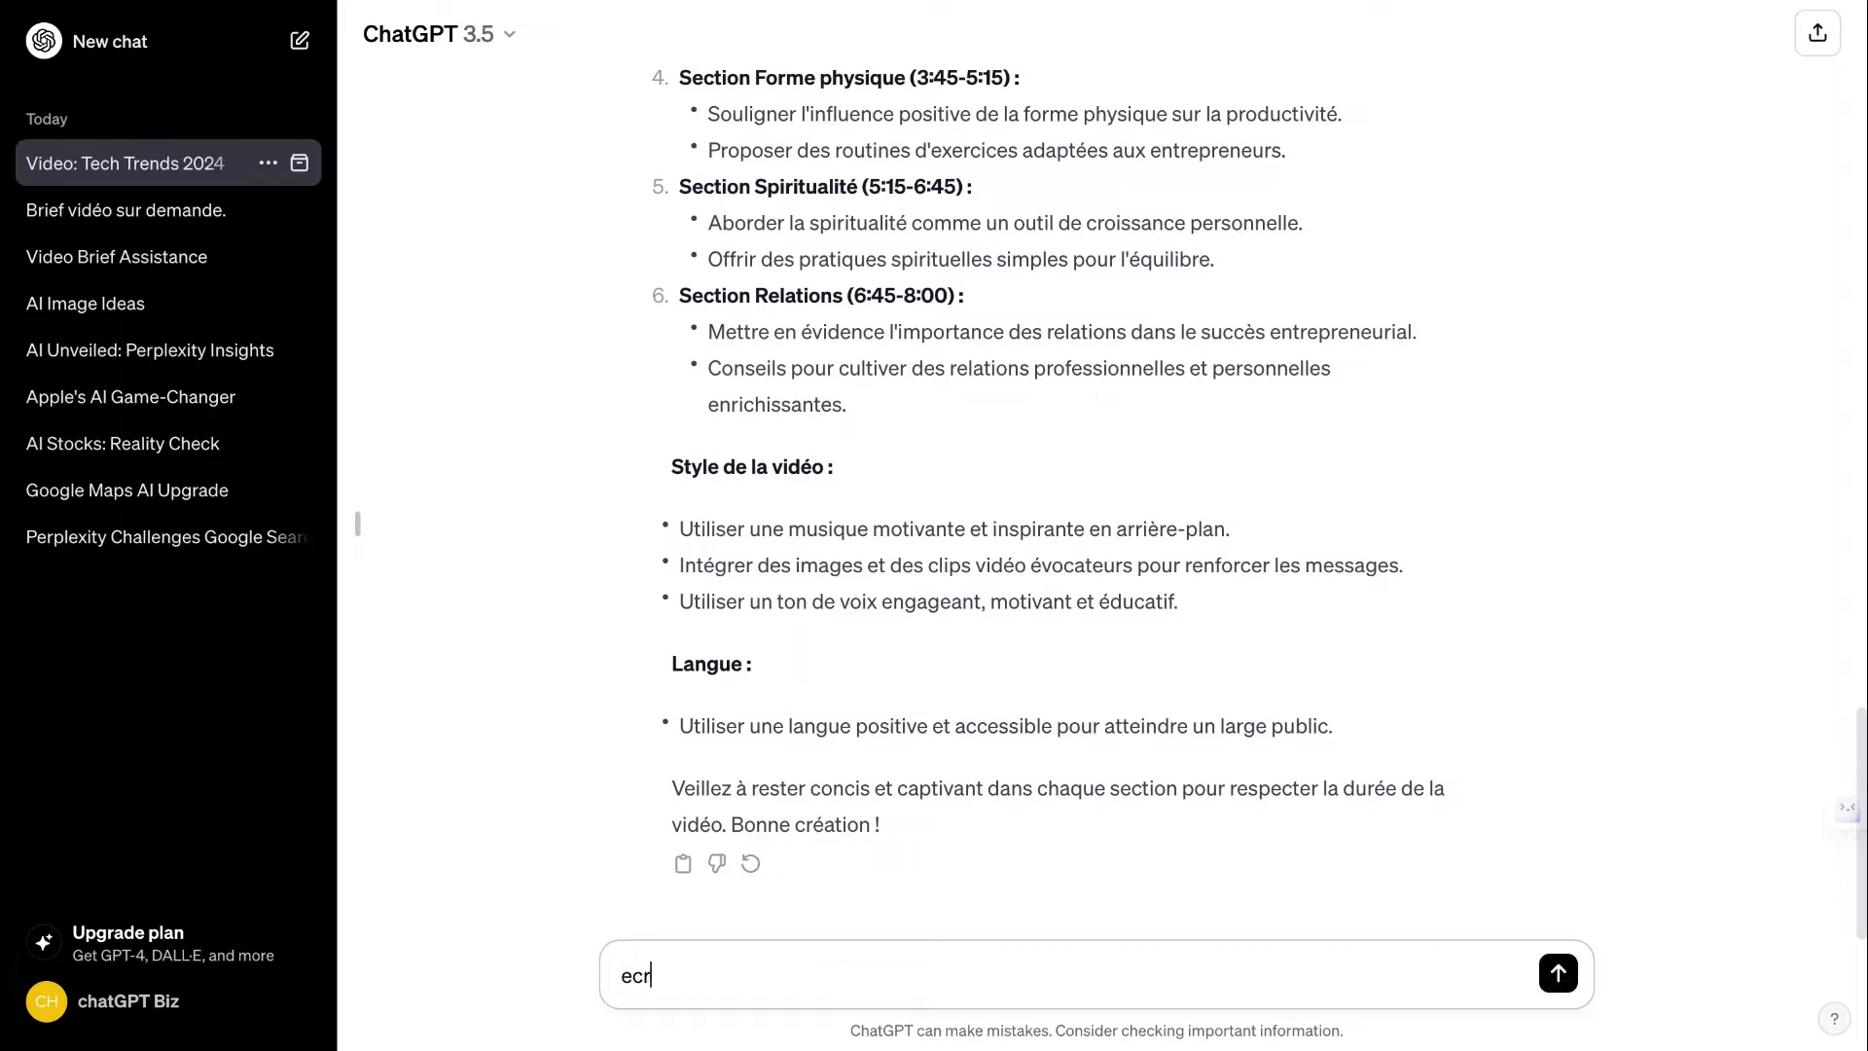
pyautogui.write('is mp')
pyautogui.press('BackSpace')
pyautogui.write('oi une courte ')
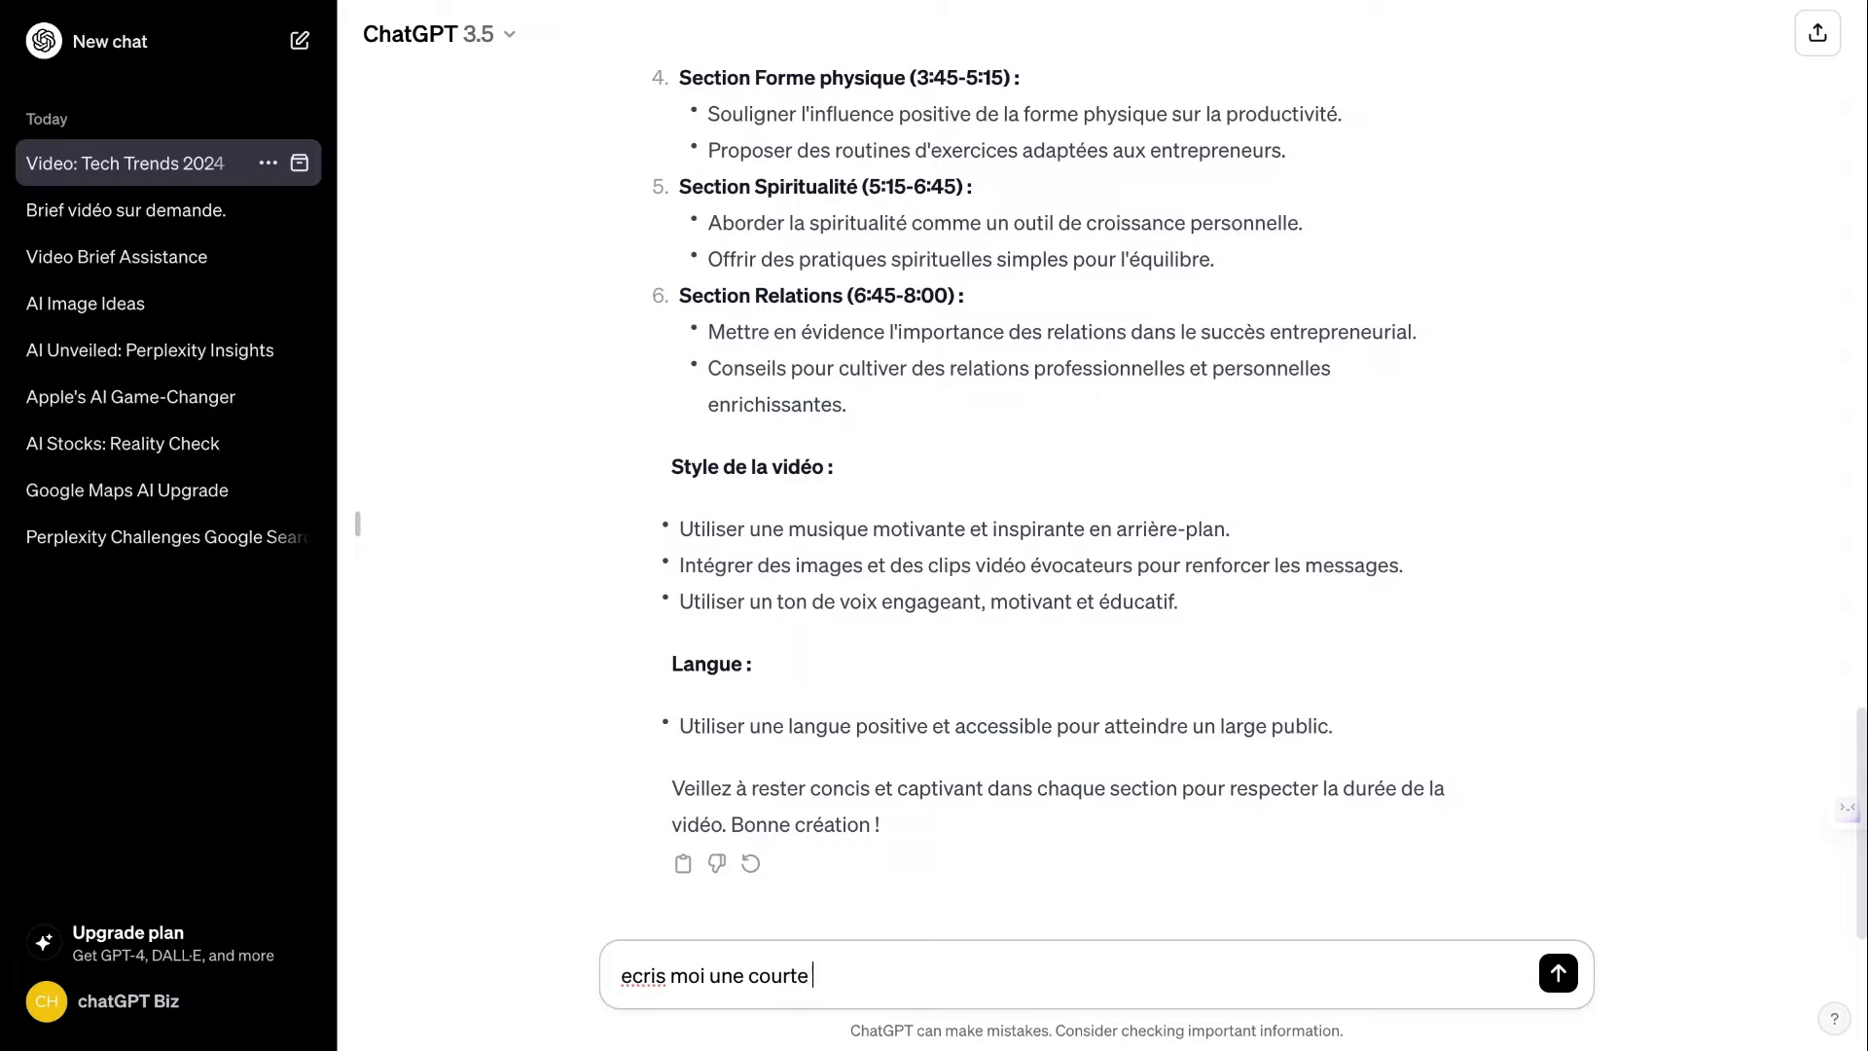
pyautogui.write('in')
pyautogui.write('trdi')
pyautogui.write('d')
pyautogui.write('uctuo')
pyautogui.write('on')
pyautogui.press('BackSpace')
pyautogui.press('BackSpace')
pyautogui.press('BackSpace')
pyautogui.press('BackSpace')
pyautogui.write('ion avec ')
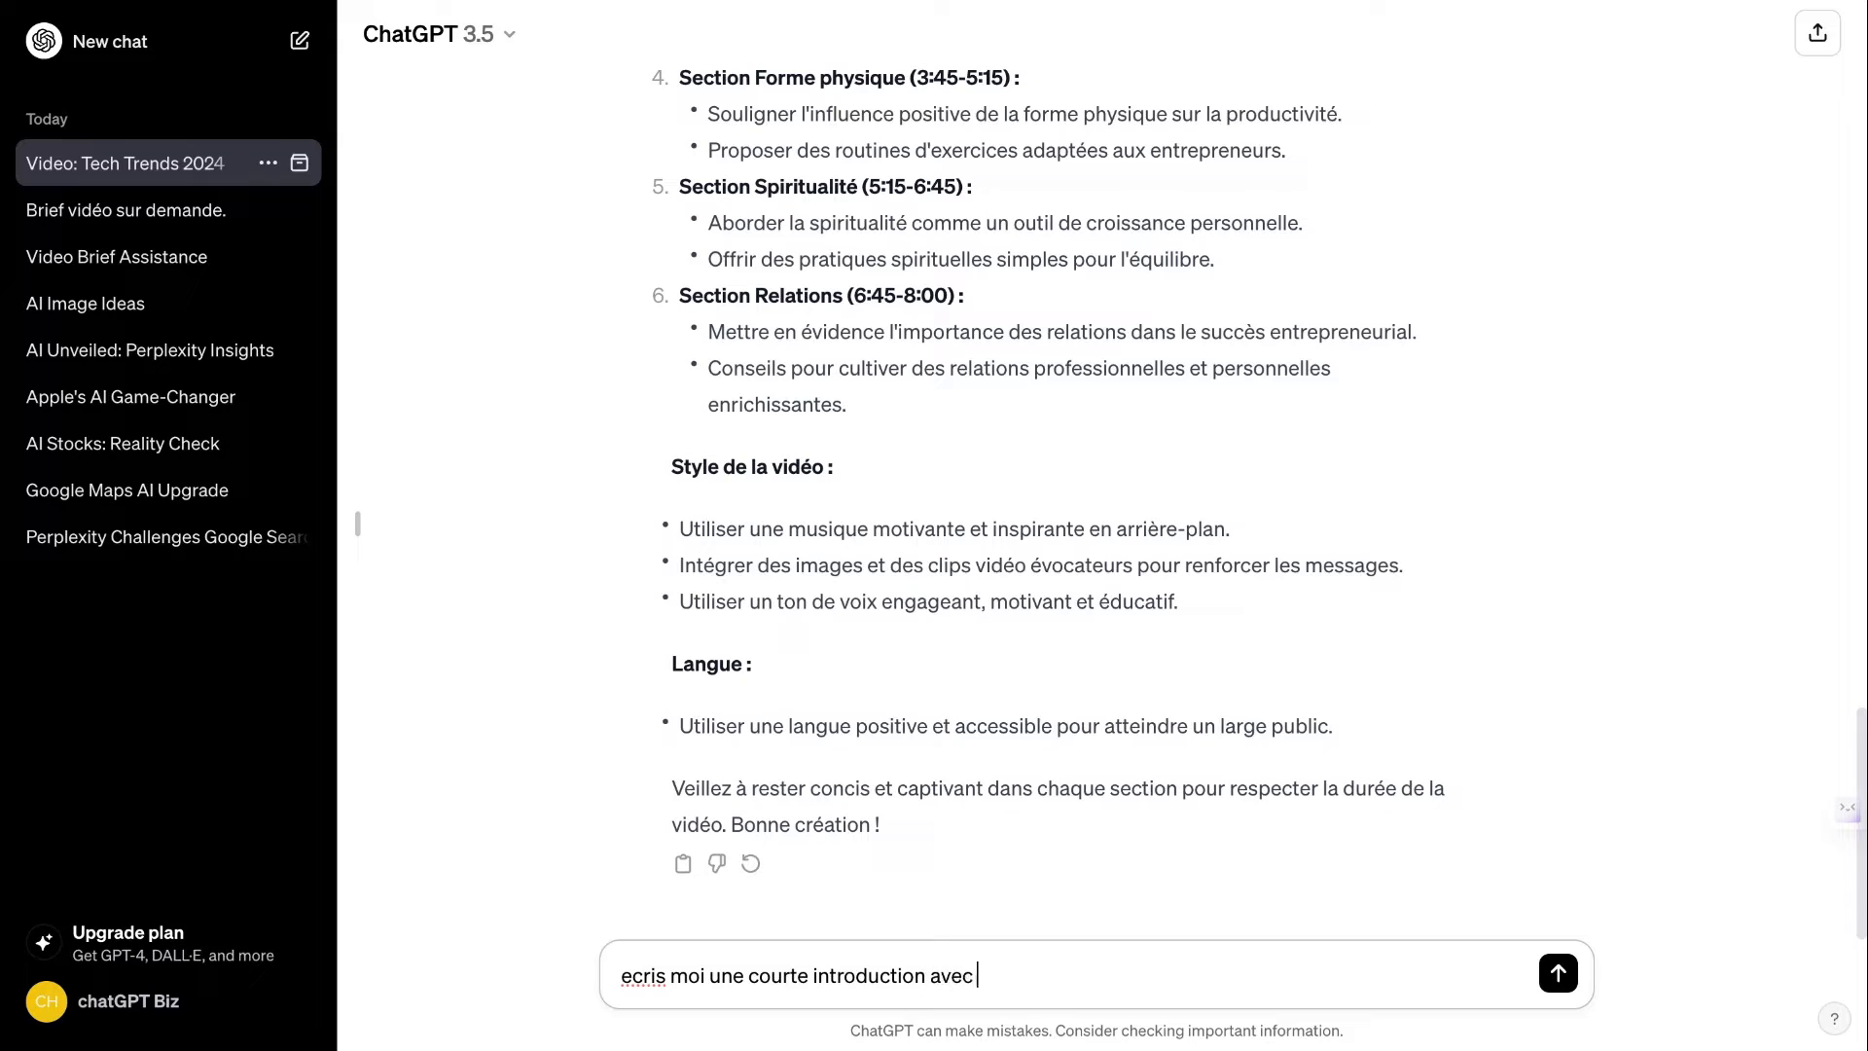
pyautogui.write('une accroche capti')
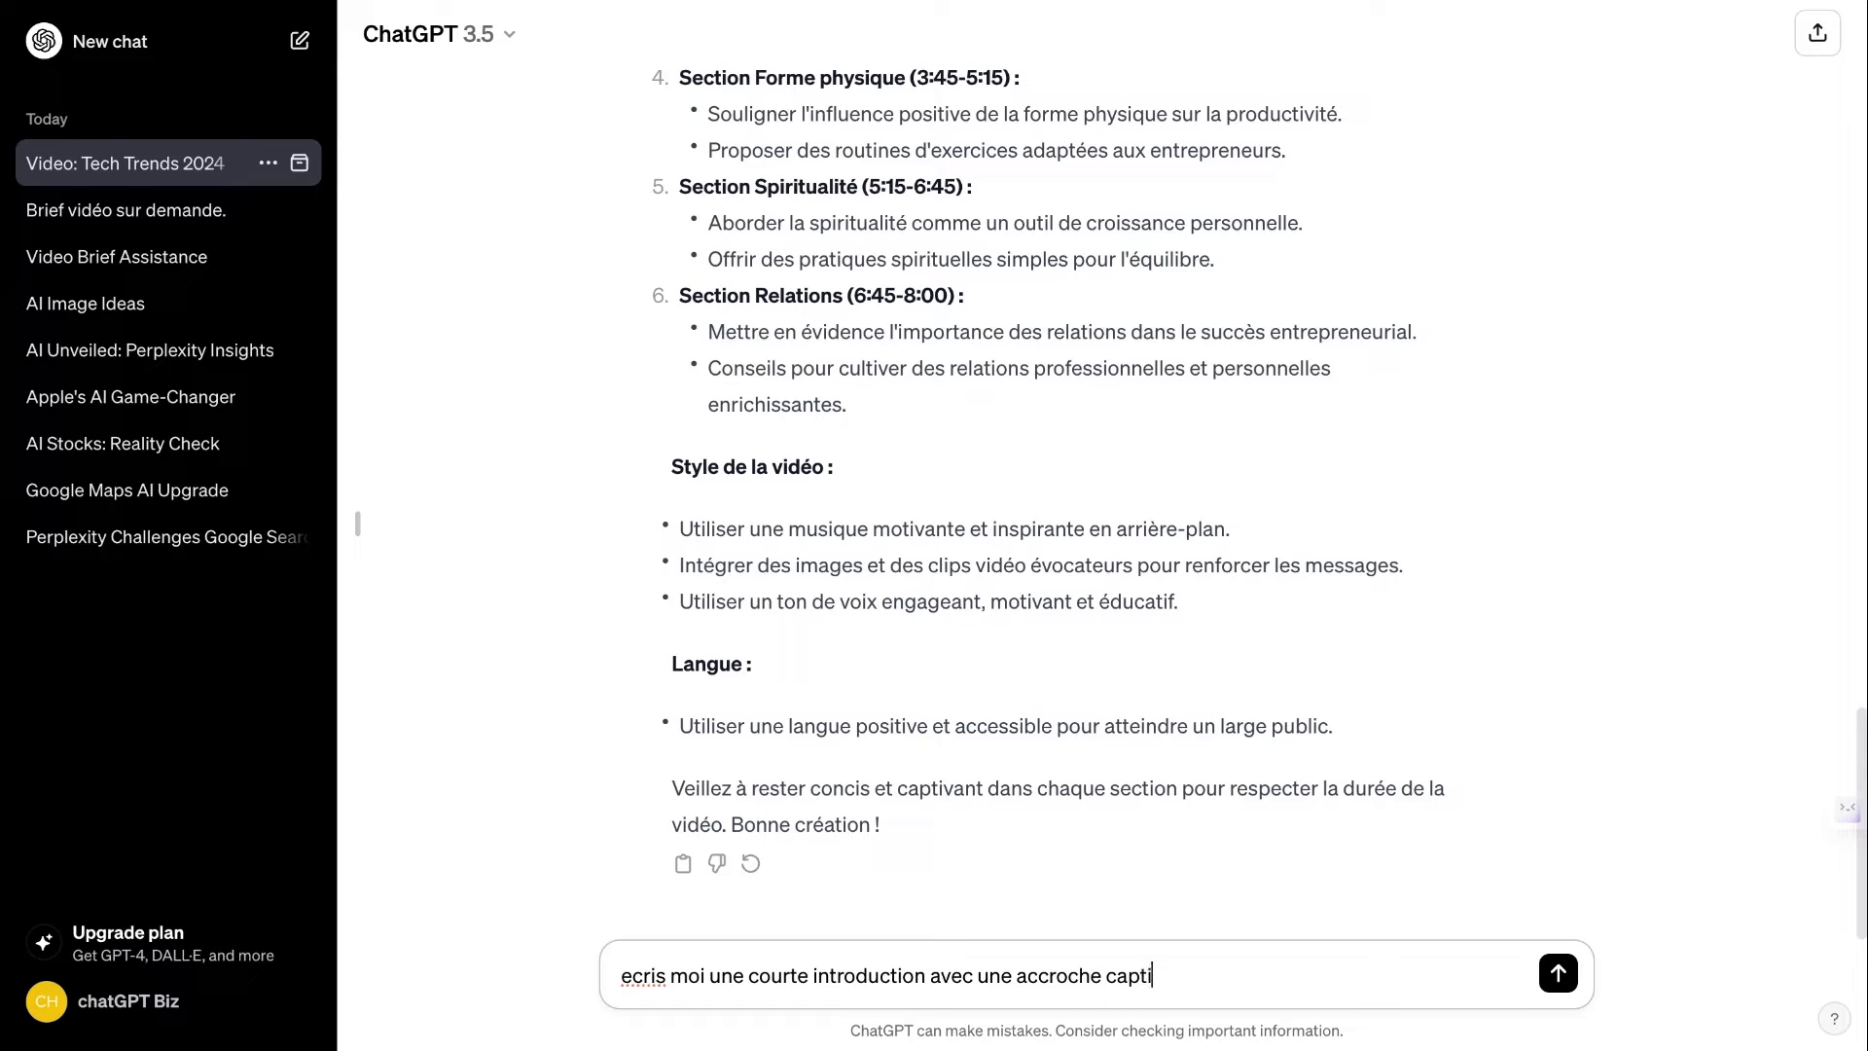
pyautogui.write('vante')
pyautogui.press('Return')
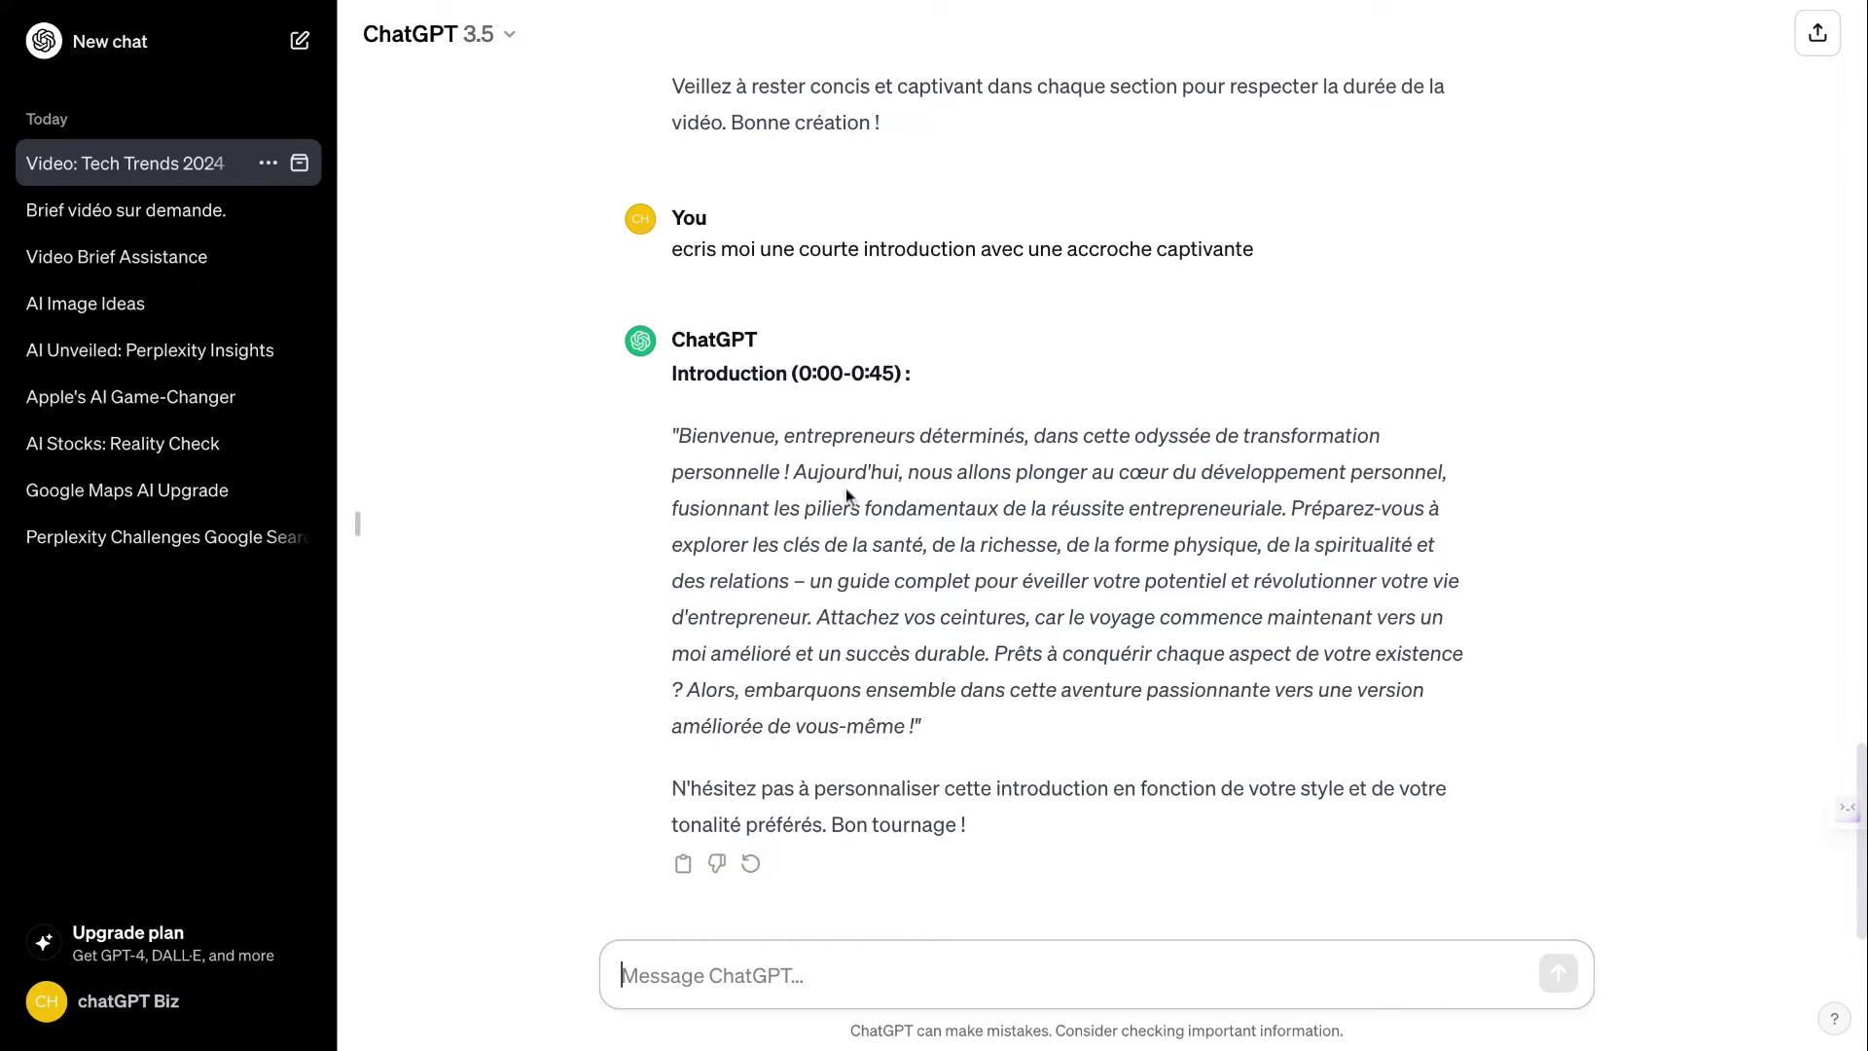
# Step: Read through the generated French introduction, checking its hook and the themes it announces
pyautogui.moveTo(874, 467)
pyautogui.mouseDown()
pyautogui.moveTo(1177, 508)
pyautogui.moveTo(1424, 508)
pyautogui.moveTo(1406, 581)
pyautogui.mouseUp()
pyautogui.click(1189, 586)
pyautogui.moveTo(1014, 597); pyautogui.dragTo(1199, 618)
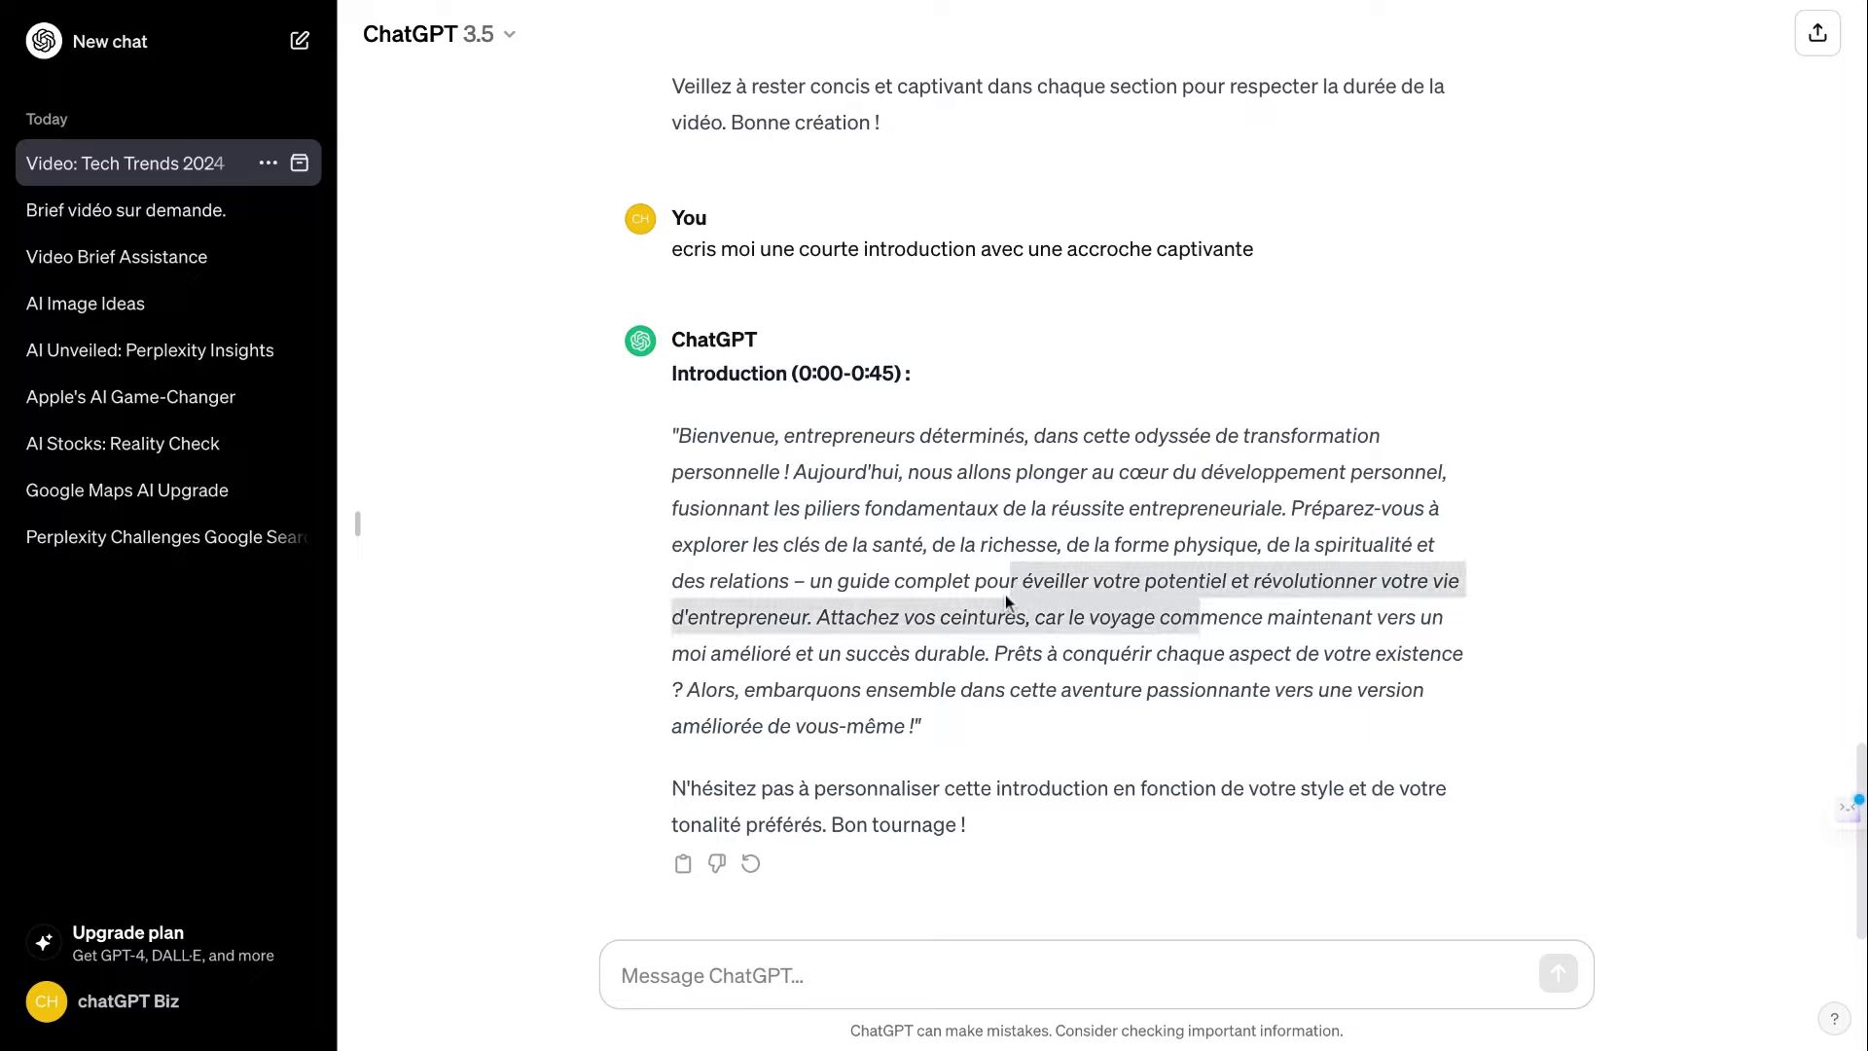
pyautogui.click(1115, 692)
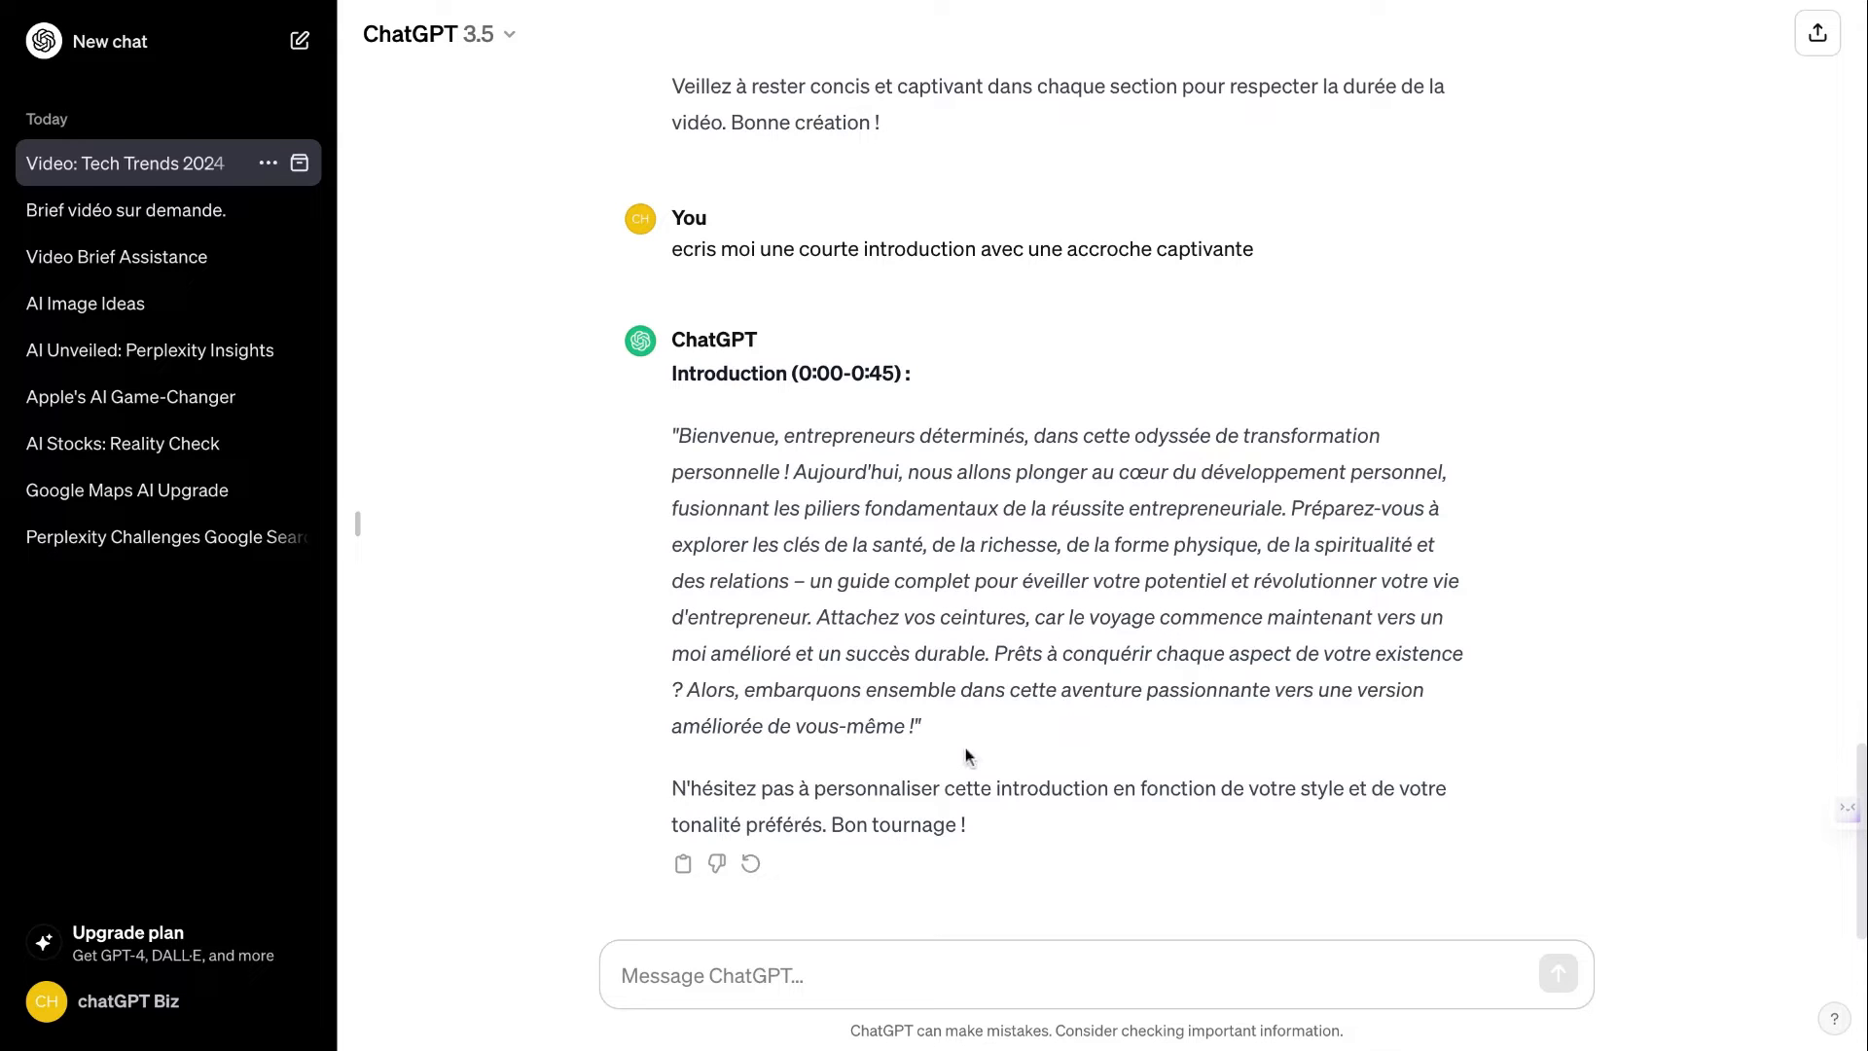
pyautogui.scroll(2, 968, 755)
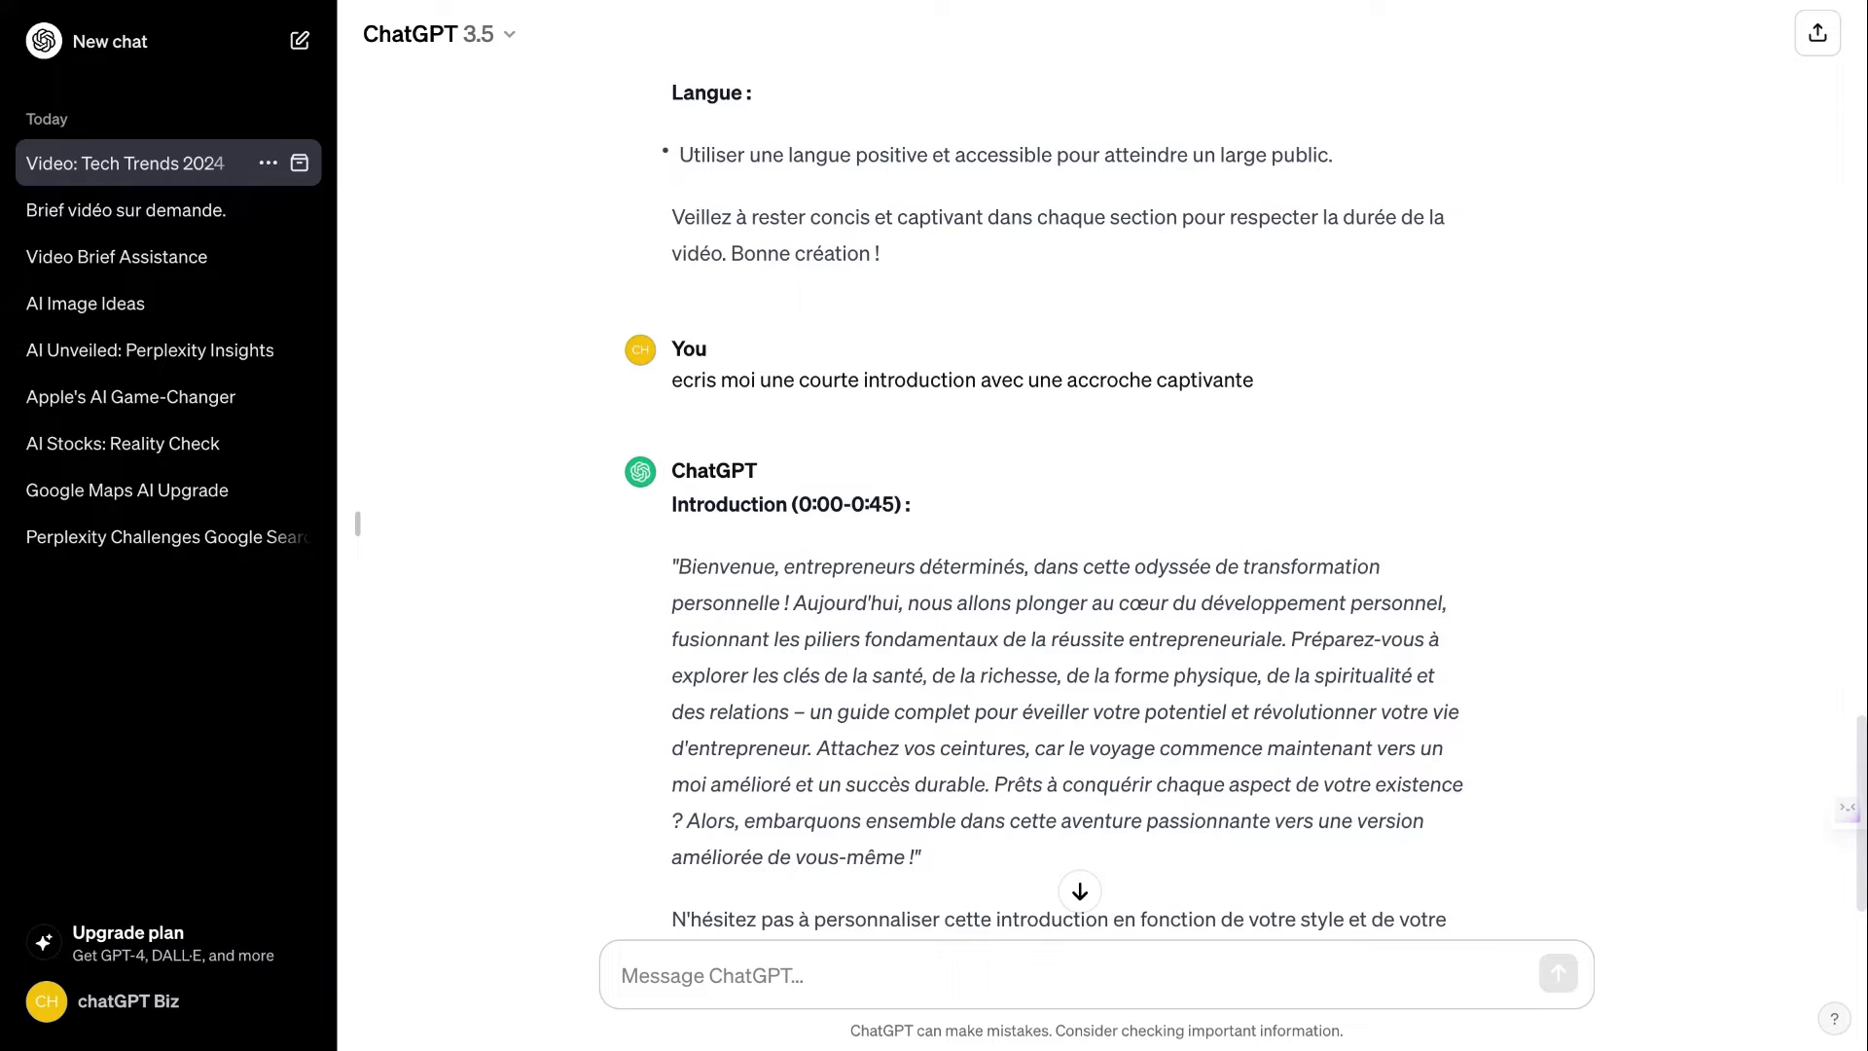
pyautogui.scroll(-2, 1044, 486)
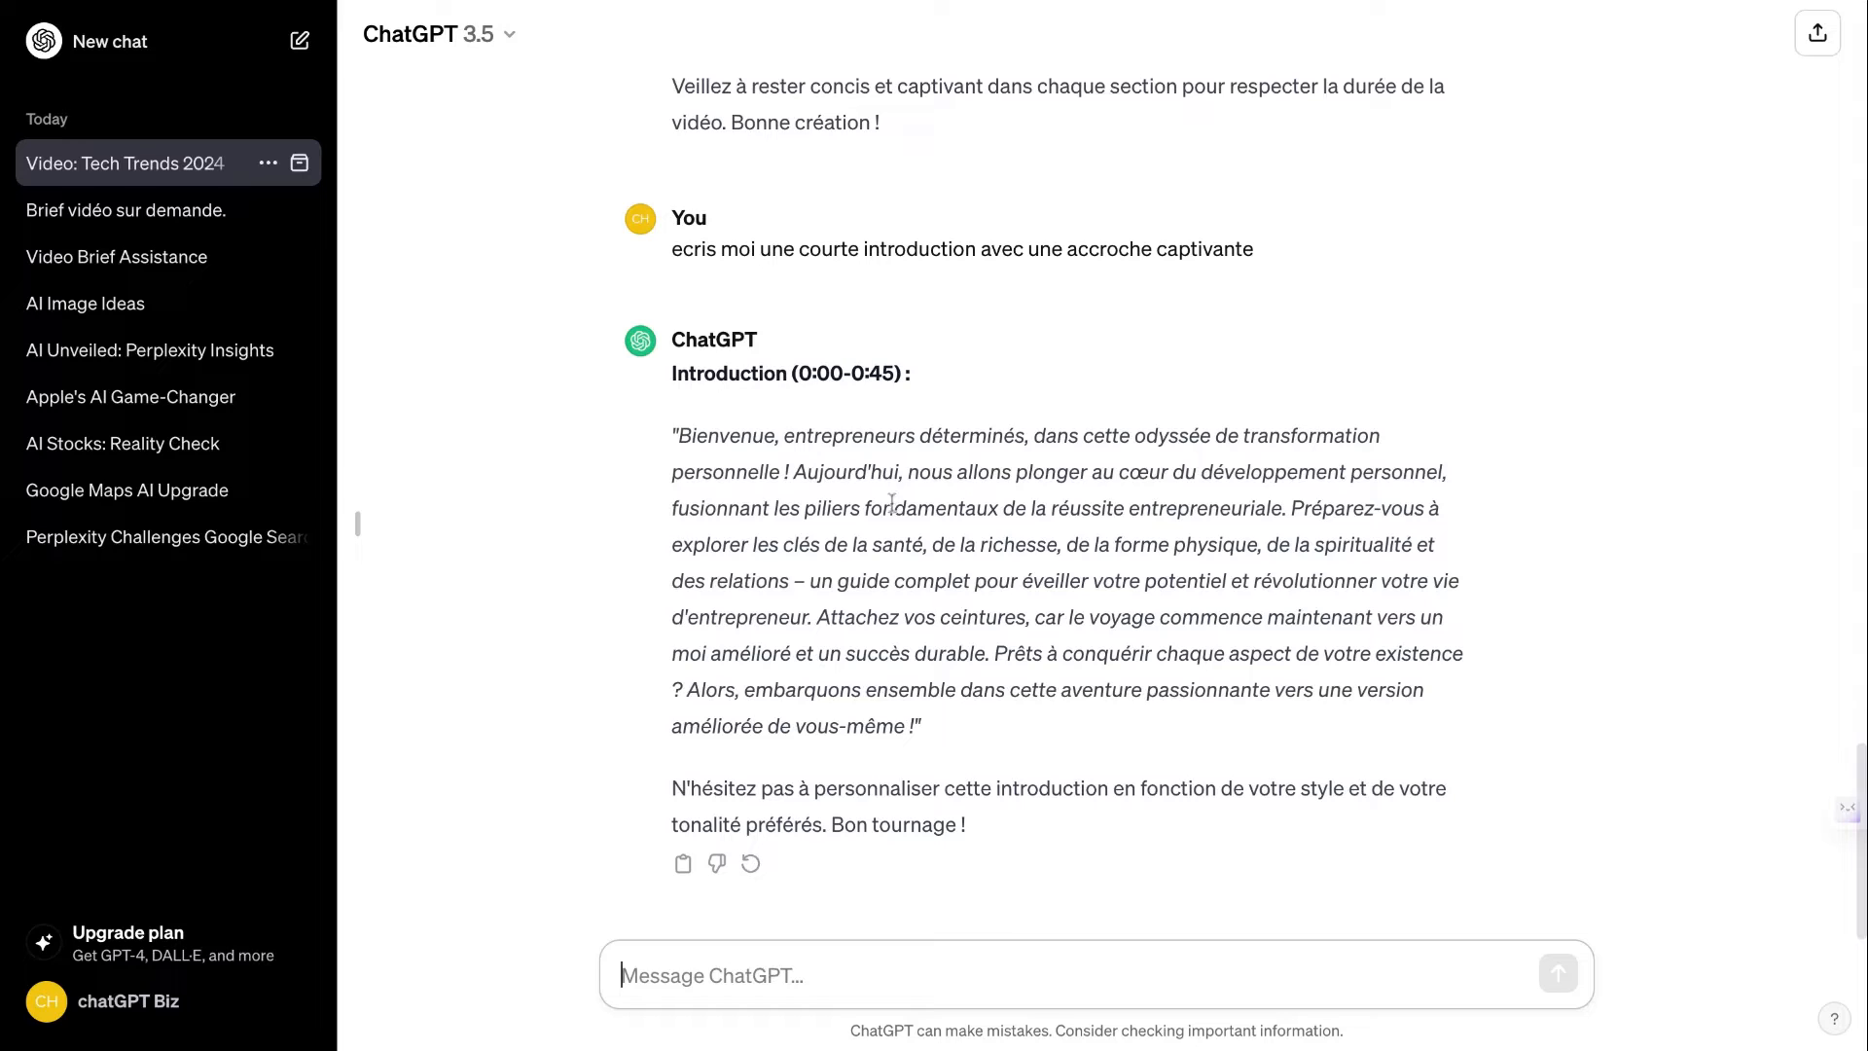
pyautogui.write('d')
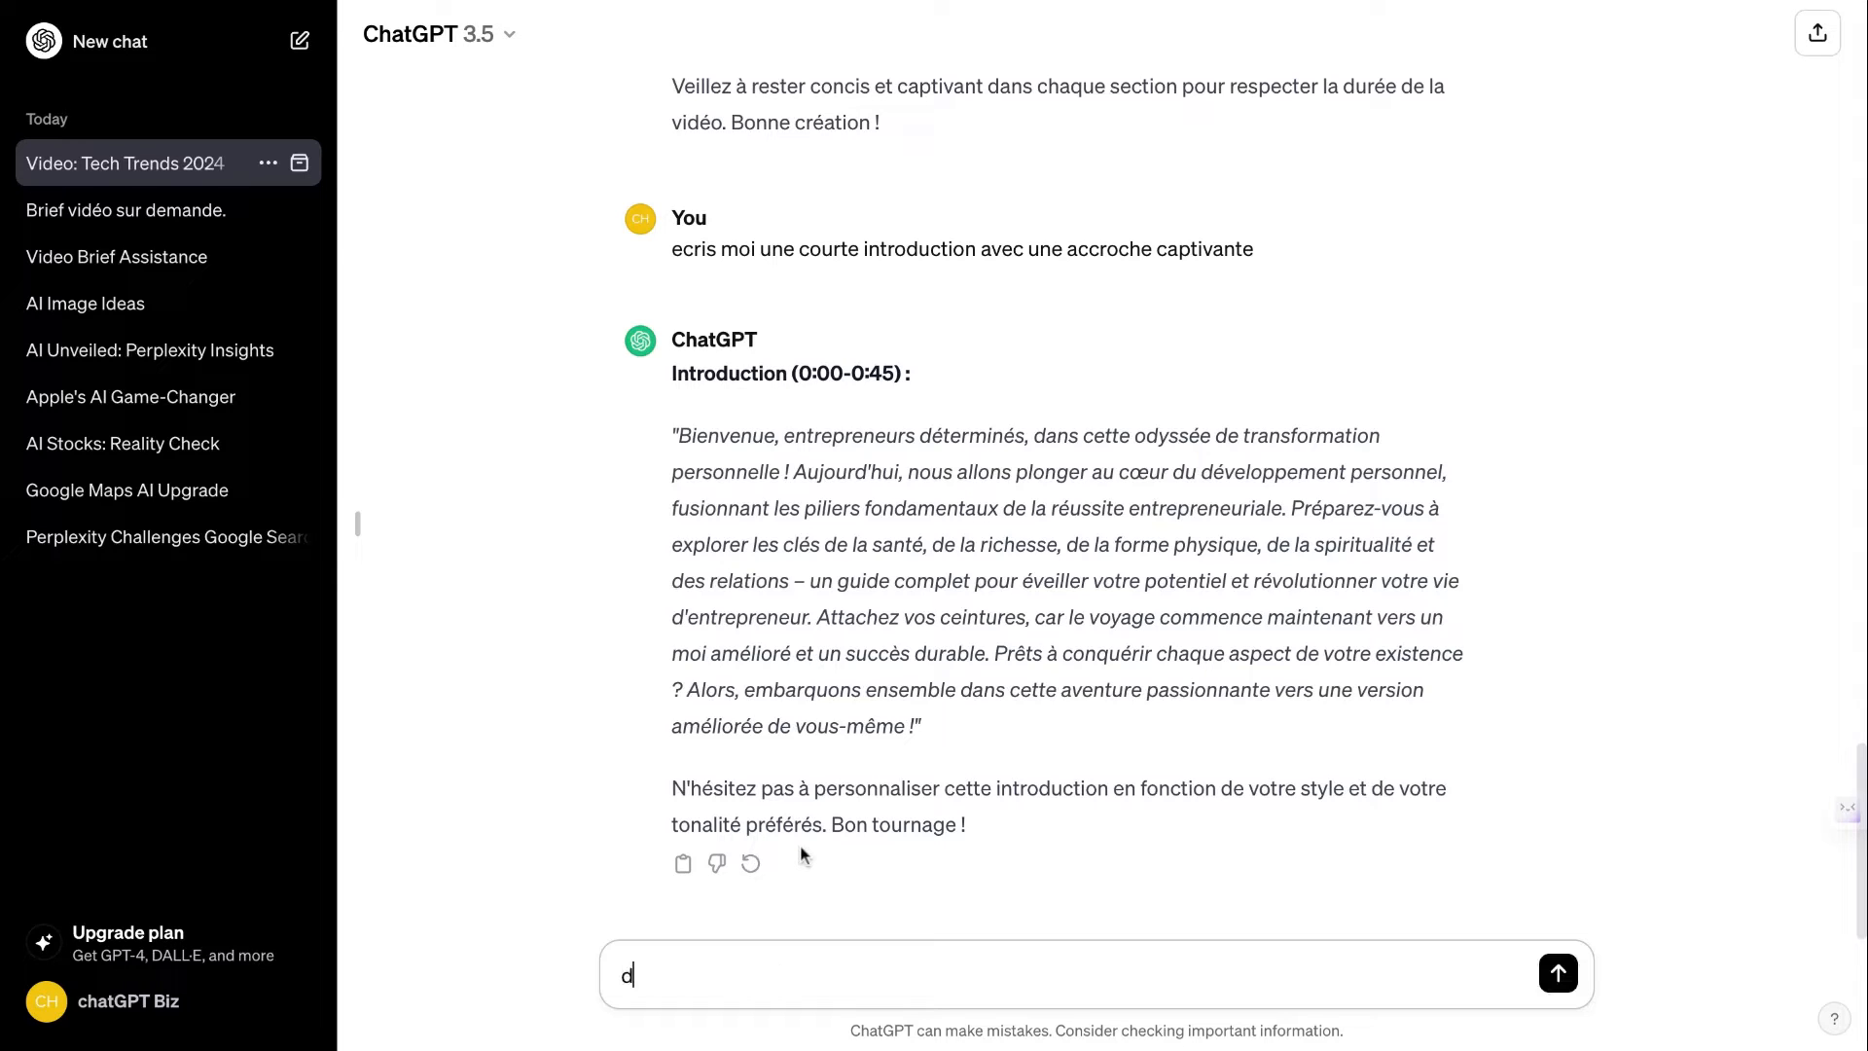
pyautogui.write('e traduit')
pyautogui.write('e')
pyautogui.write('s')
pyautogui.press('BackSpace')
pyautogui.press('BackSpace')
pyautogui.press('BackSpace')
pyautogui.press('BackSpace')
pyautogui.press('BackSpace')
pyautogui.press('BackSpace')
pyautogui.press('BackSpace')
pyautogui.press('BackSpace')
pyautogui.press('BackSpace')
pyautogui.press('BackSpace')
pyautogui.press('BackSpace')
pyautogui.press('BackSpace')
# Step: Request an English translation of the introduction with the prompt "traduis moi cette intro en anlais"
pyautogui.write('traduis moi cette int')
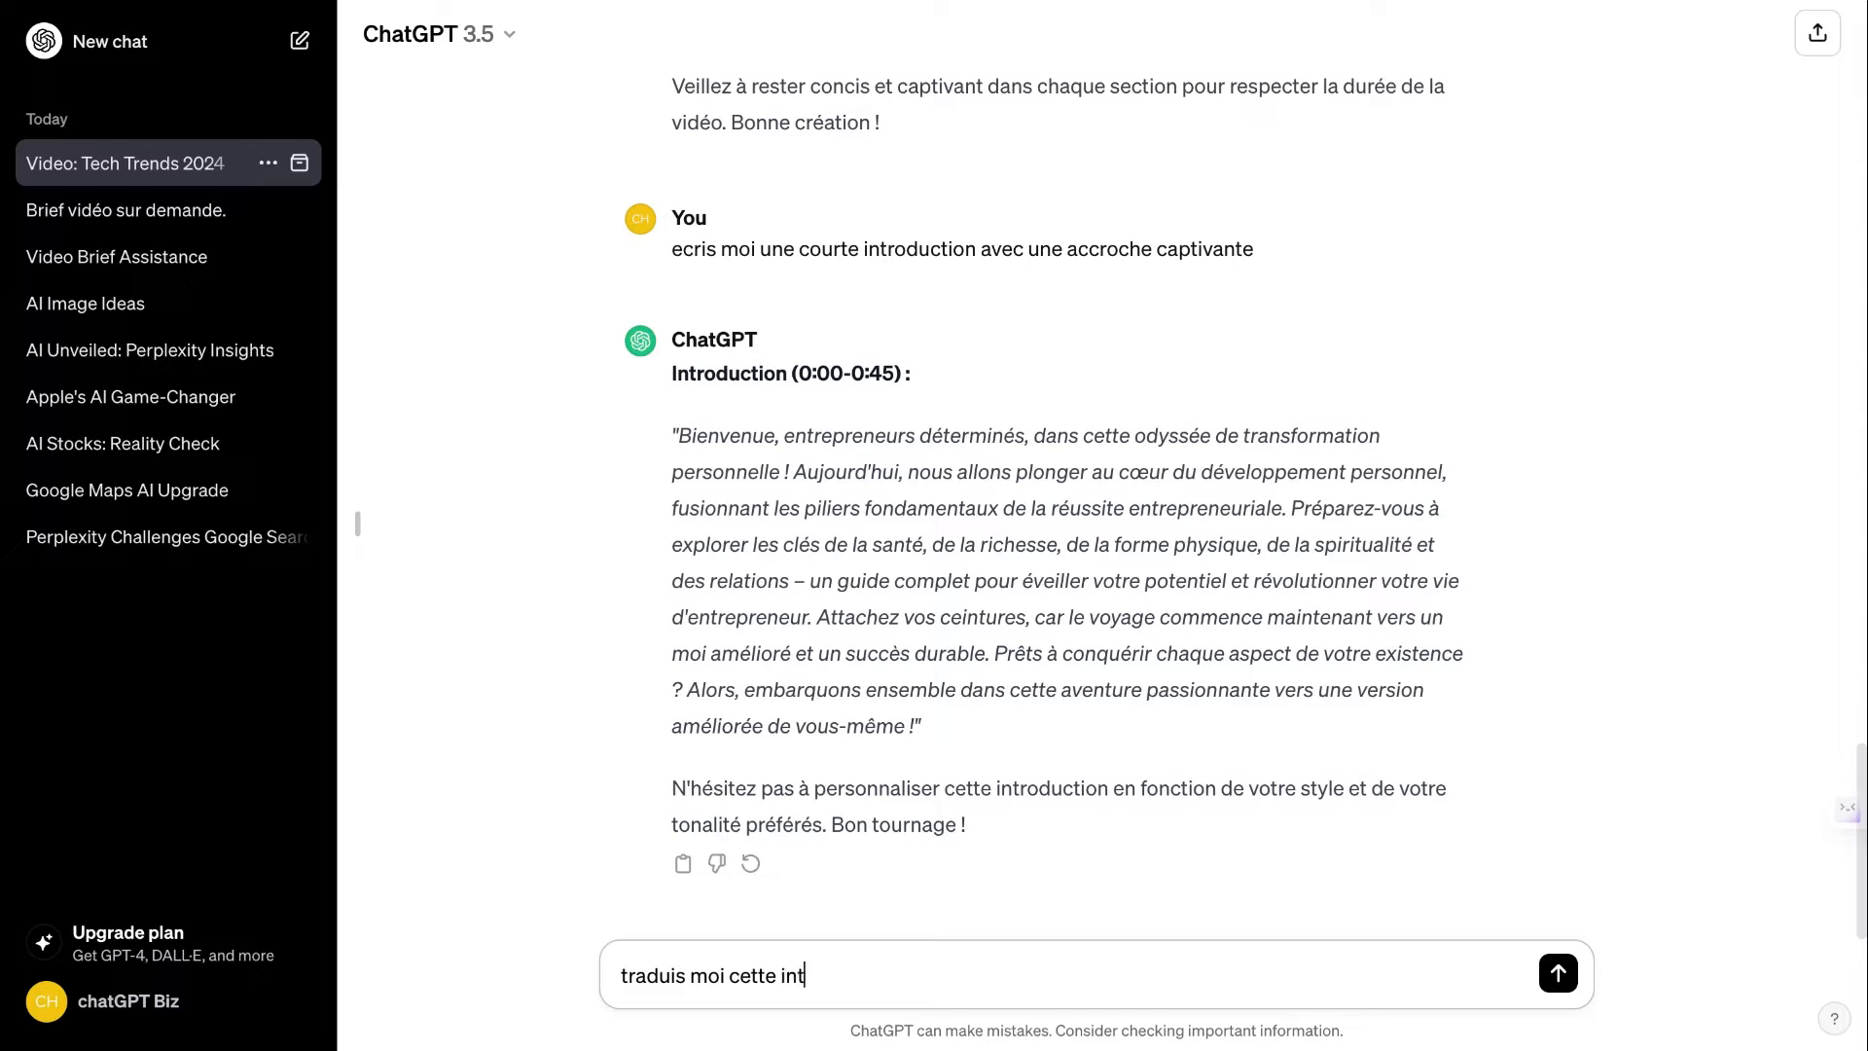
pyautogui.write('ro en anlais')
pyautogui.press('Return')
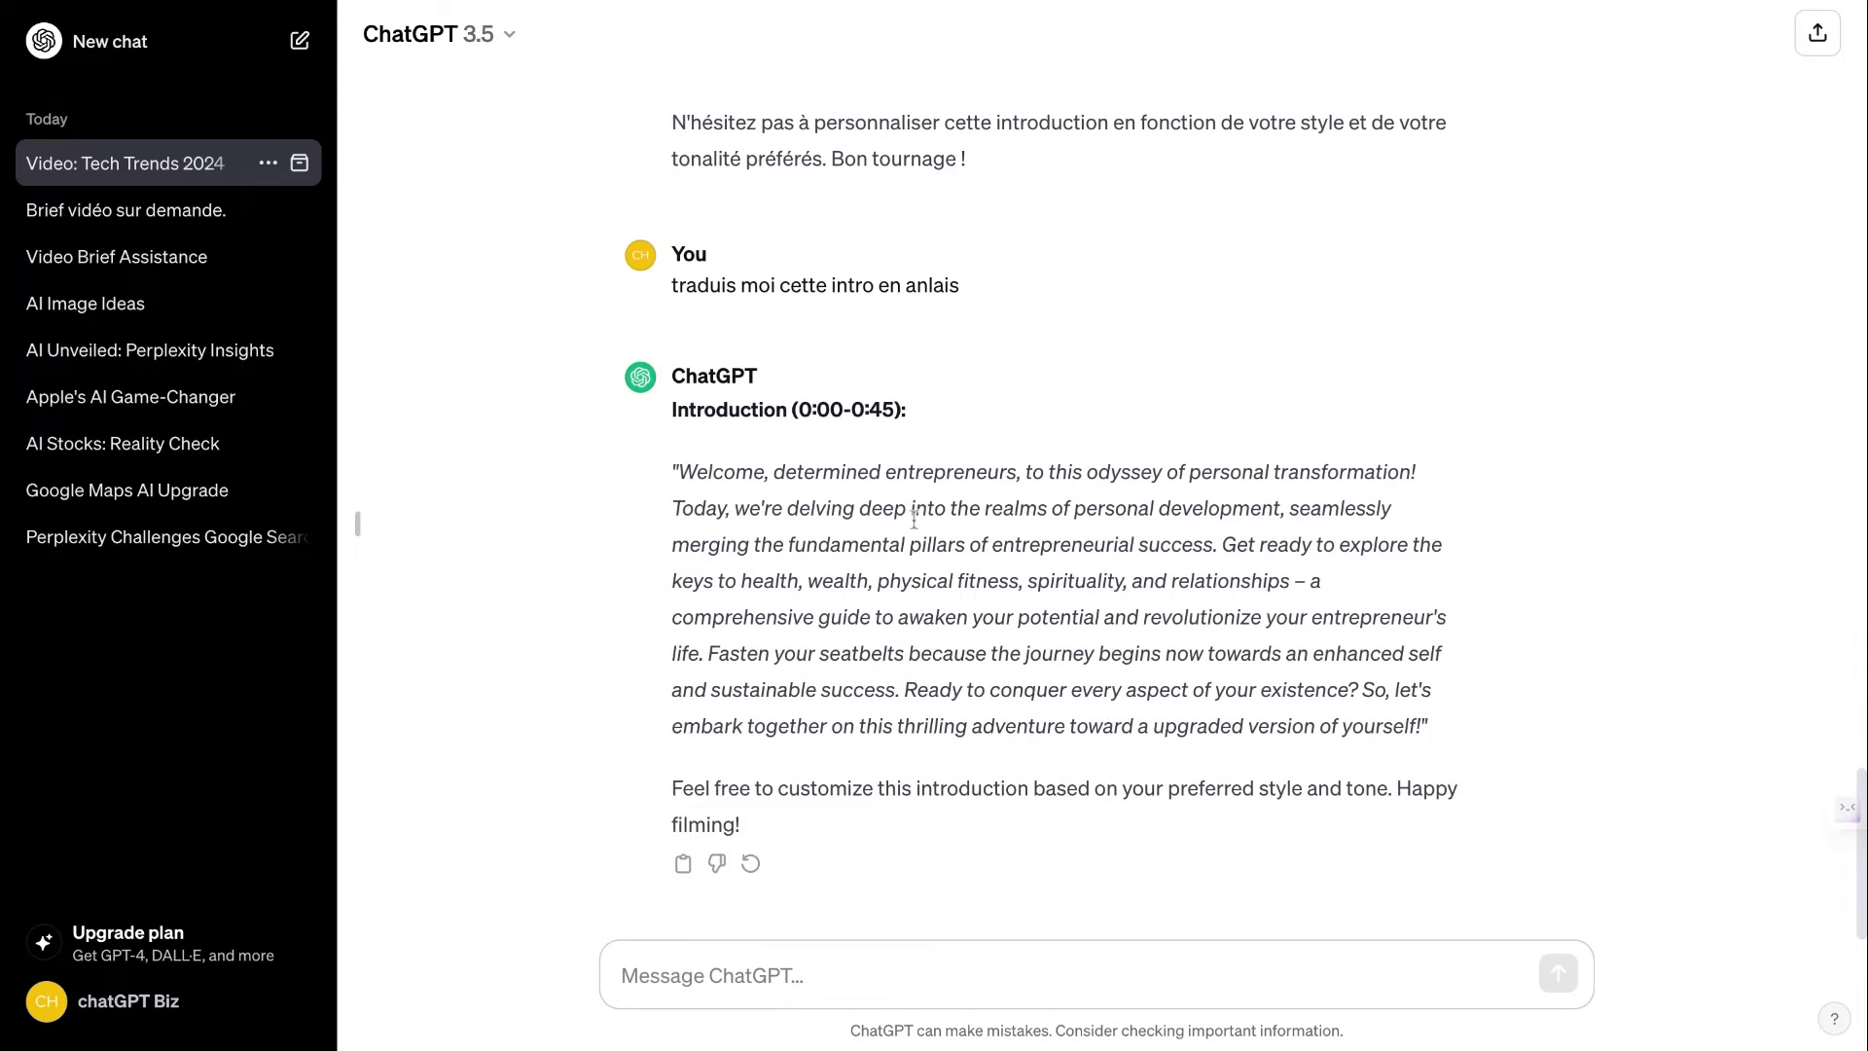
# Step: Copy the translated English introduction paragraph, switch to the AI video generator page and paste it as the video prompt
pyautogui.tripleClick(926, 495)
pyautogui.hotkey('ctrl', 'c')
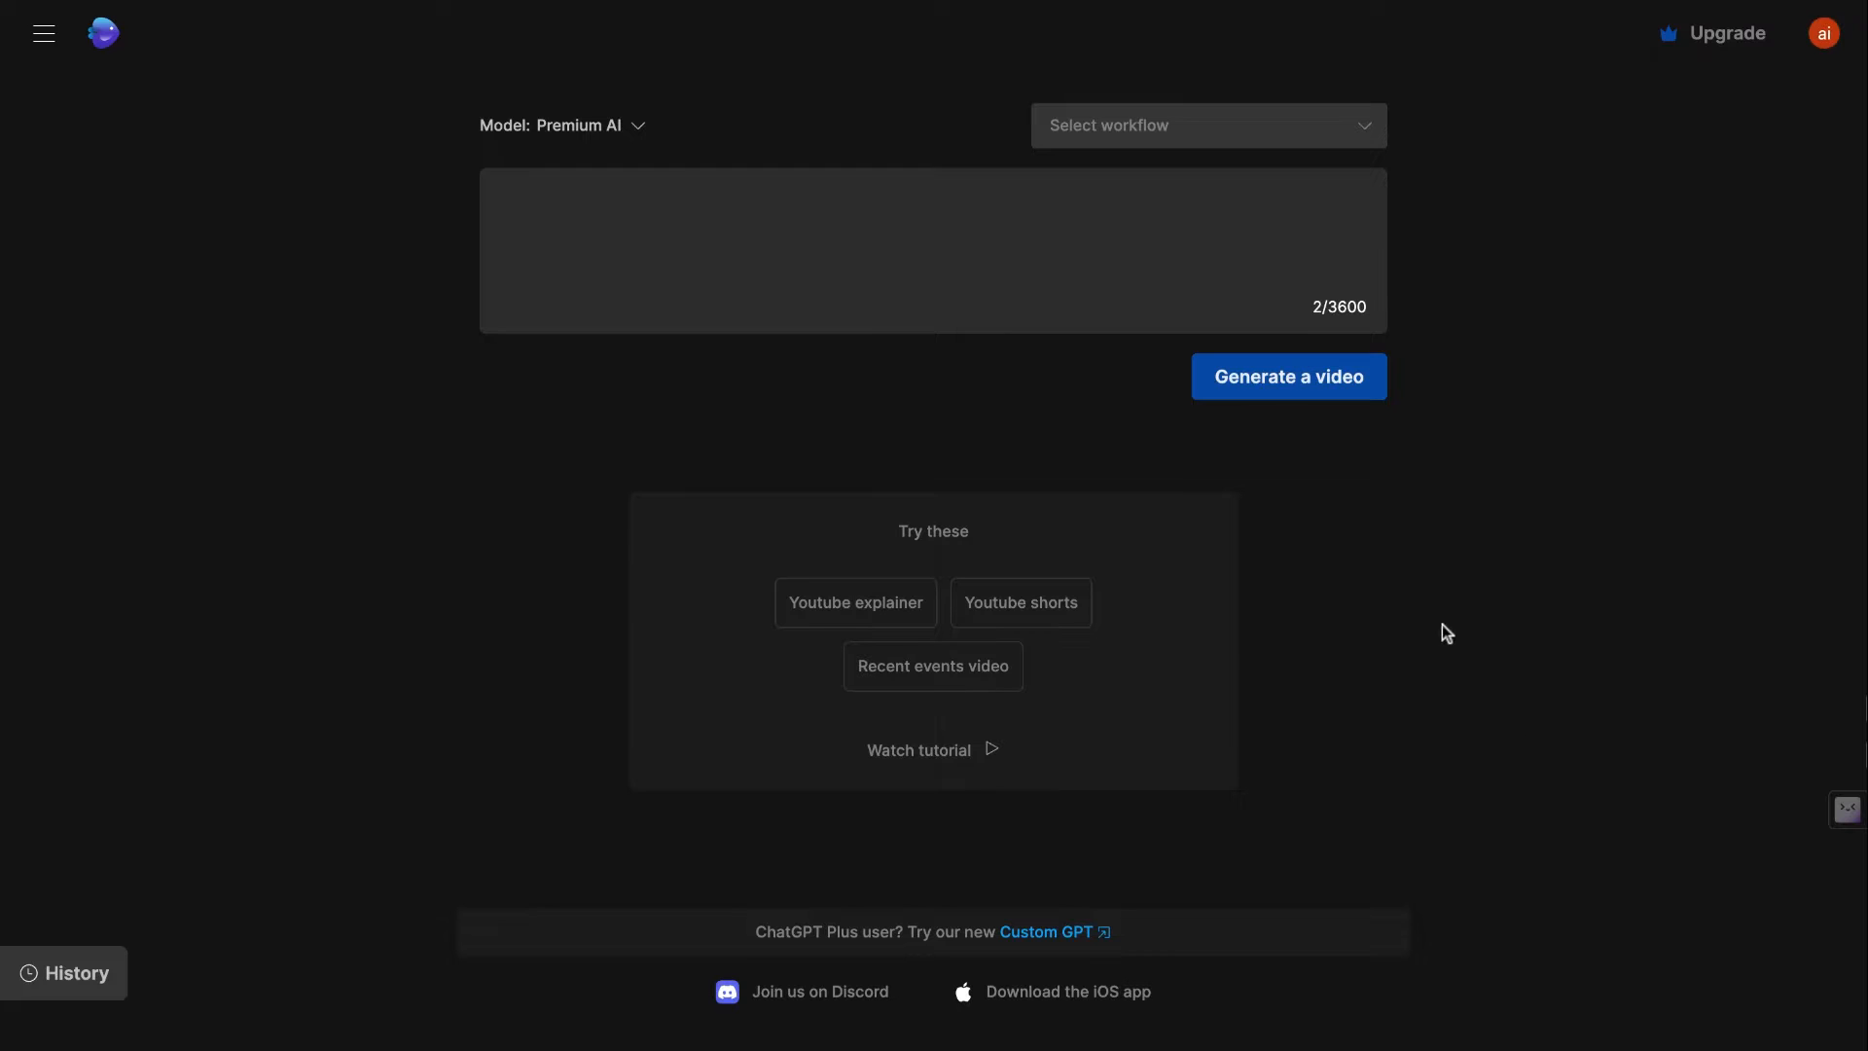
pyautogui.click(776, 201)
pyautogui.hotkey('ctrl', 'v')
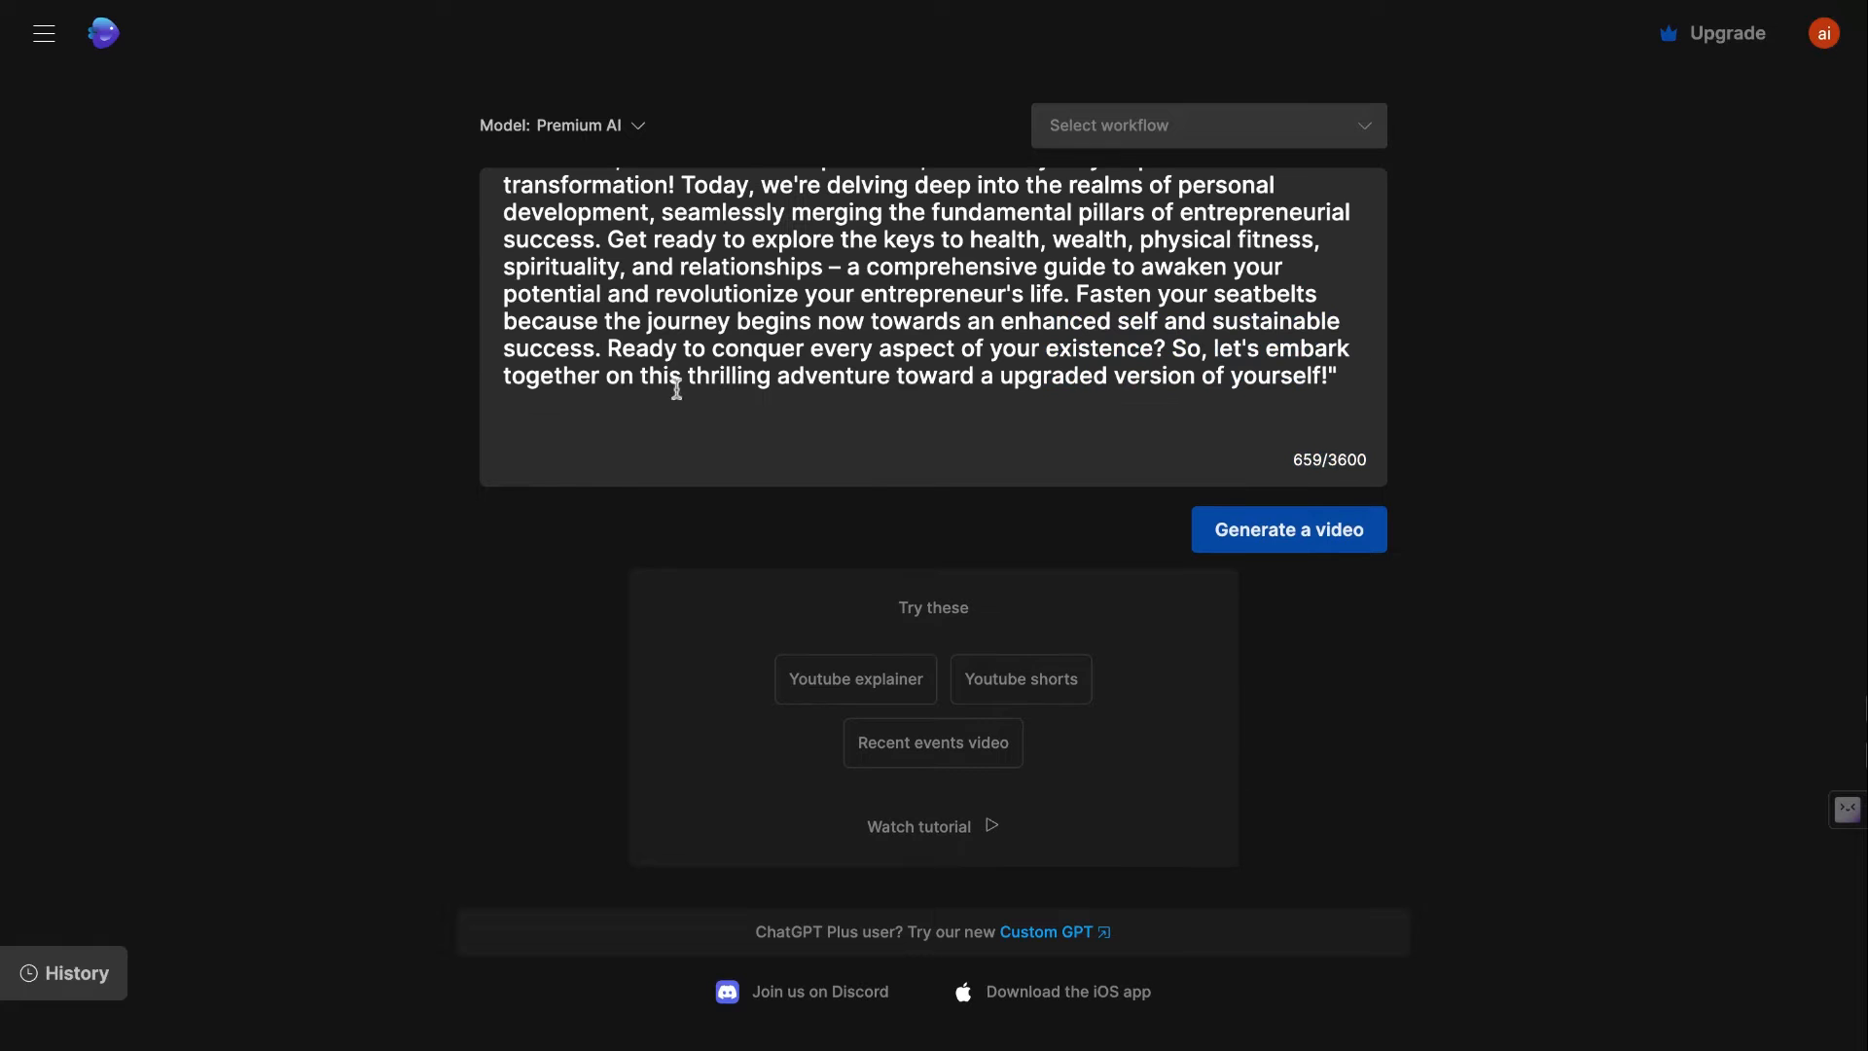
# Step: Remove the opening and closing quotation marks from the pasted introduction and start generating the video from it
pyautogui.scroll(1, 681, 399)
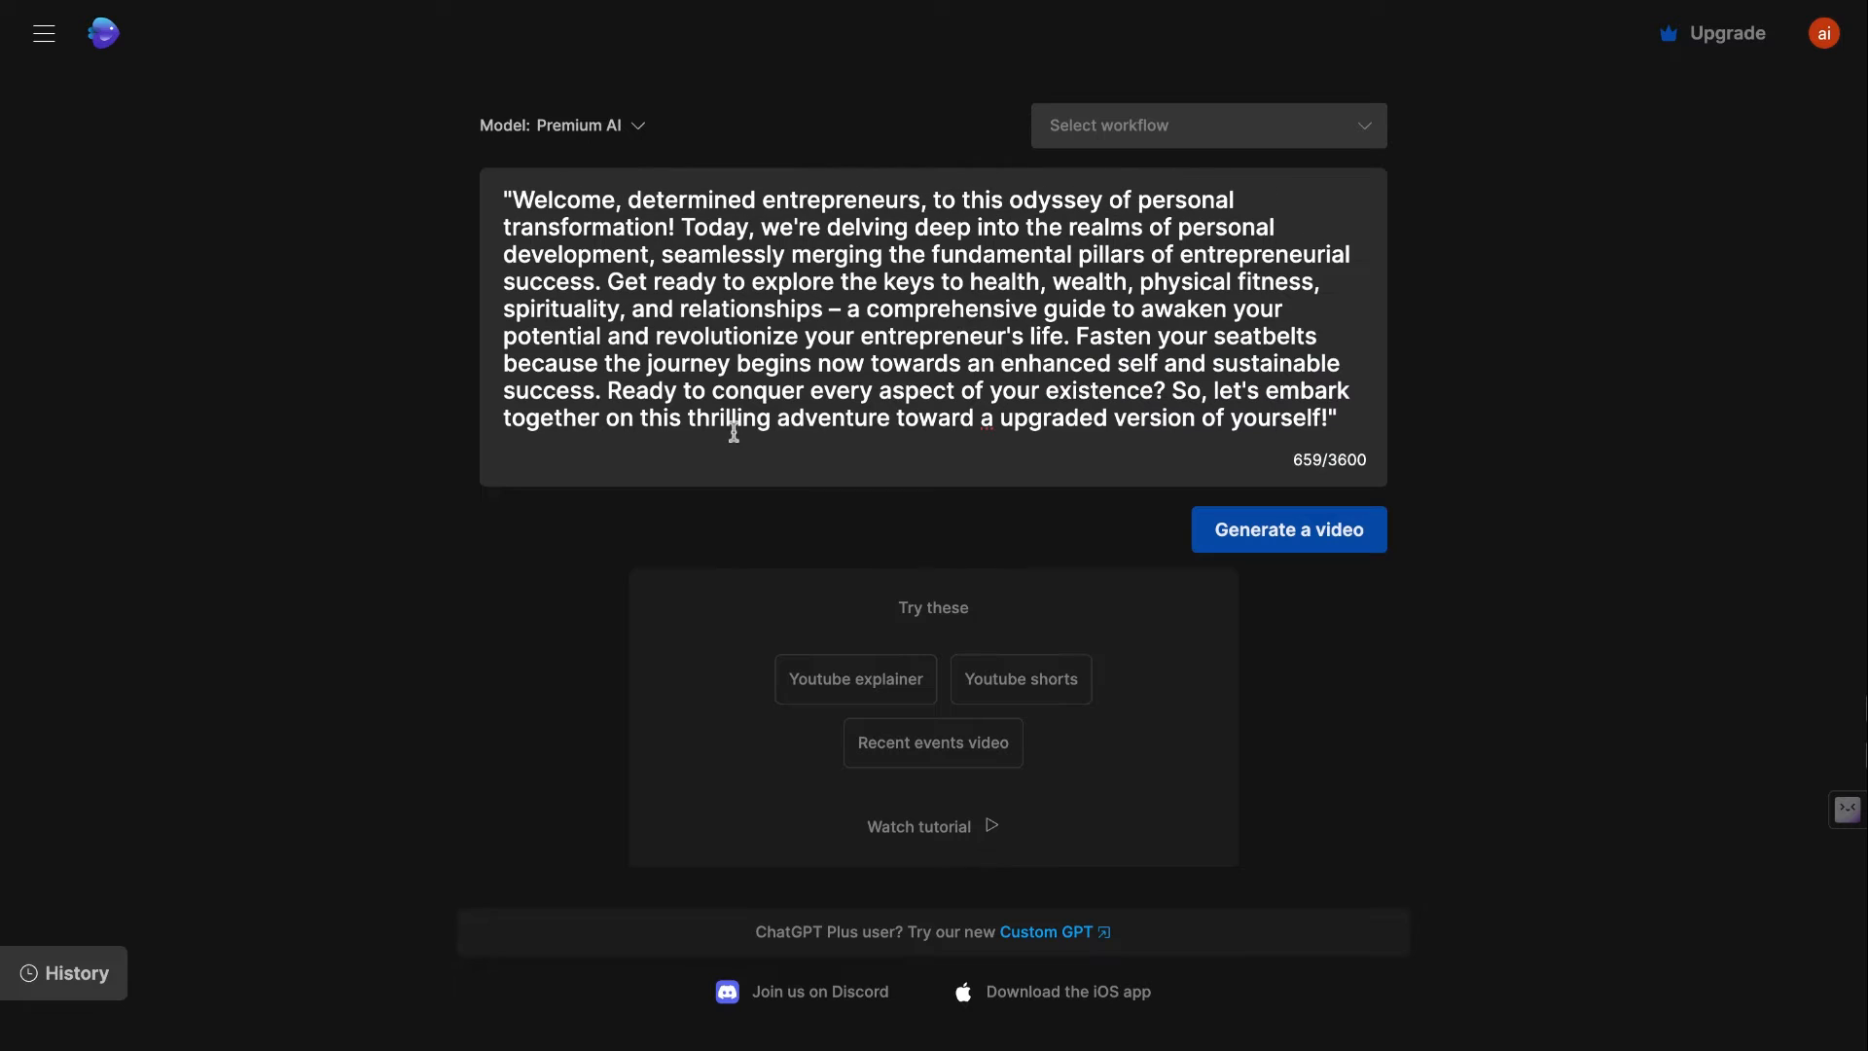
pyautogui.click(514, 190)
pyautogui.press('BackSpace')
pyautogui.click(1346, 420)
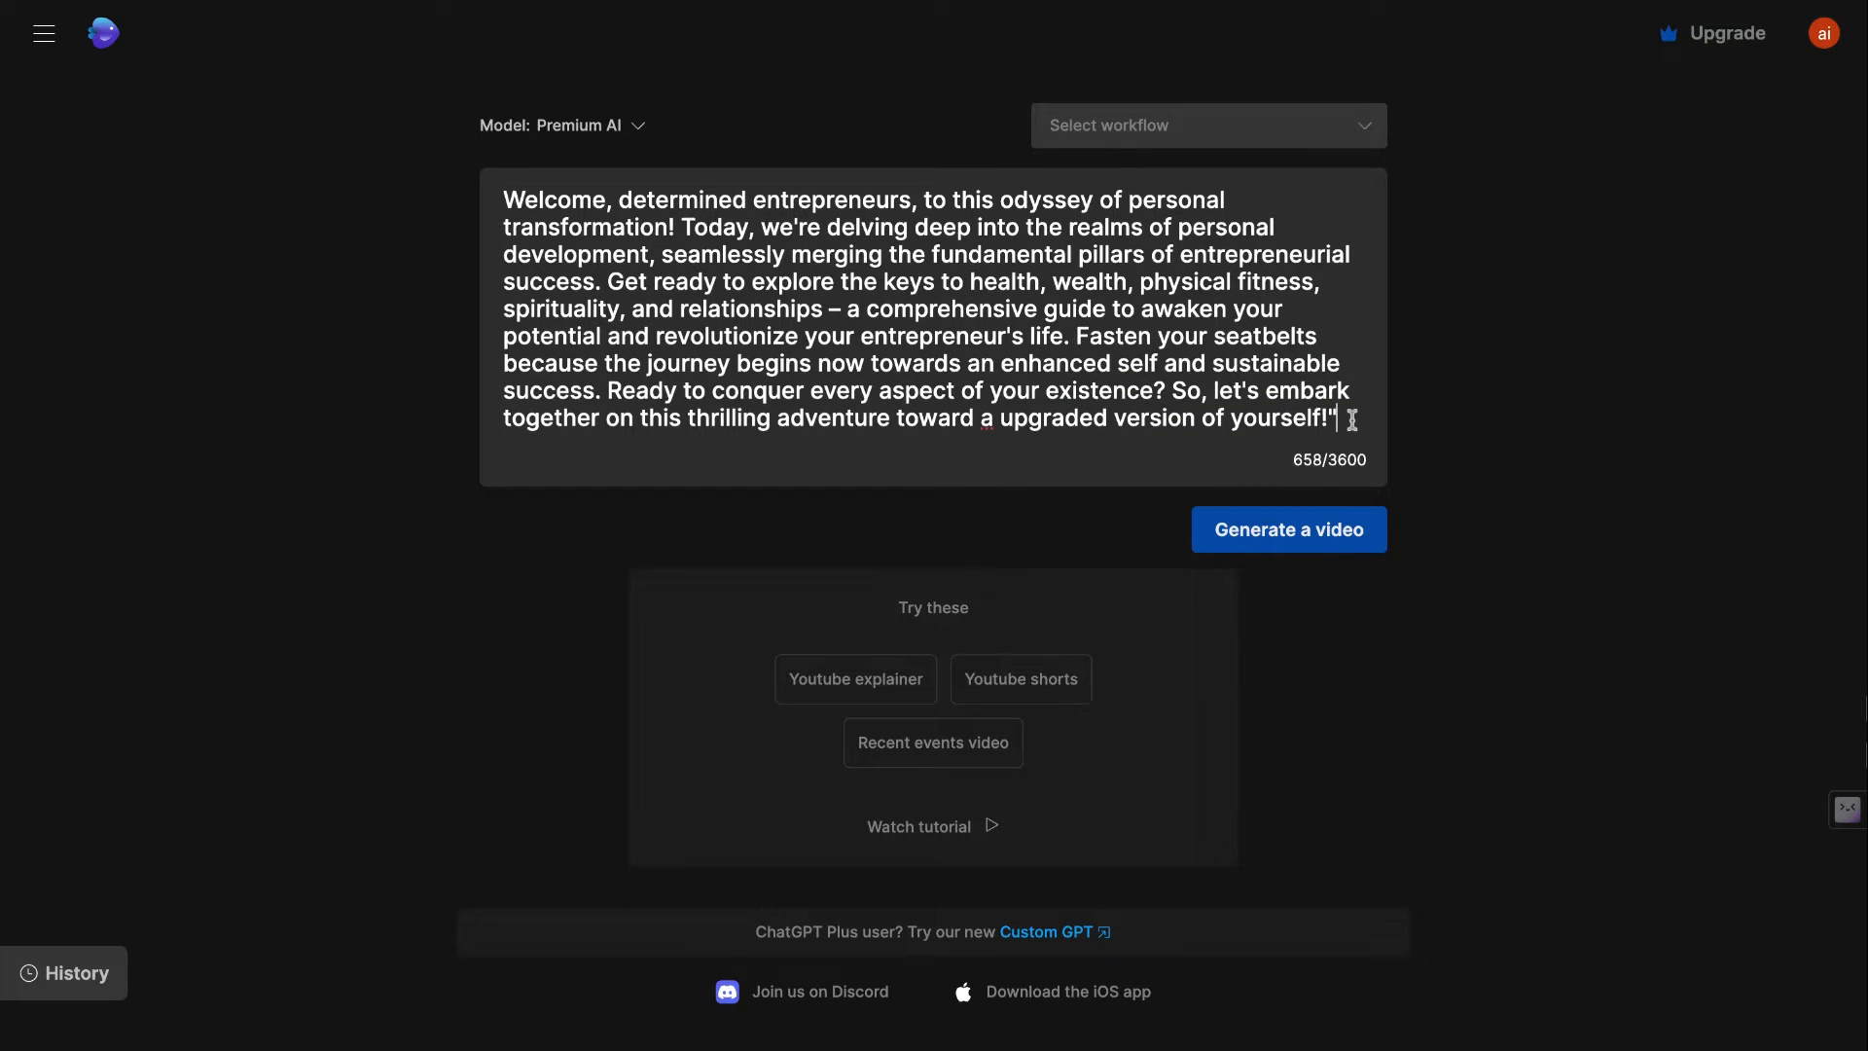
pyautogui.press('BackSpace')
pyautogui.click(1347, 533)
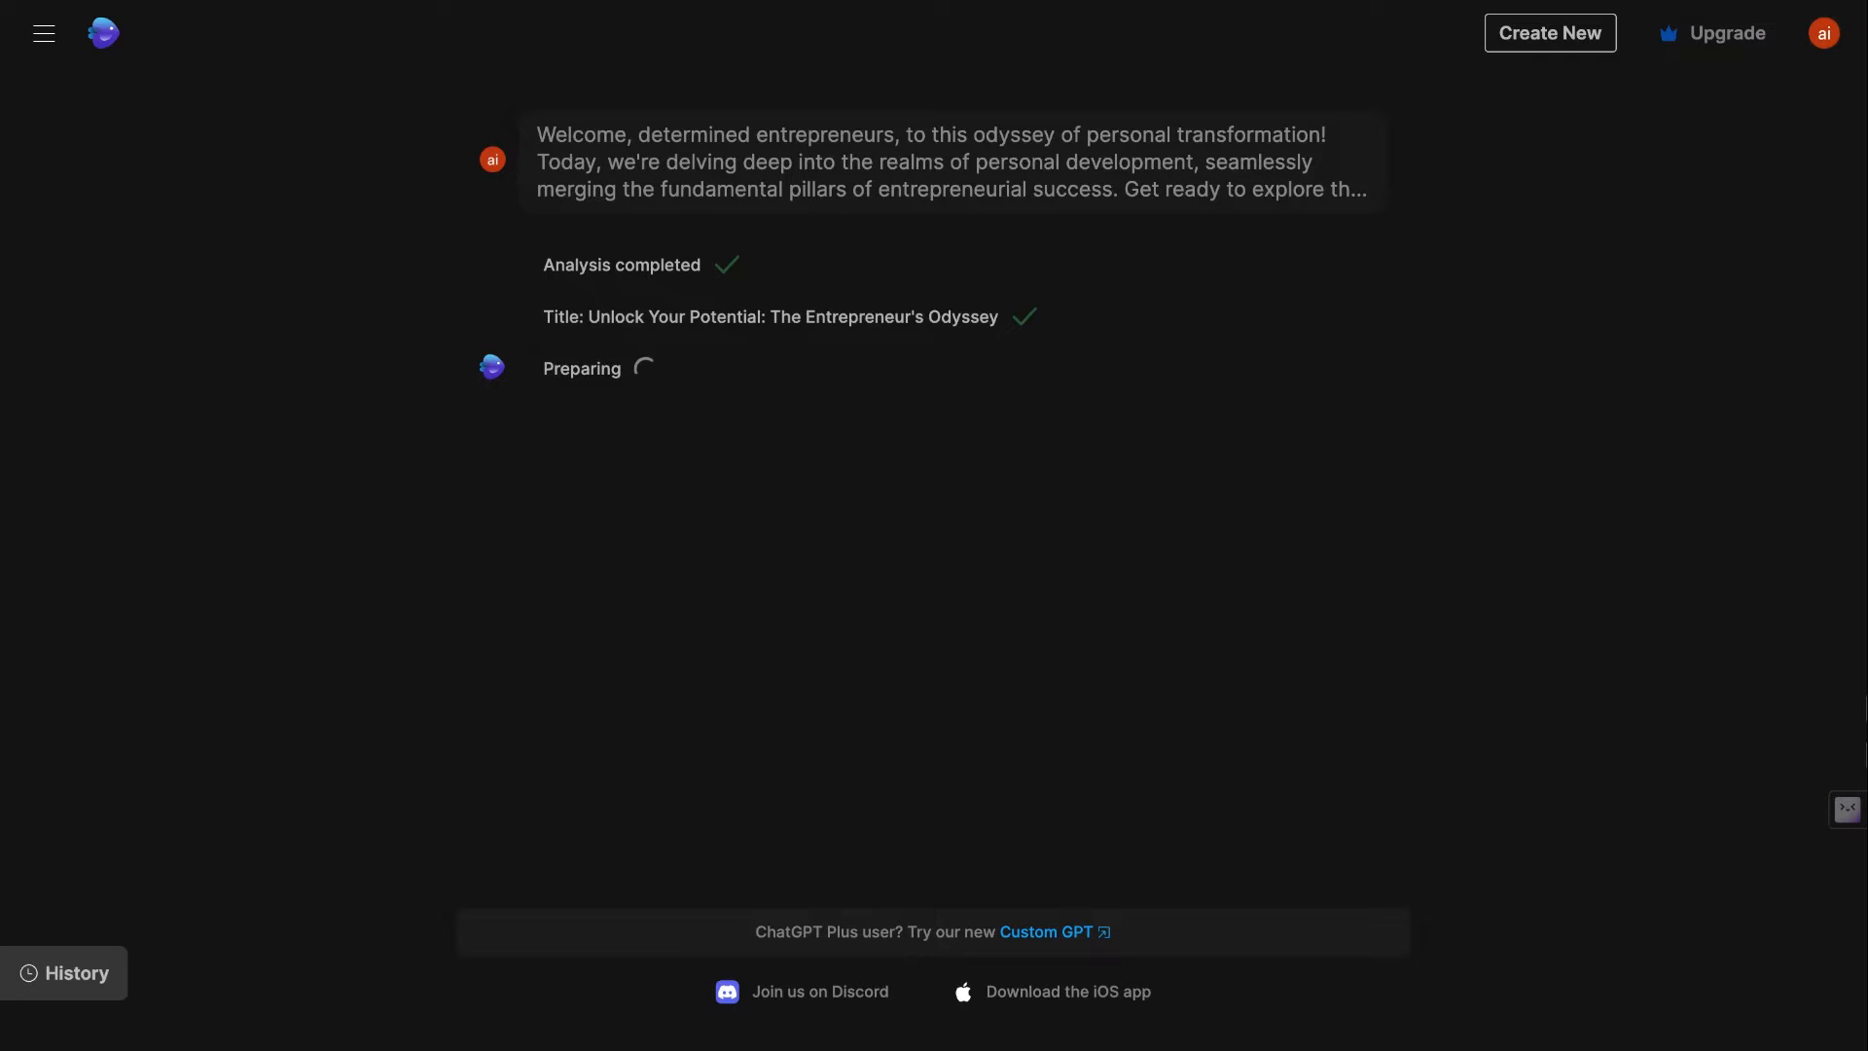
pyautogui.moveTo(601, 255); pyautogui.dragTo(551, 262)
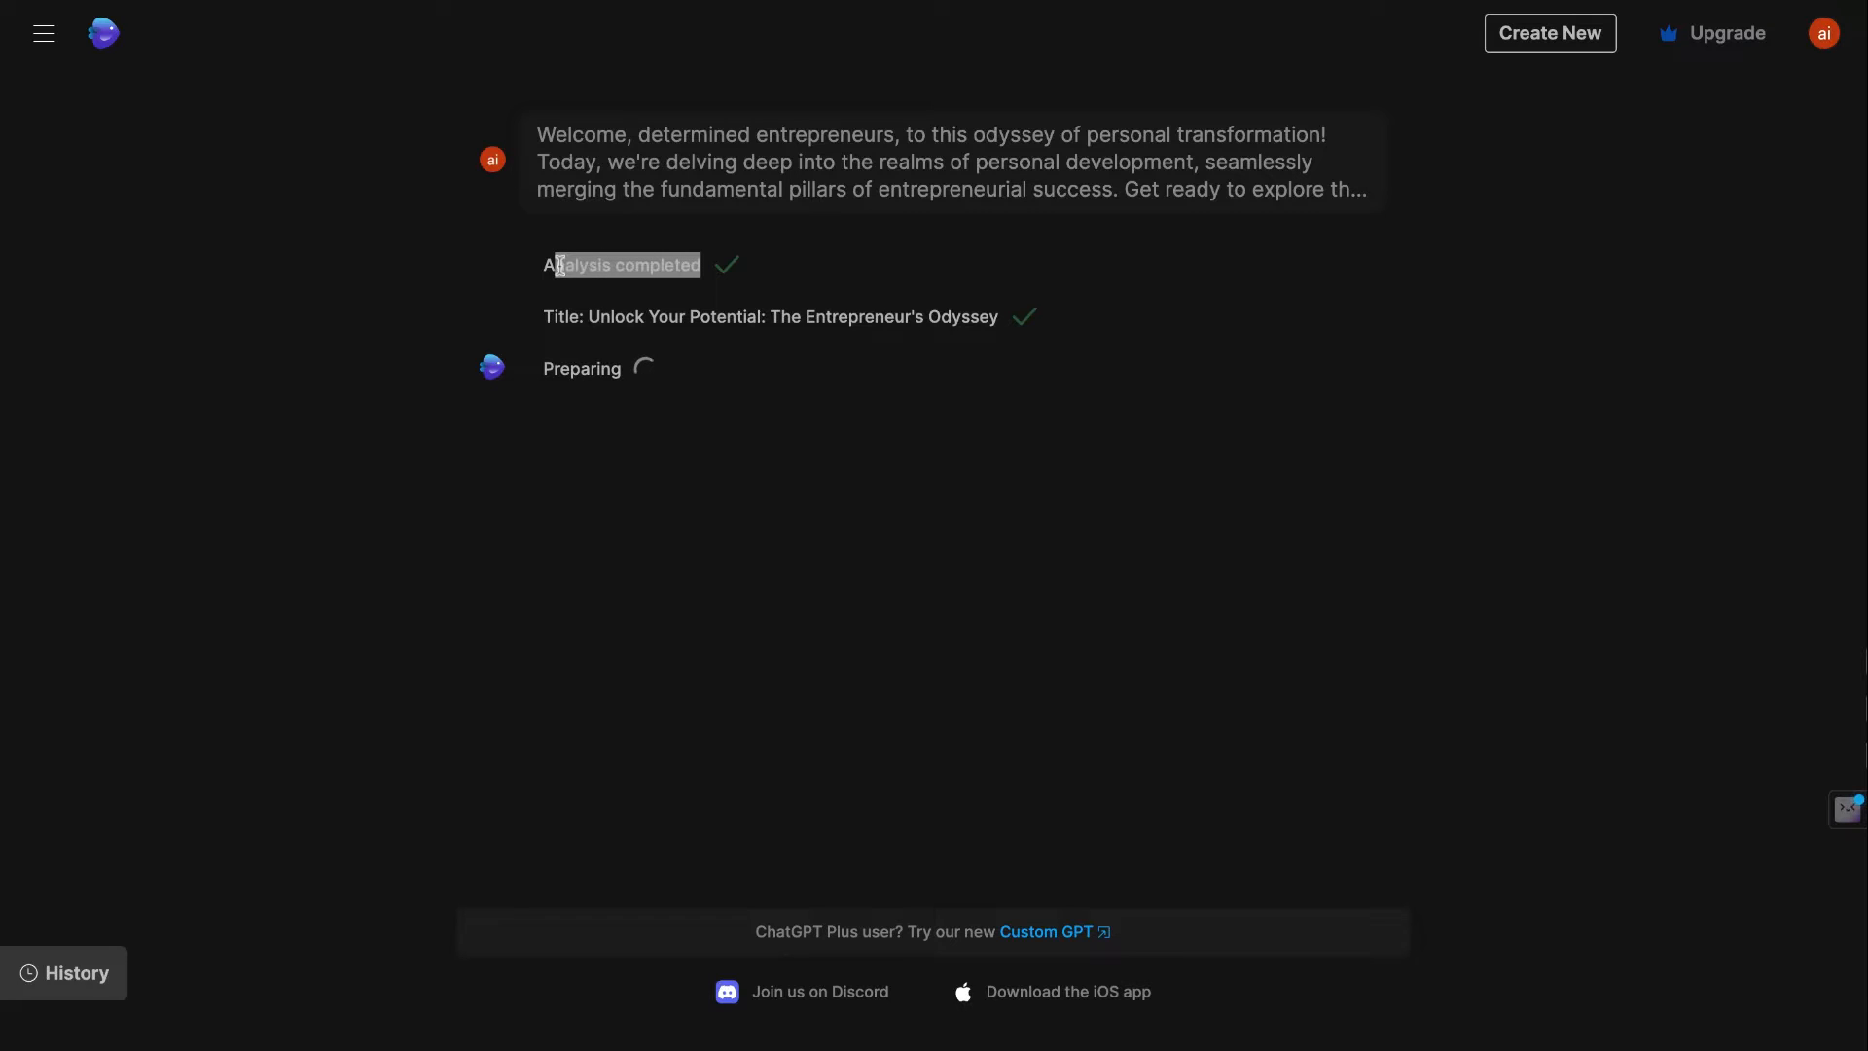
pyautogui.tripleClick(551, 318)
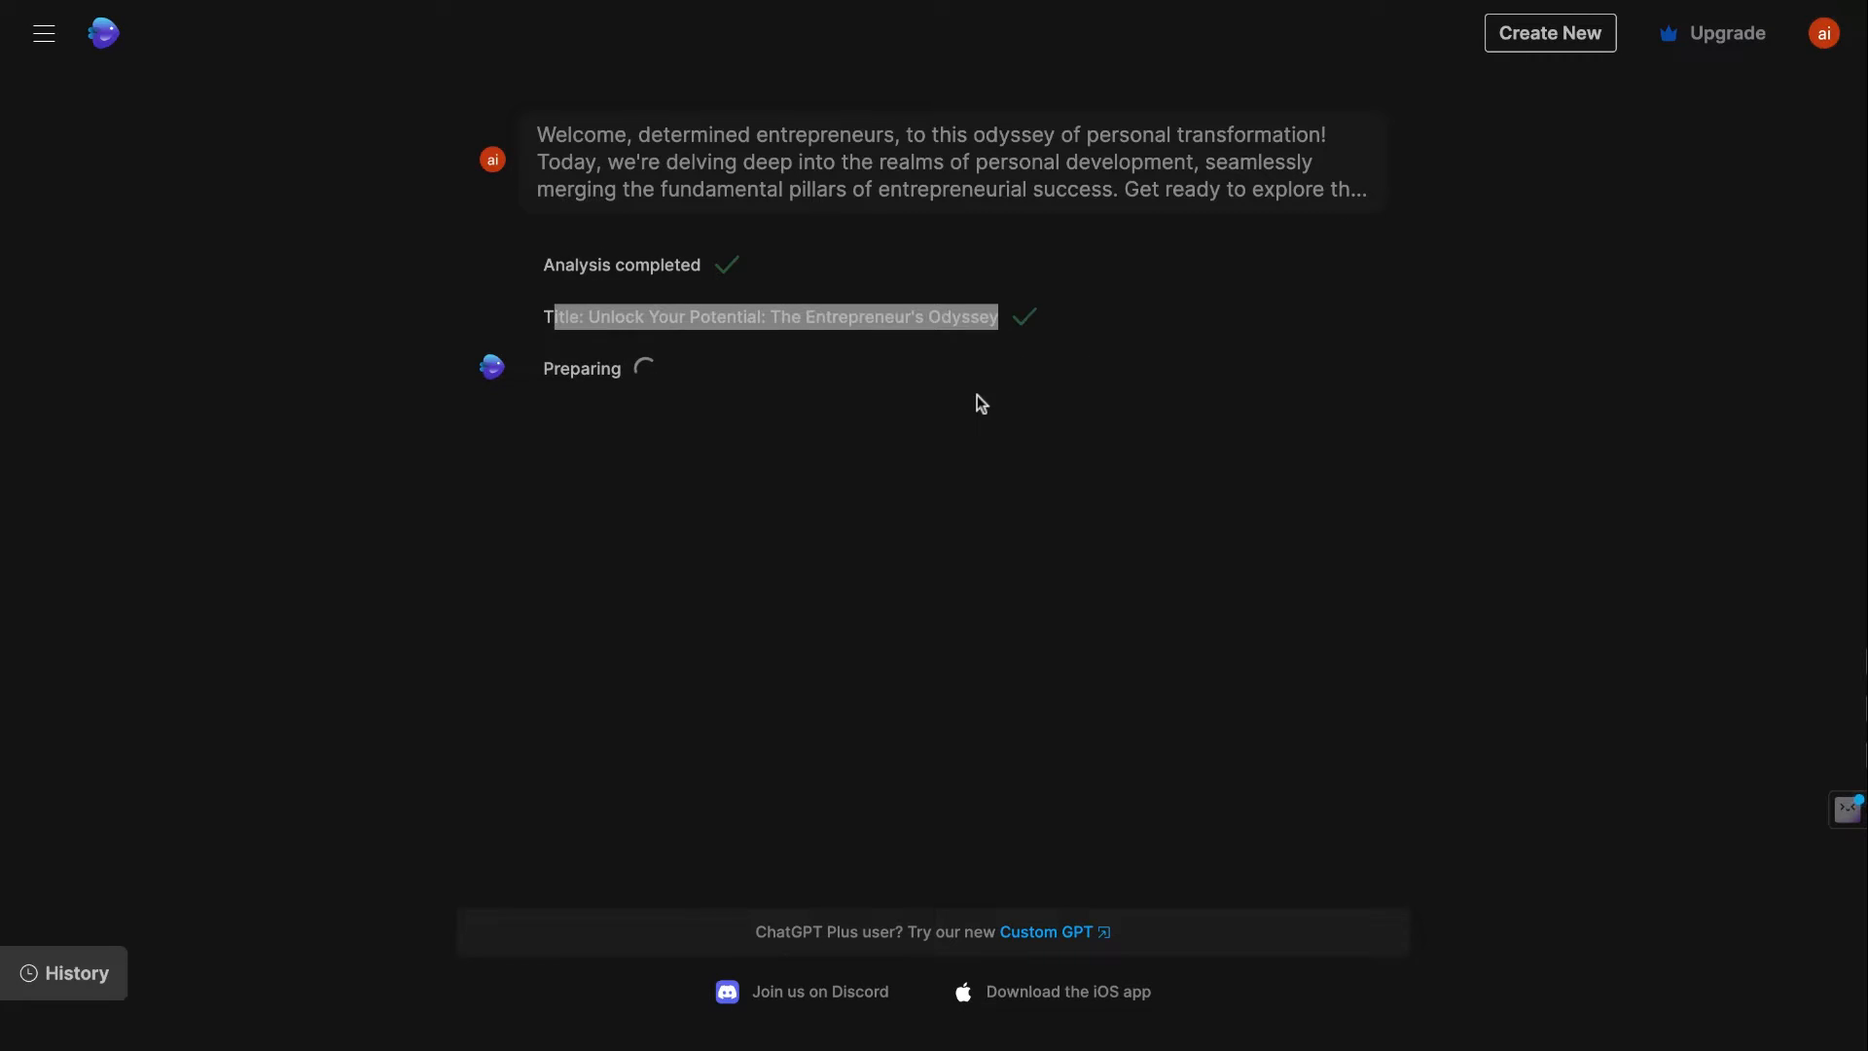
pyautogui.click(1171, 108)
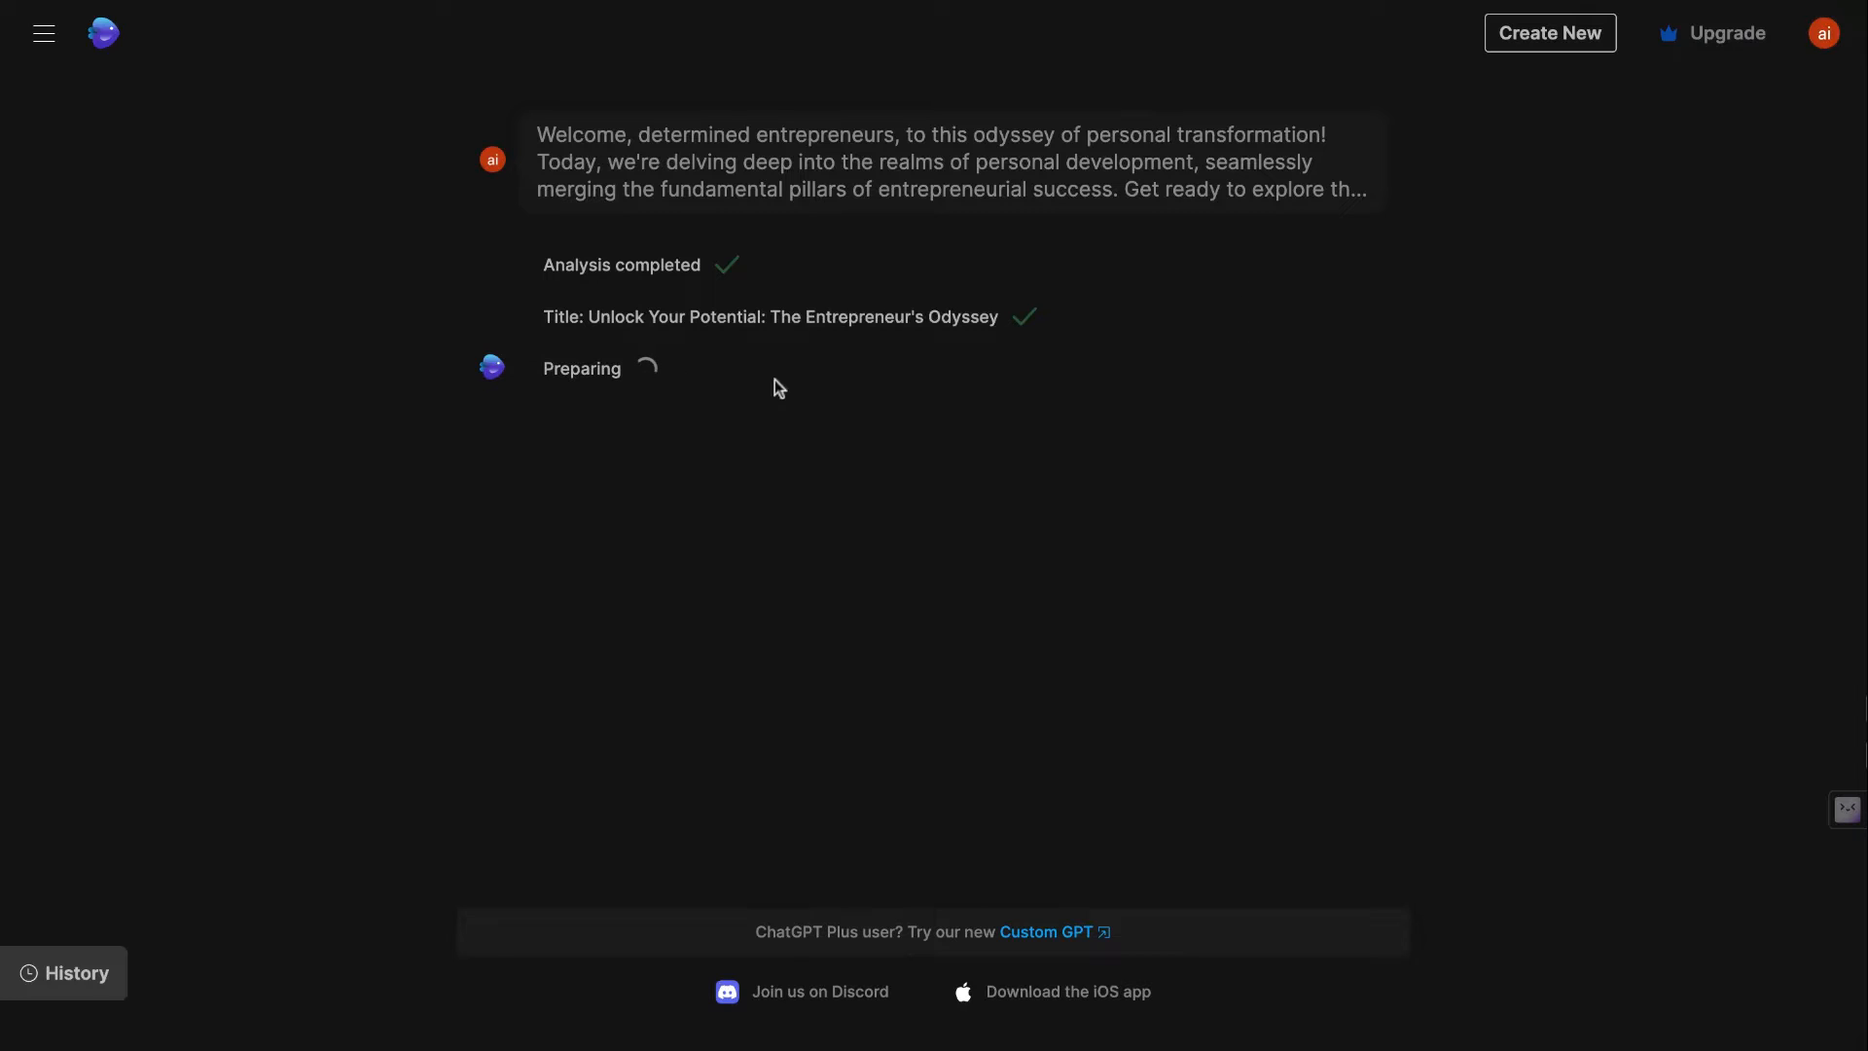
pyautogui.doubleClick(549, 371)
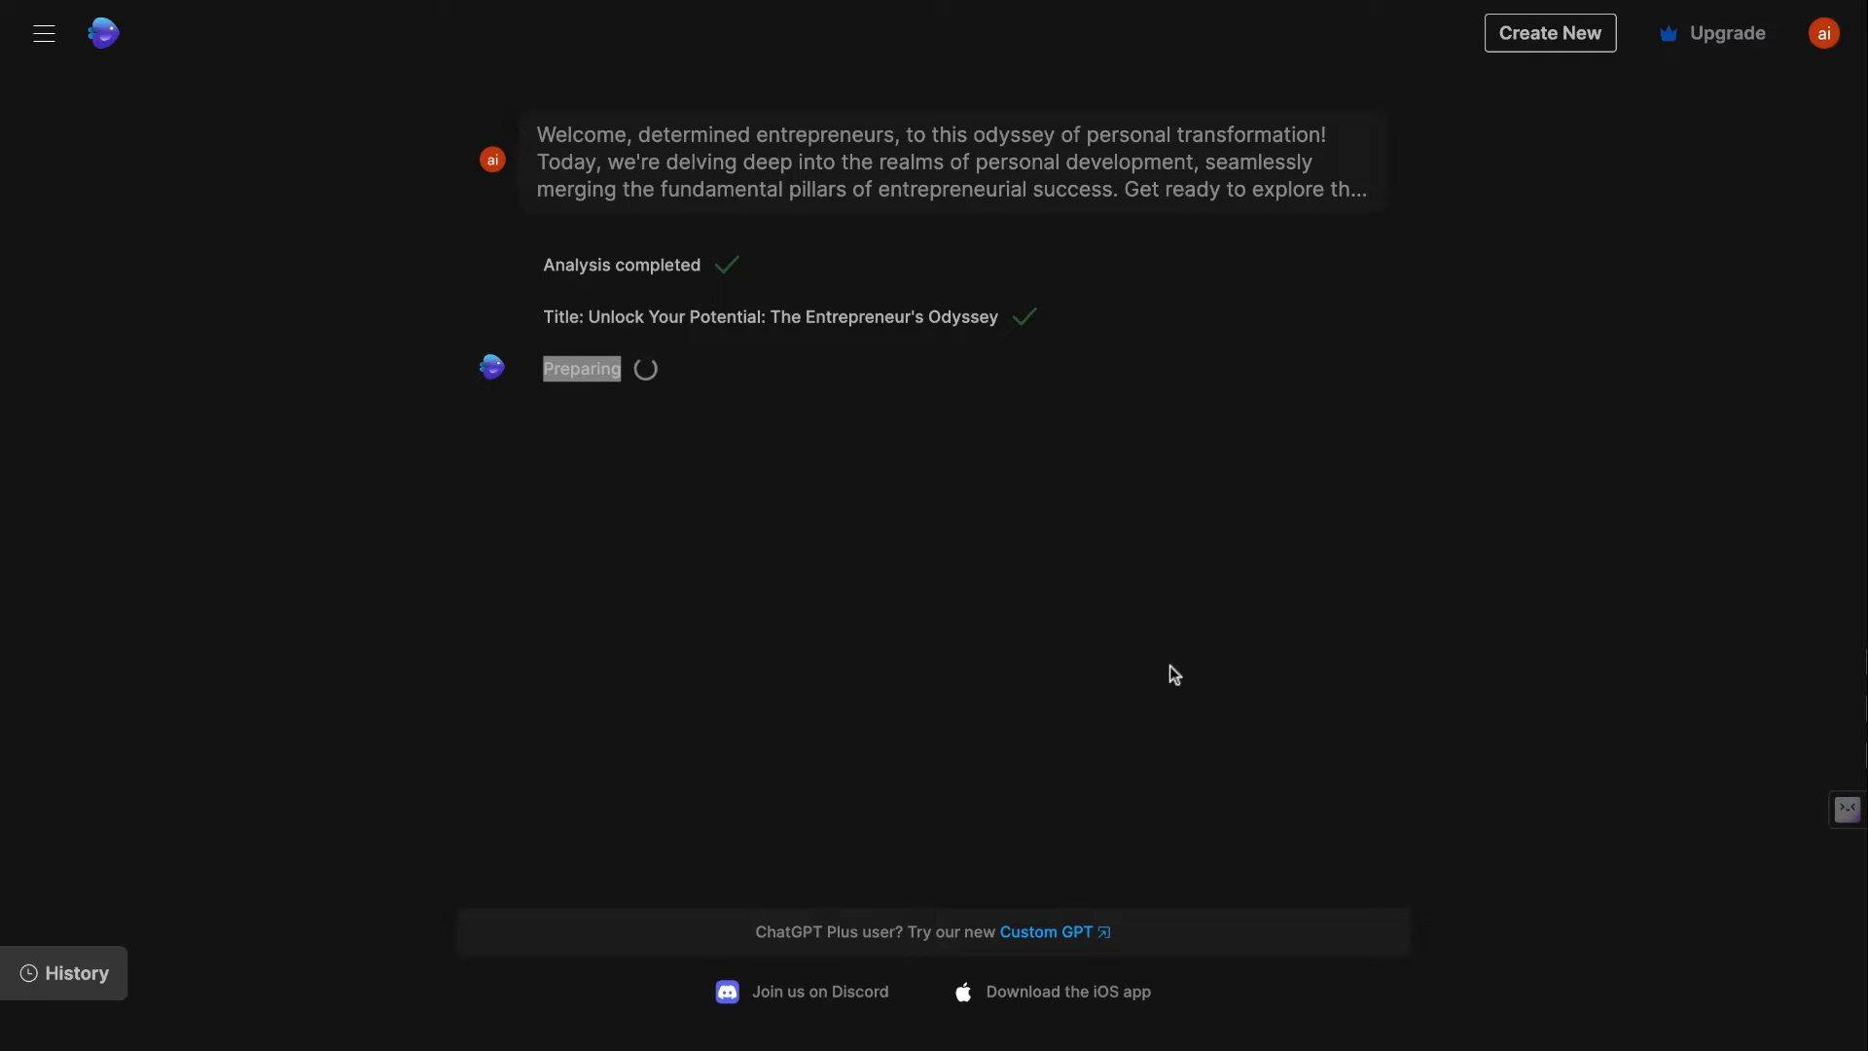
pyautogui.click(1181, 534)
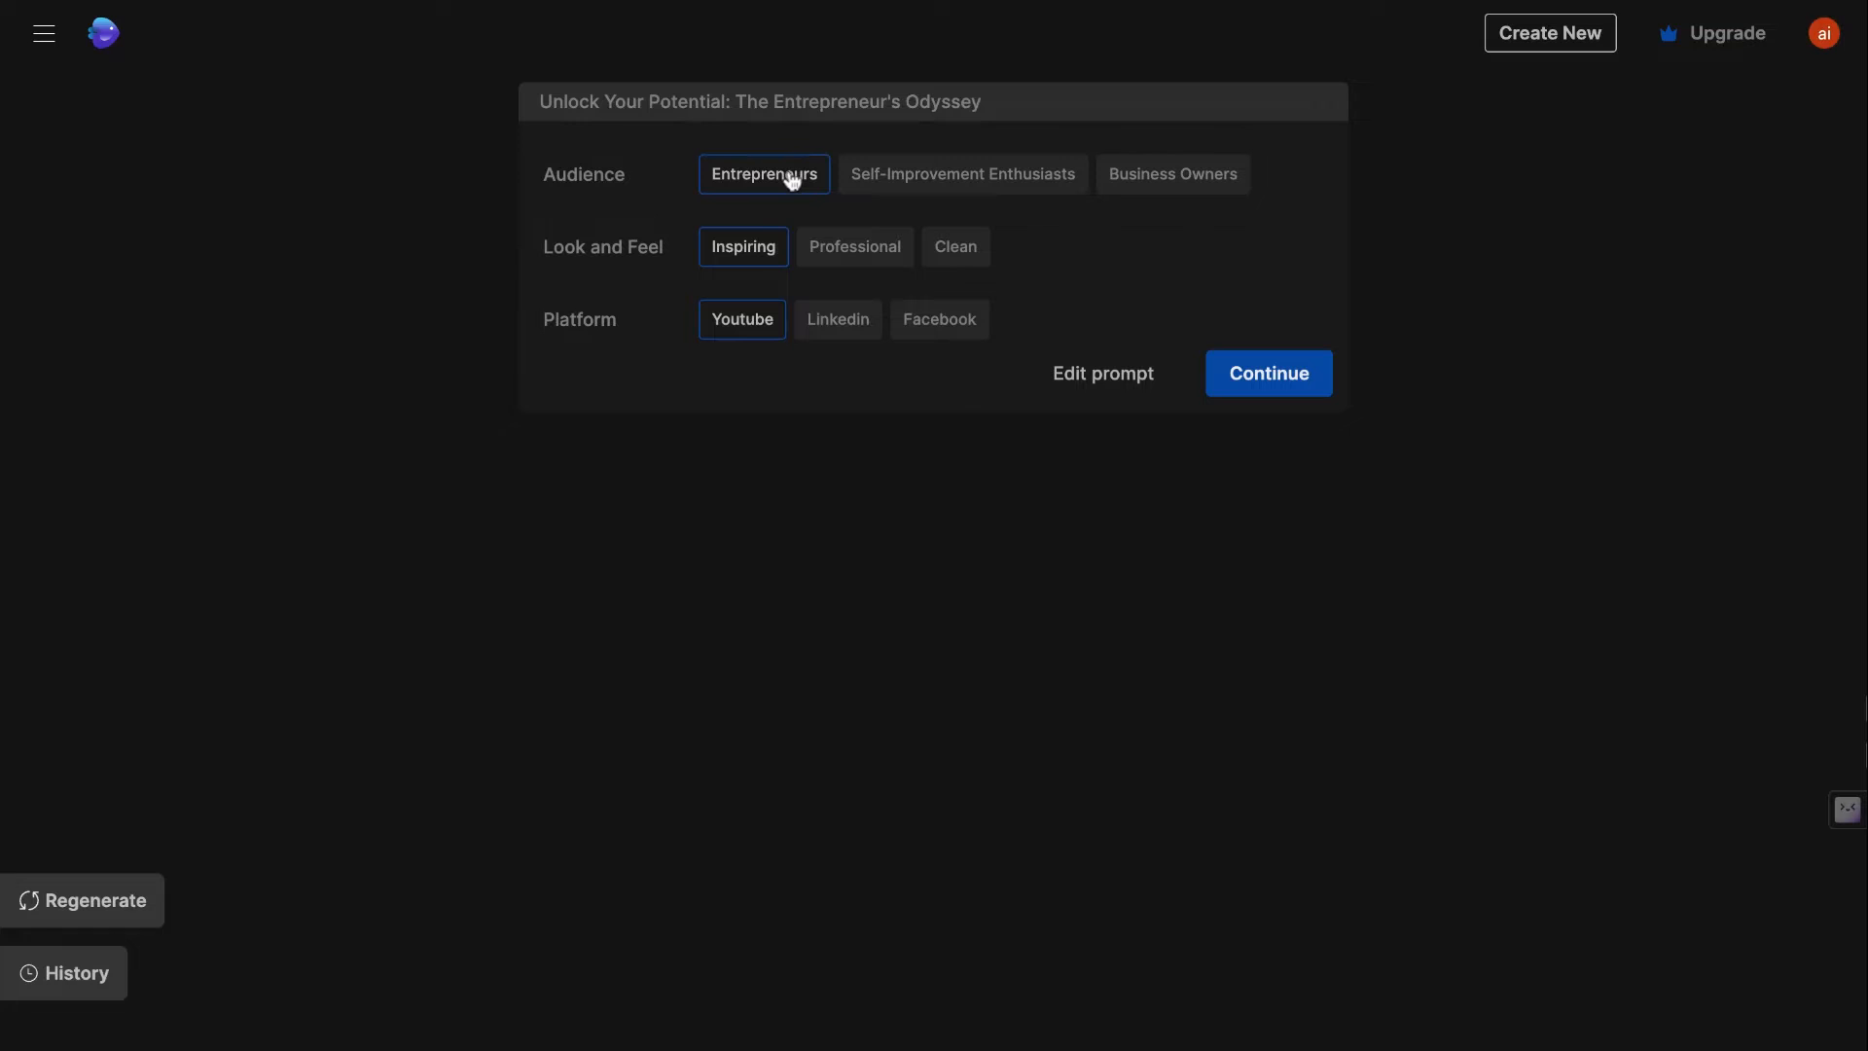
# Step: Continue the video generation with audience Entrepreneurs, look and feel Inspiring, and platform Youtube
pyautogui.tripleClick(543, 251)
pyautogui.click(654, 274)
pyautogui.click(1301, 378)
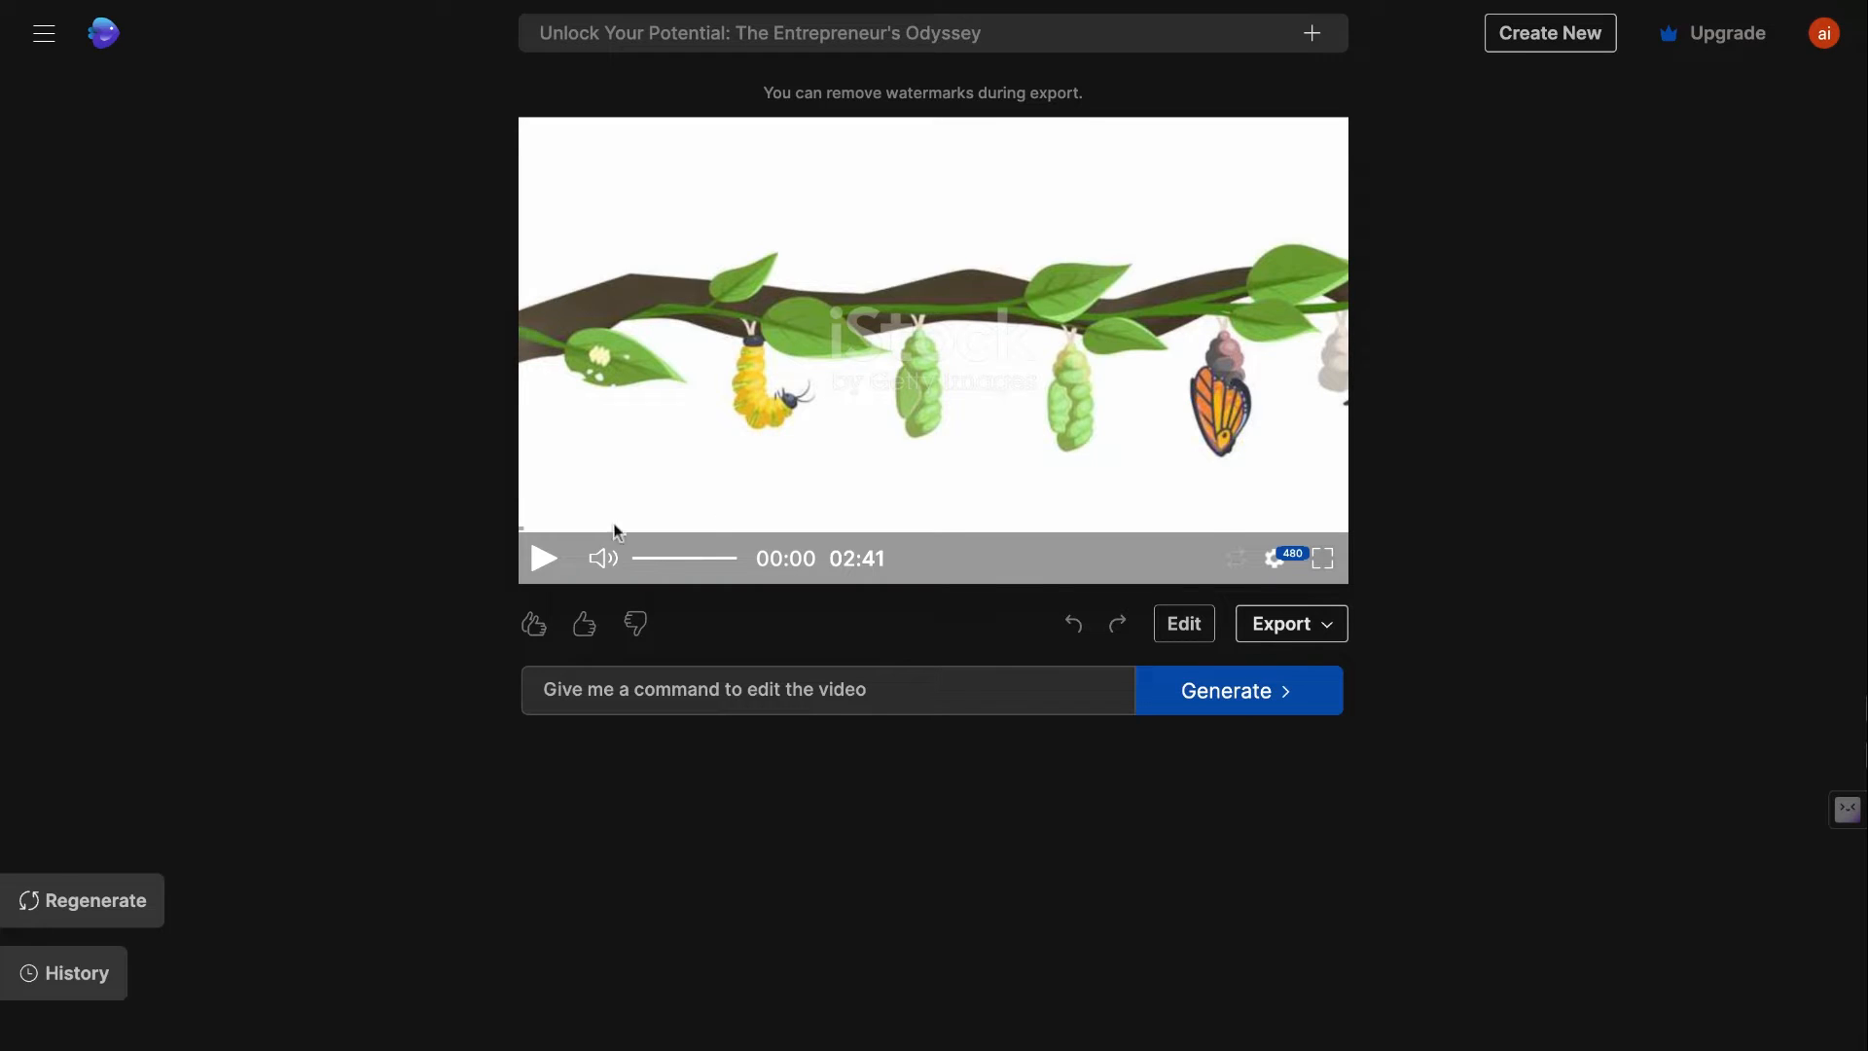
# Step: Play the first half minute or so of the generated video, pause it, and bring up the suggested editing commands
pyautogui.click(541, 561)
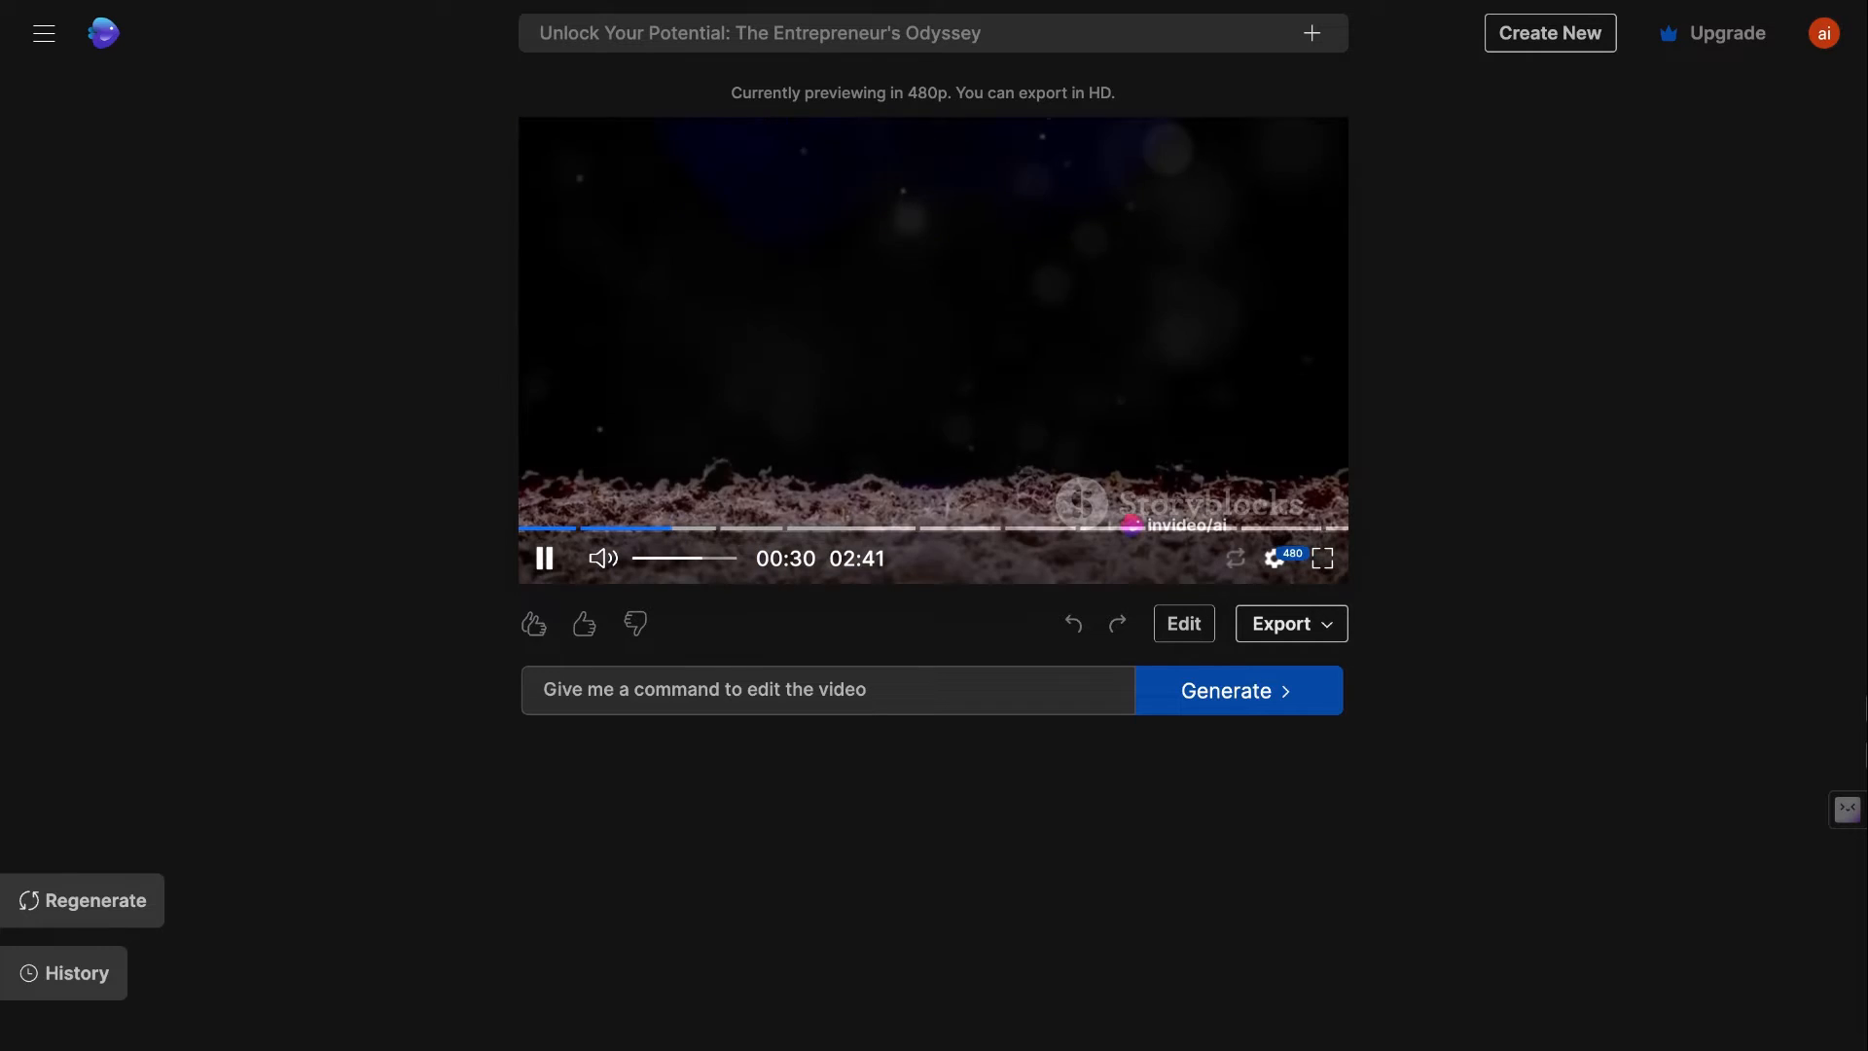
pyautogui.press('space')
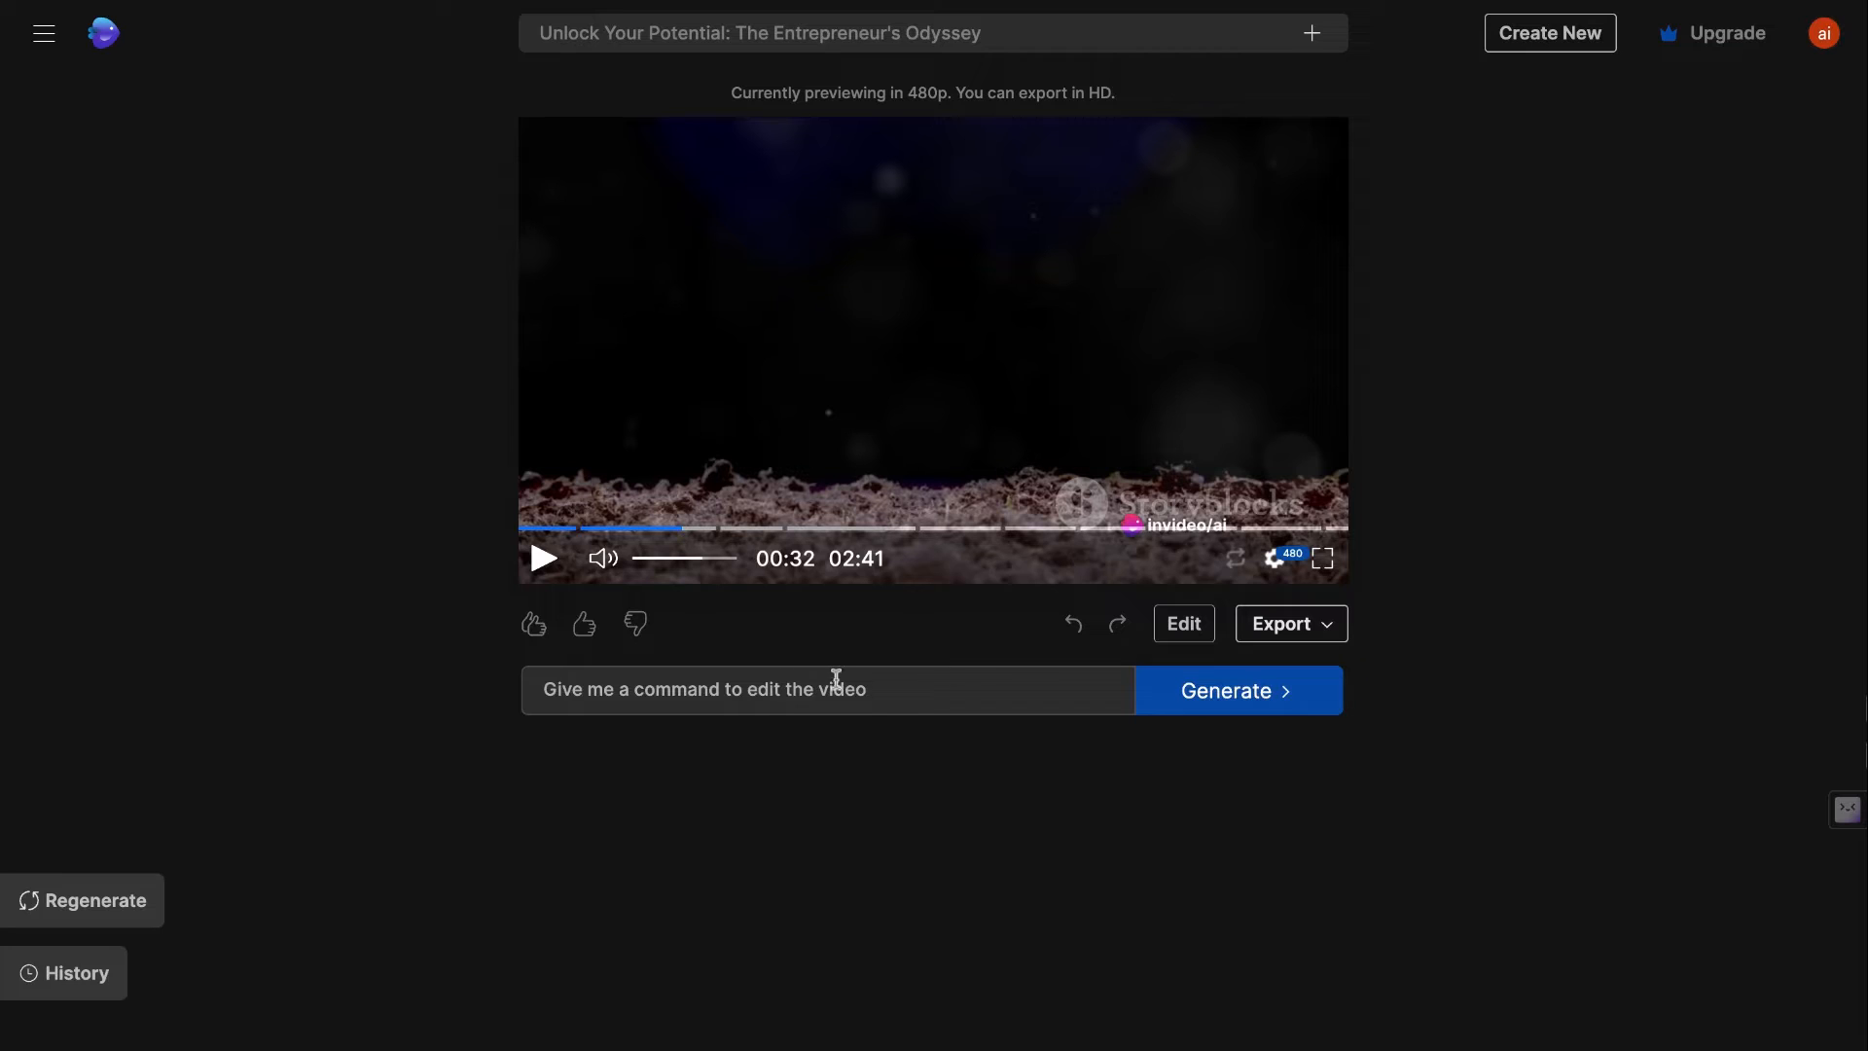
pyautogui.click(754, 699)
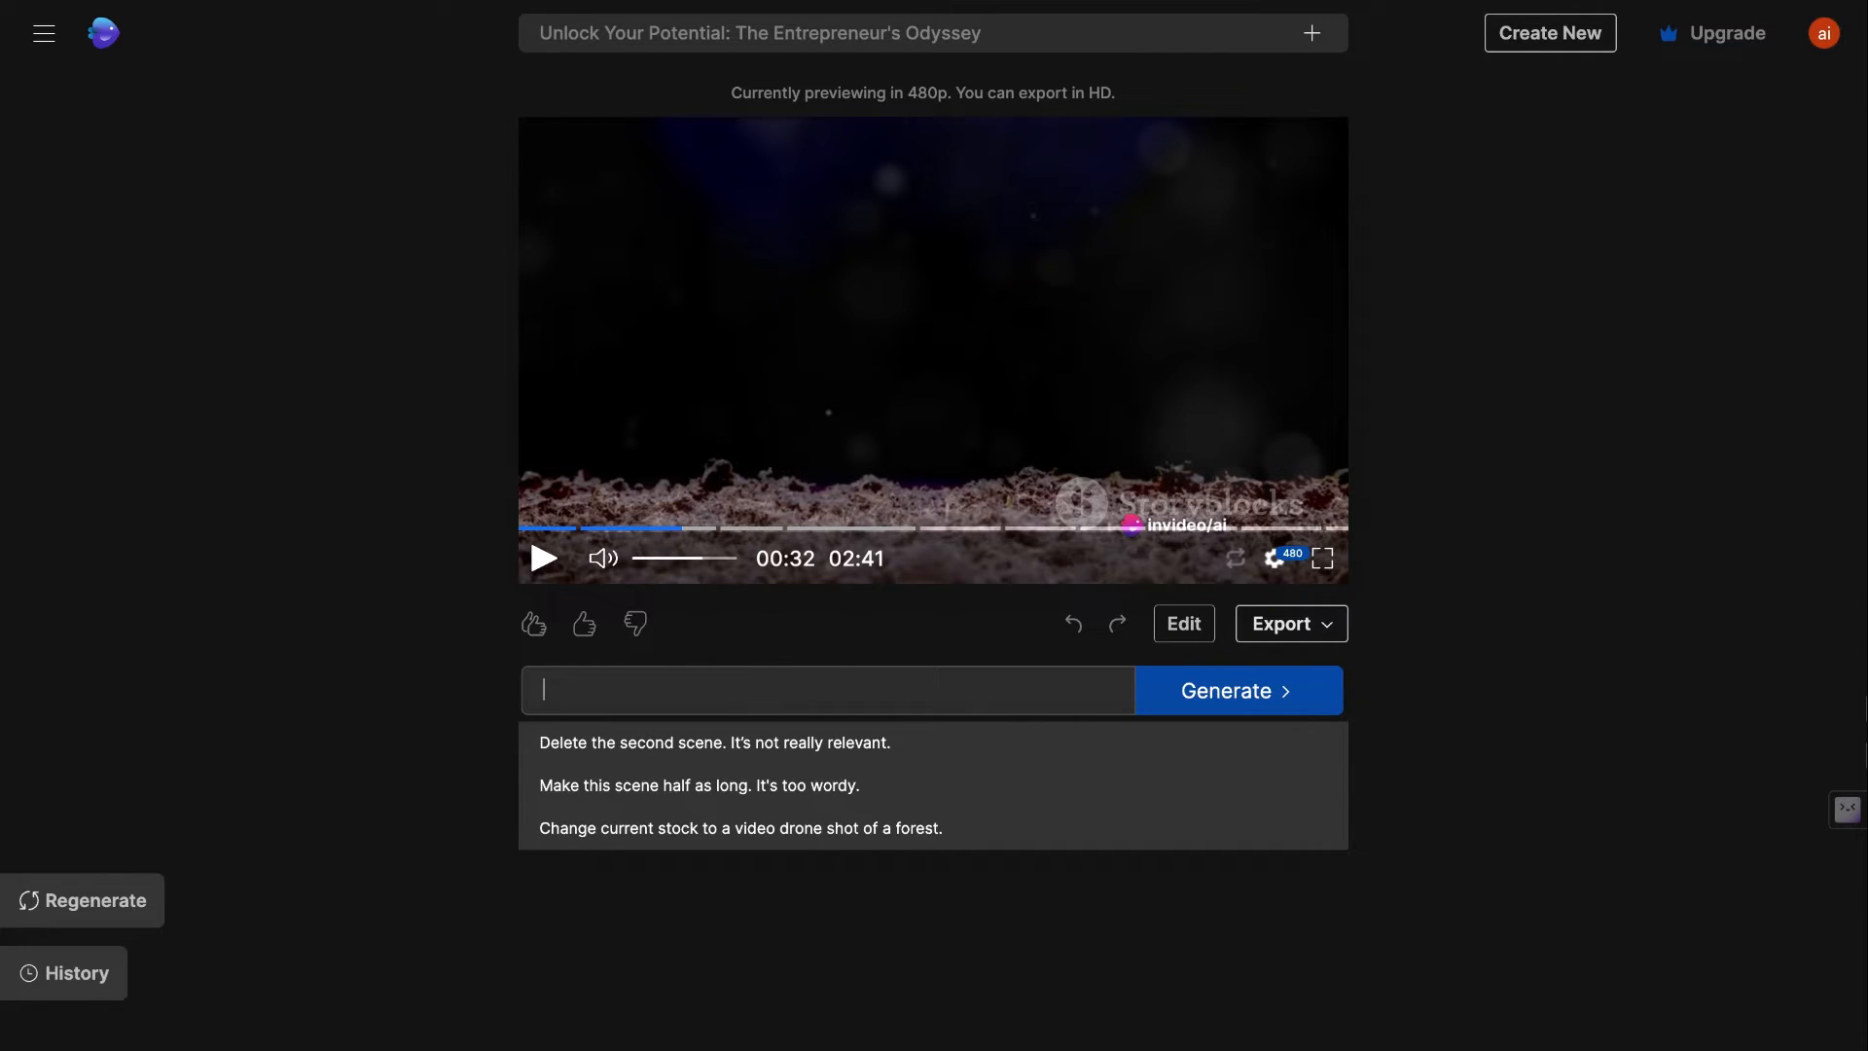
# Step: Open the video's media editor and examine the Scene 2 clips, their matching narration passages, and their duration and center point settings
pyautogui.click(1183, 624)
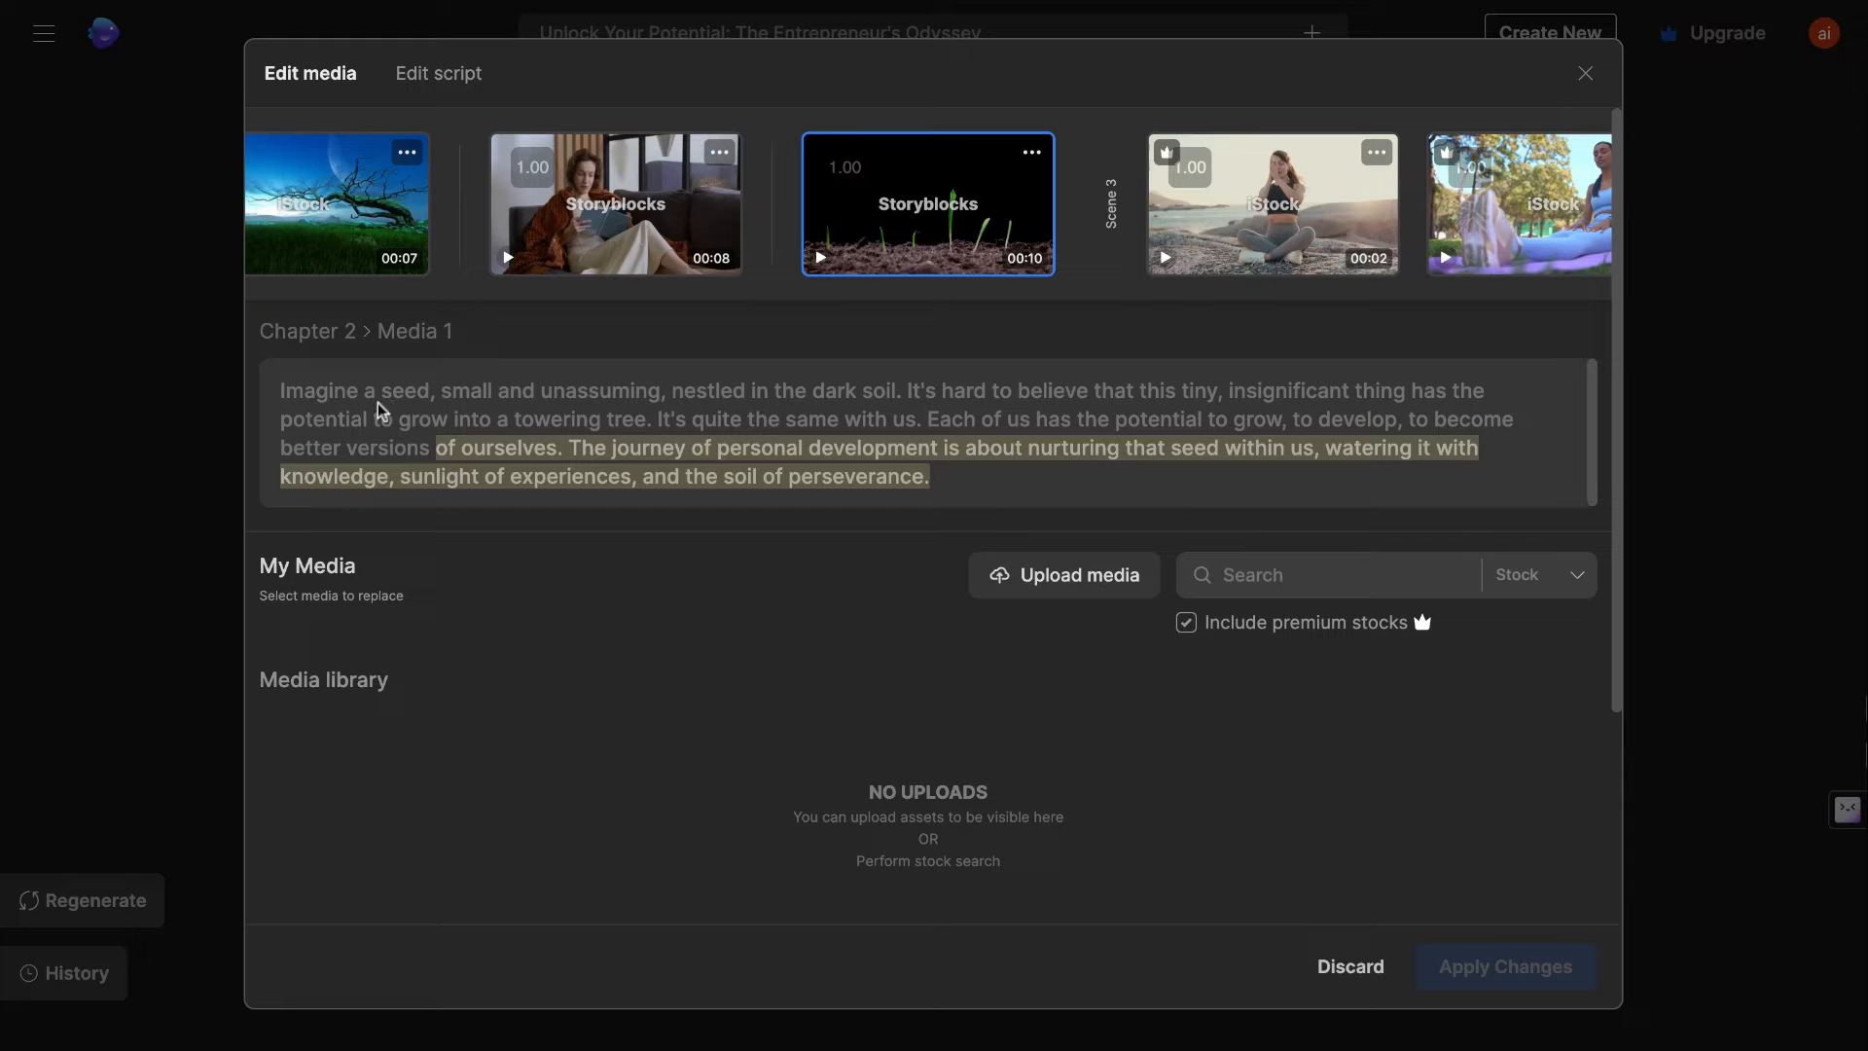
pyautogui.click(344, 238)
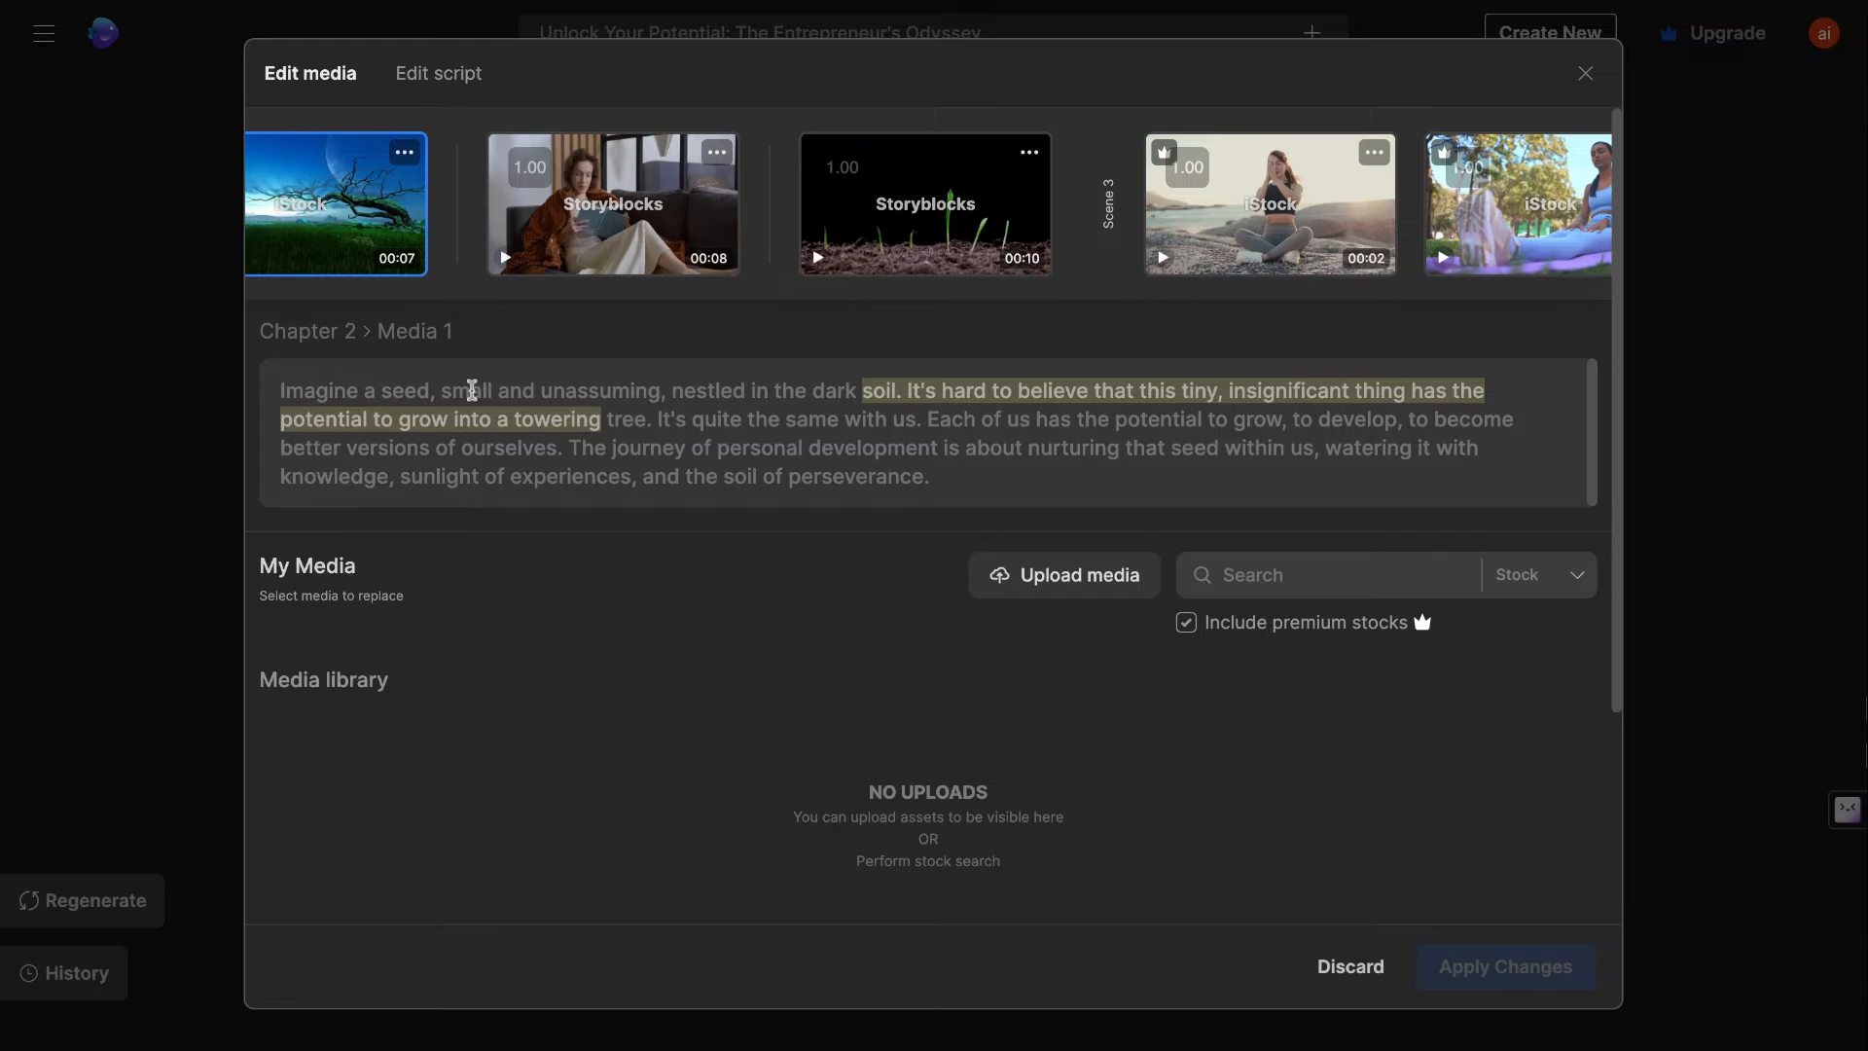
pyautogui.tripleClick(399, 387)
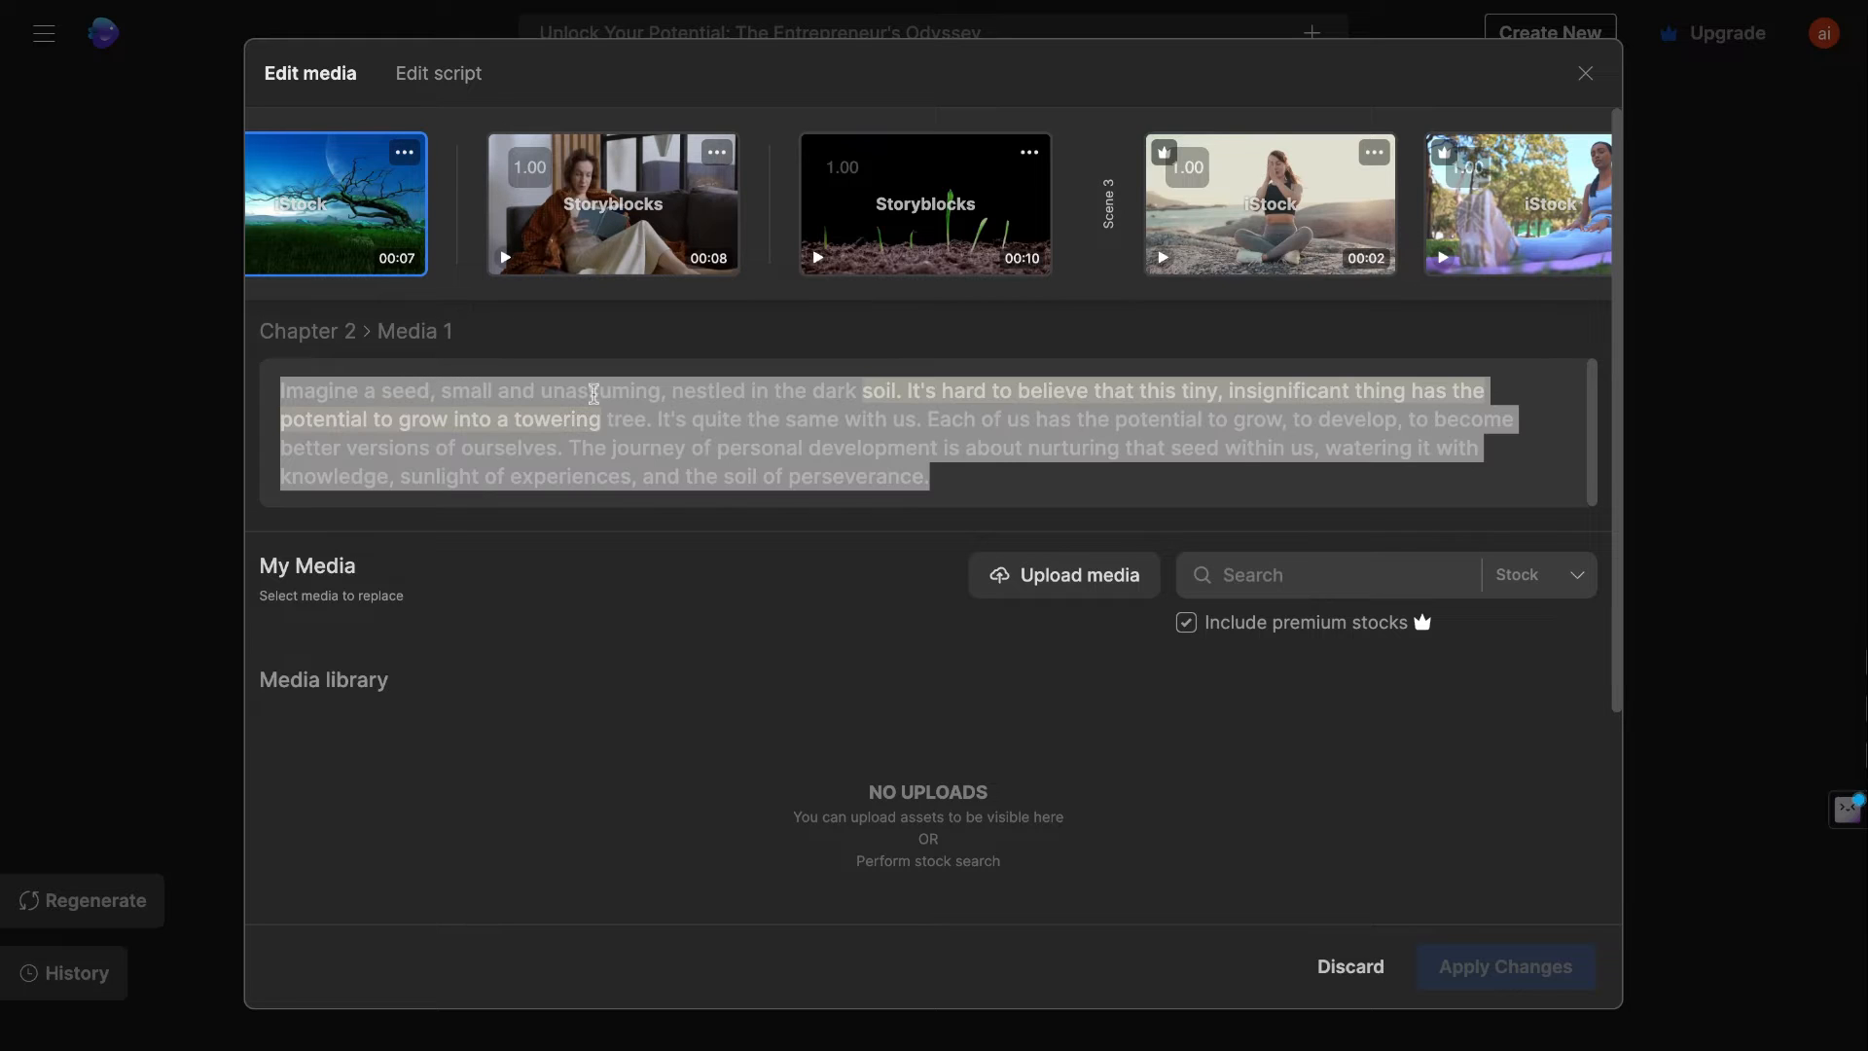
pyautogui.moveTo(864, 229)
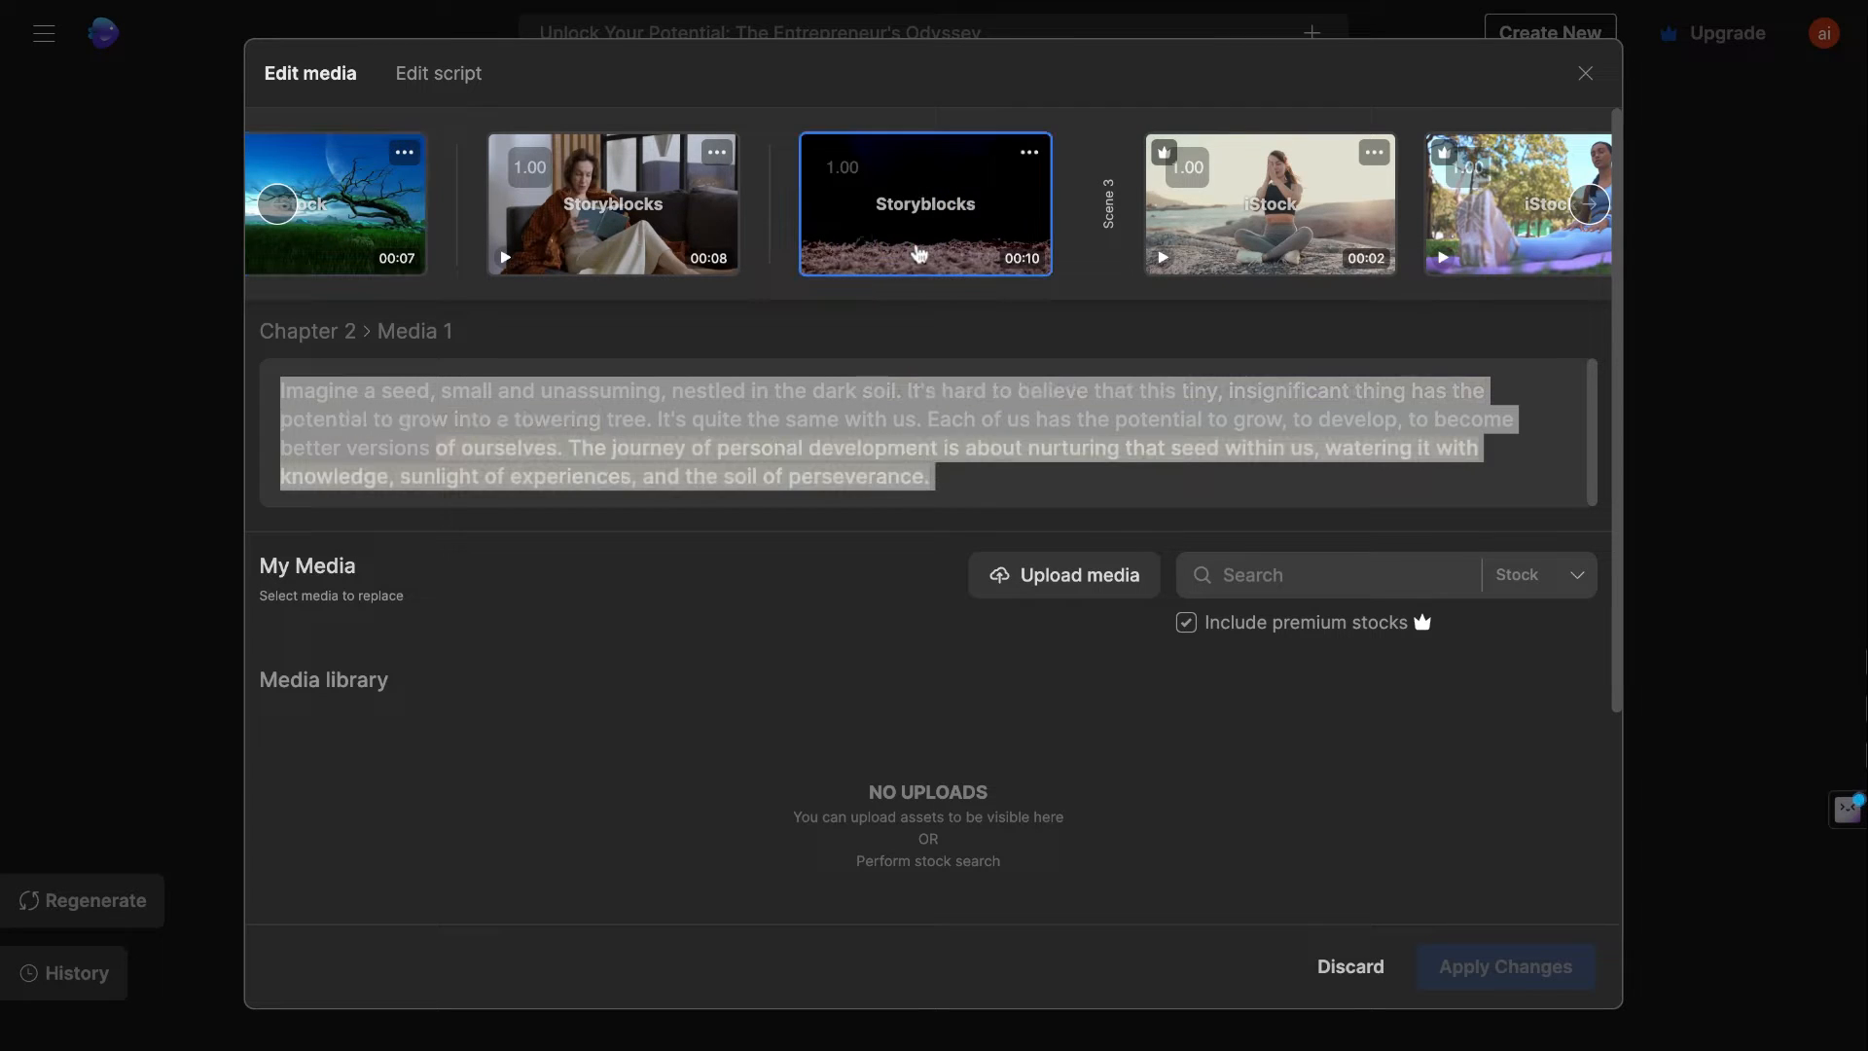
pyautogui.click(1029, 153)
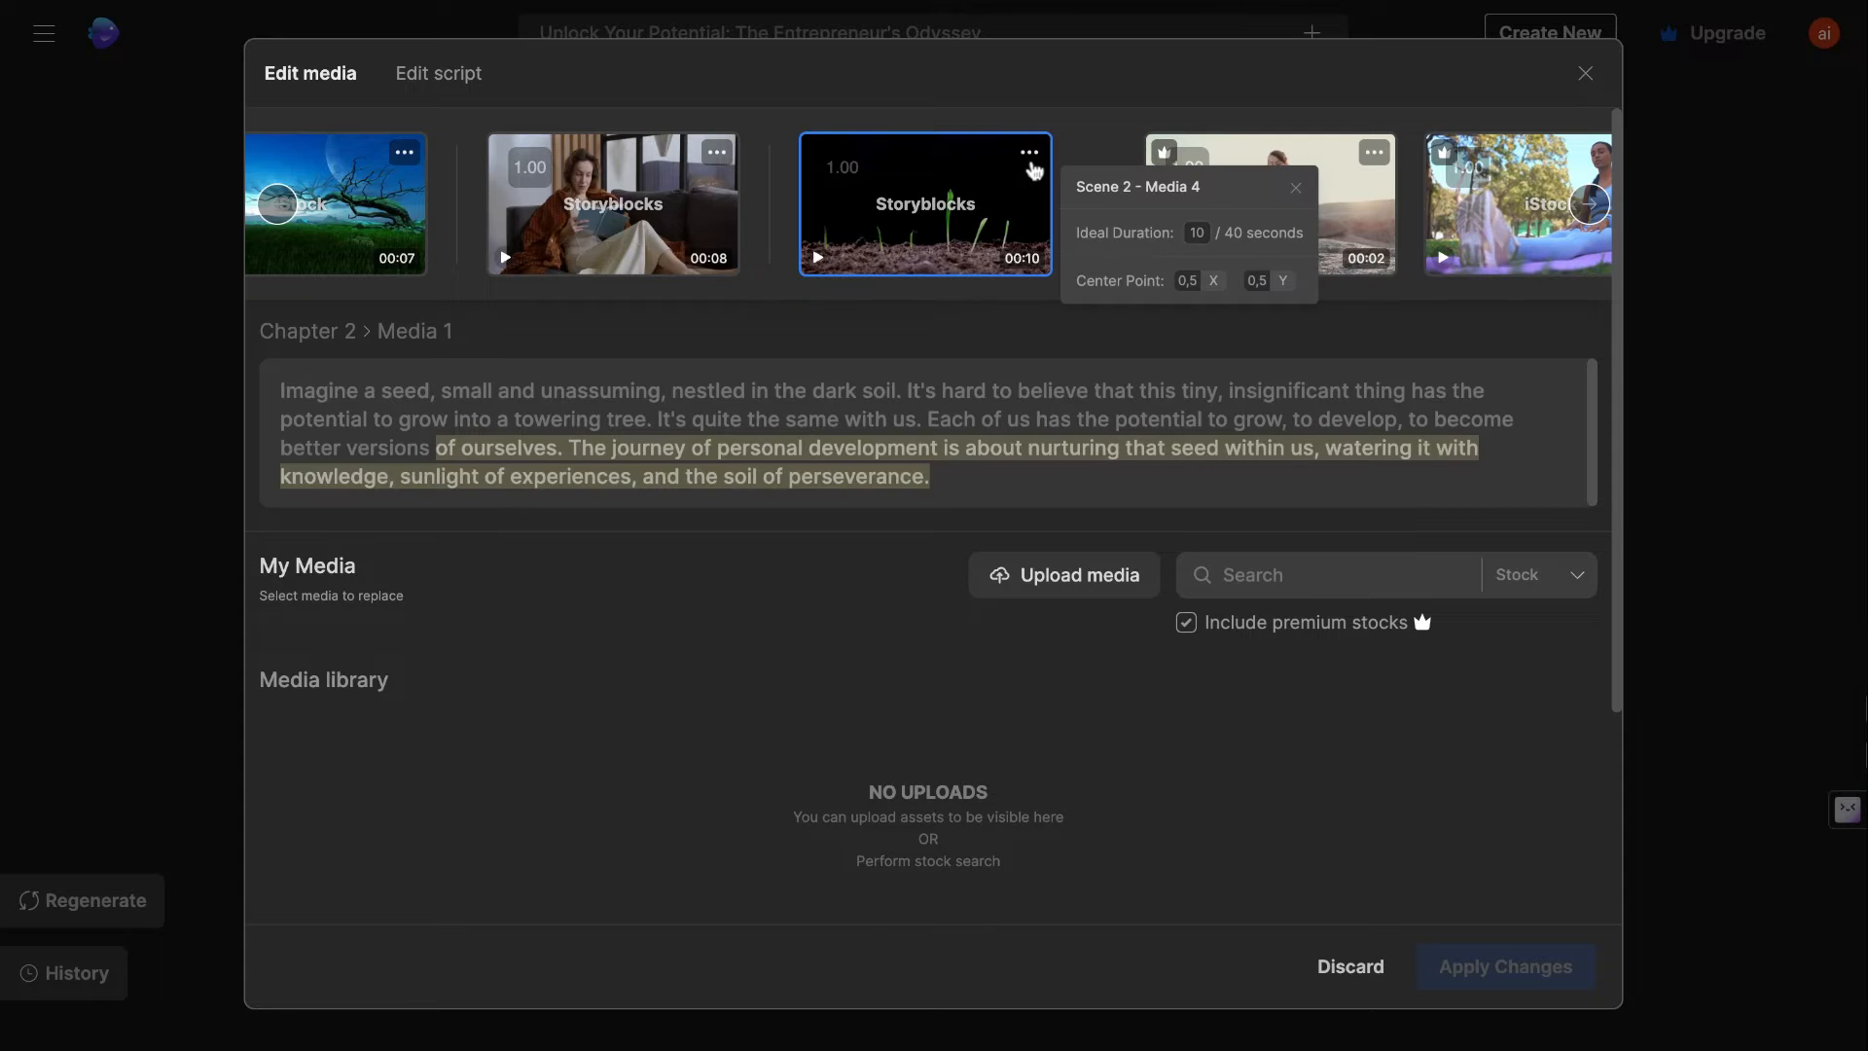
pyautogui.click(692, 172)
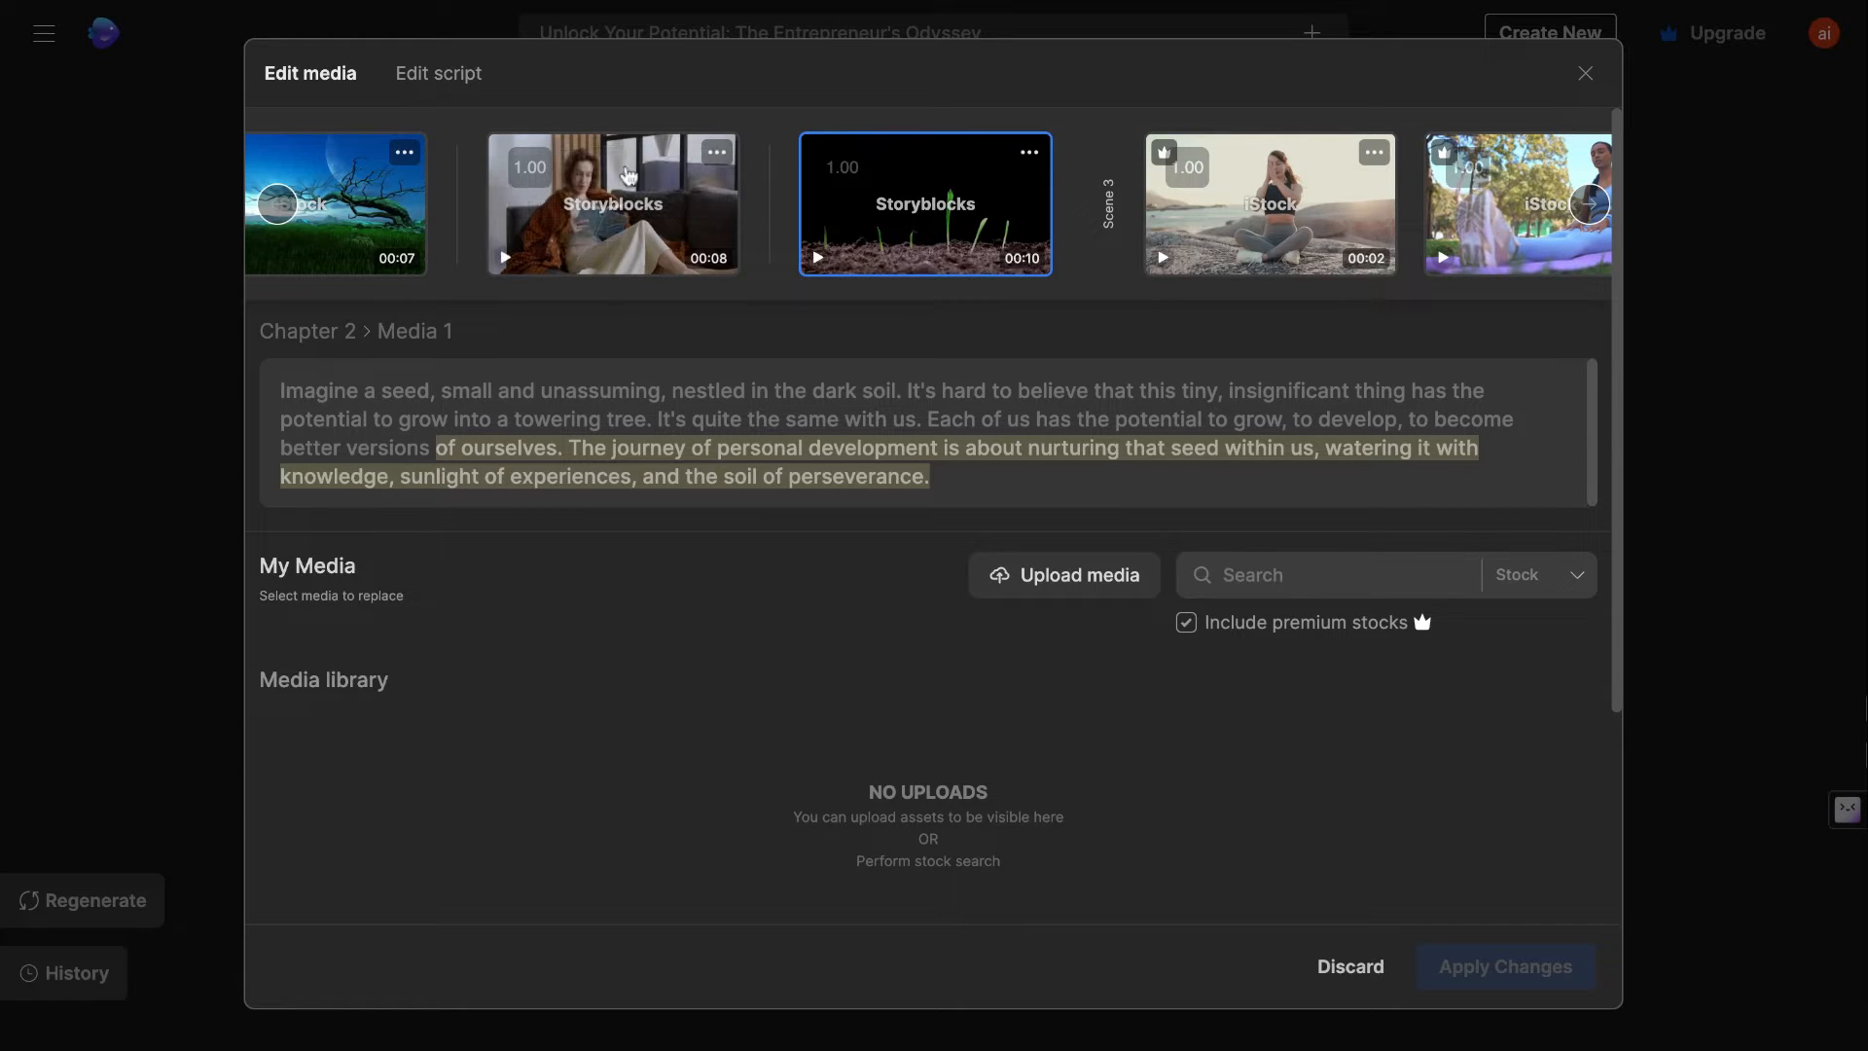
pyautogui.click(404, 152)
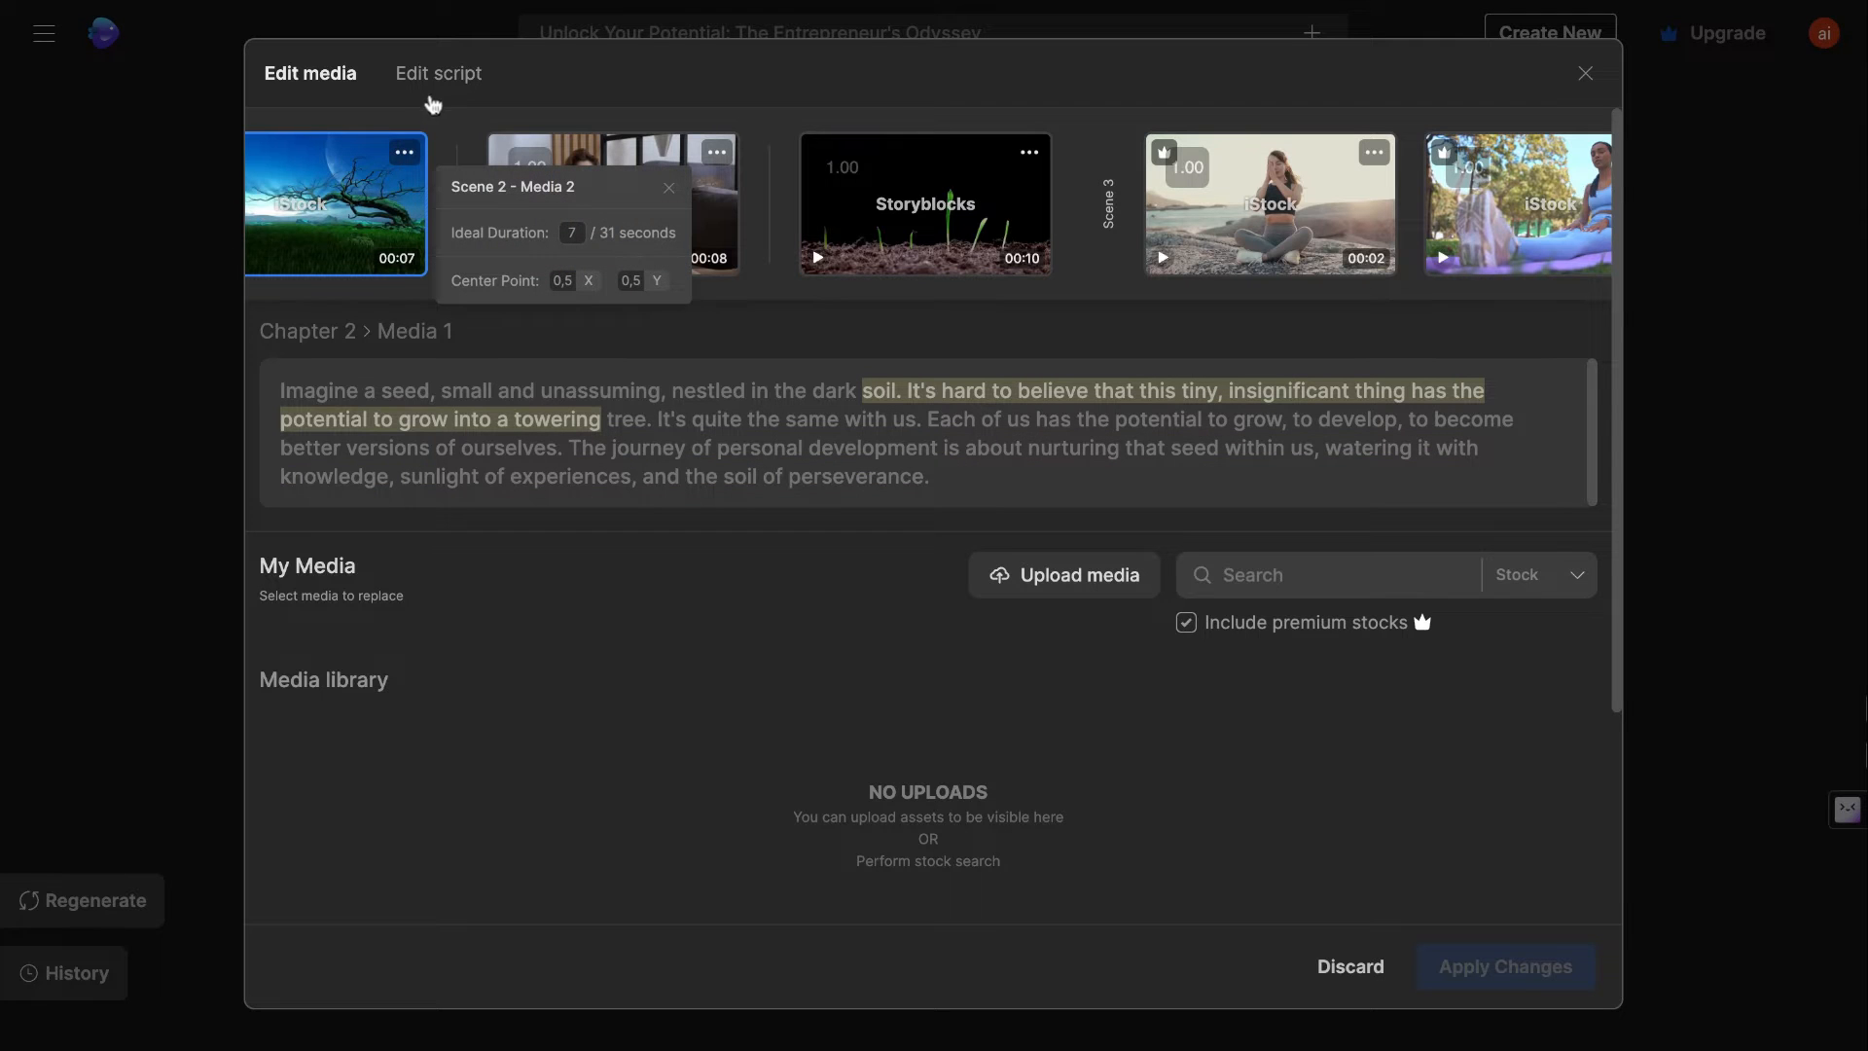
# Step: Open the script editor and examine the Chapter 1 narration, especially its opening question about the caterpillar and butterfly
pyautogui.click(438, 76)
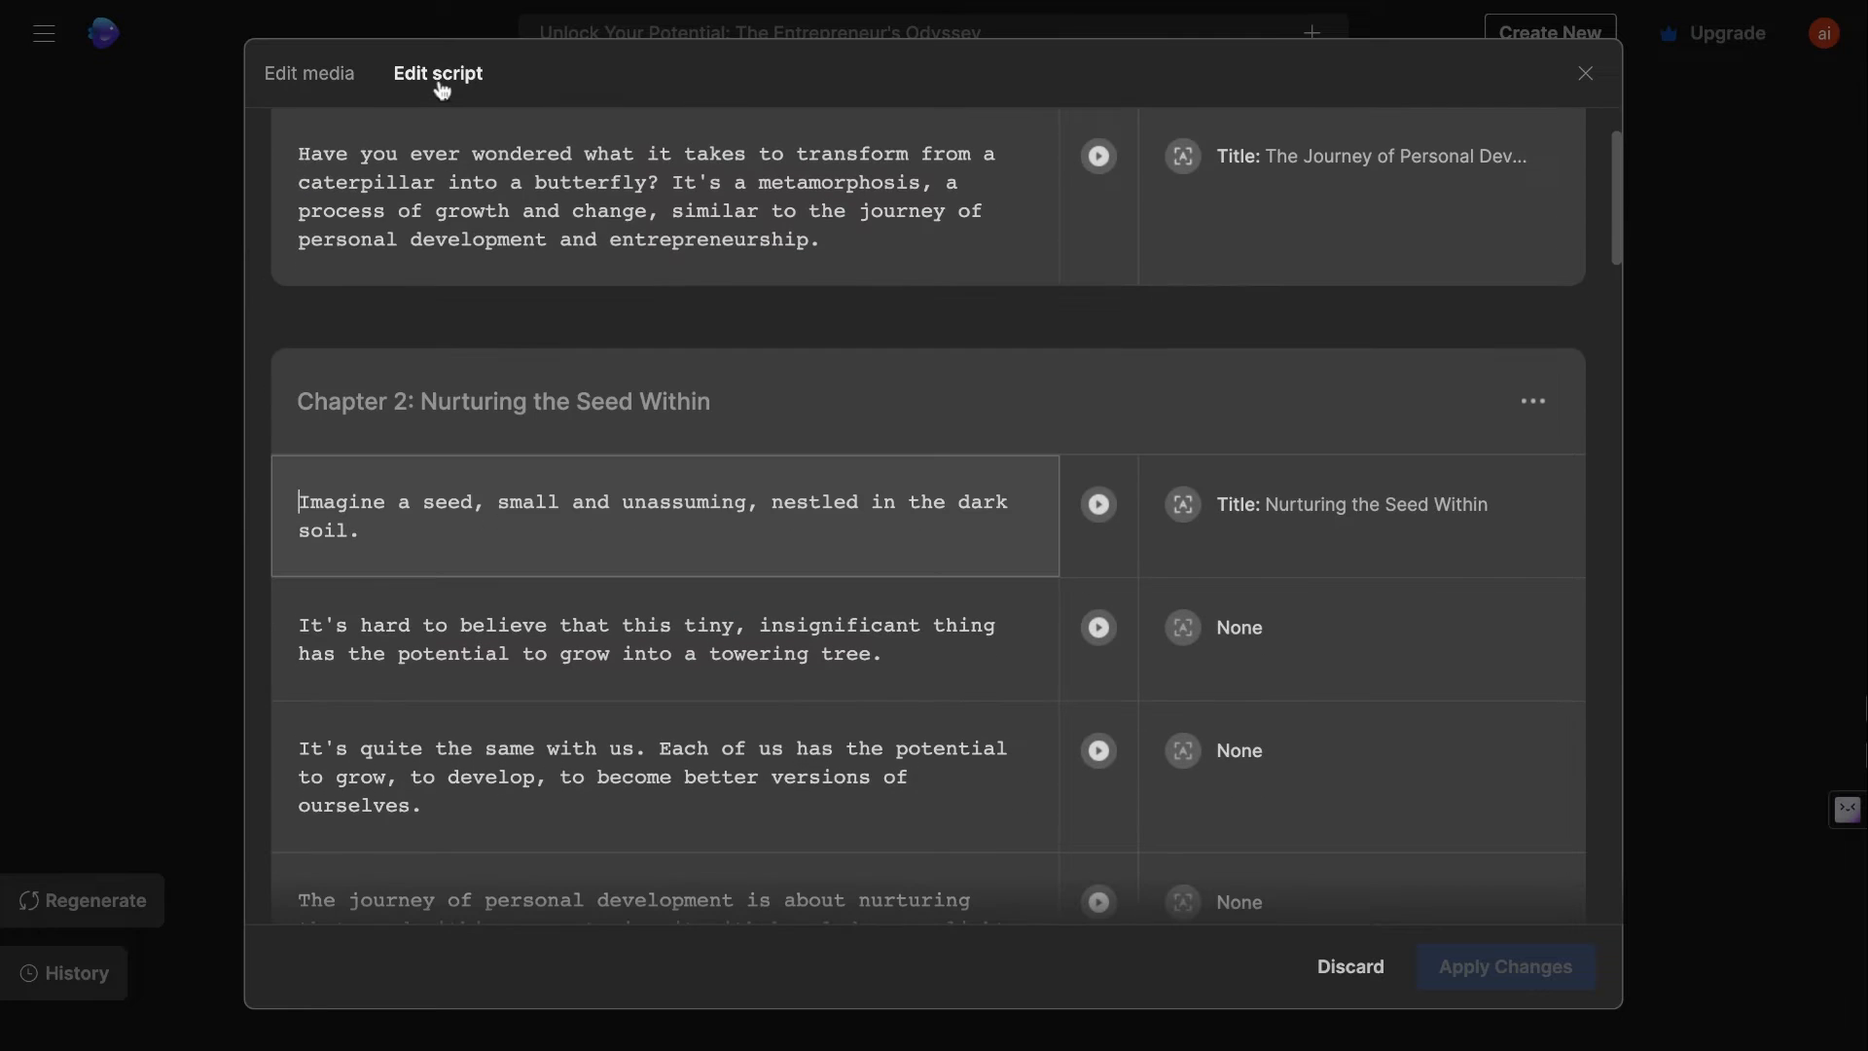
pyautogui.scroll(1, 504, 510)
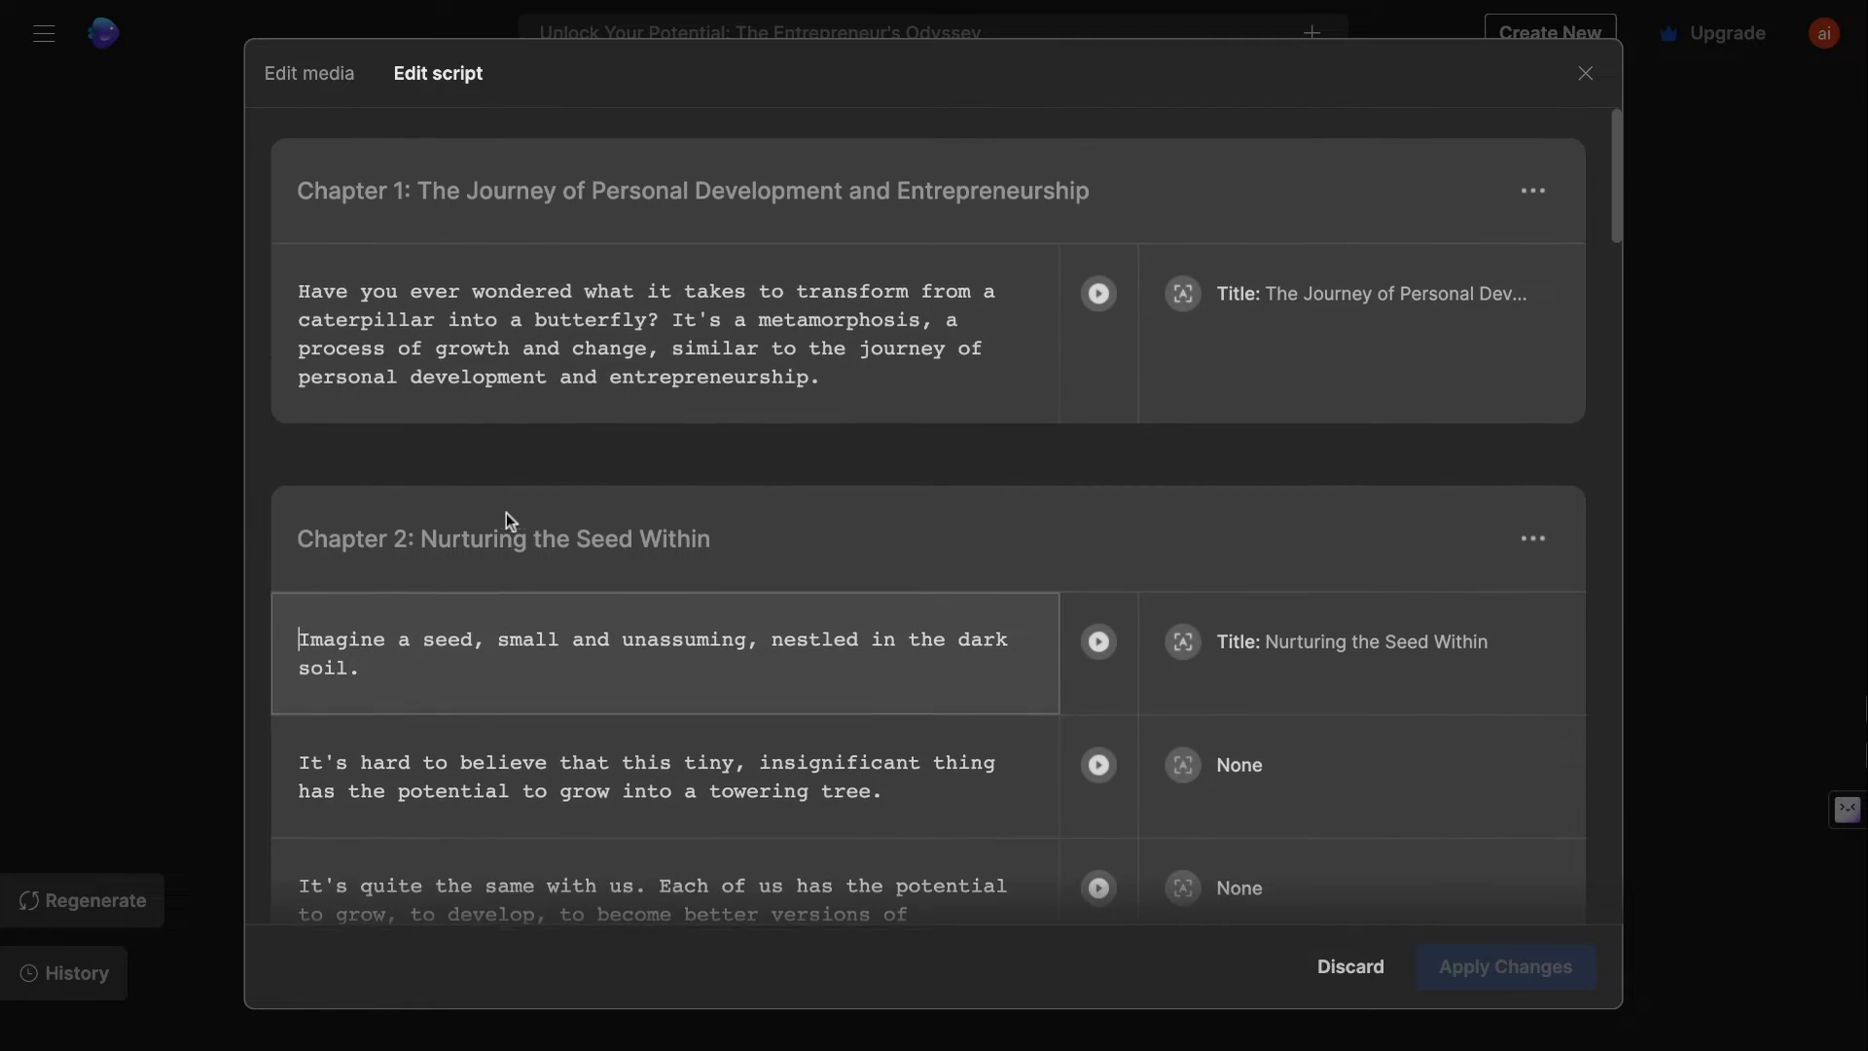
pyautogui.click(523, 294)
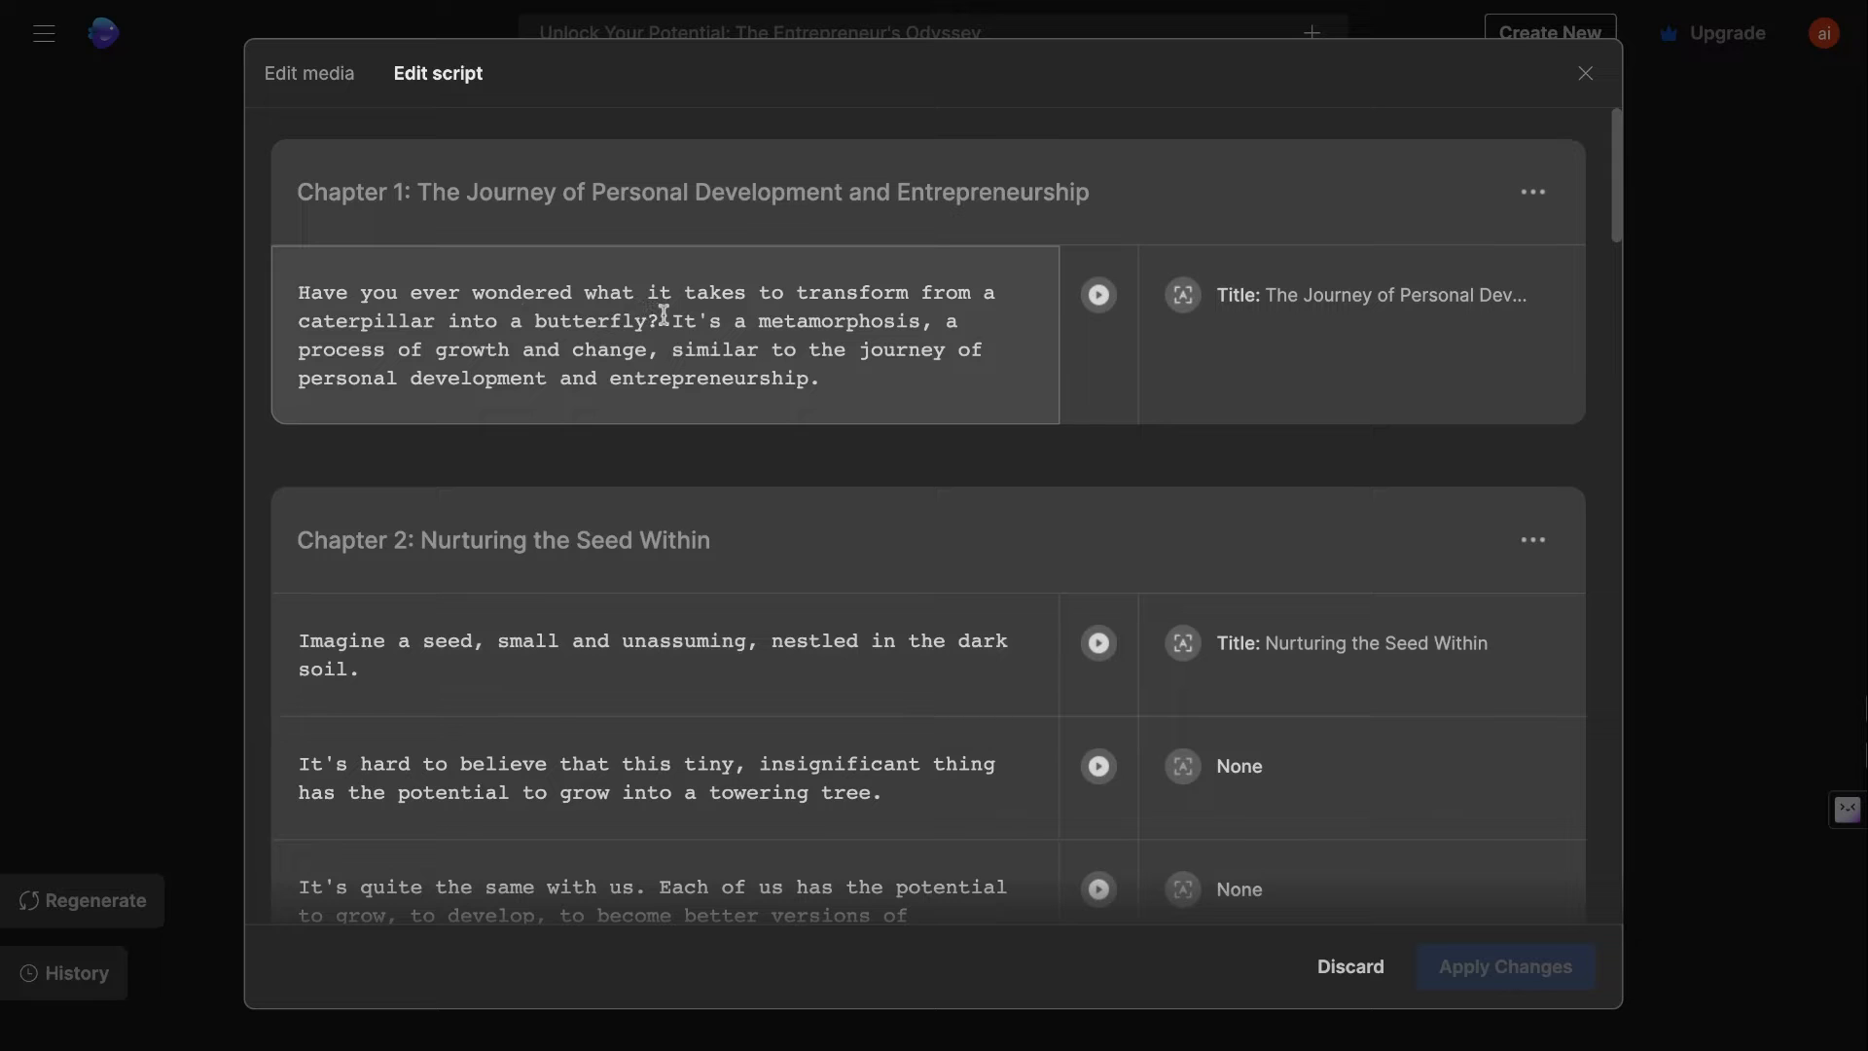
pyautogui.moveTo(658, 318); pyautogui.dragTo(292, 285)
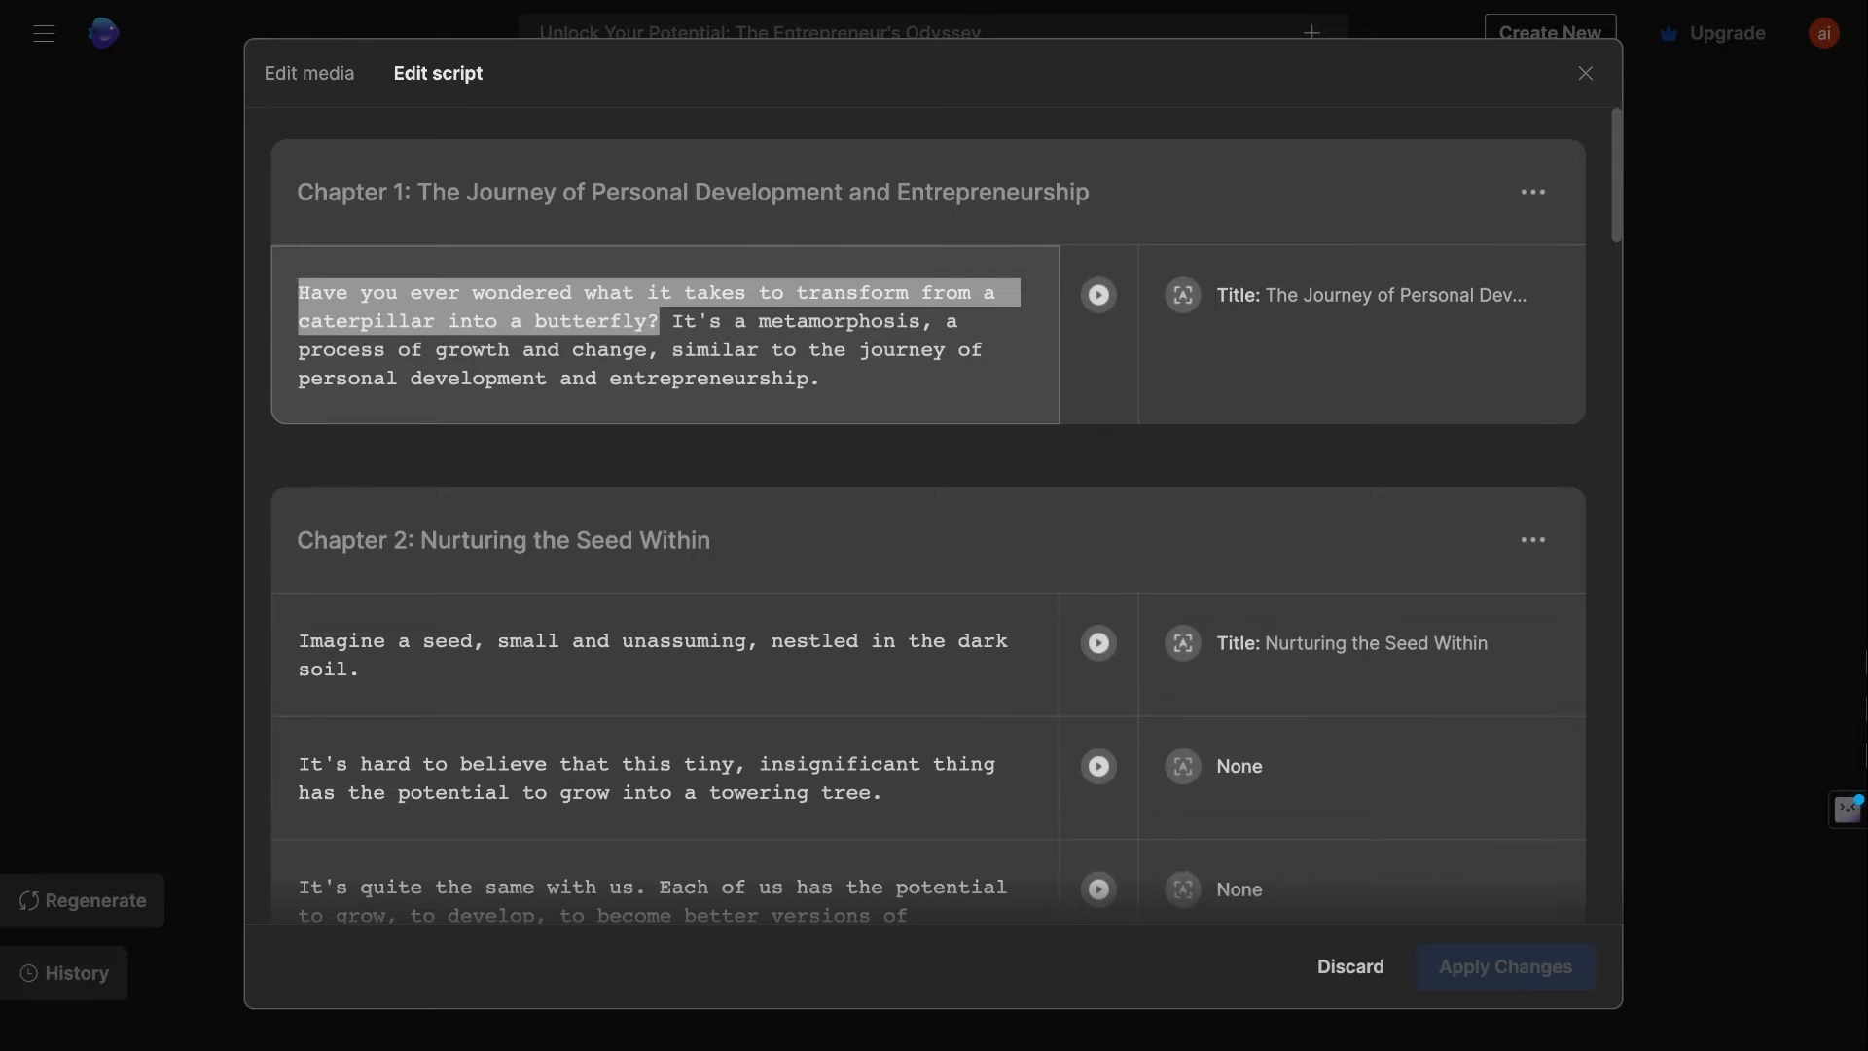
pyautogui.click(647, 325)
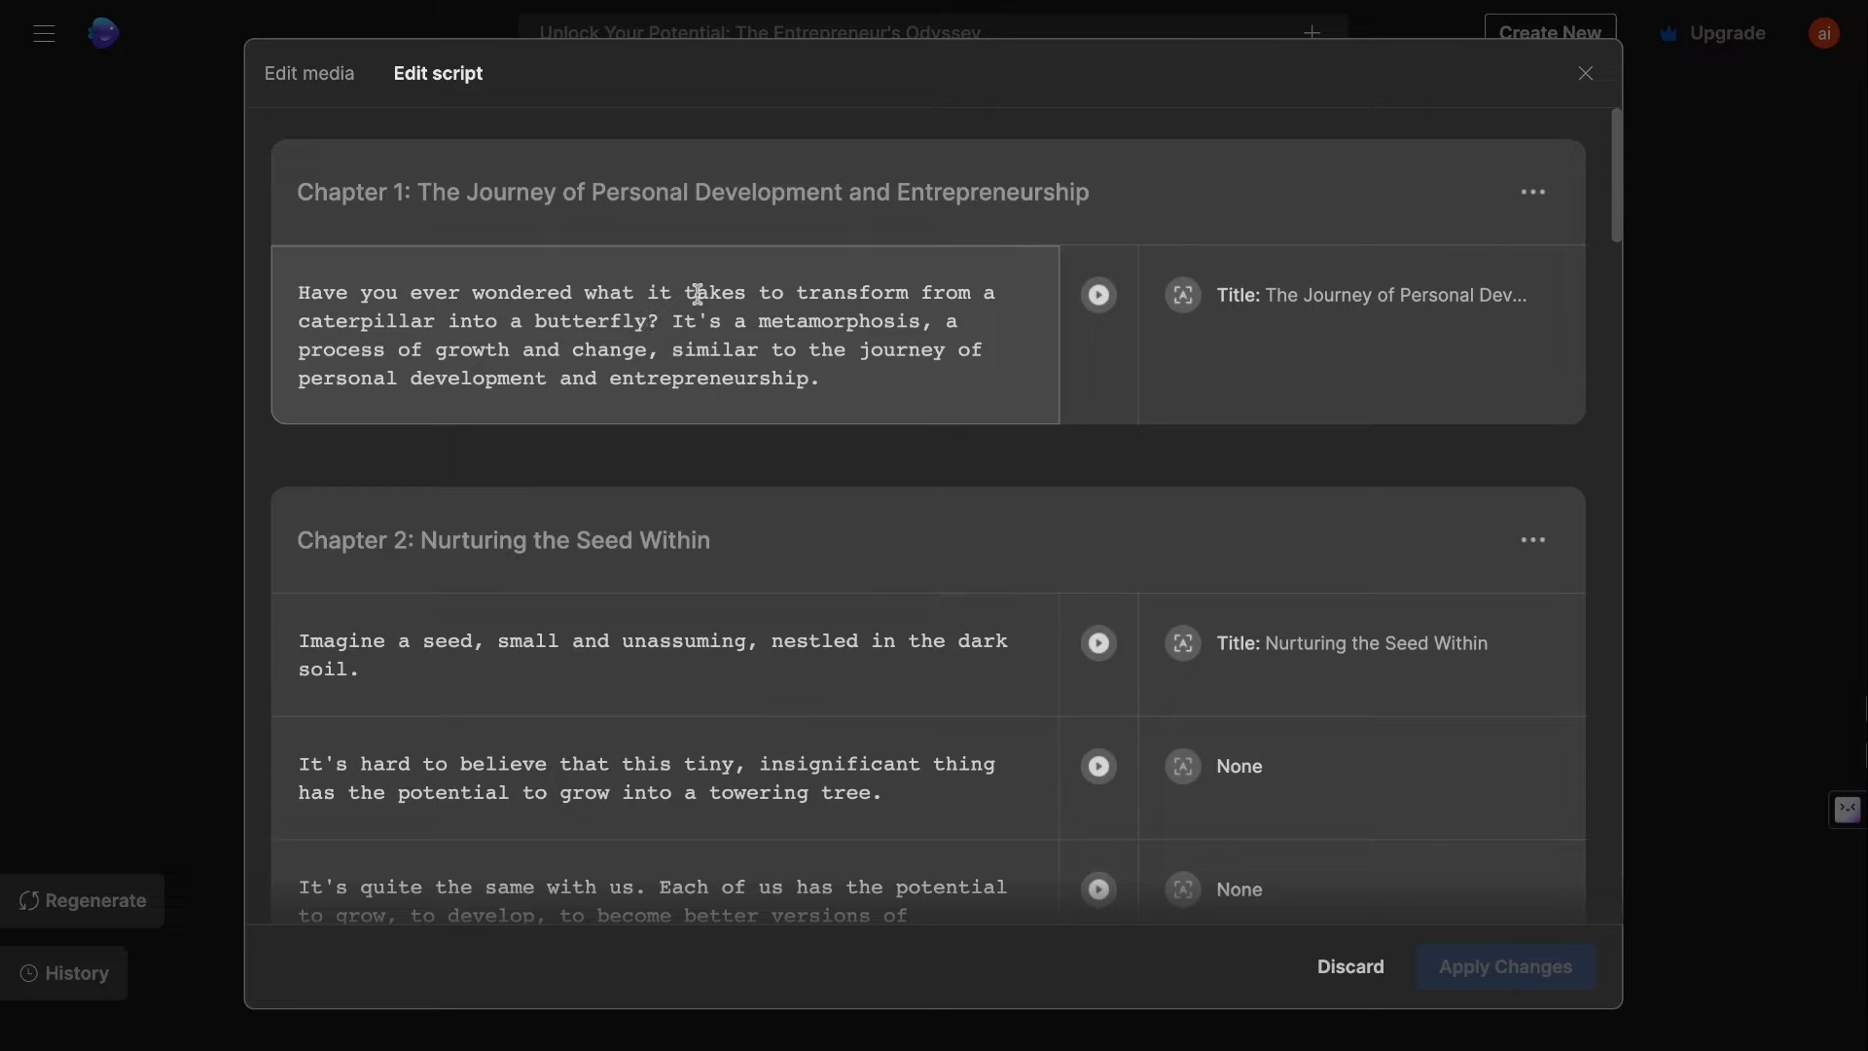
pyautogui.doubleClick(697, 293)
pyautogui.click(609, 294)
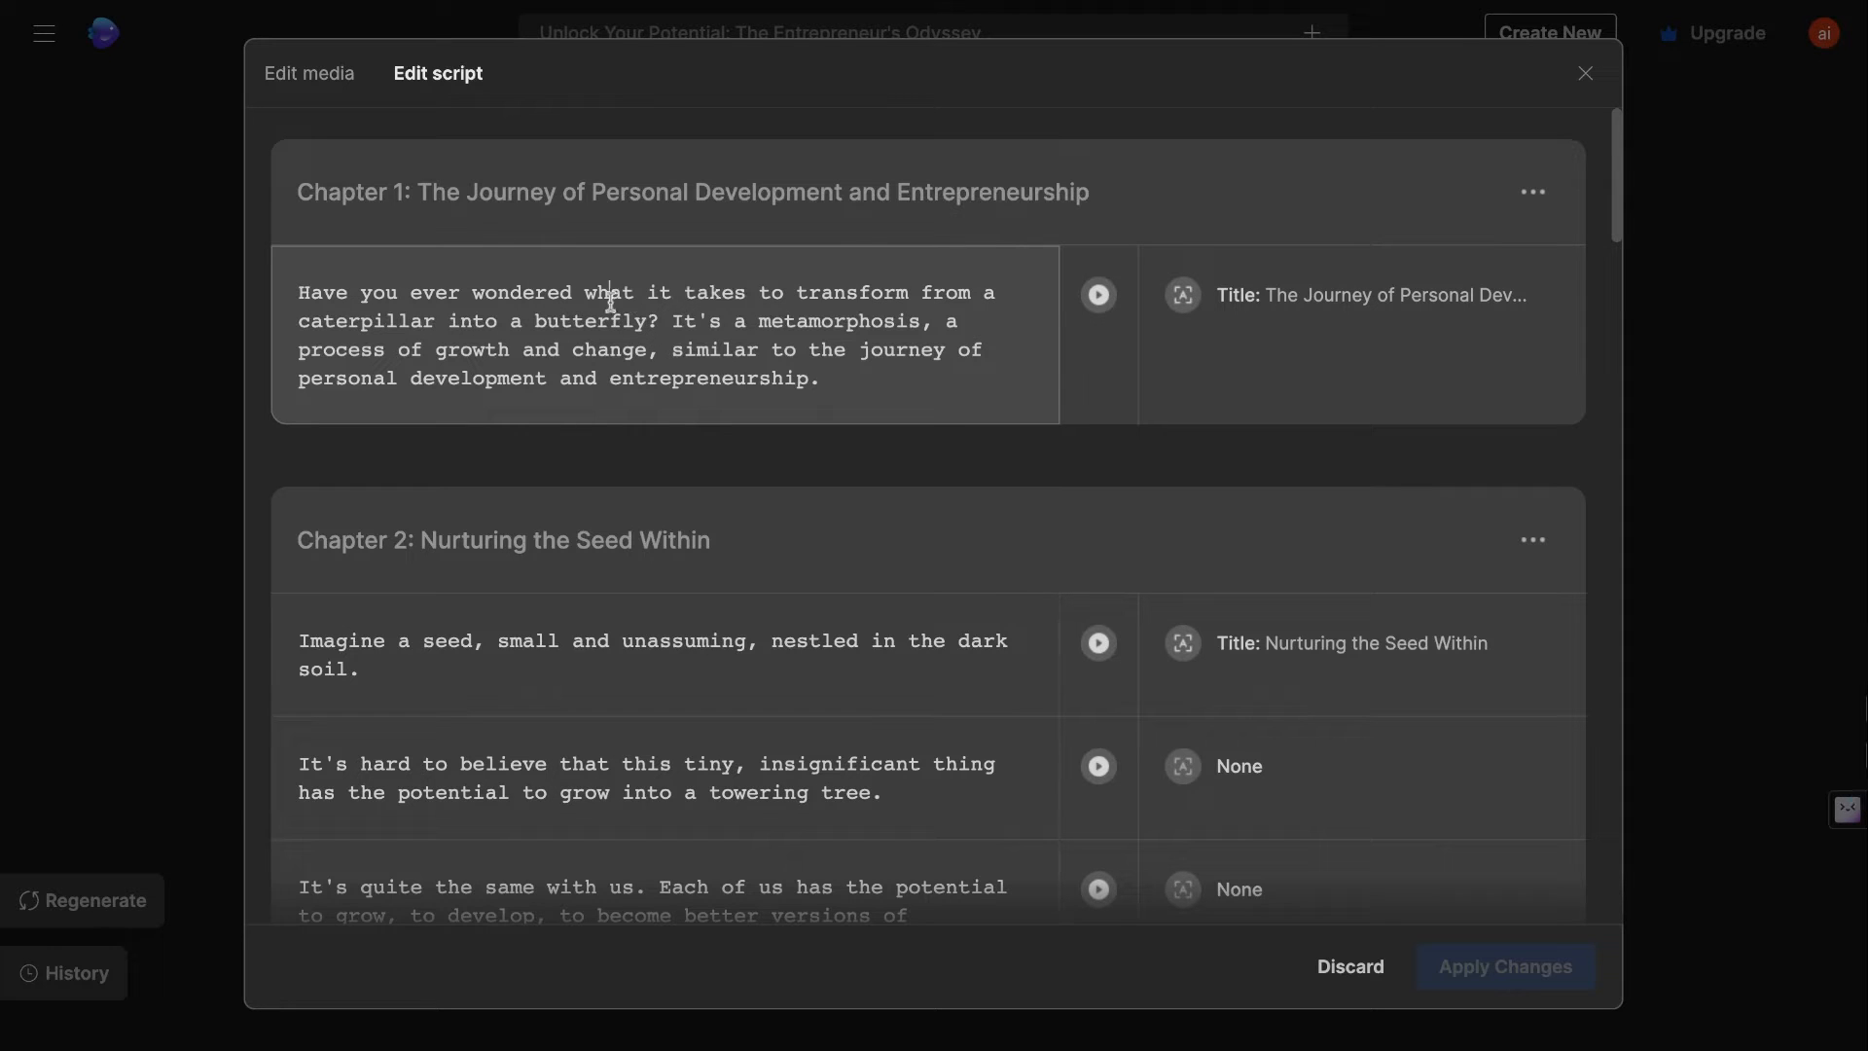
pyautogui.click(1352, 175)
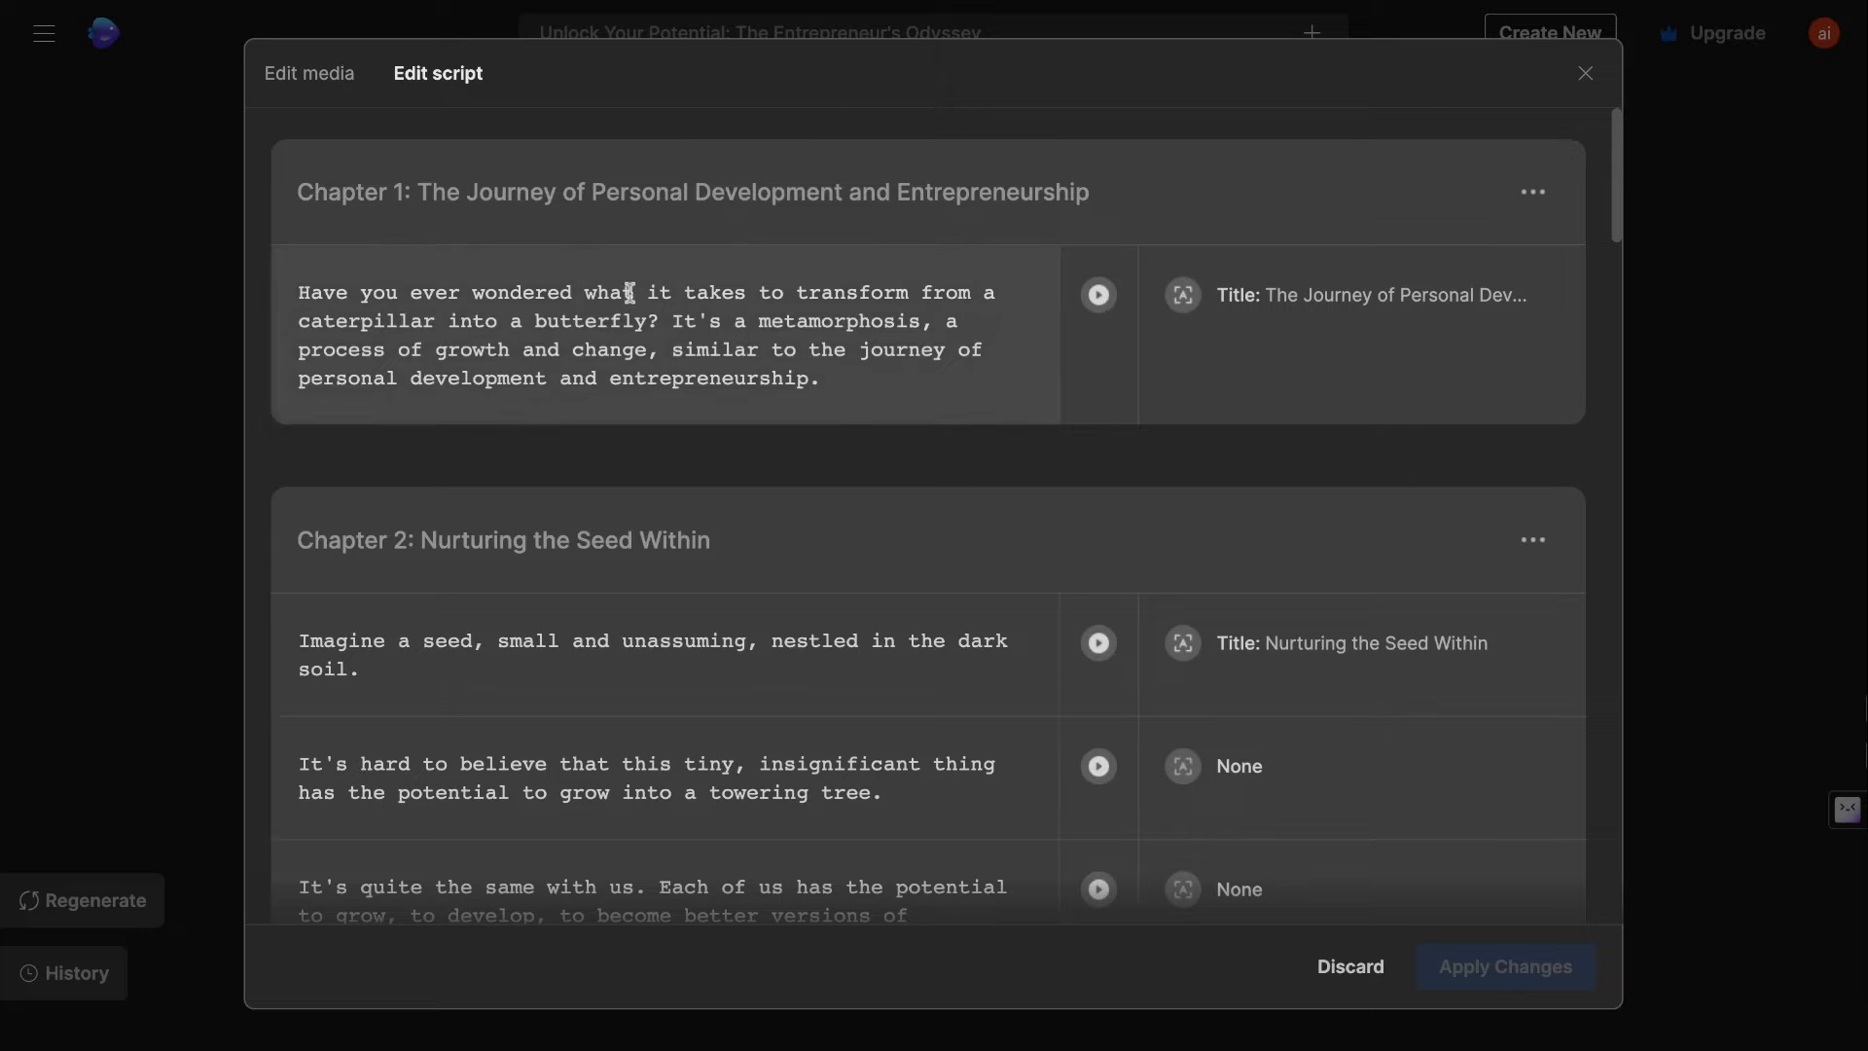
# Step: Copy the English introduction paragraph from ChatGPT, switch to DeepL, and paste it for translation into French
pyautogui.press('super+t')
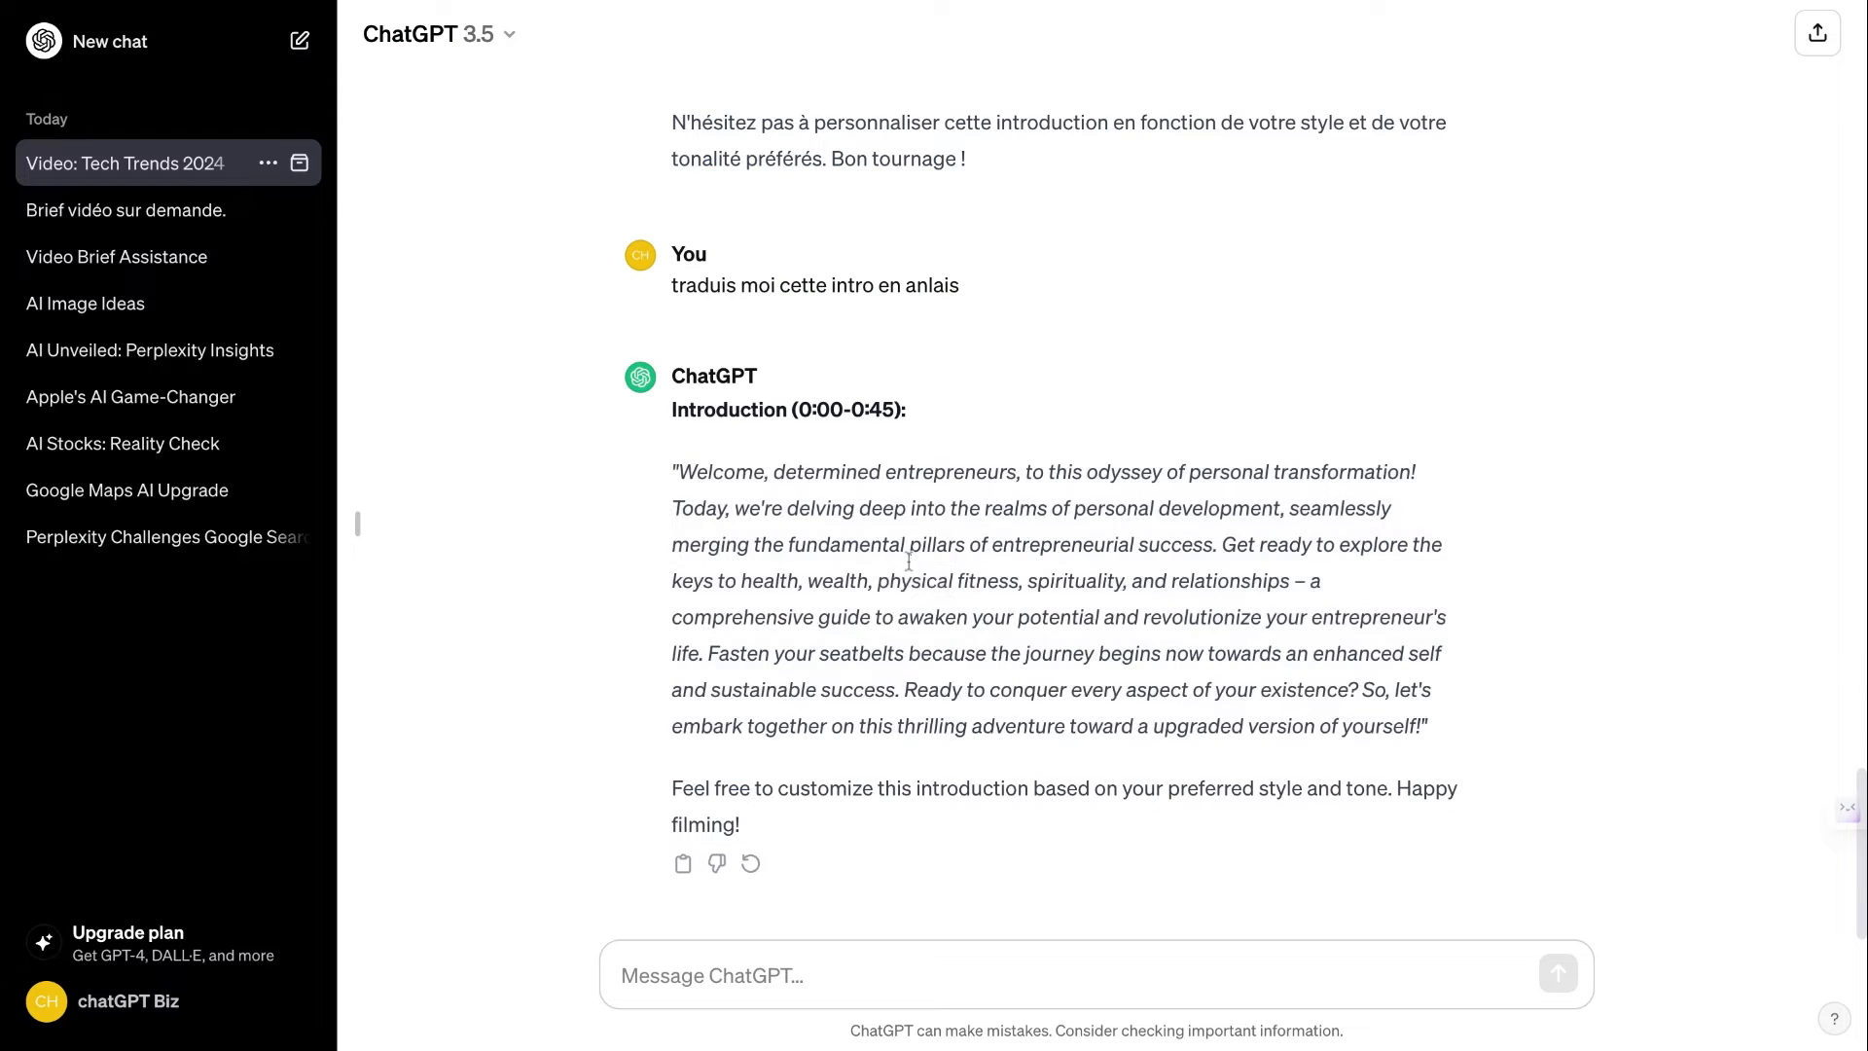
pyautogui.tripleClick(909, 561)
pyautogui.press('super+c')
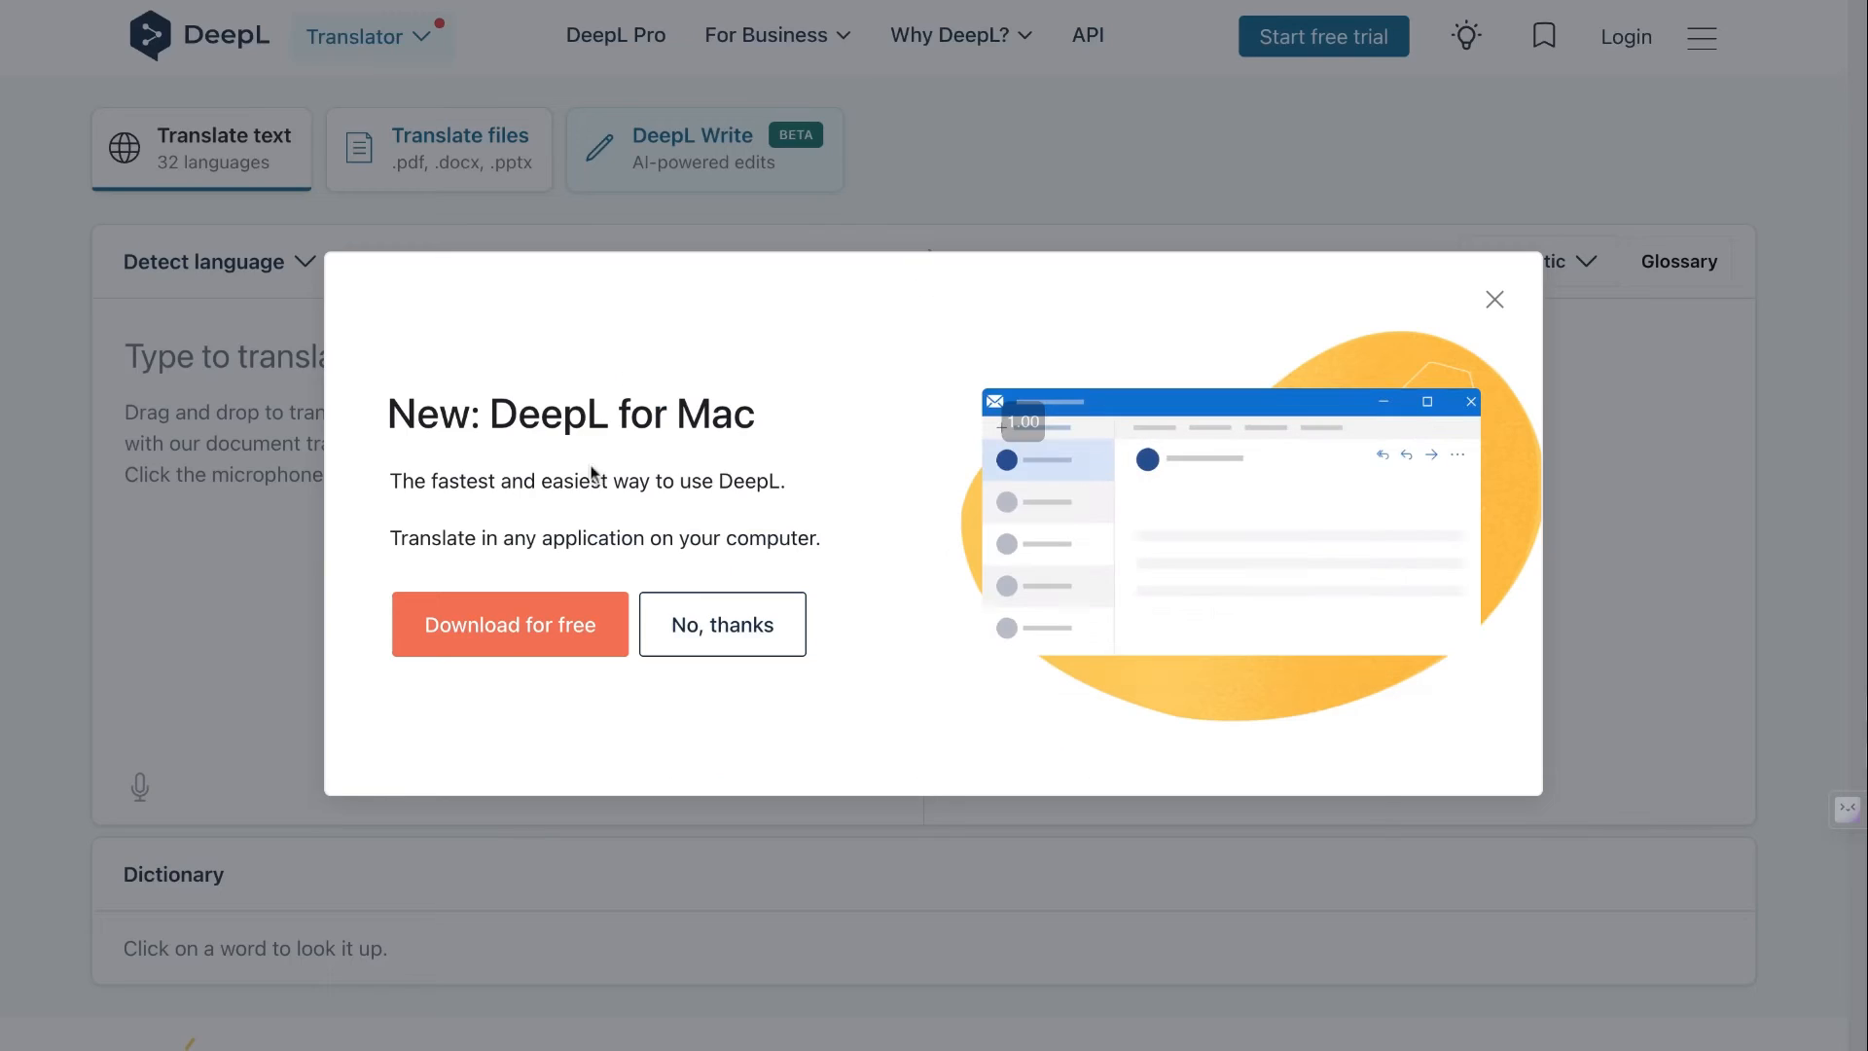
pyautogui.click(1494, 299)
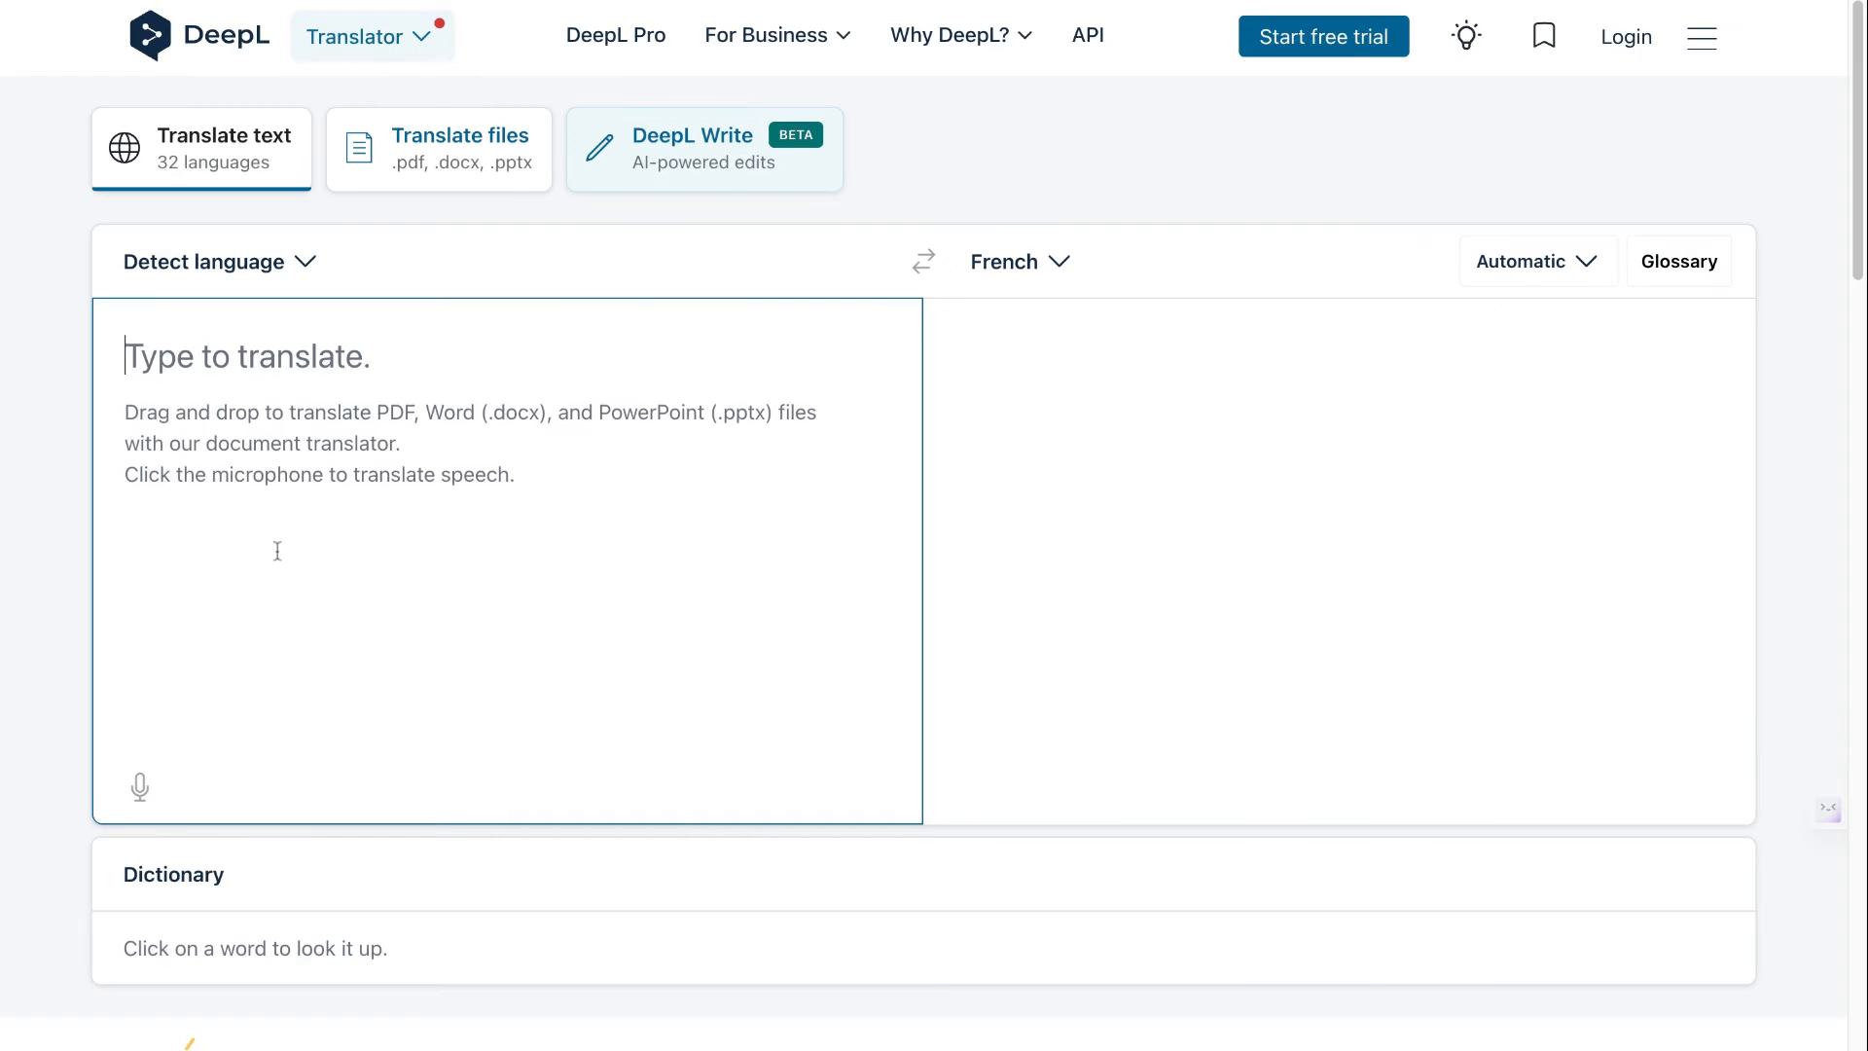
pyautogui.press('super+v')
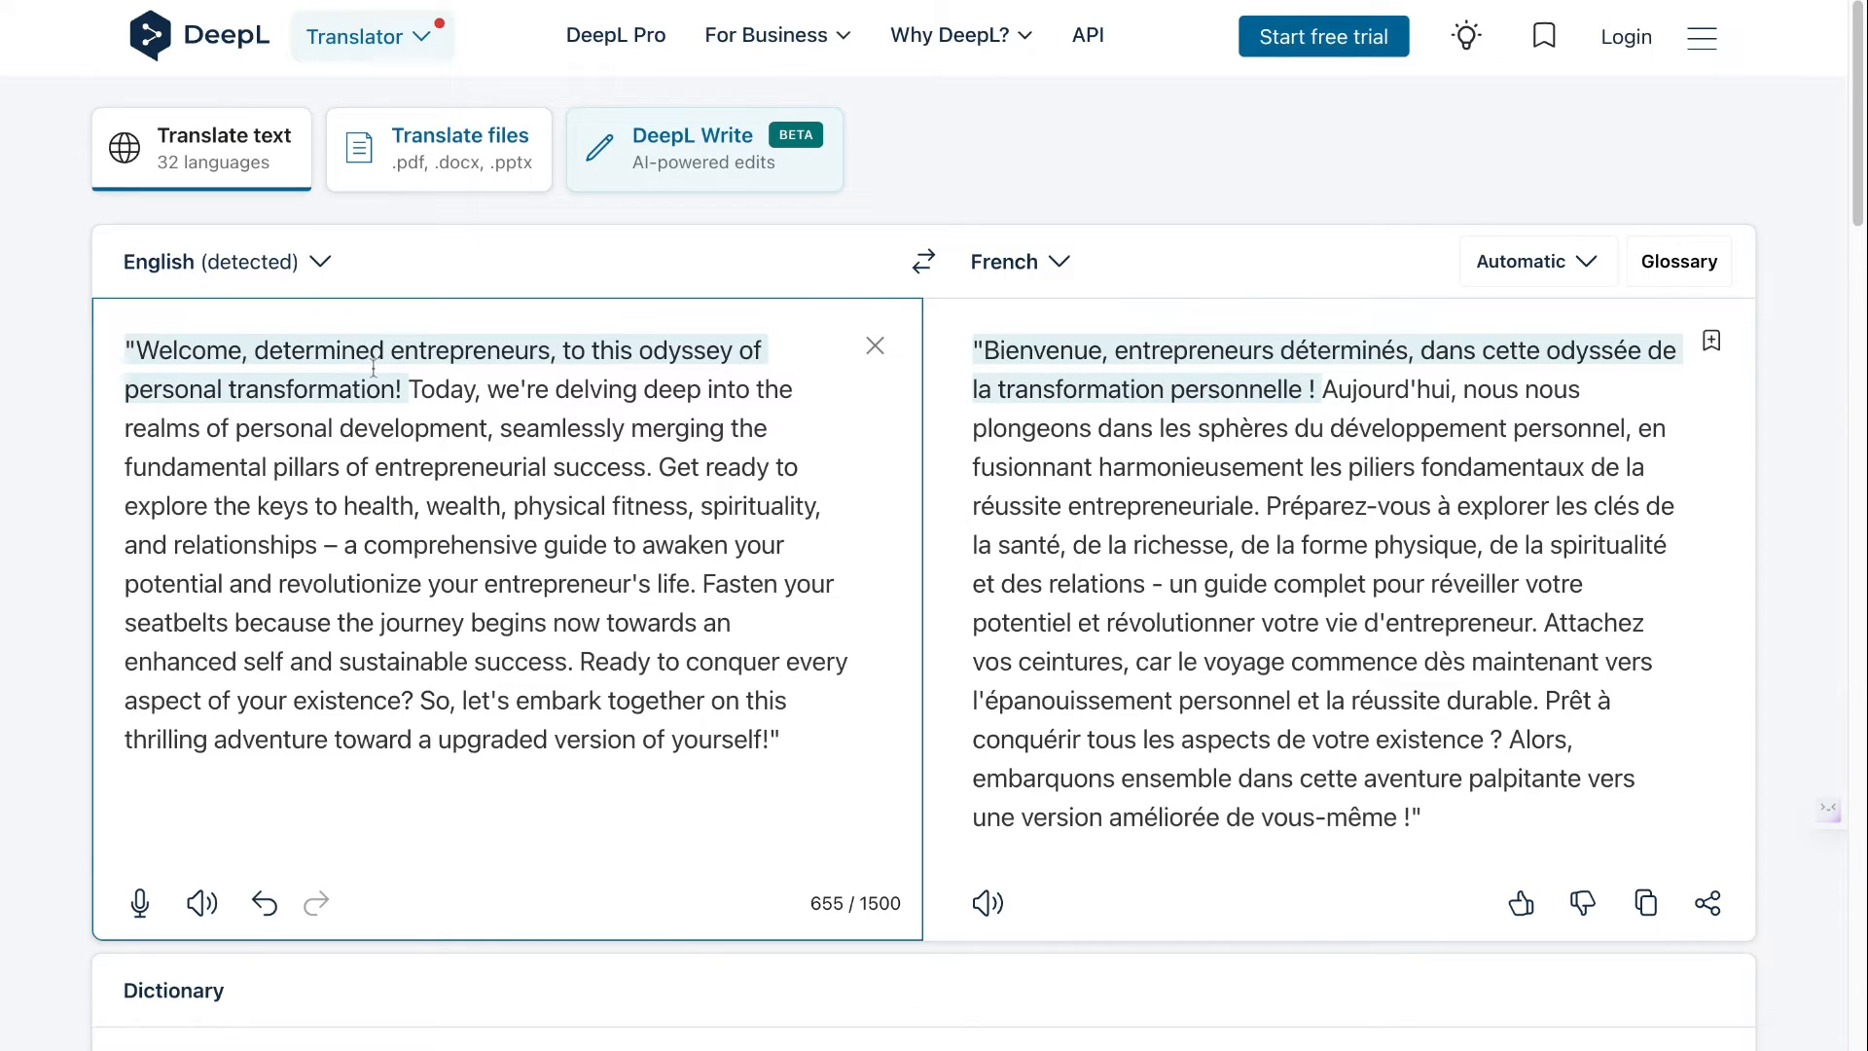
# Step: Swap the translation direction to French into English (US) and delete the opening "Bienvenue, entrepreneurs déterminés" sentence from the French text
pyautogui.click(934, 268)
pyautogui.click(416, 387)
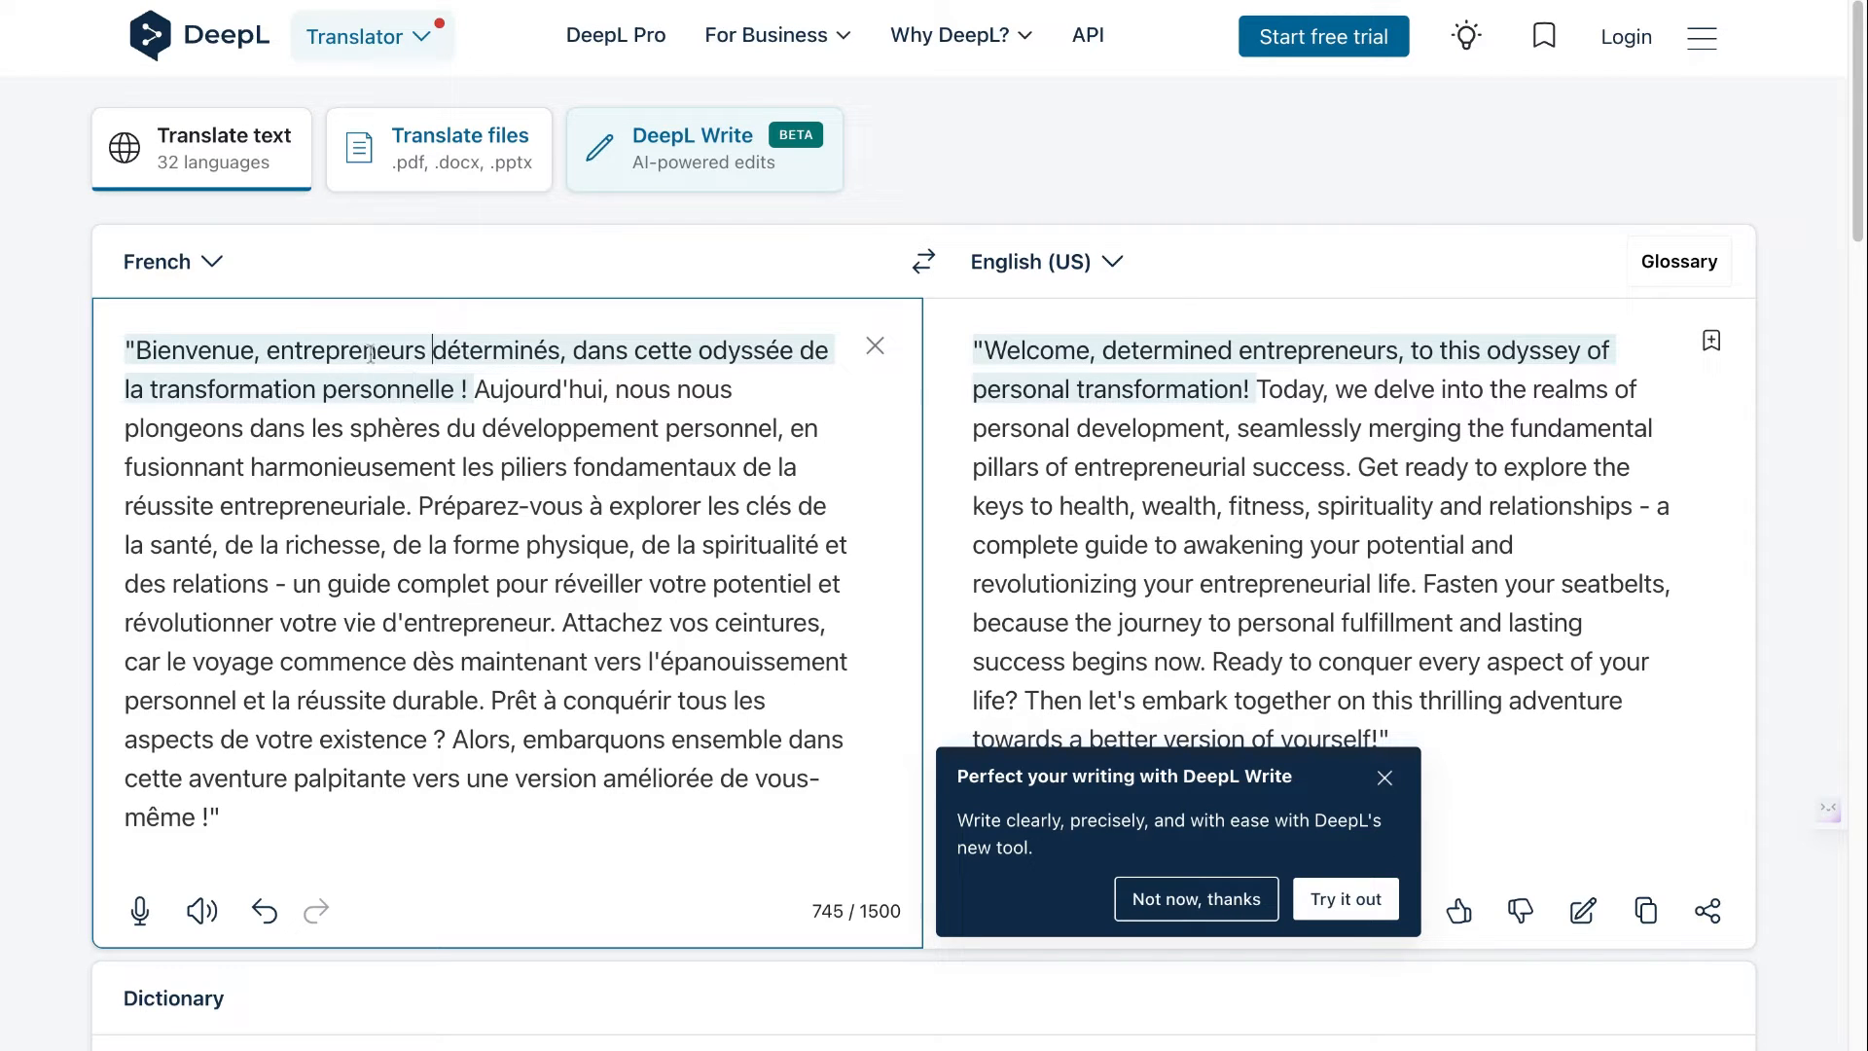
pyautogui.click(261, 350)
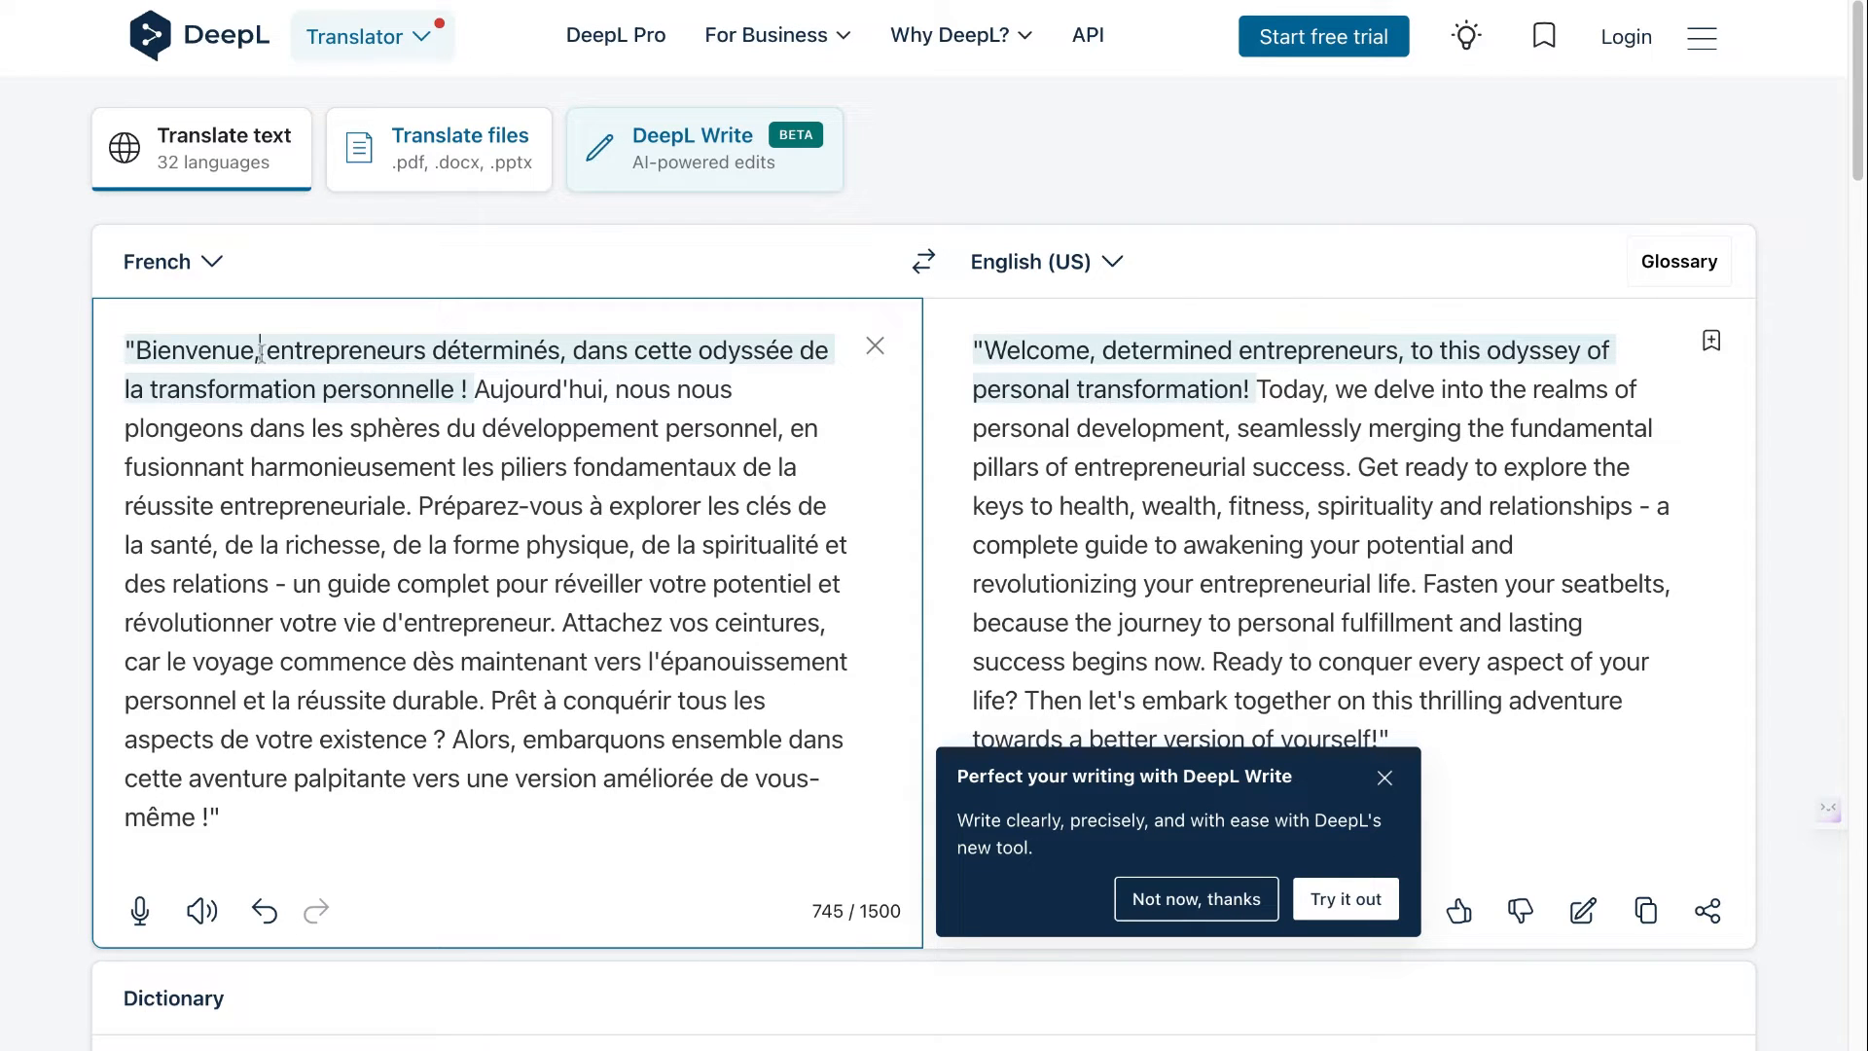
pyautogui.click(474, 387)
pyautogui.press('shift+super+Up')
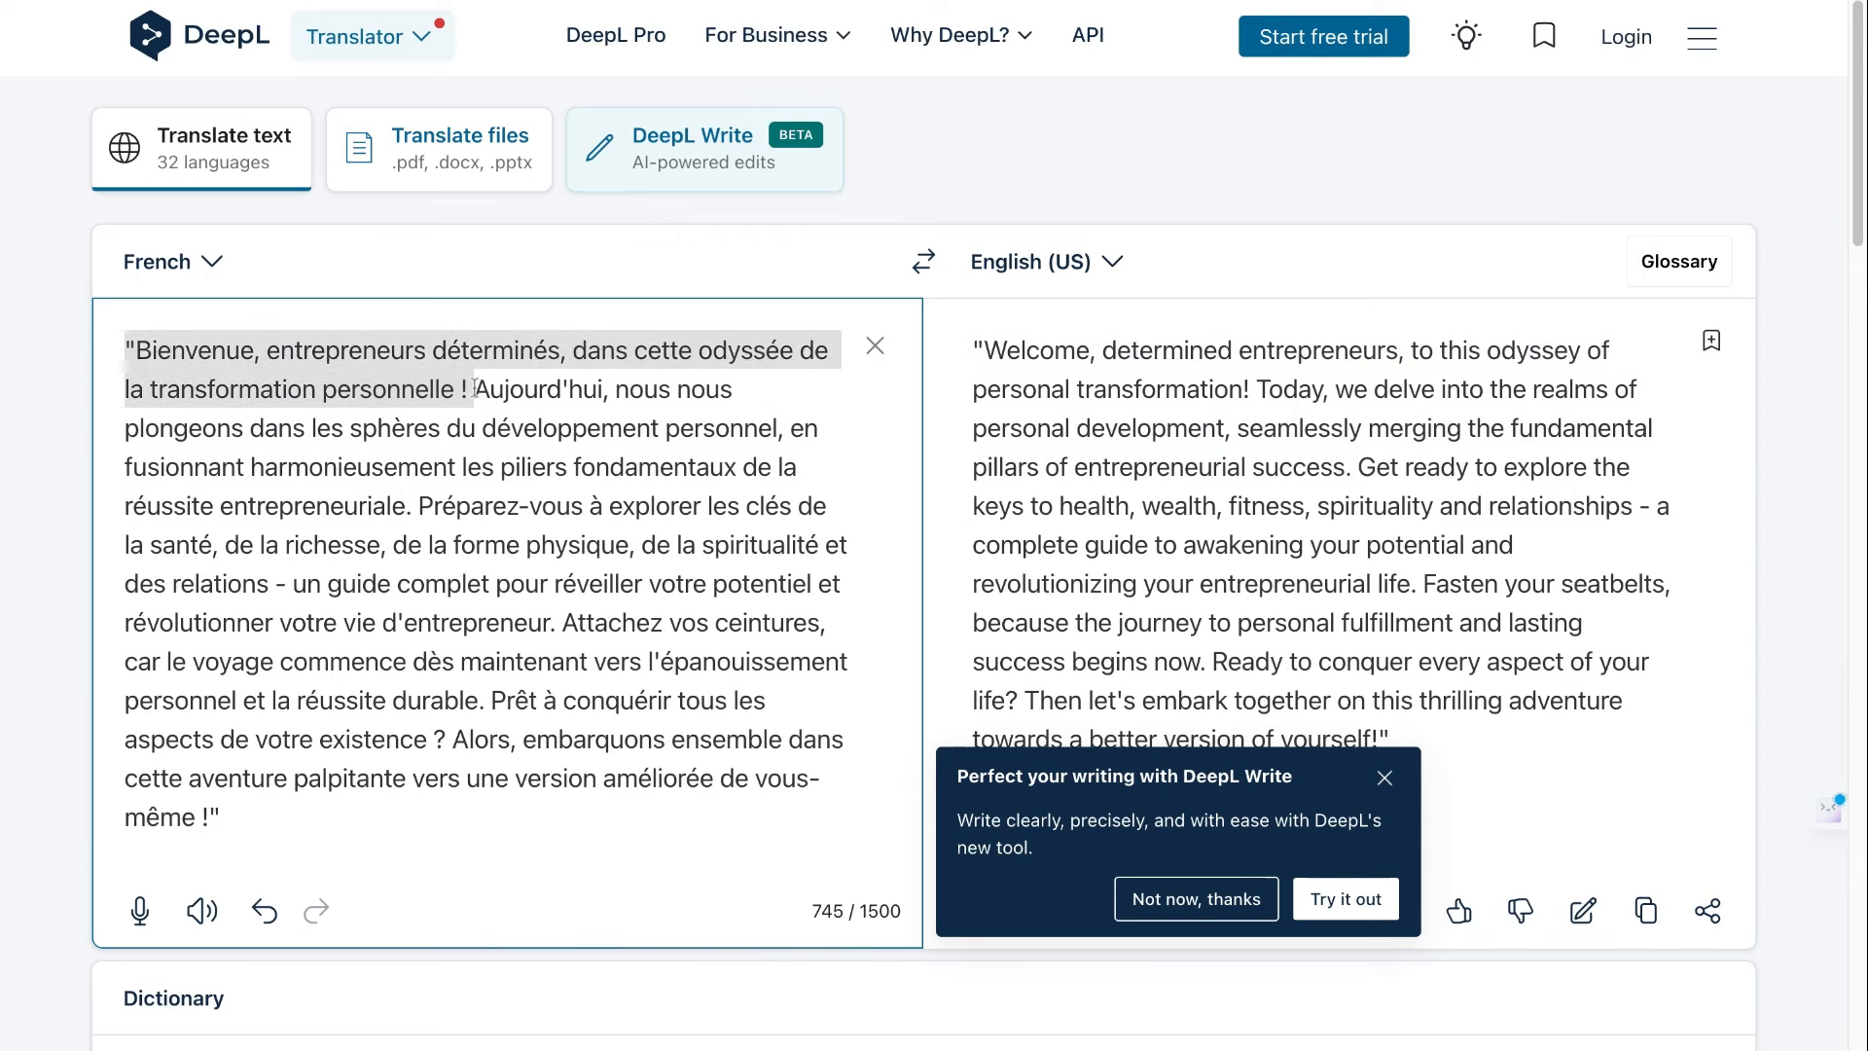
pyautogui.press('BackSpace')
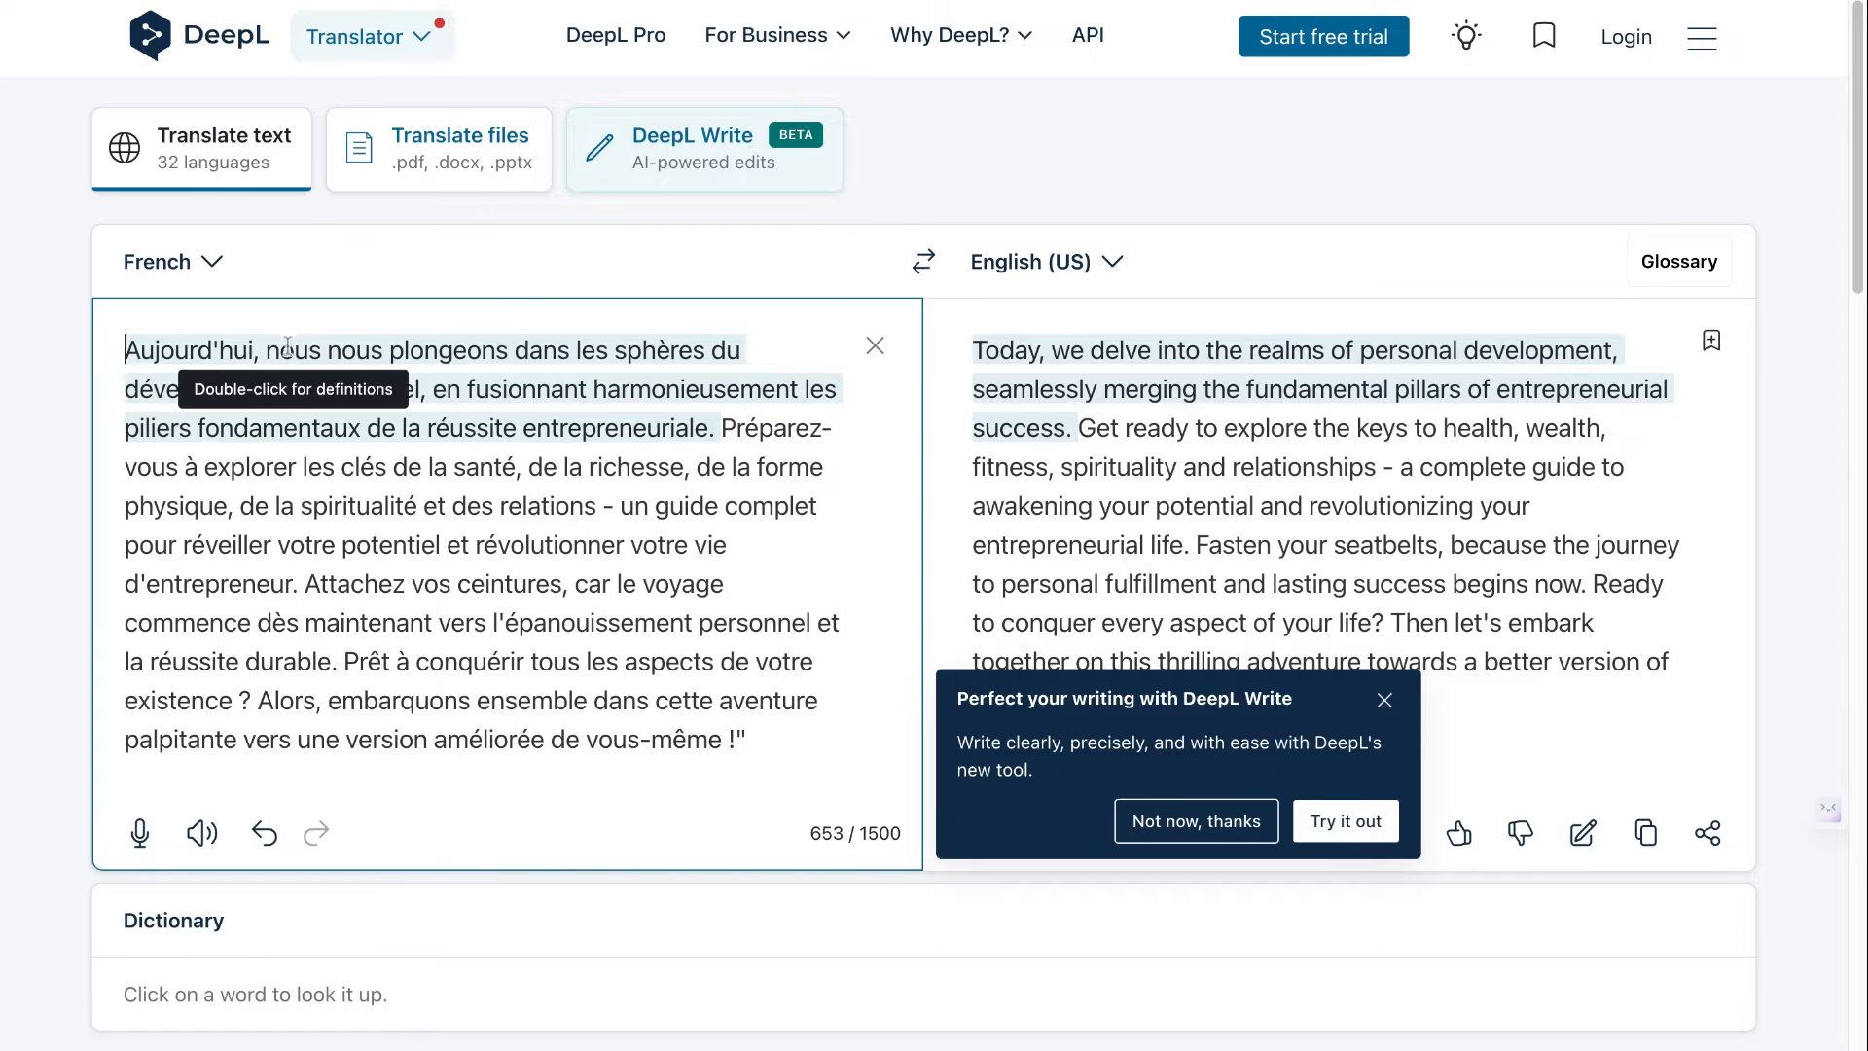
pyautogui.click(385, 346)
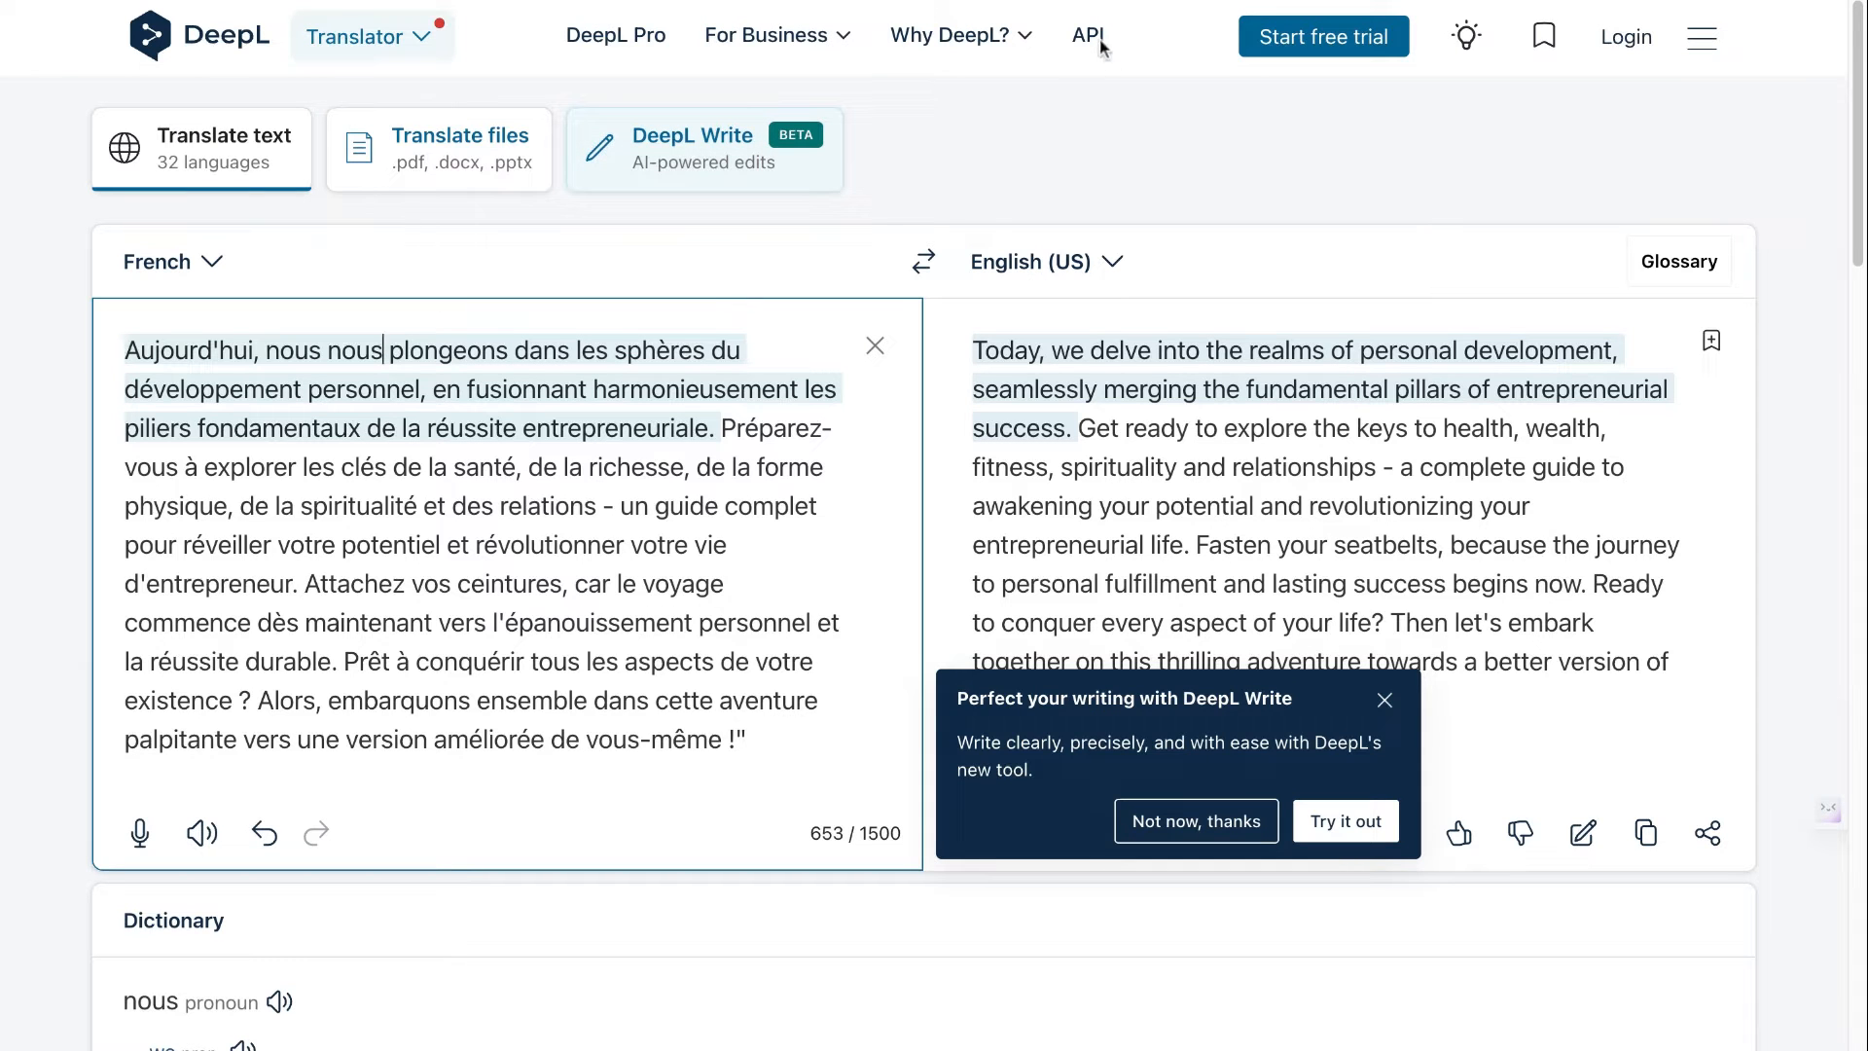
# Step: Switch back to the invideo AI script editor and delete the opening caterpillar-and-butterfly question from the Chapter 1 narration
pyautogui.click(1017, 112)
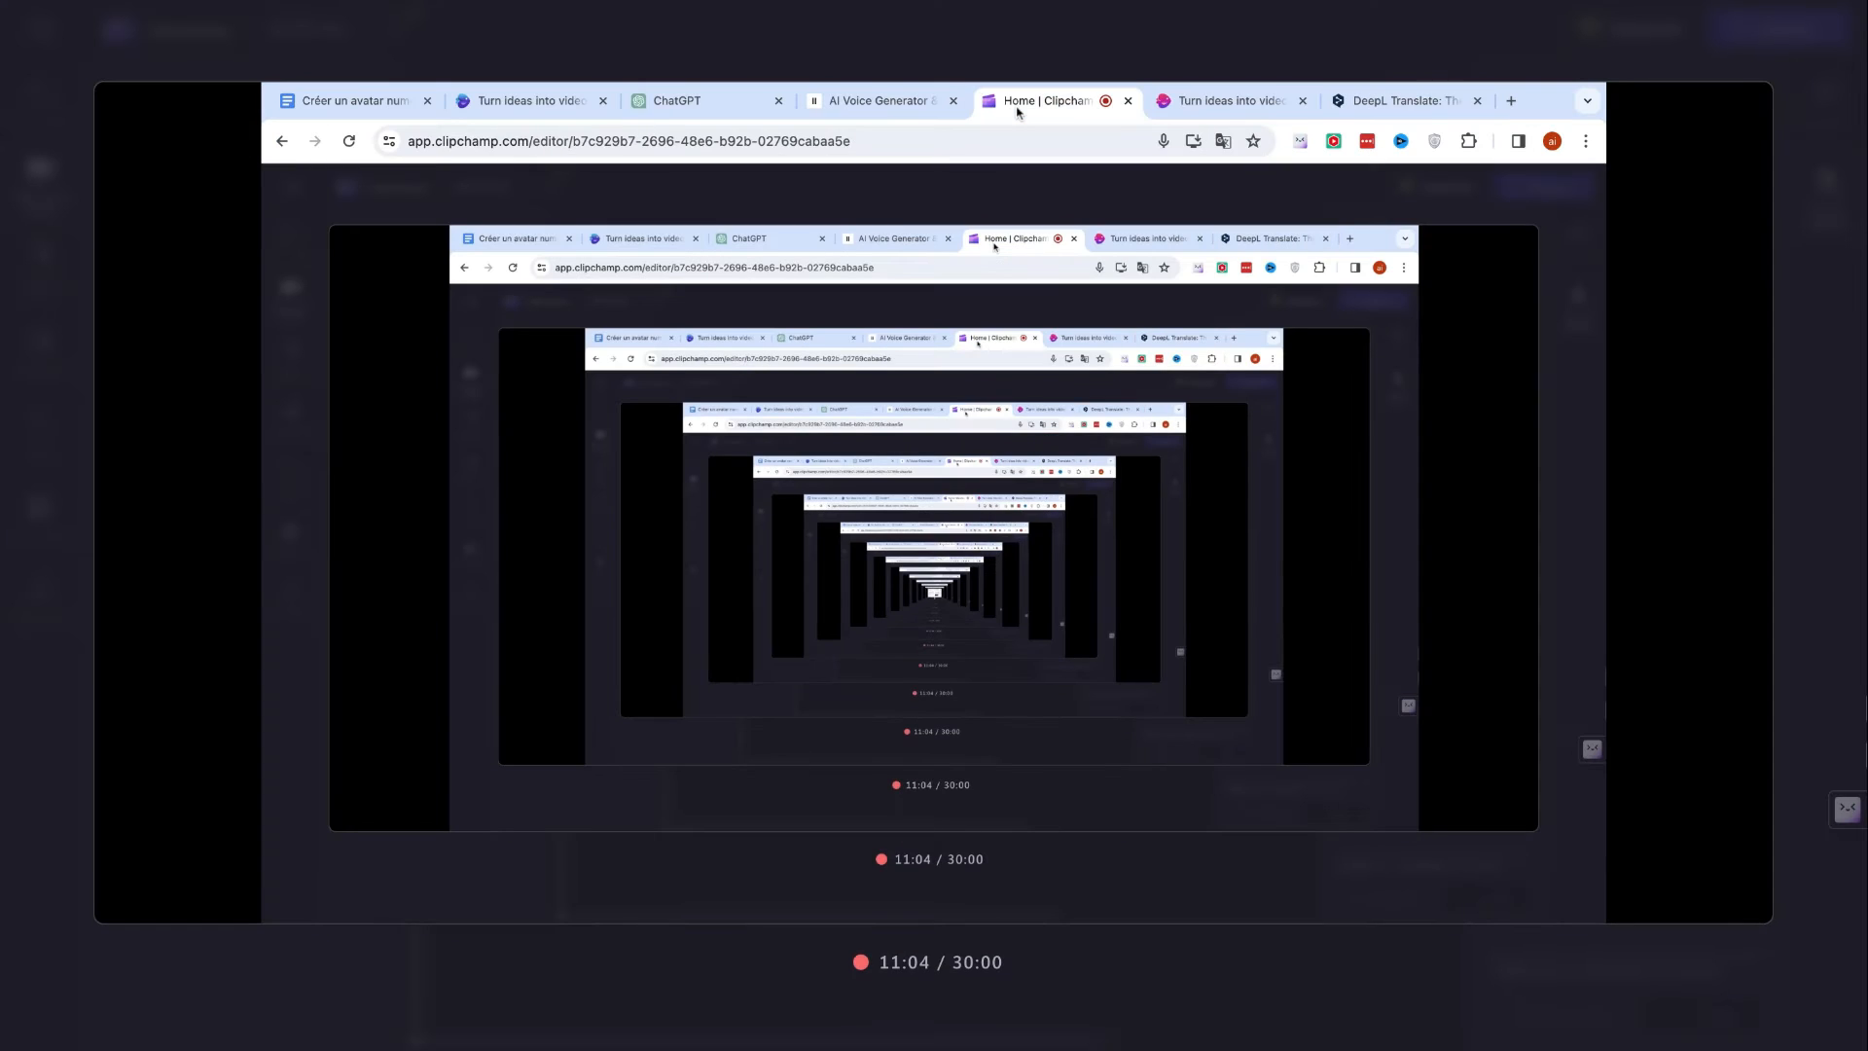
pyautogui.click(918, 111)
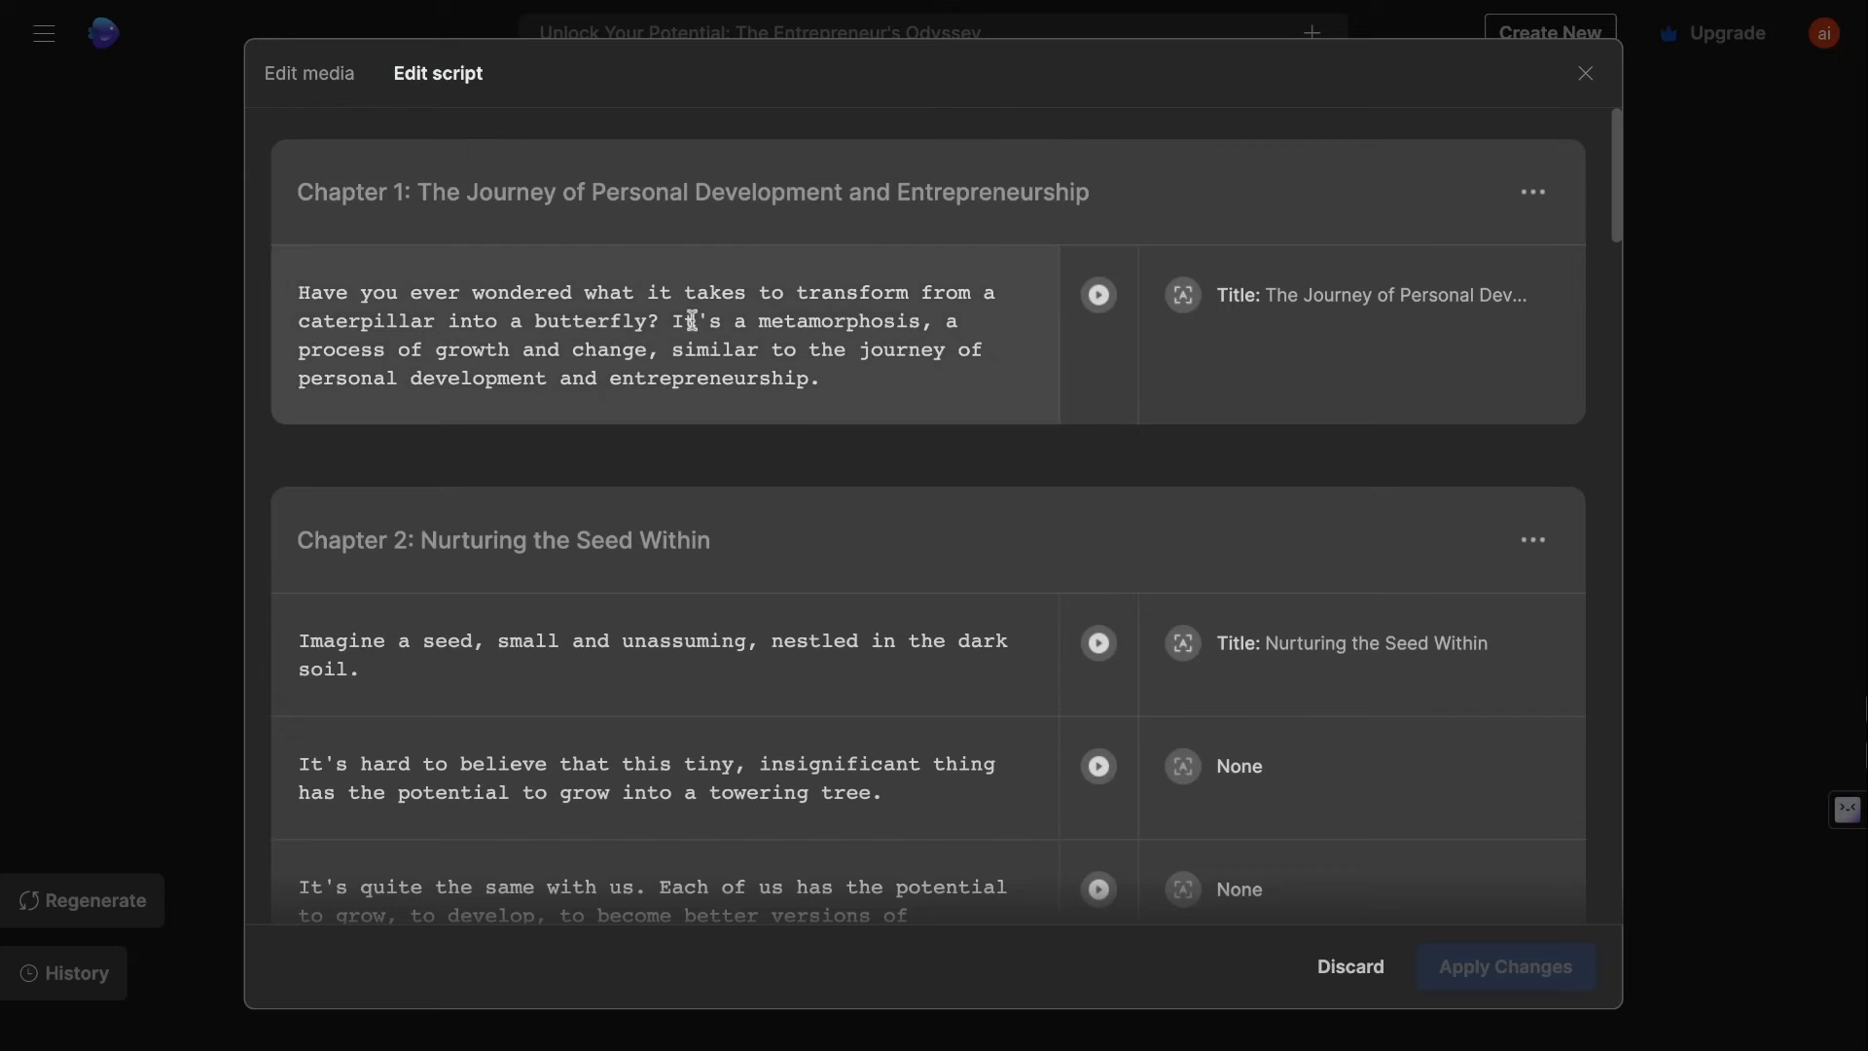
pyautogui.click(591, 298)
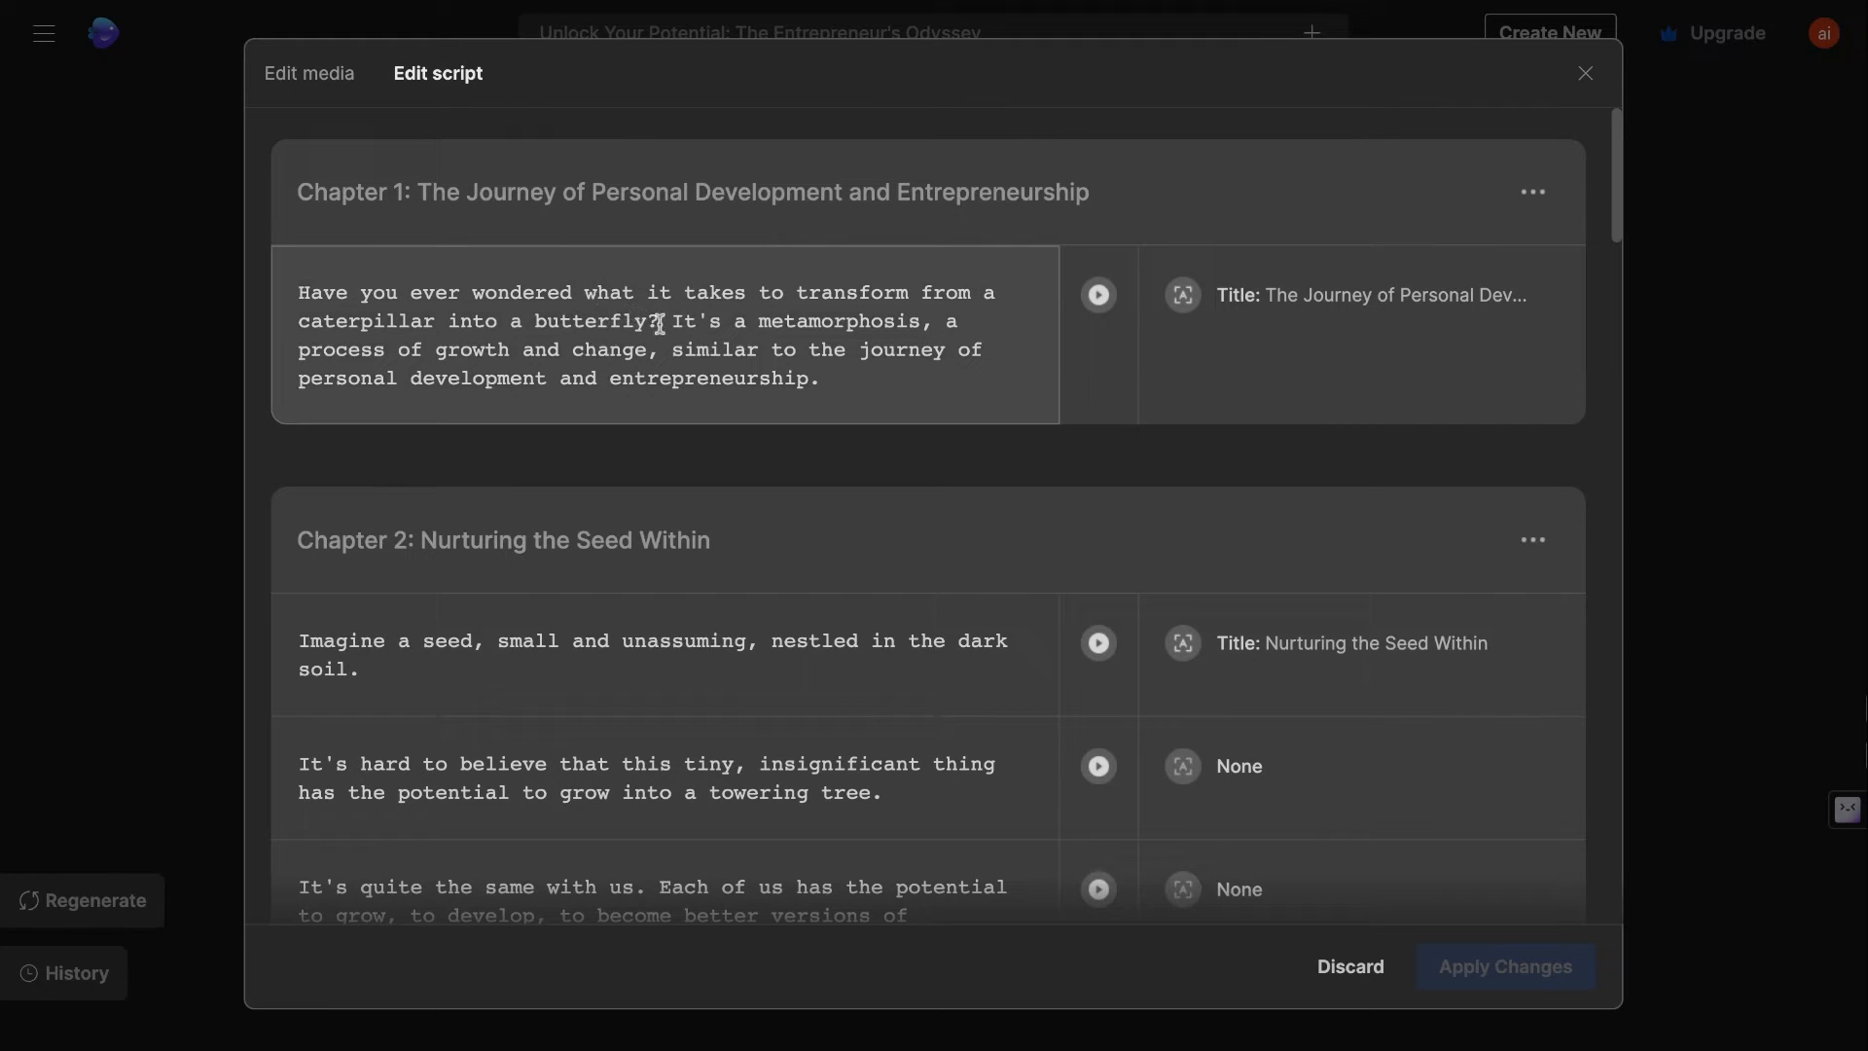
pyautogui.press('shift+super+Up')
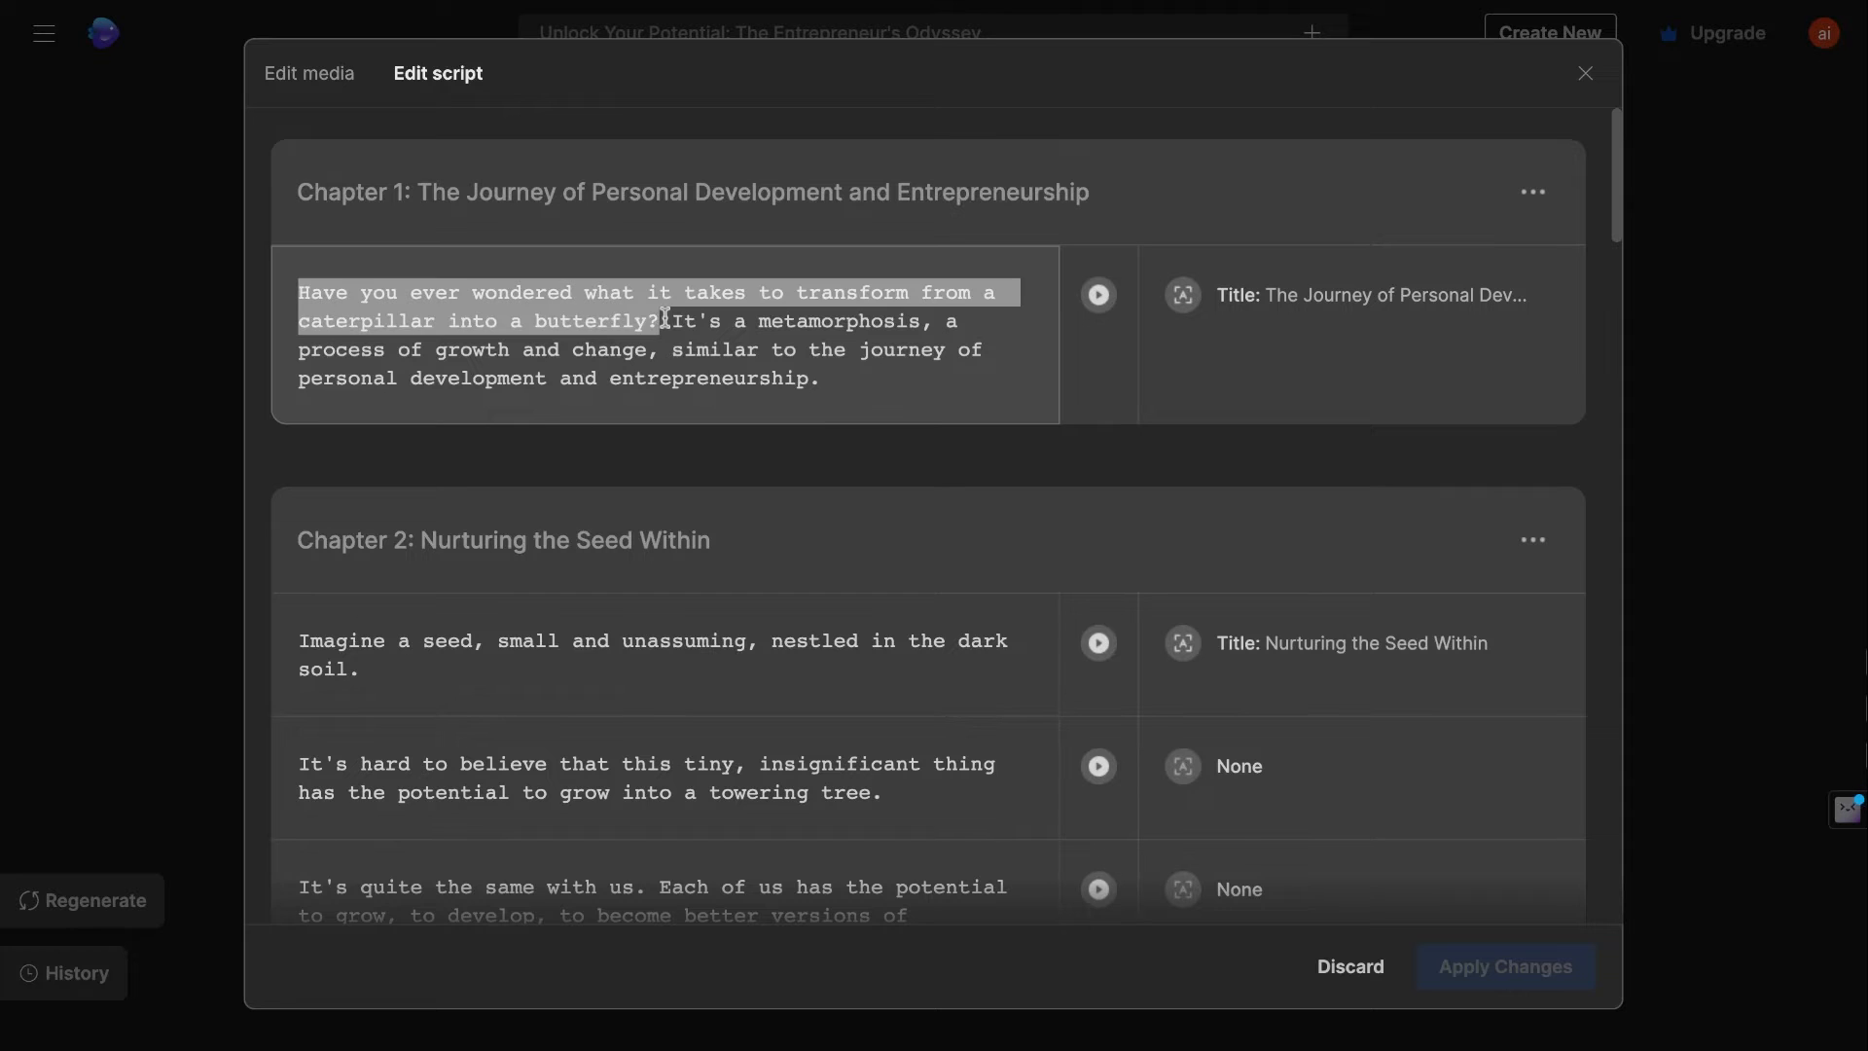
pyautogui.press('BackSpace')
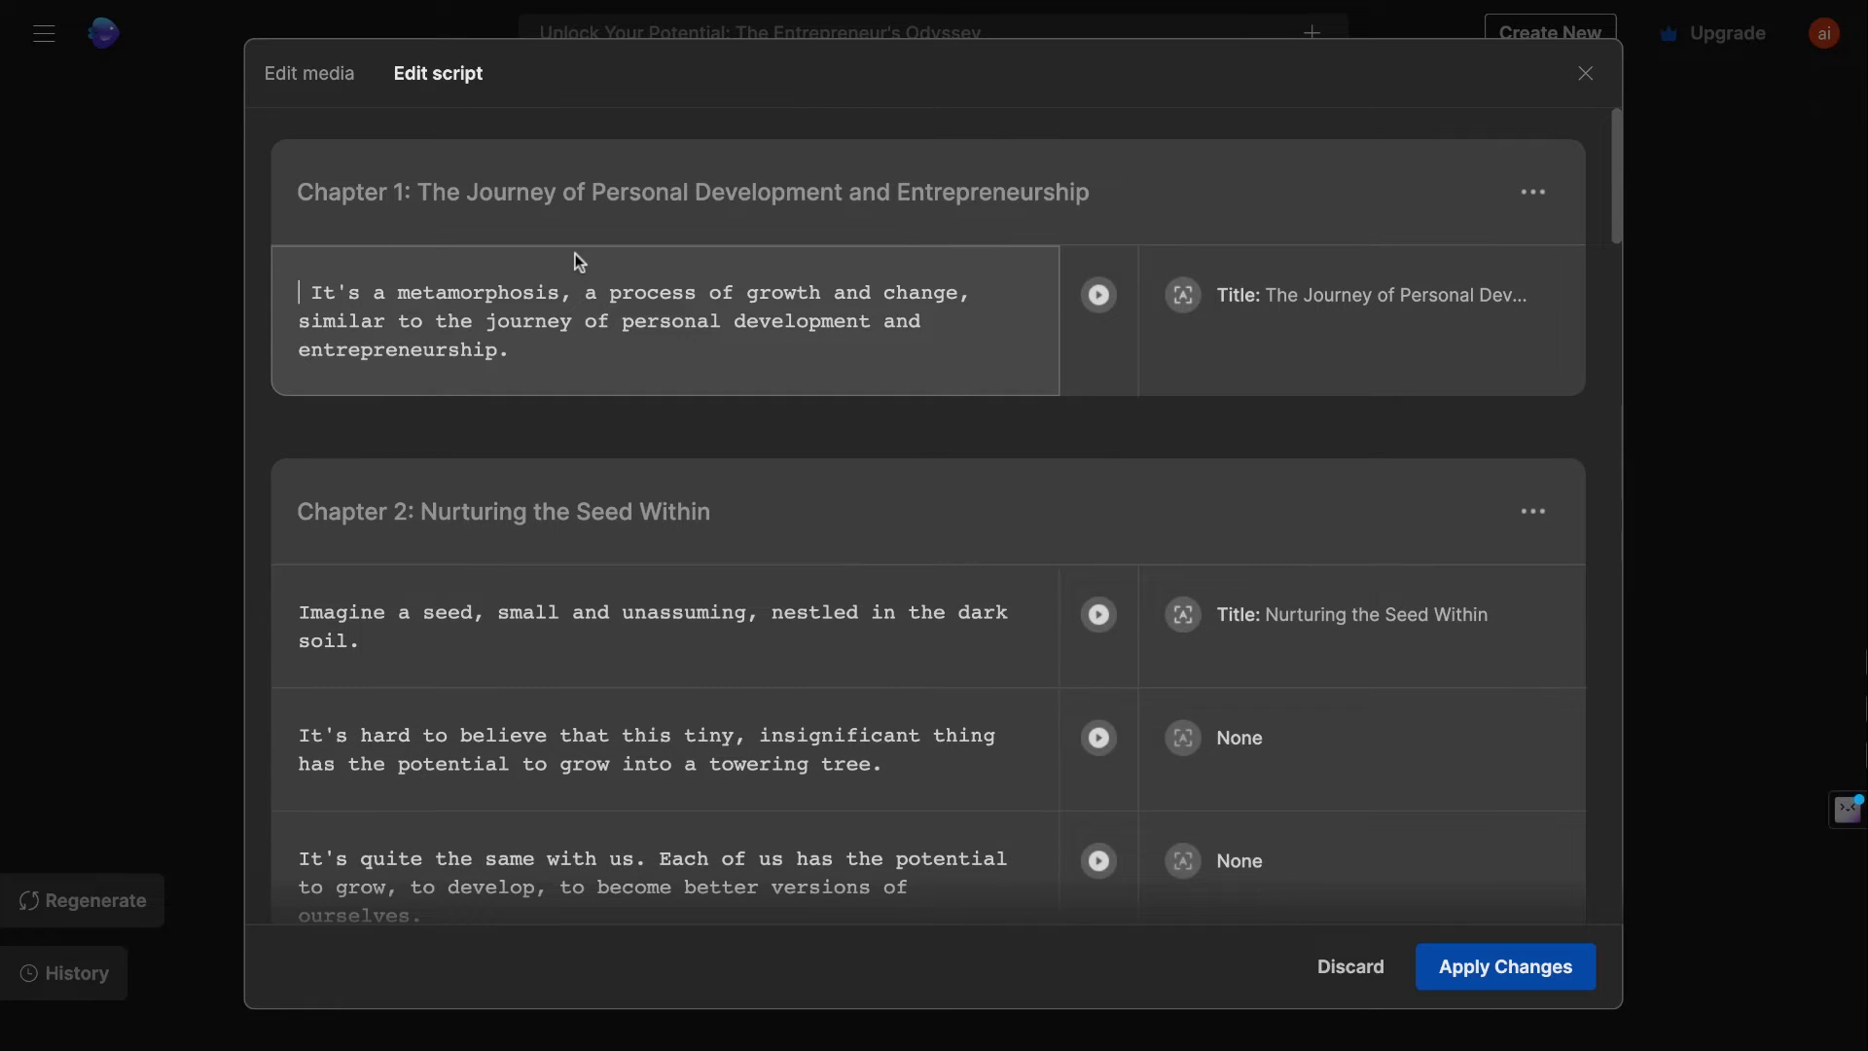
# Step: Open the media keywords of the Chapter 1 passage, read through the whole keyword list, and close it without changes
pyautogui.click(1098, 297)
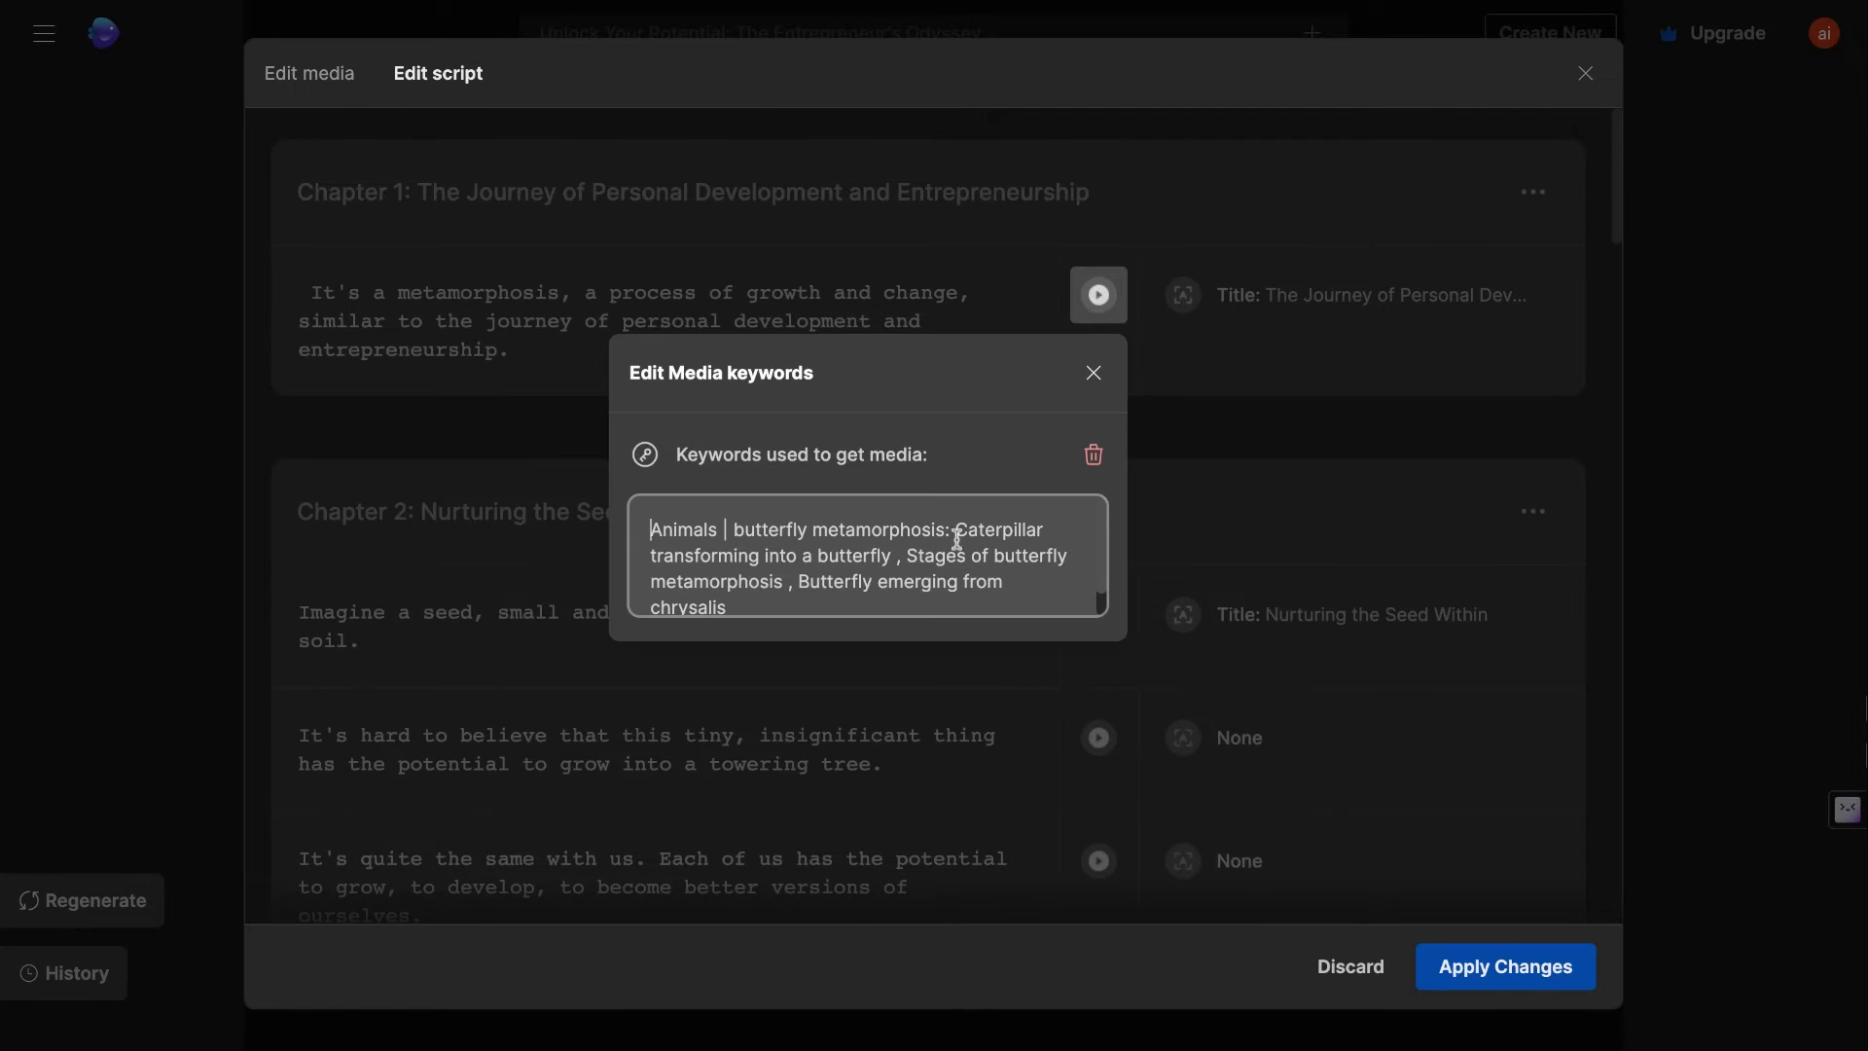
pyautogui.scroll(-1, 911, 559)
pyautogui.scroll(1, 911, 560)
pyautogui.tripleClick(807, 455)
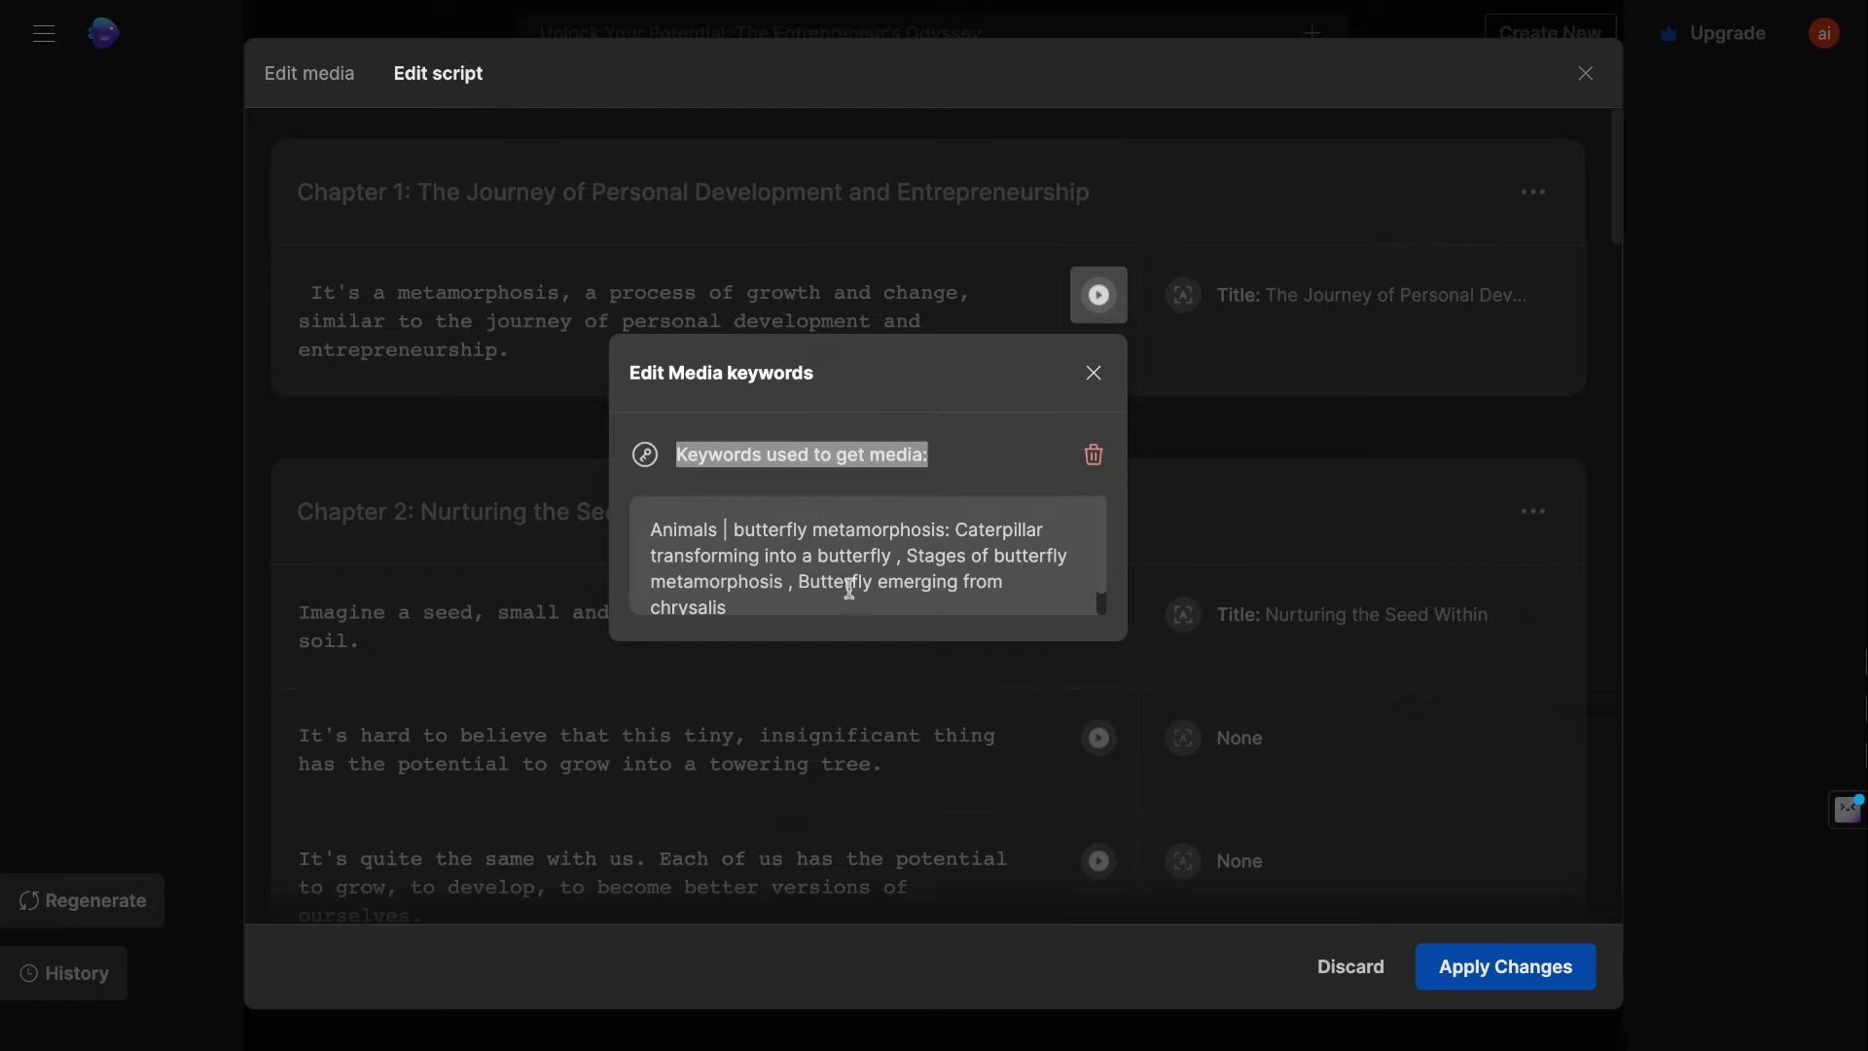
pyautogui.scroll(-1, 793, 571)
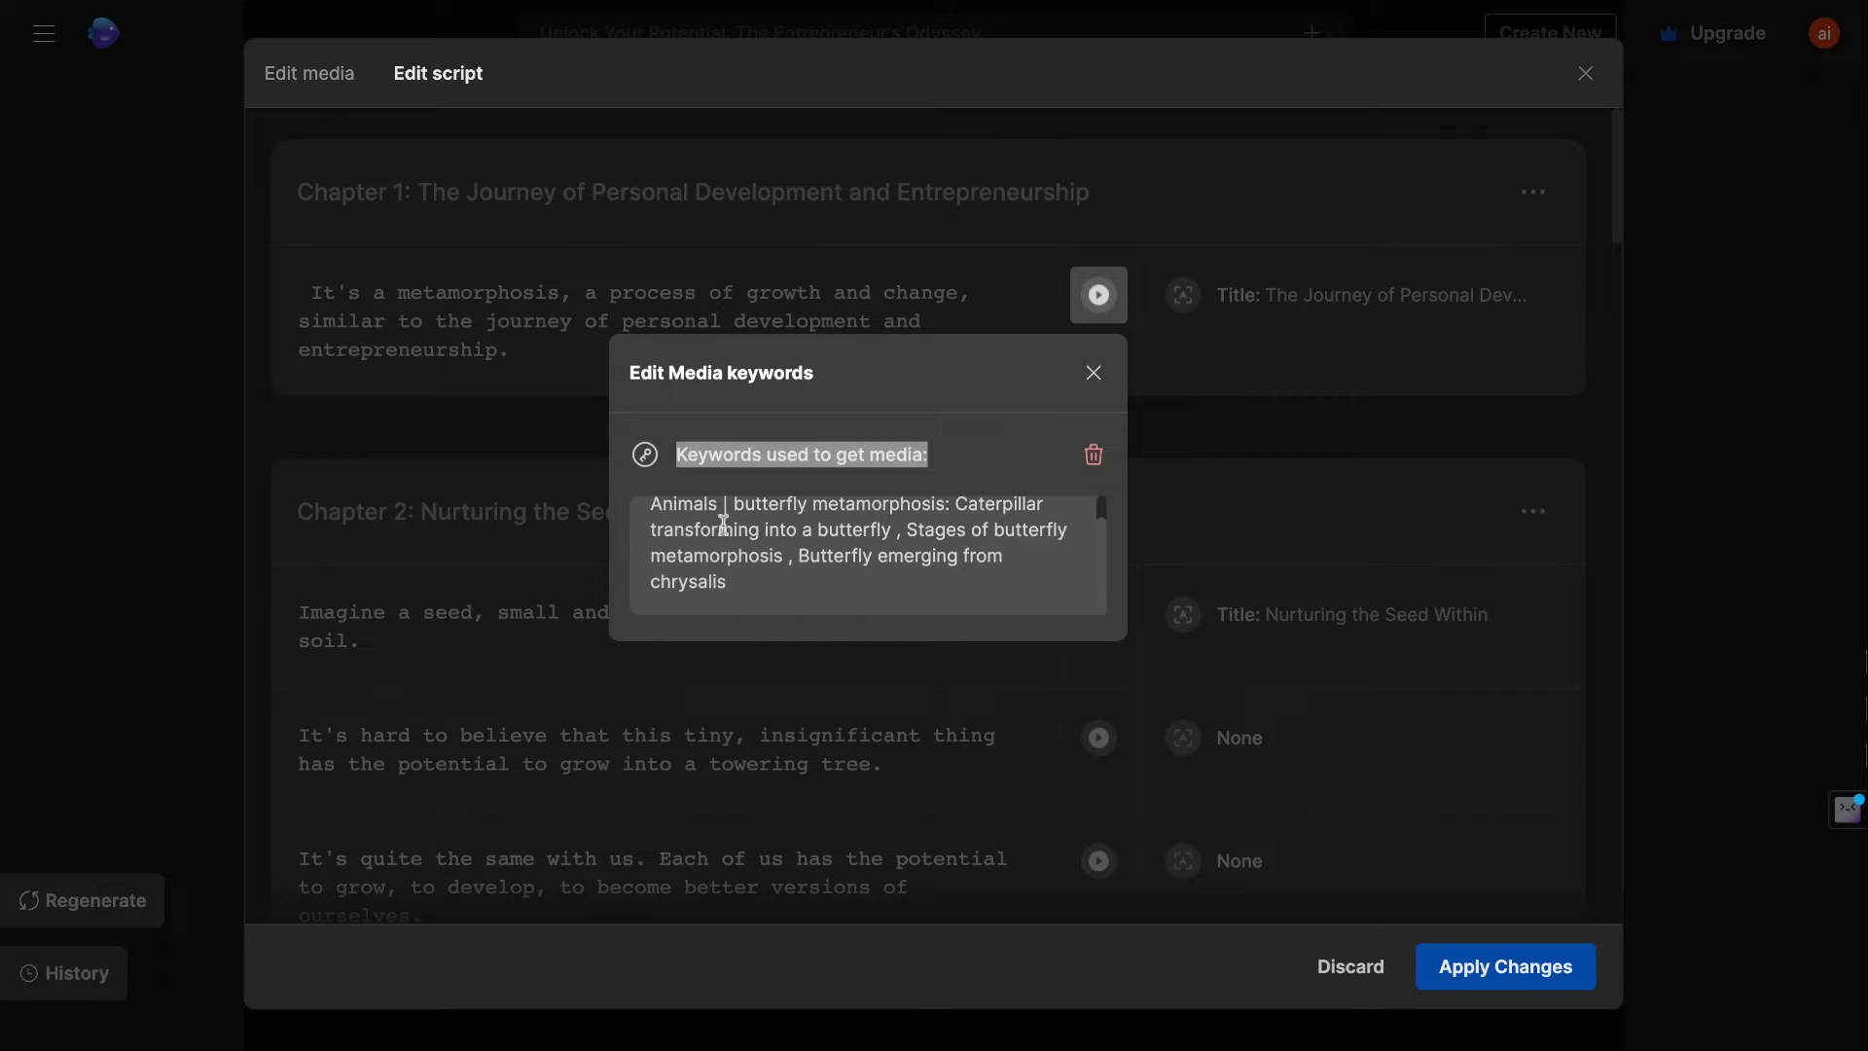
pyautogui.scroll(1, 775, 559)
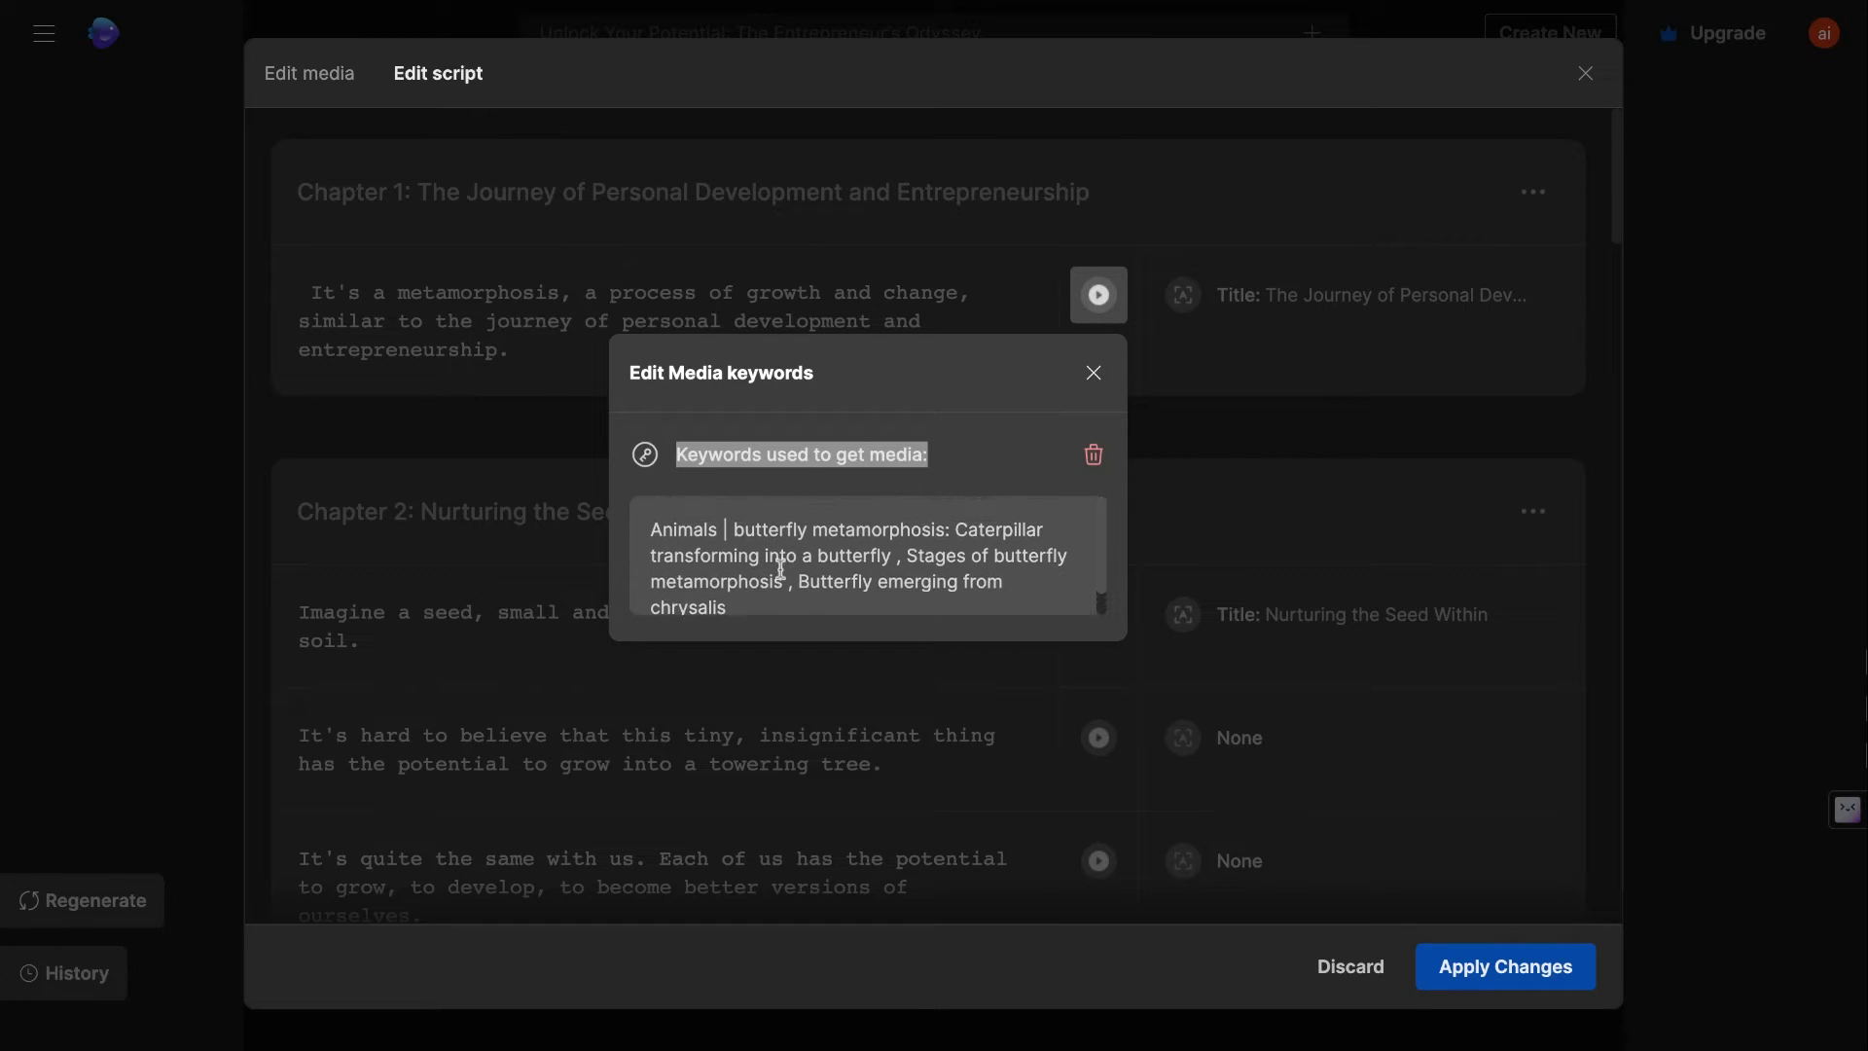
pyautogui.scroll(-1, 921, 555)
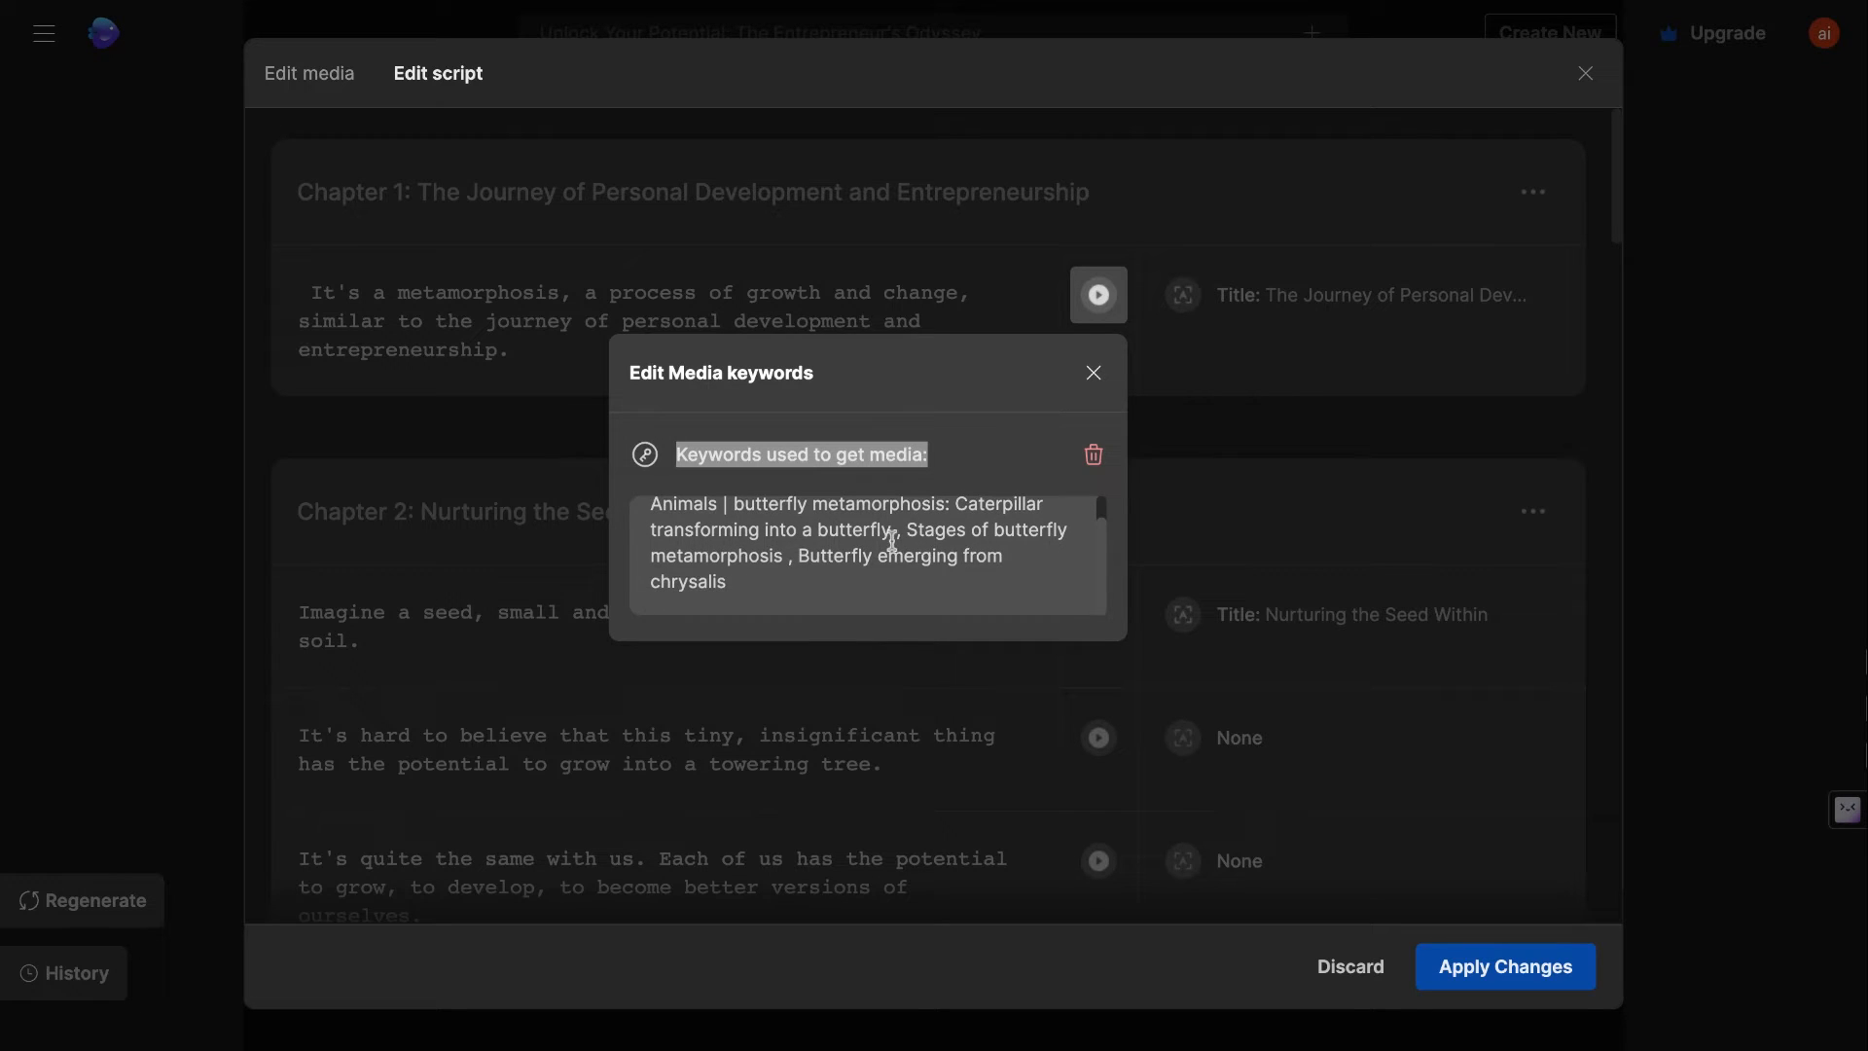
pyautogui.click(813, 558)
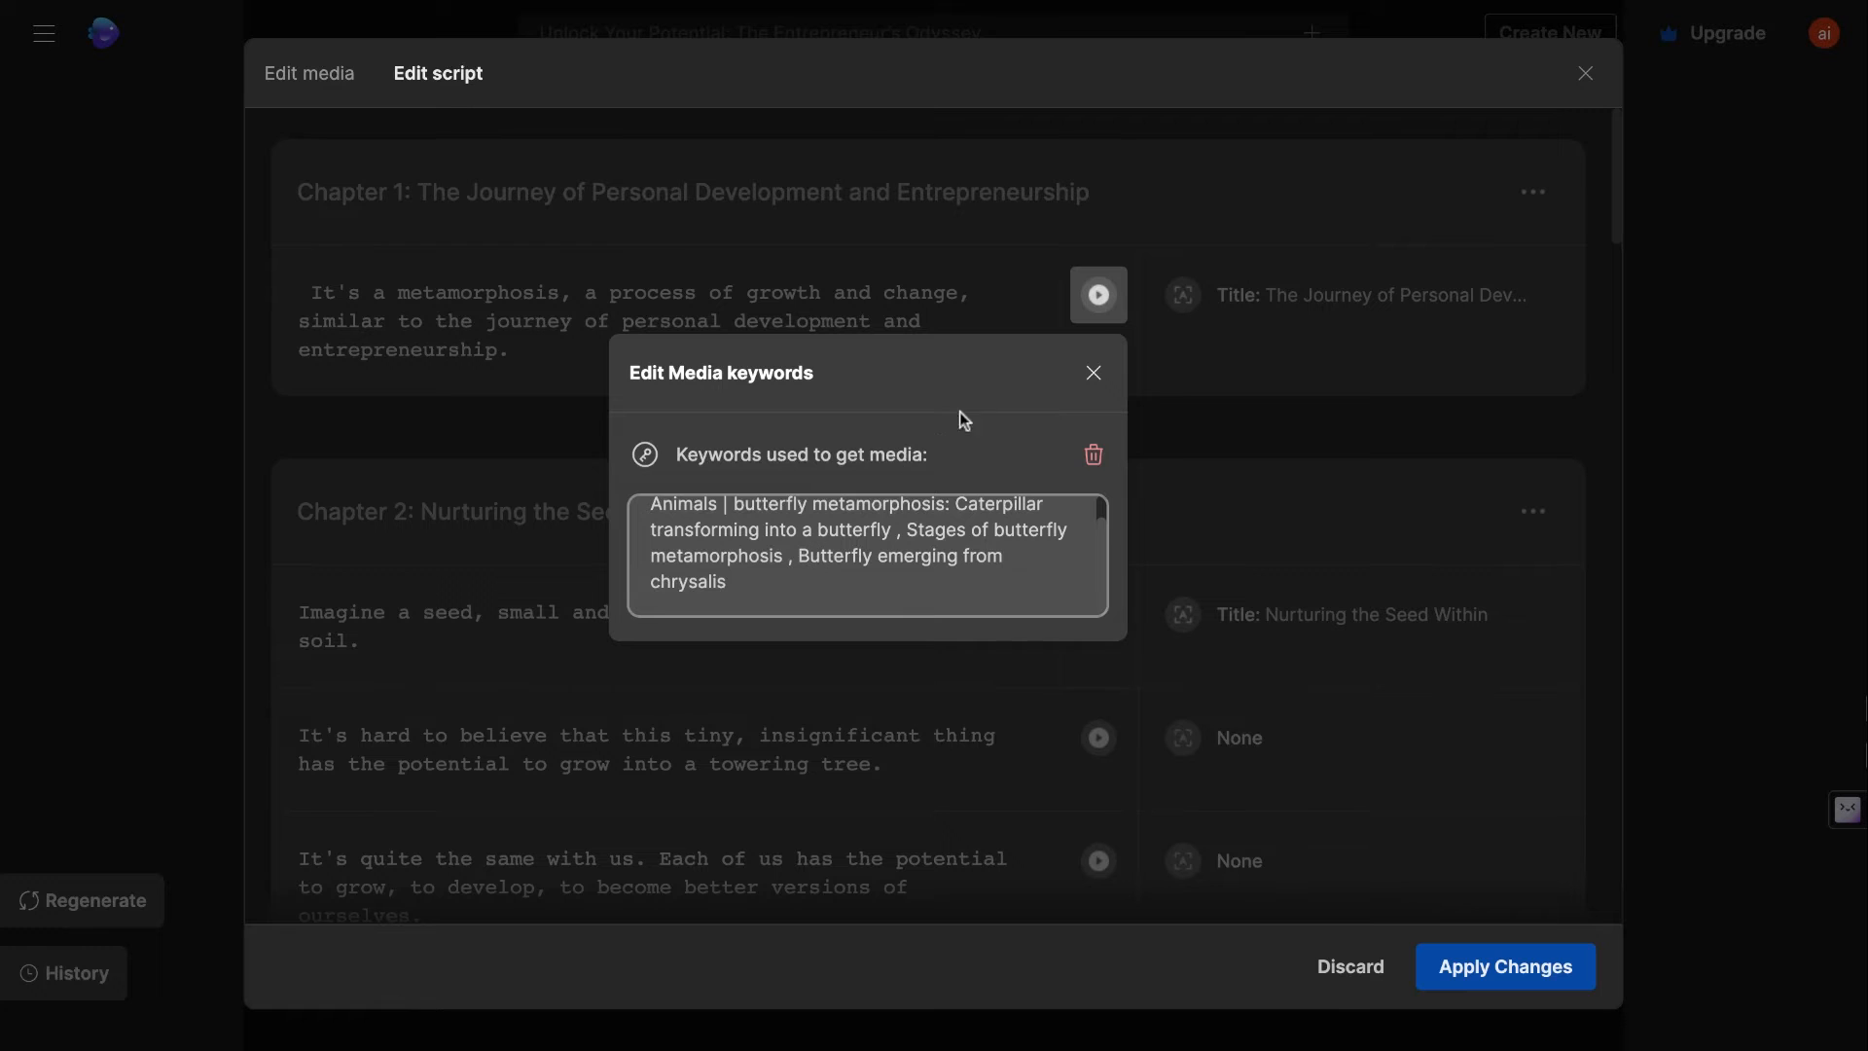
pyautogui.click(1094, 372)
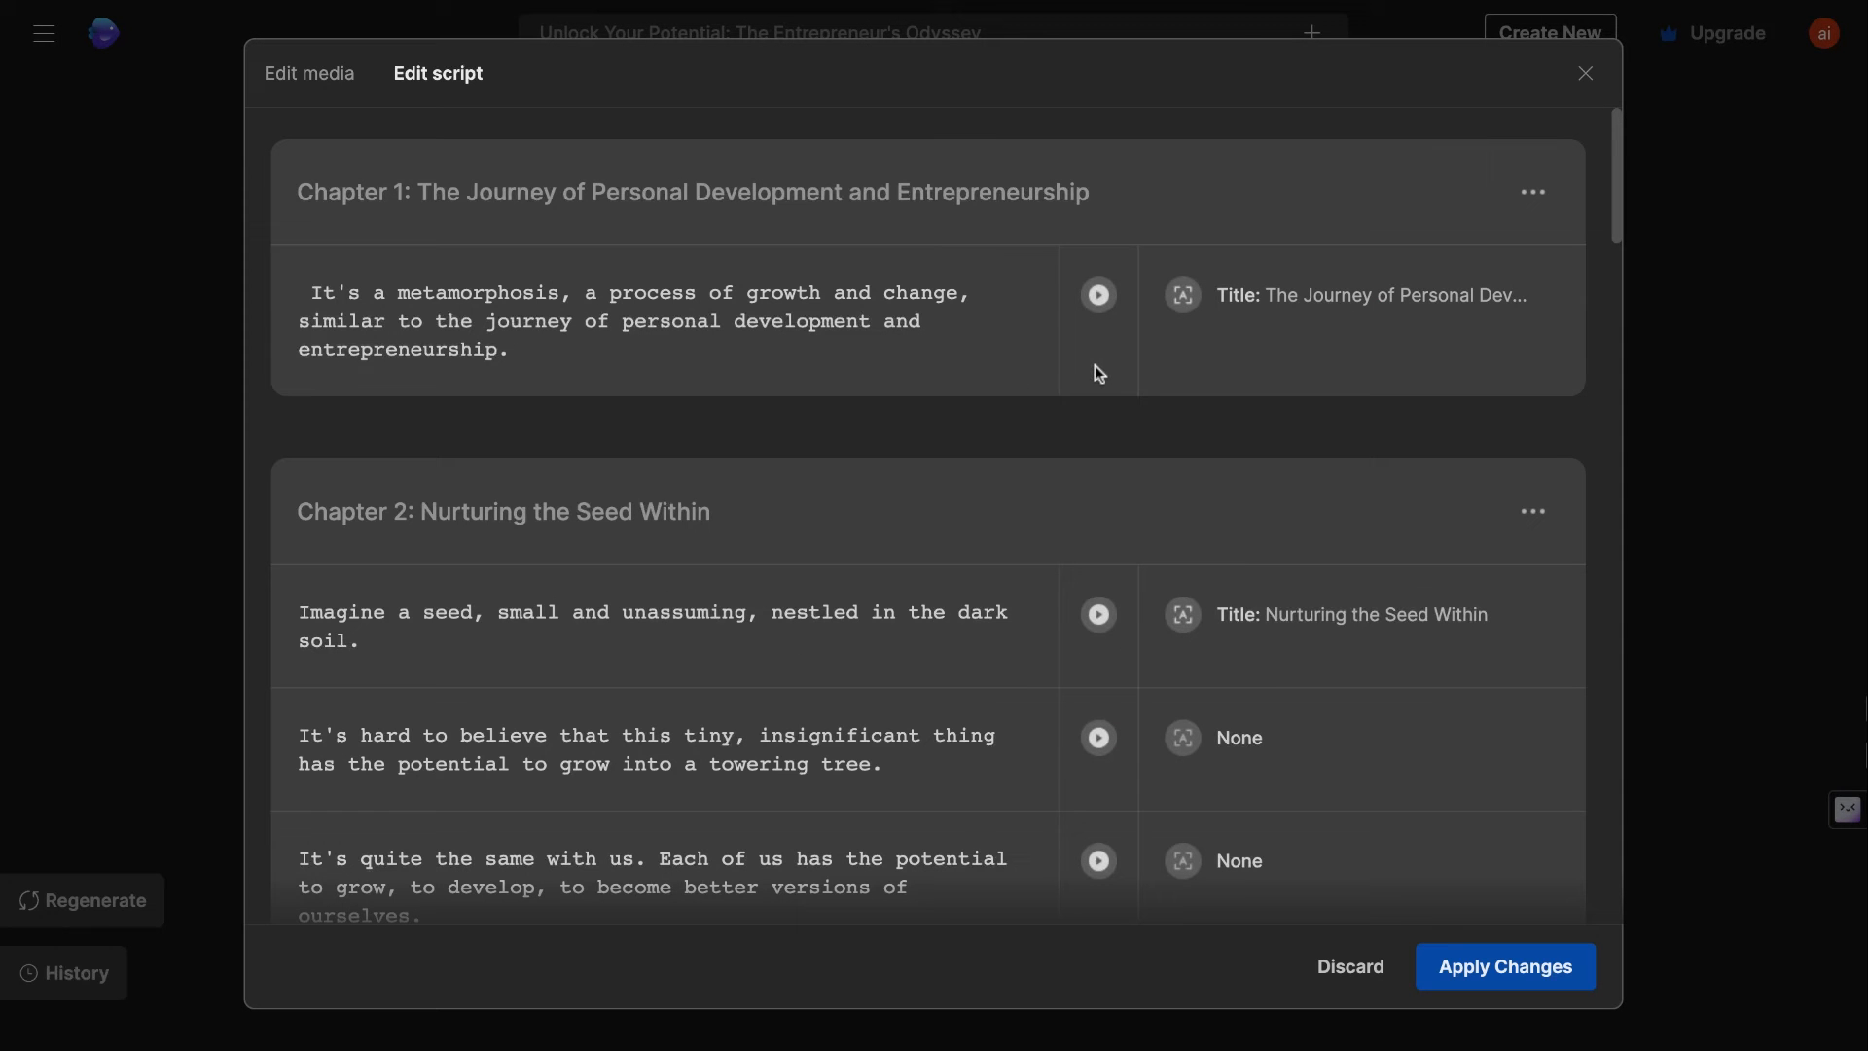
# Step: Examine the Chapter 1 title text element, including its style and wording, and check the passage's media keywords again
pyautogui.click(609, 317)
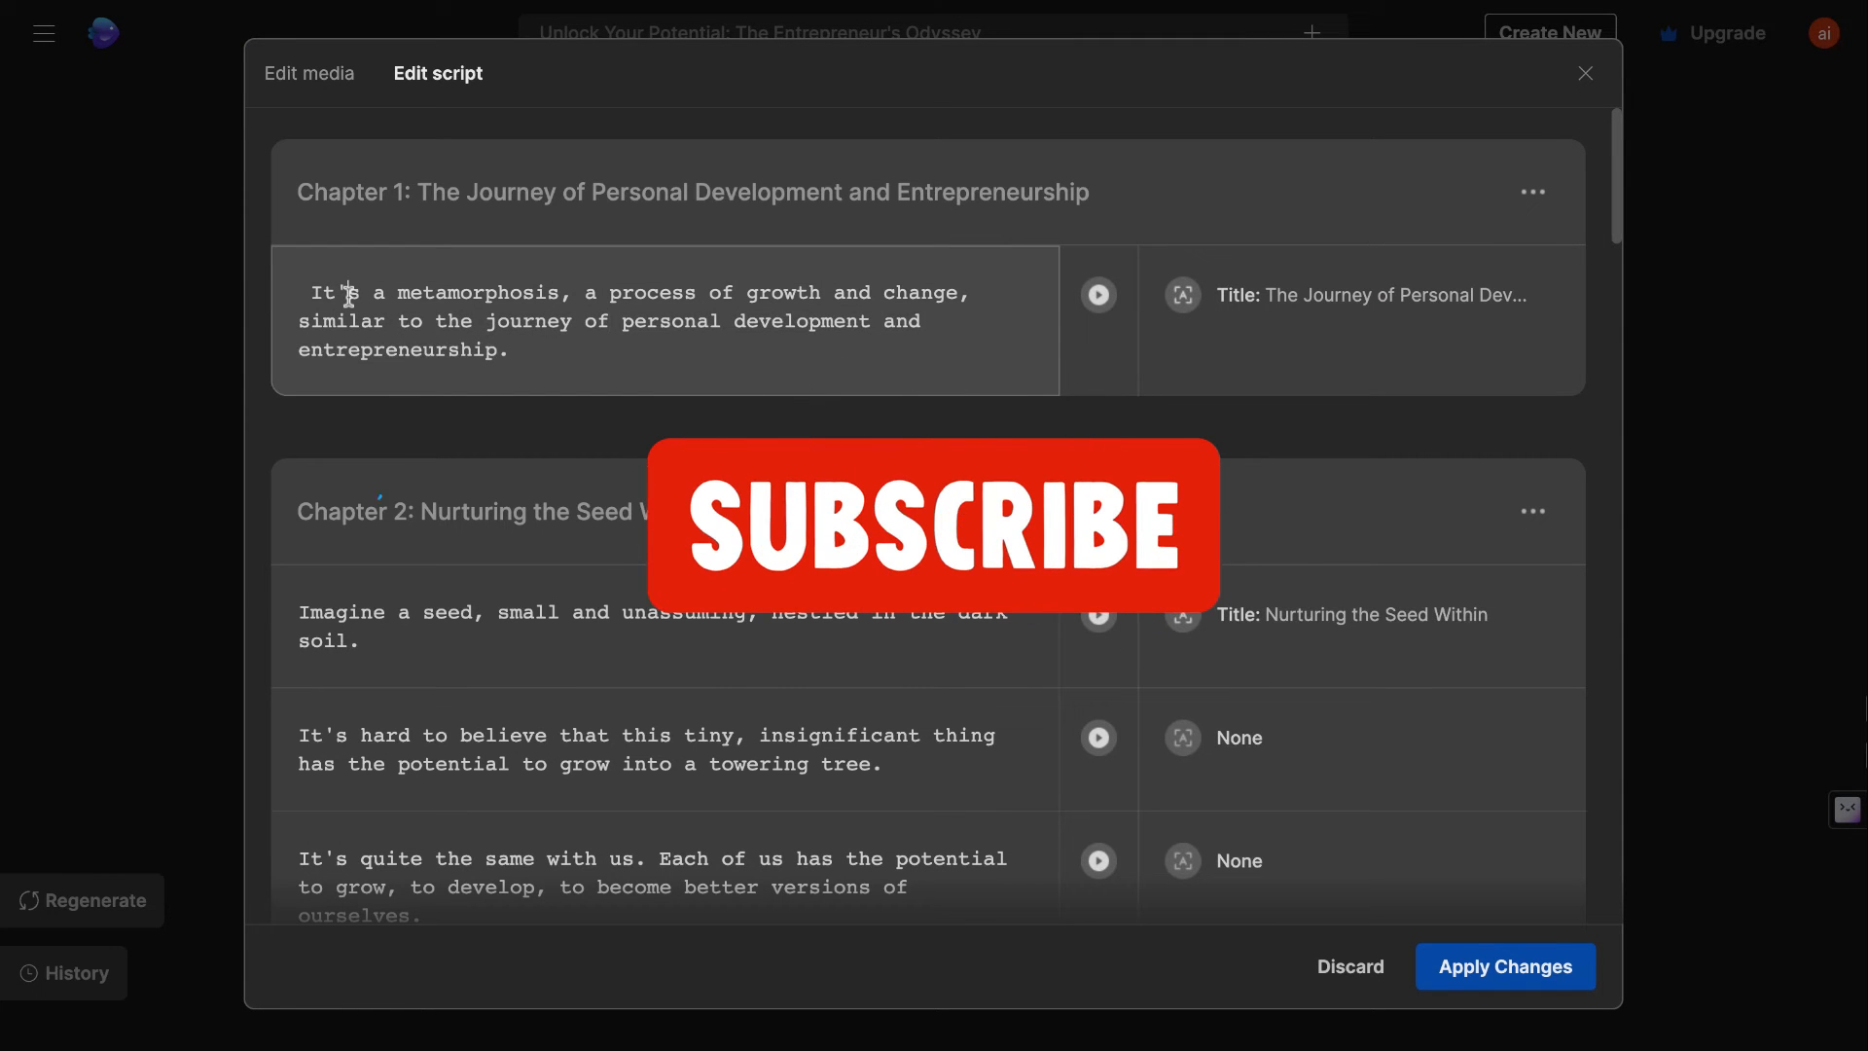
pyautogui.click(1098, 295)
pyautogui.click(1288, 310)
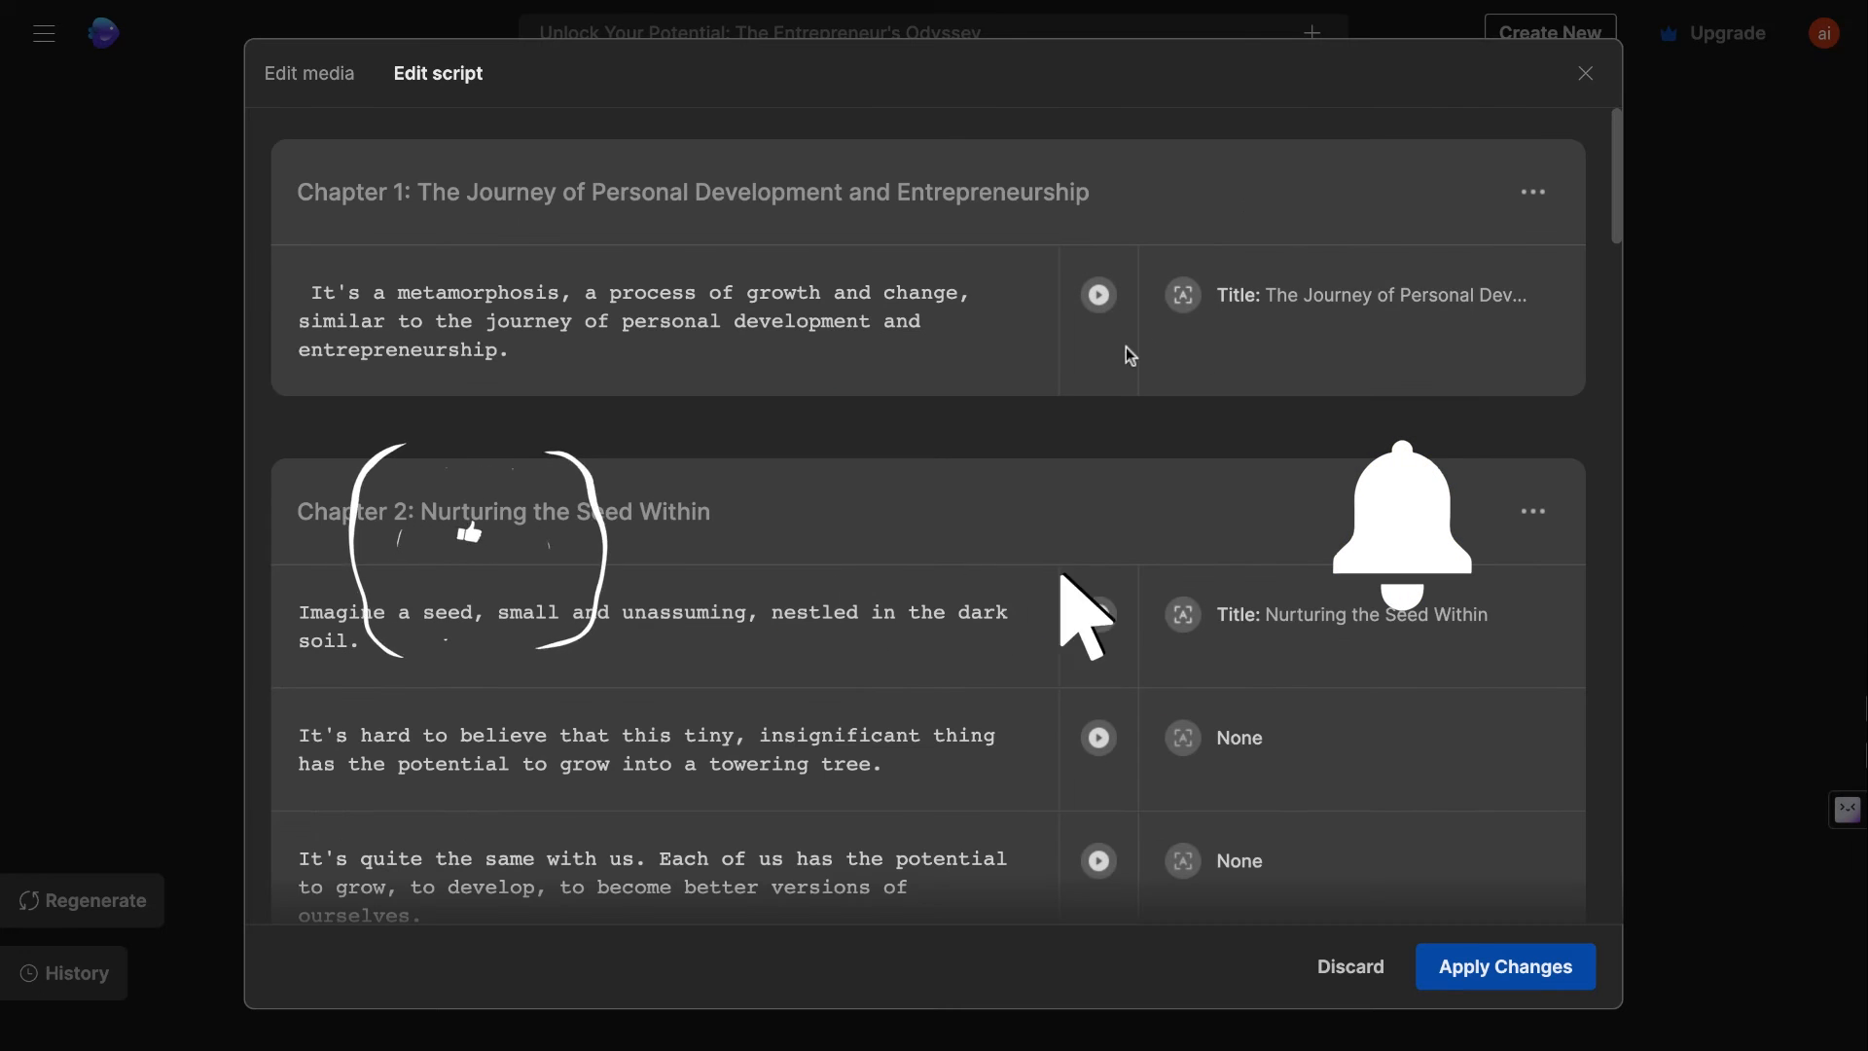
pyautogui.click(1323, 317)
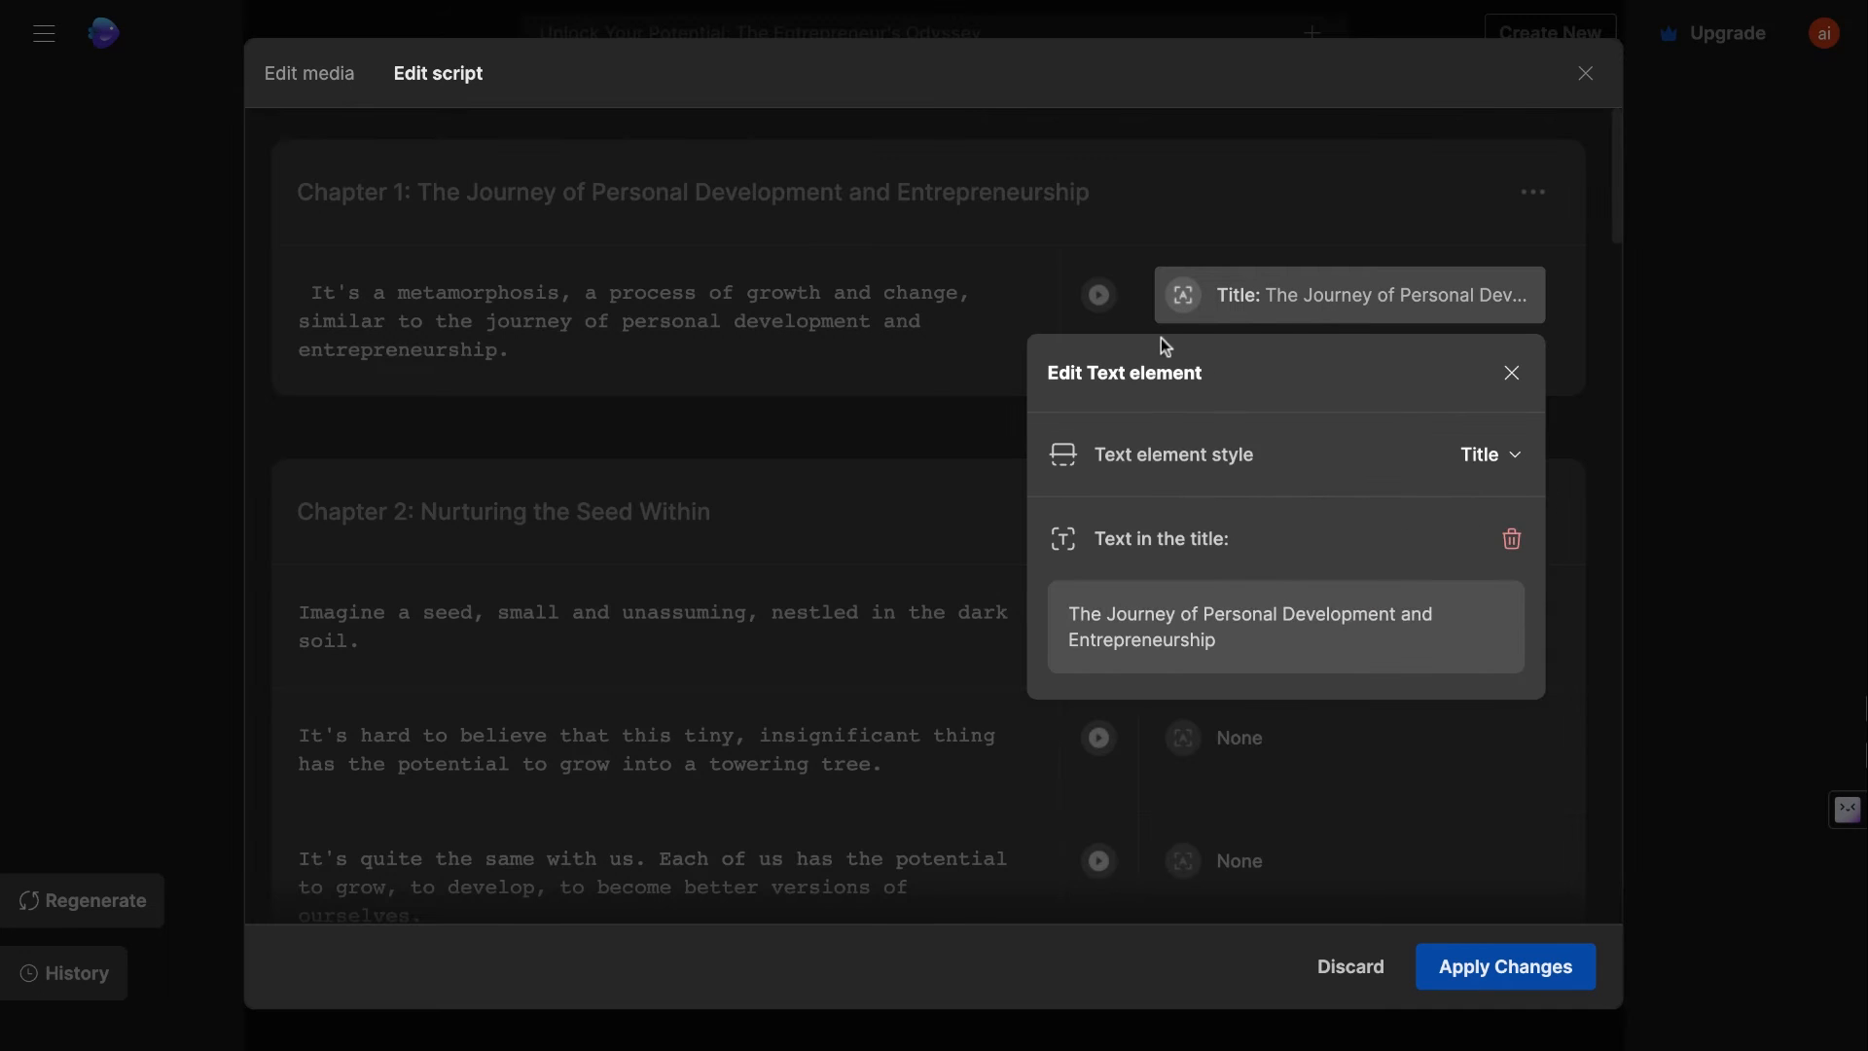
pyautogui.click(1107, 301)
pyautogui.click(1099, 297)
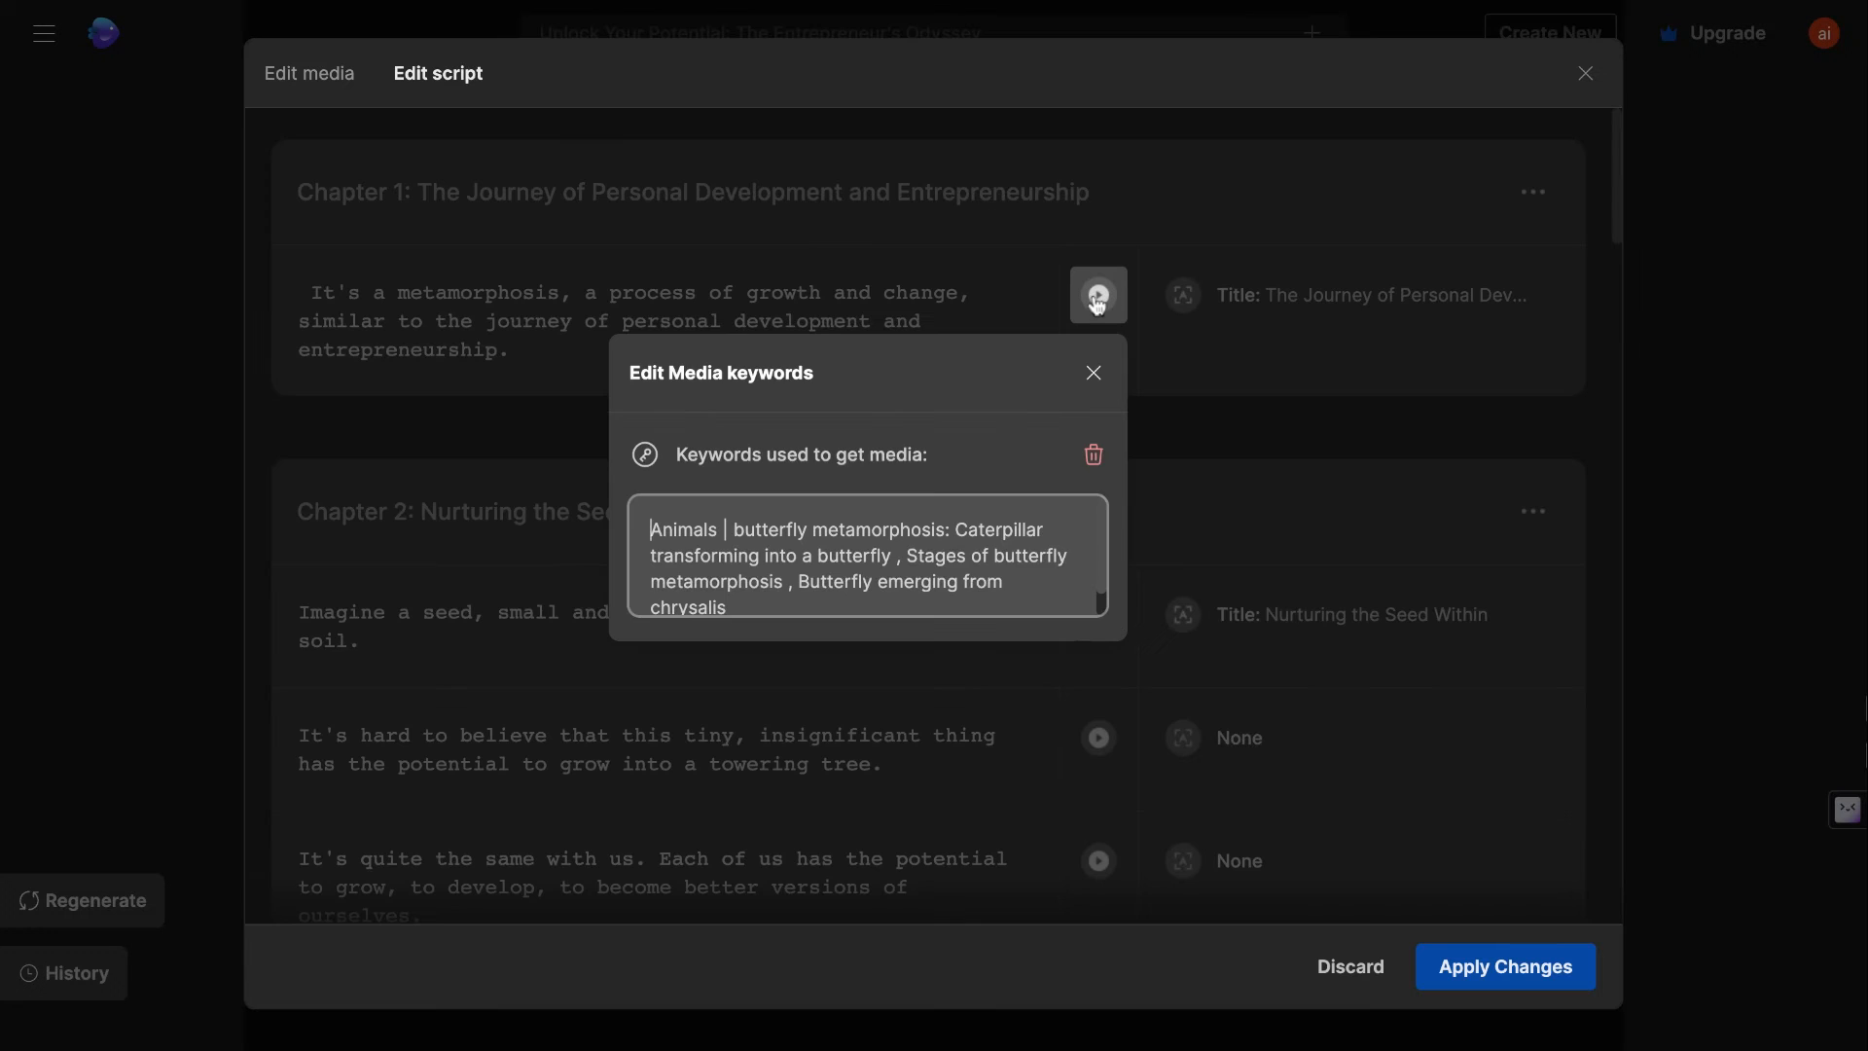
pyautogui.click(1097, 302)
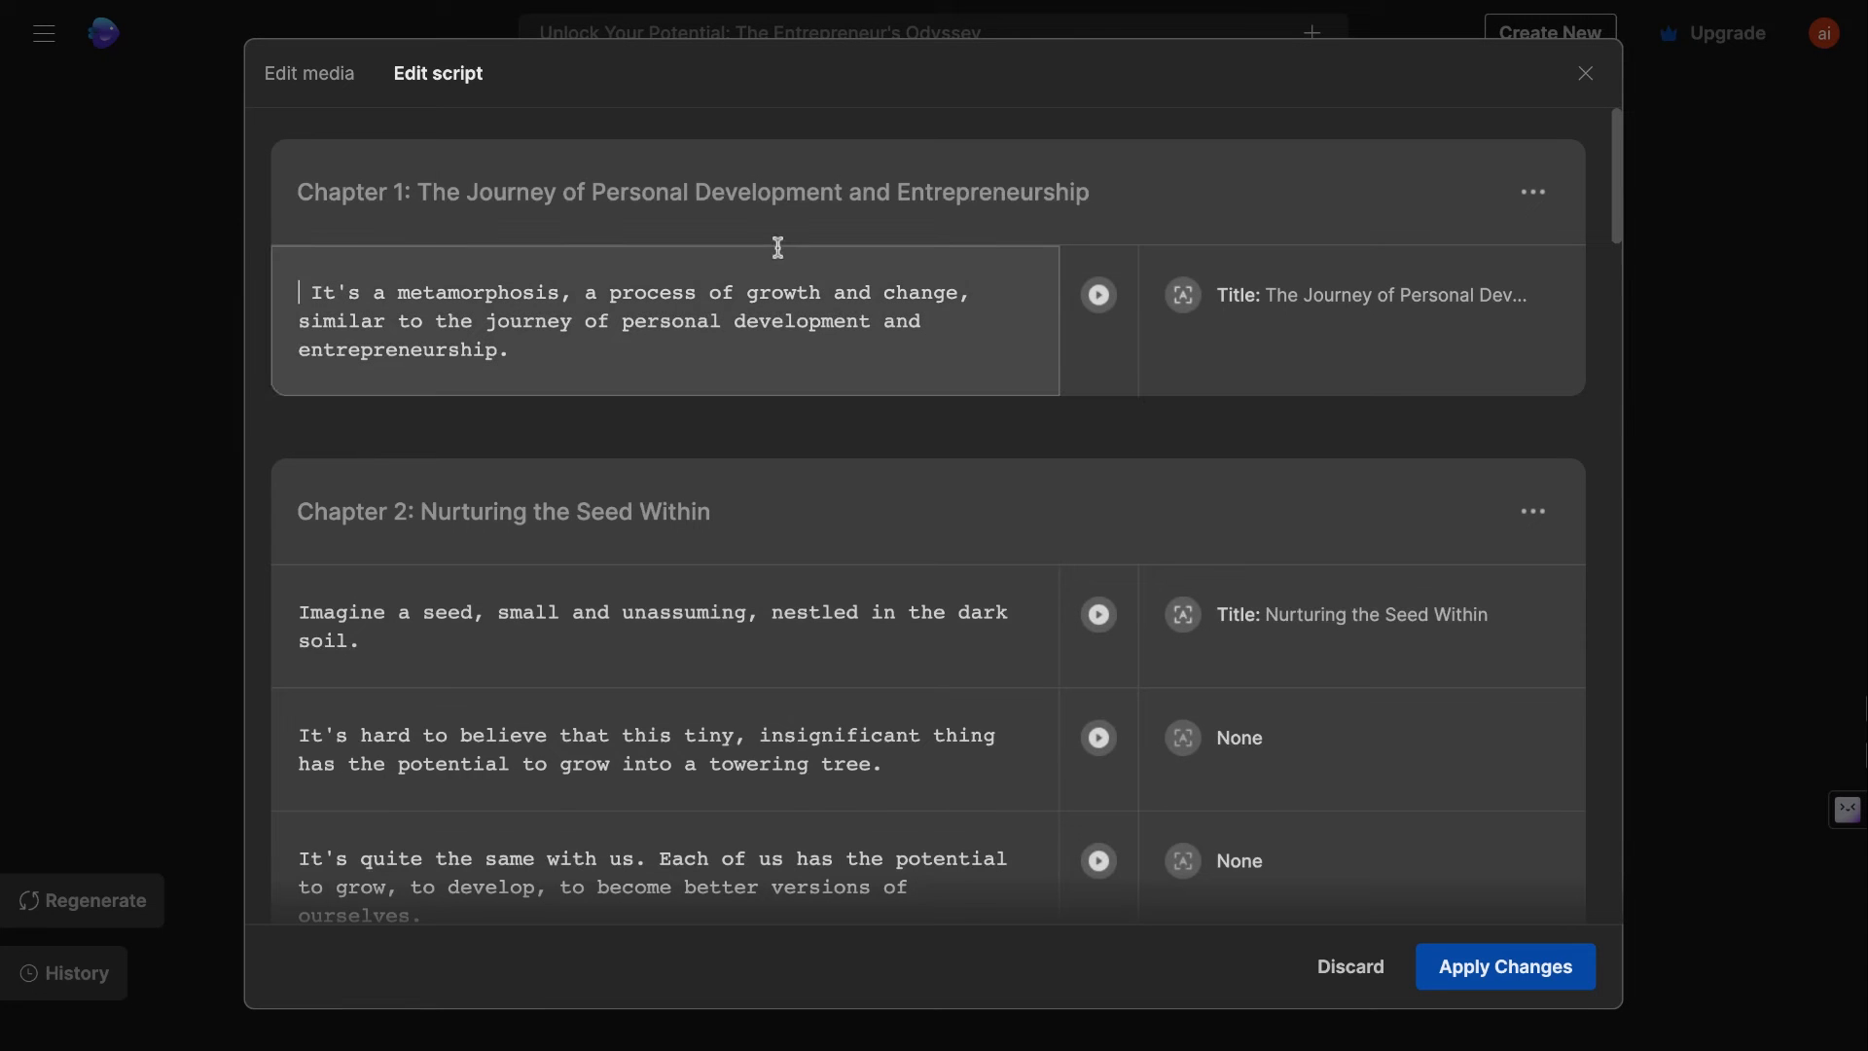
# Step: Apply the edited Chapter 1 script to the video
pyautogui.click(328, 76)
pyautogui.click(1228, 603)
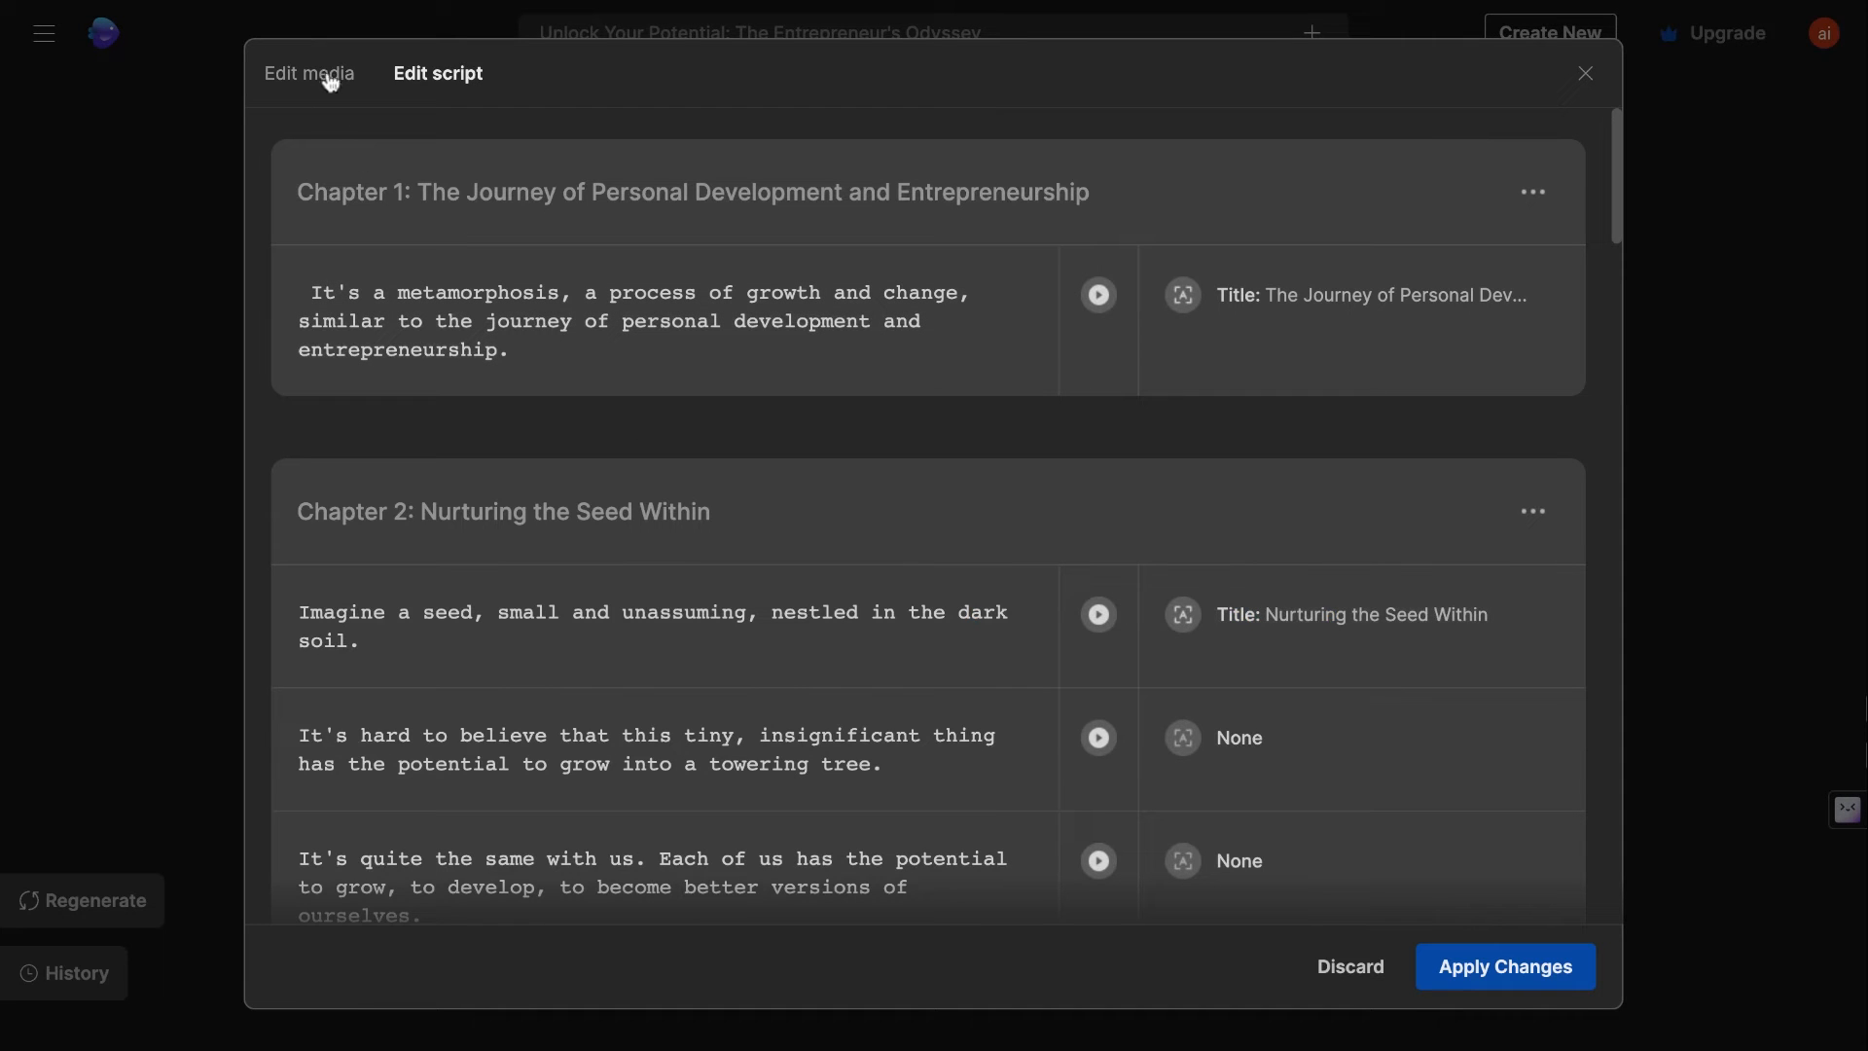
pyautogui.click(1510, 972)
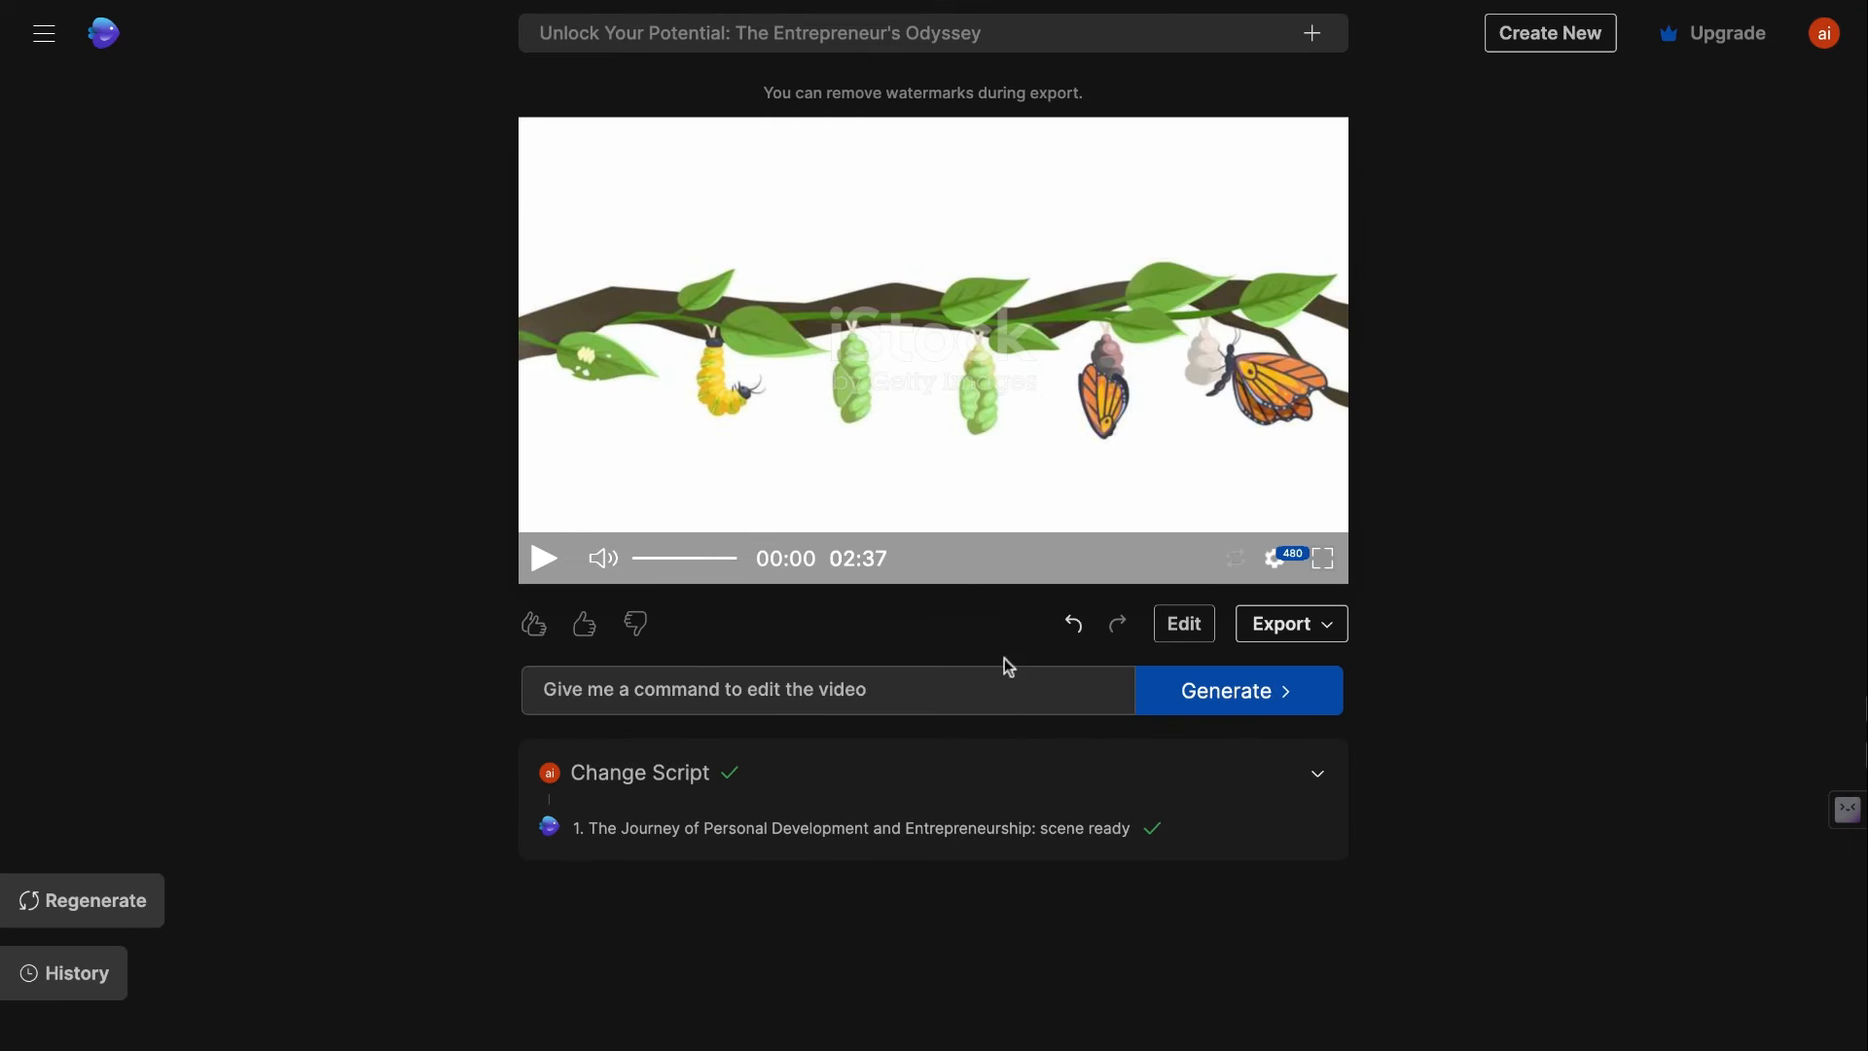
# Step: Generate an edit with the suggested command "Delete the second scene. It's not really relevant." and play the updated video
pyautogui.click(888, 690)
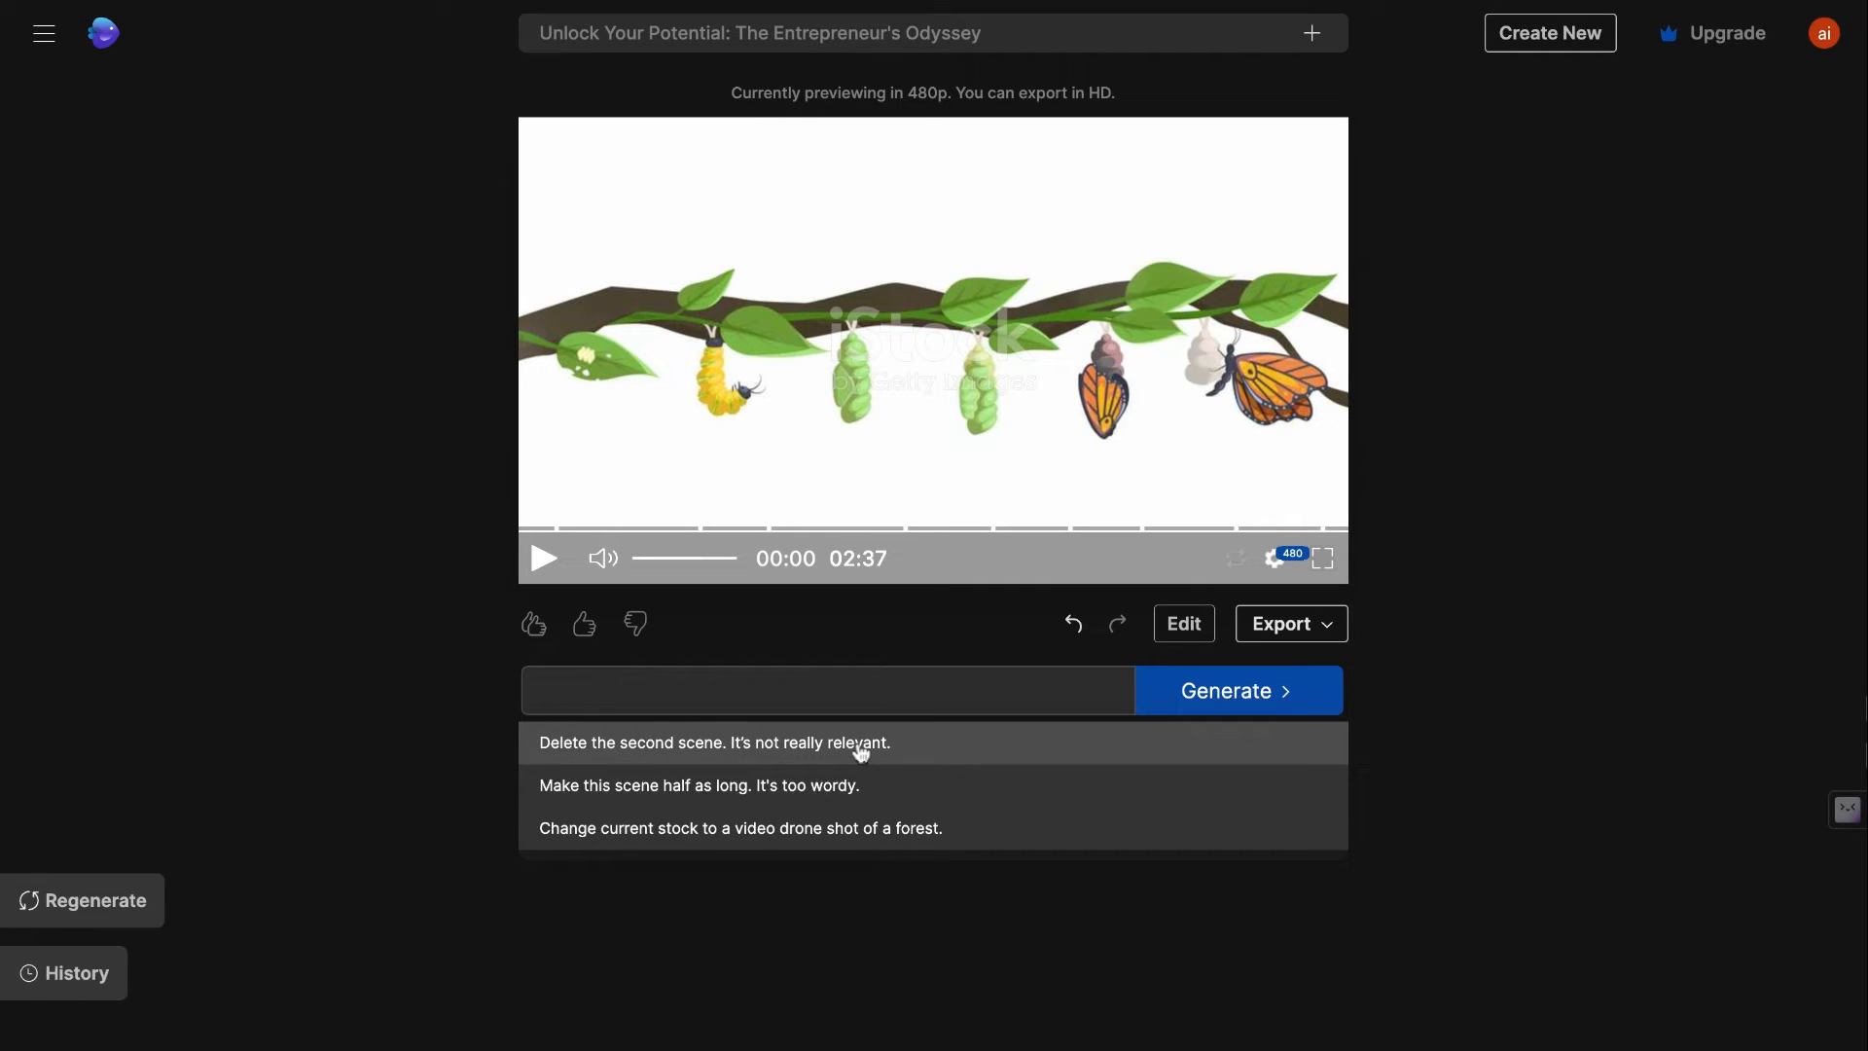
pyautogui.click(715, 742)
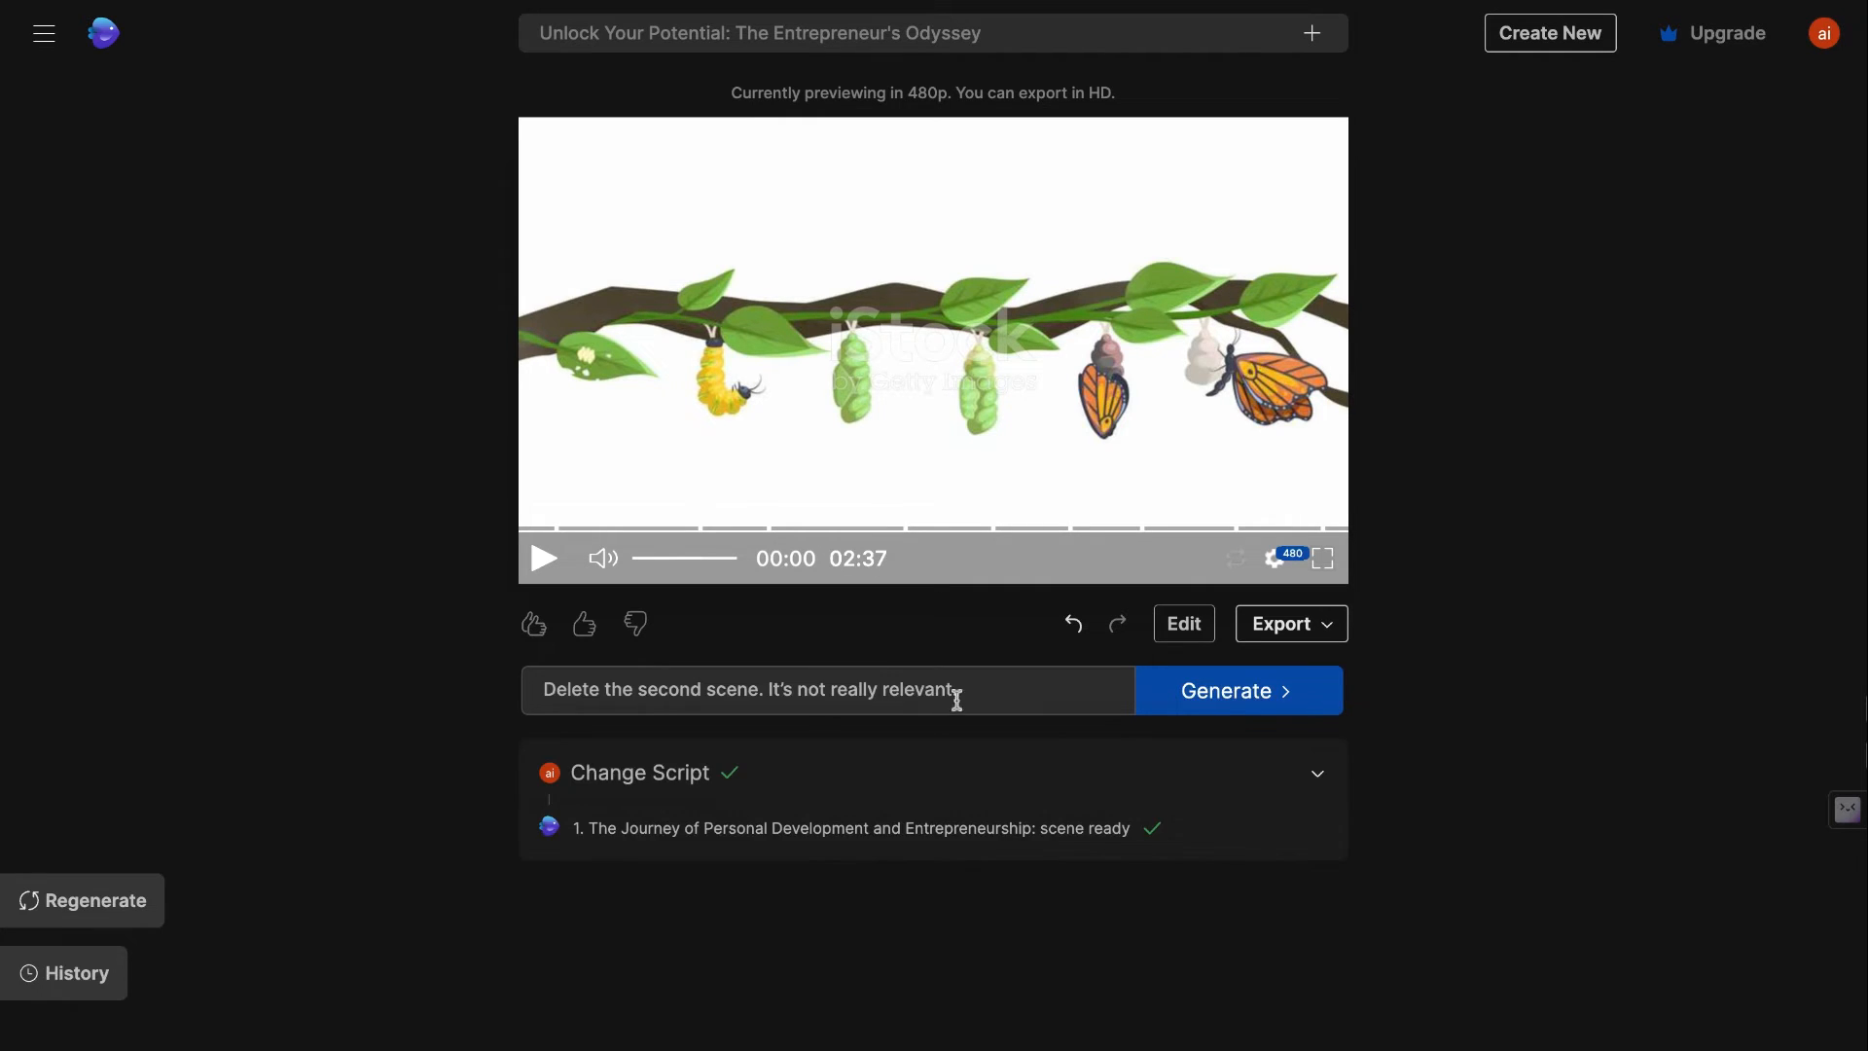
pyautogui.click(1179, 697)
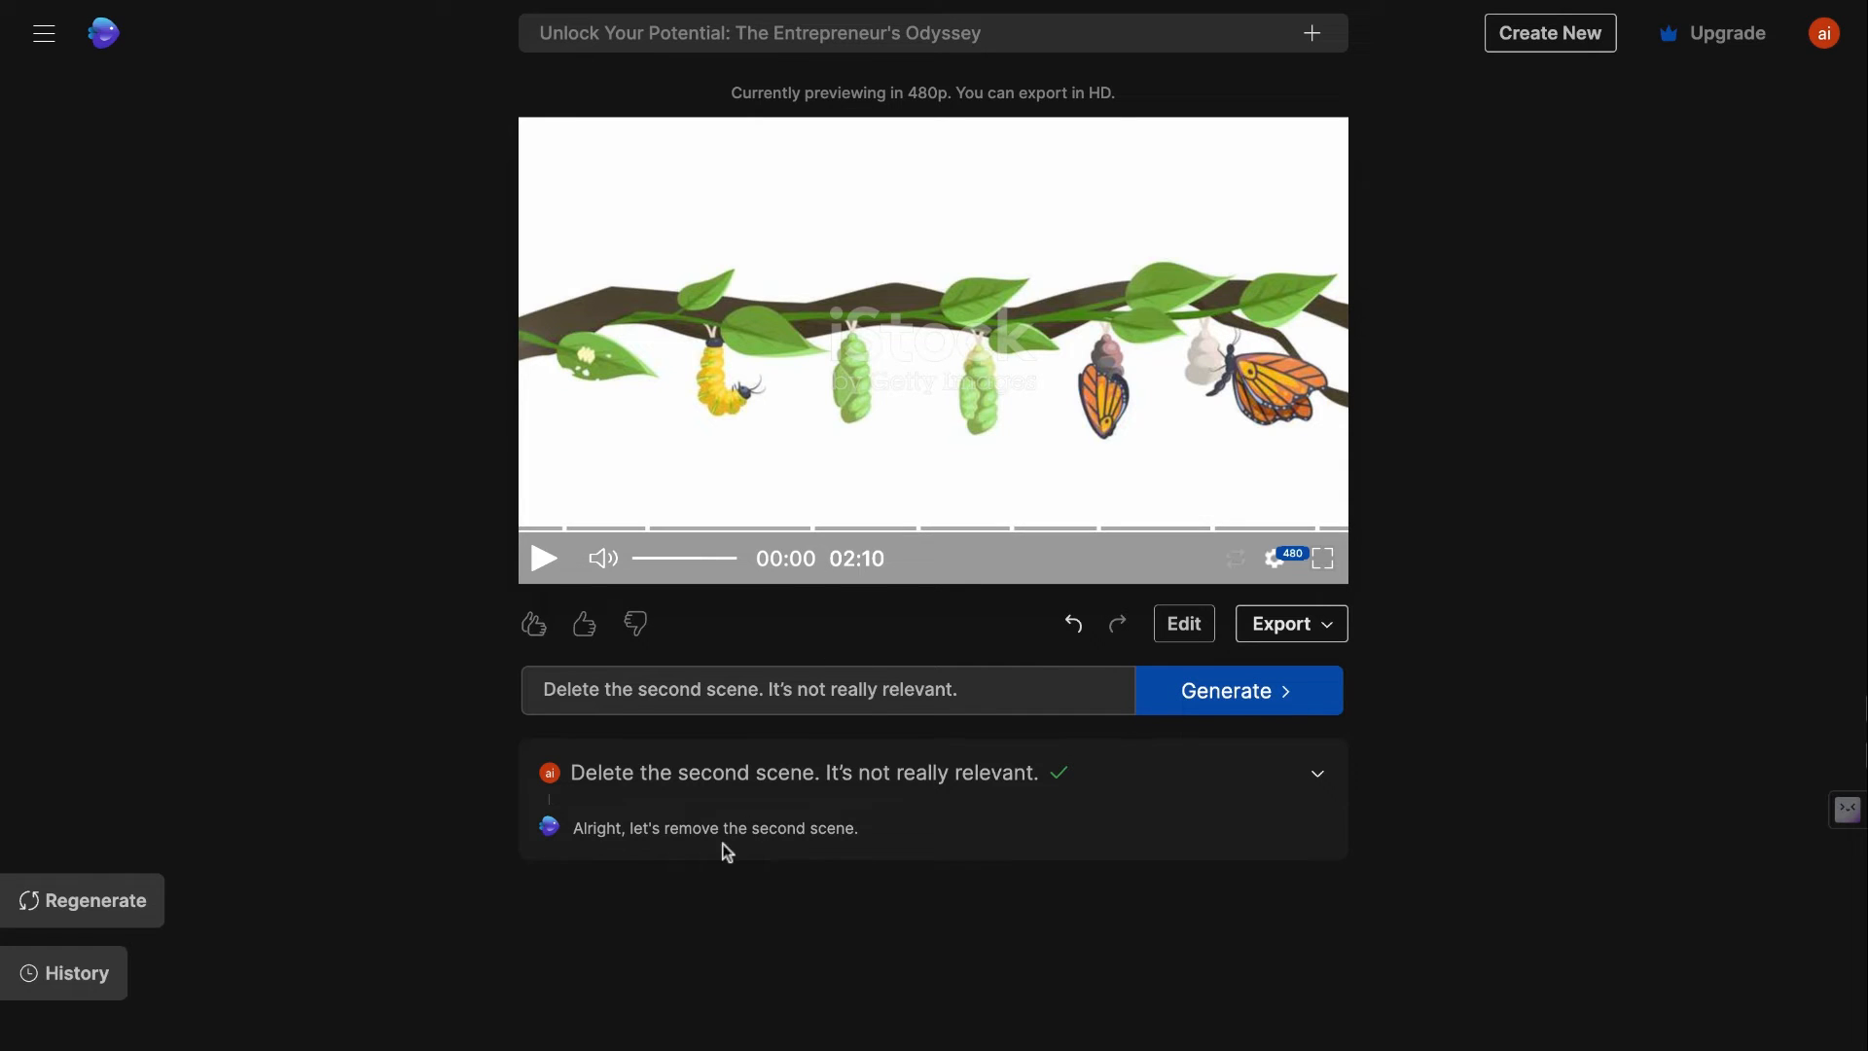
pyautogui.tripleClick(575, 832)
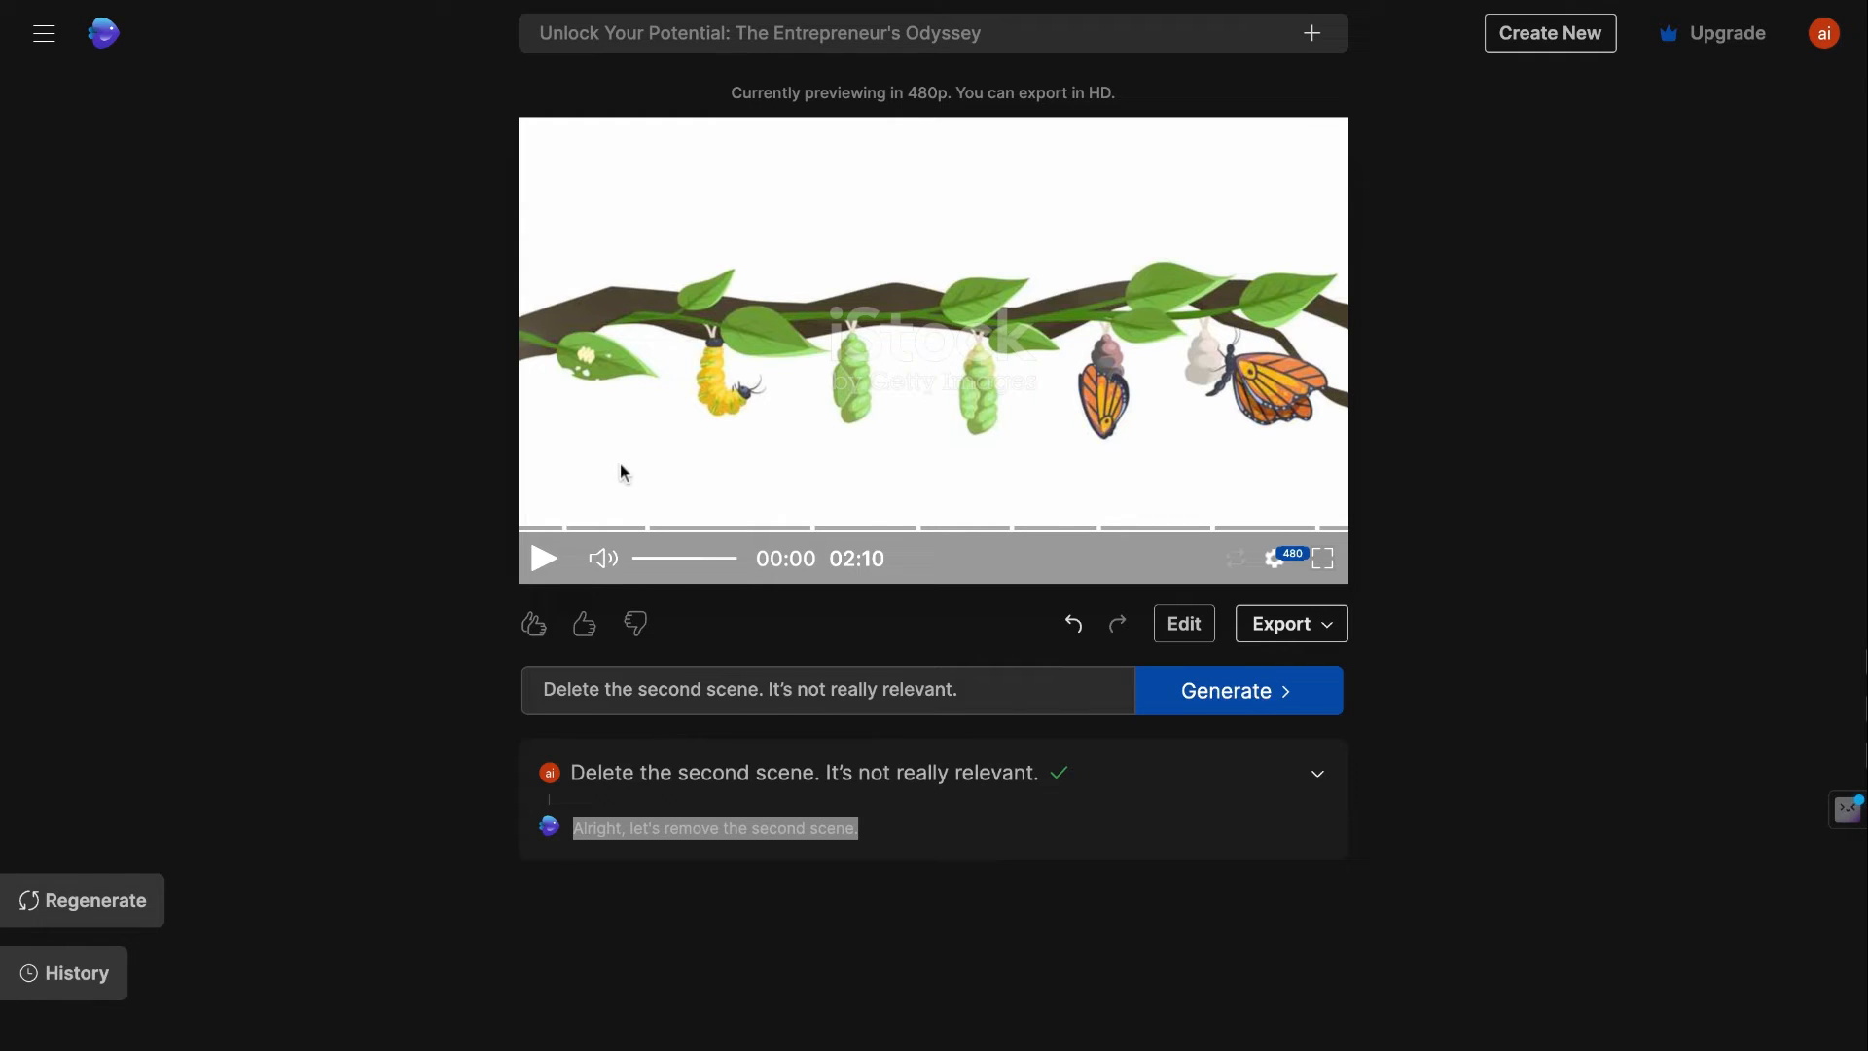
pyautogui.click(732, 179)
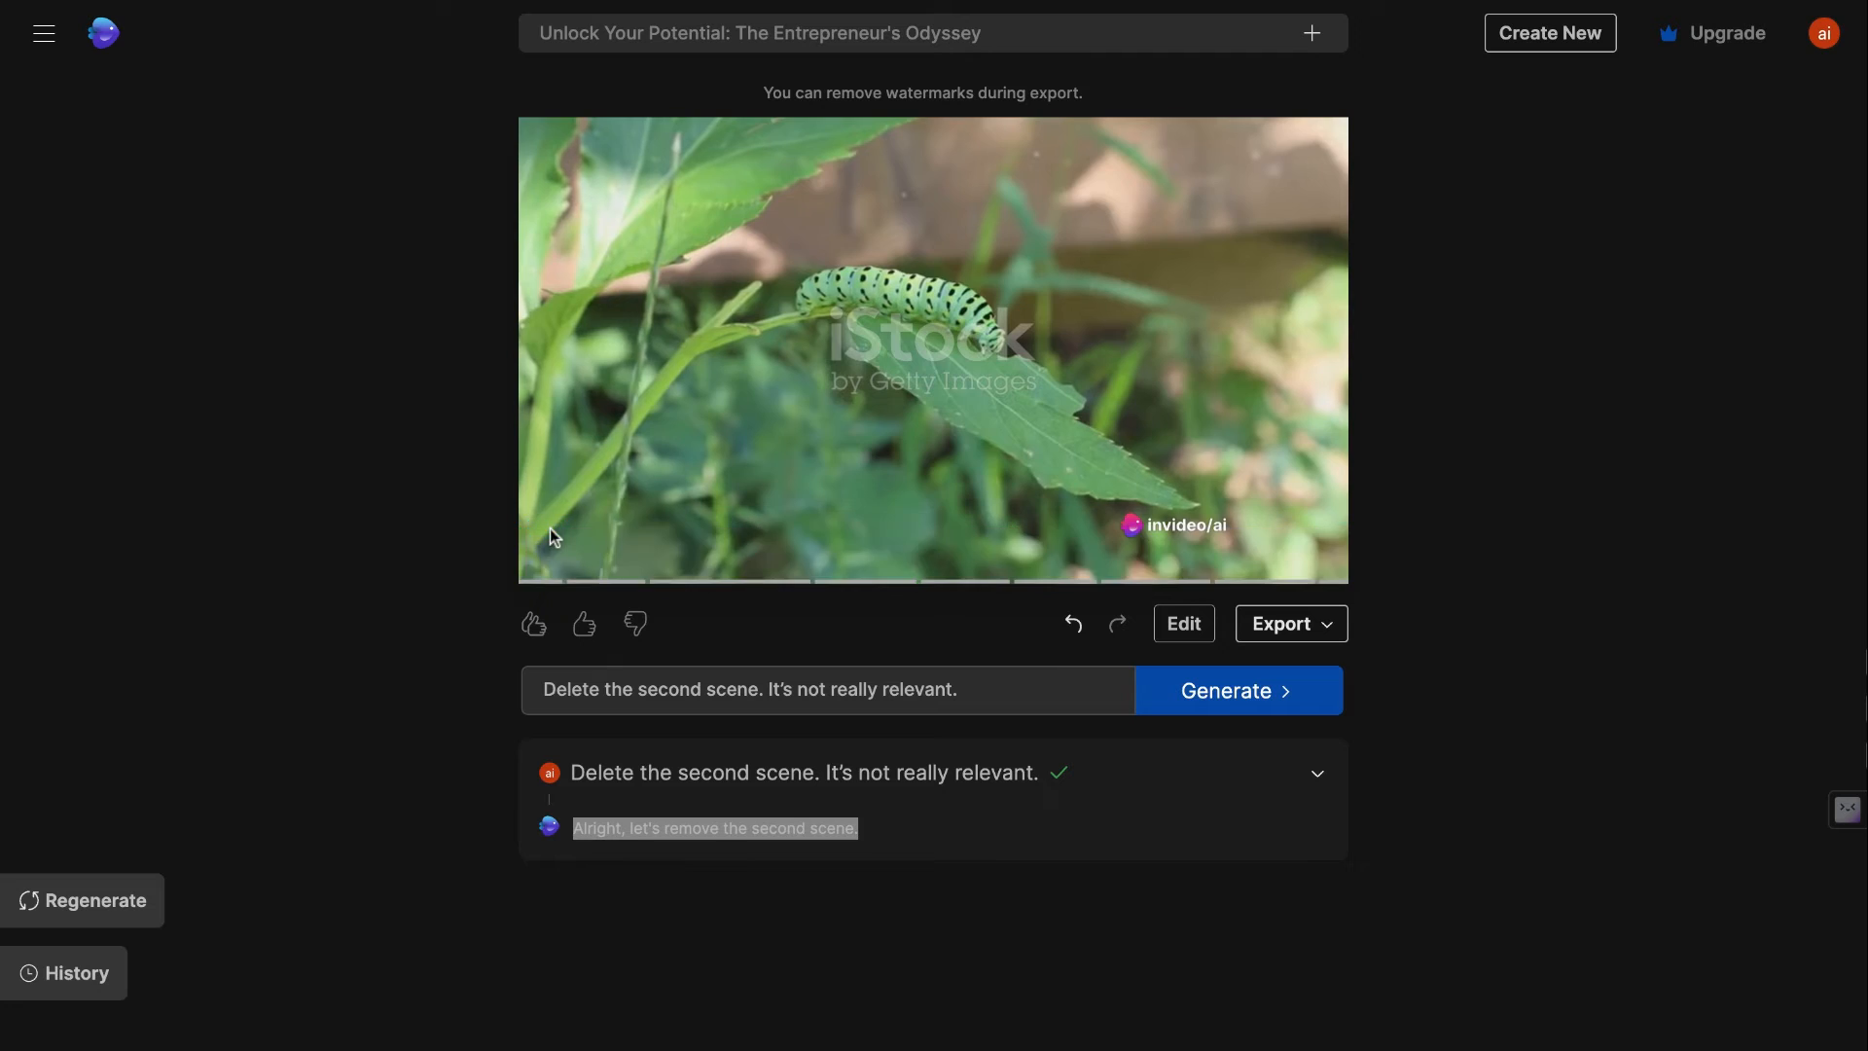
# Step: Open the media editor and replace the first Scene 1 clip with the media library image of the young man at computers
pyautogui.click(1183, 624)
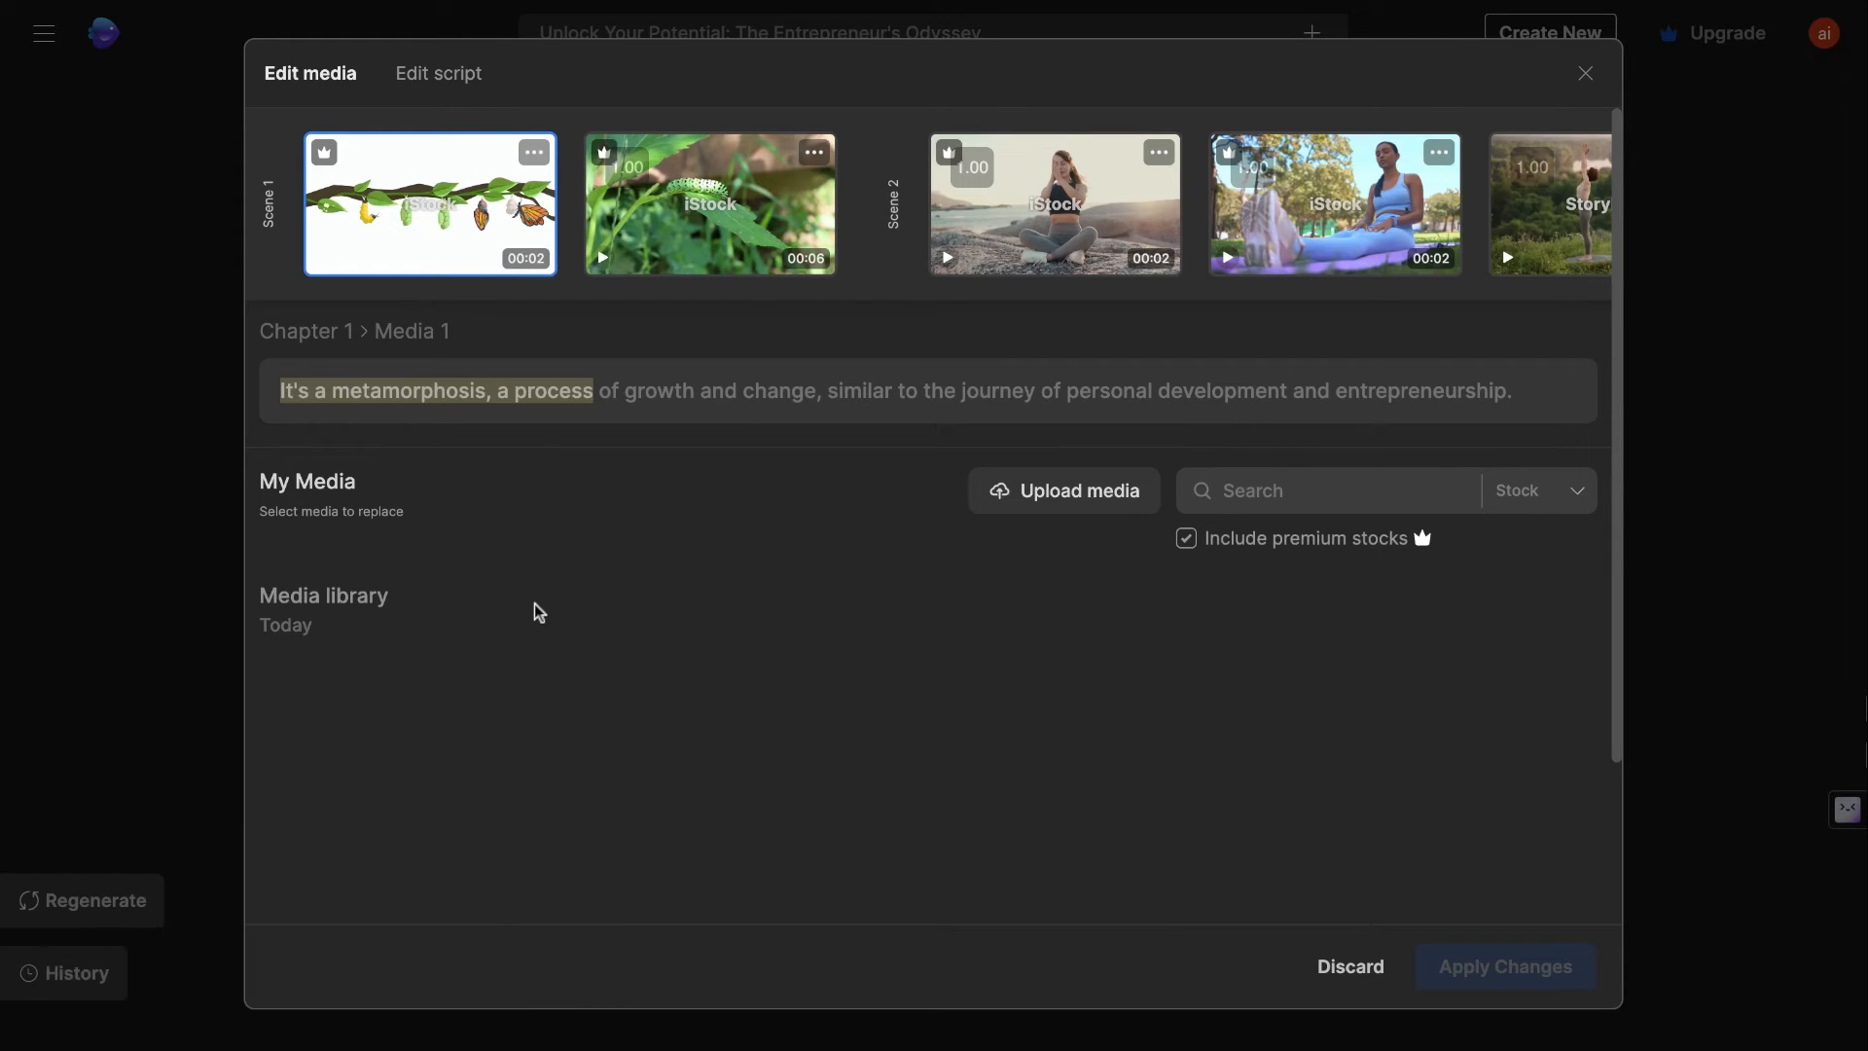
pyautogui.moveTo(389, 767)
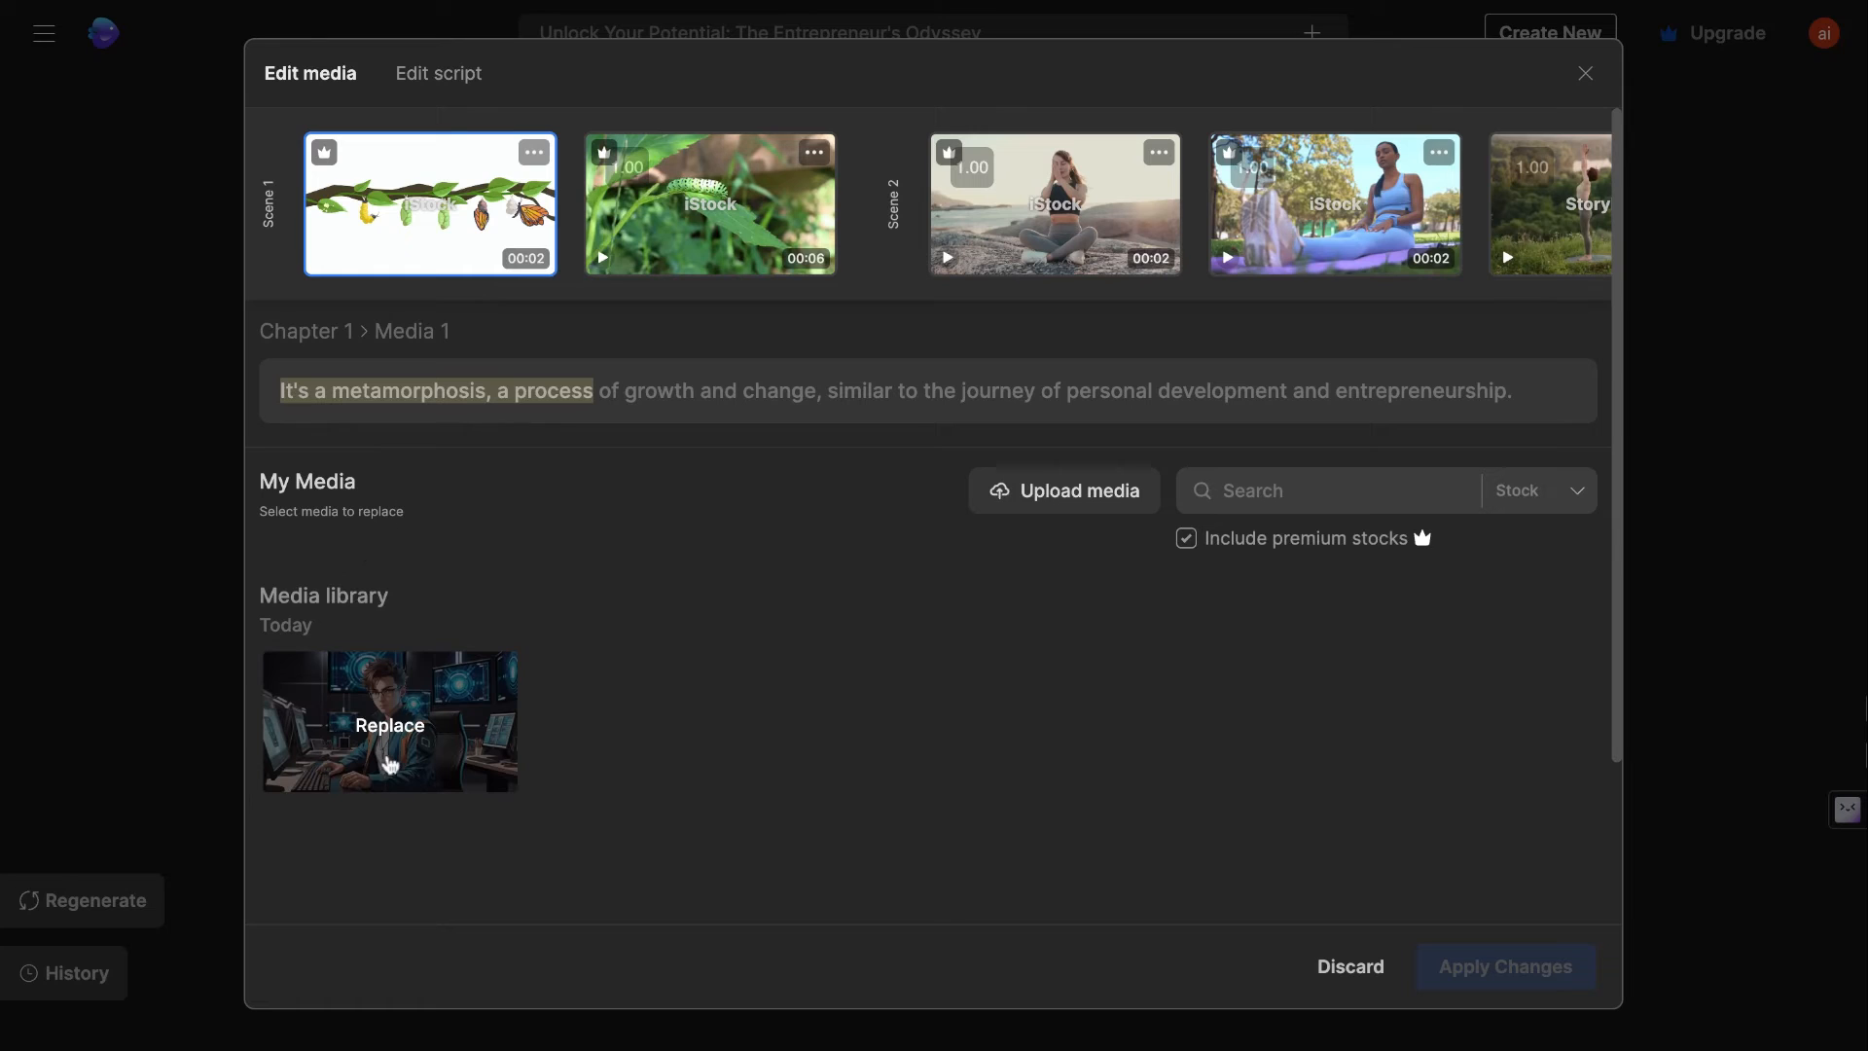
pyautogui.click(419, 734)
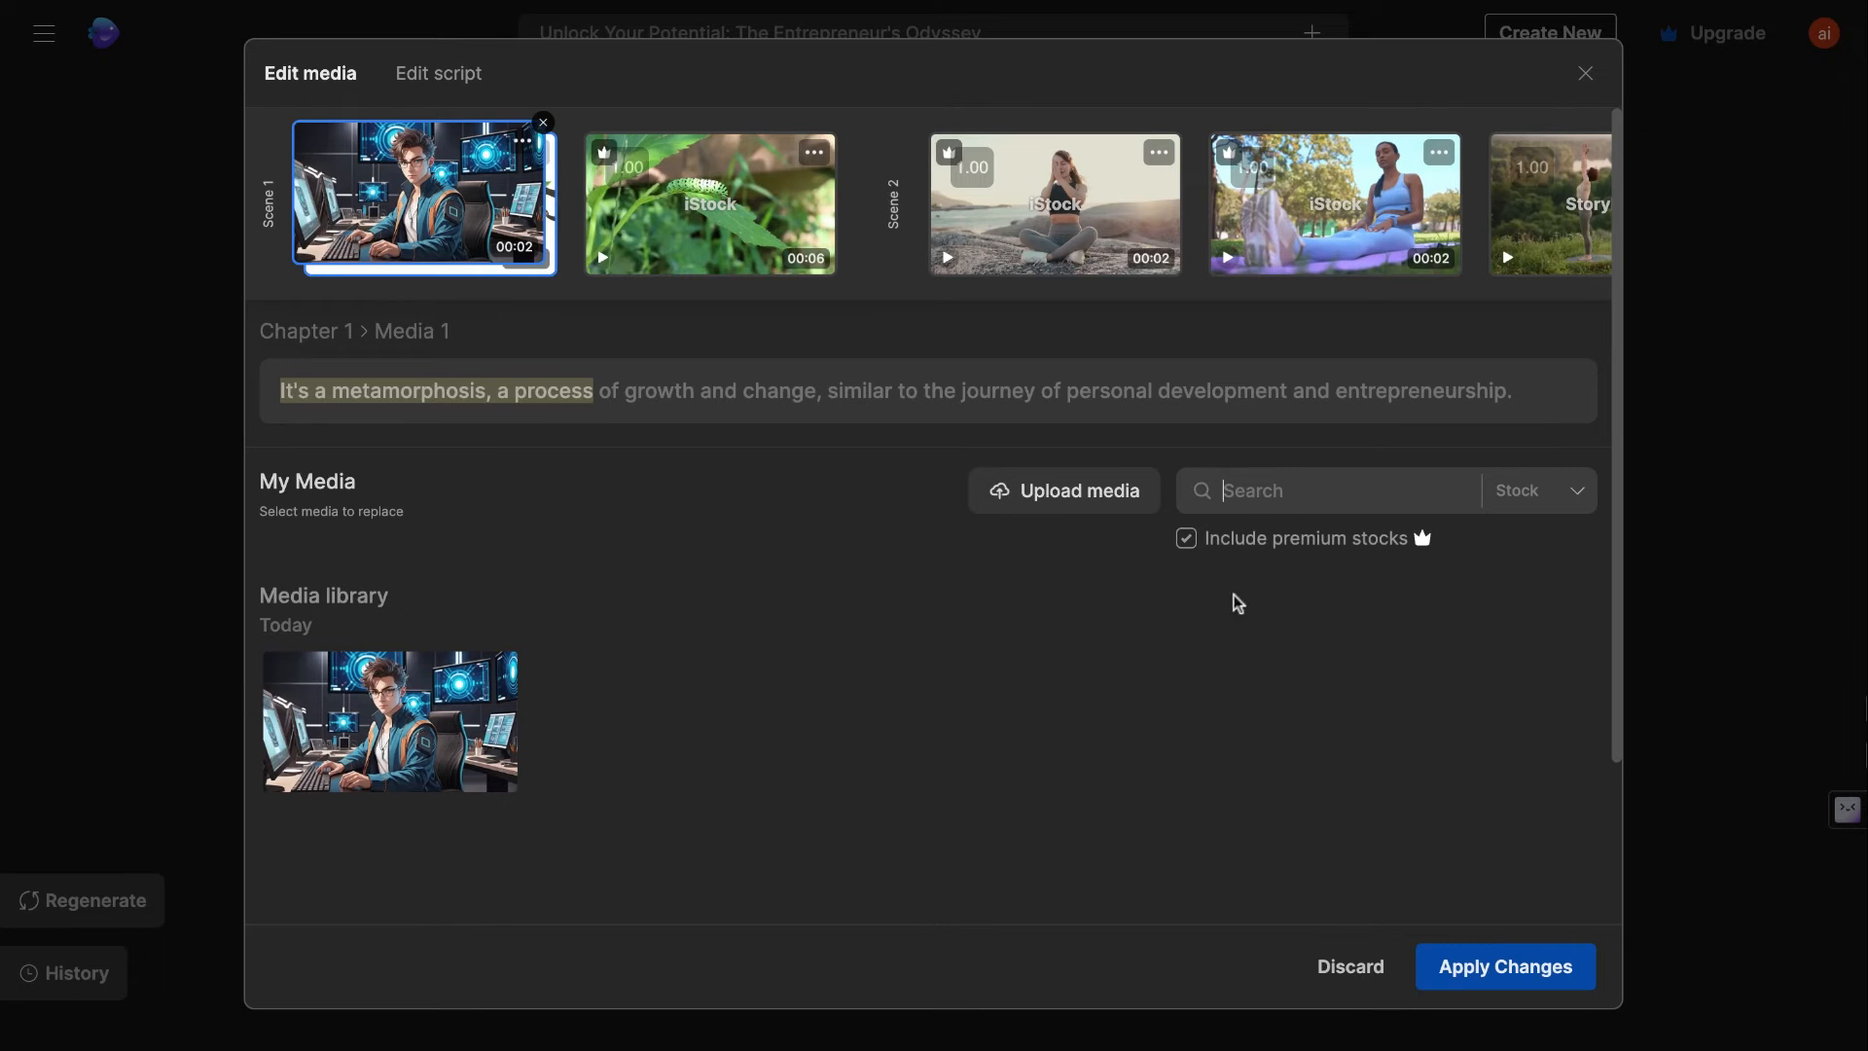
# Step: Search the stock media for "buterfly", browse the resulting images, and apply the media changes to the video
pyautogui.click(1351, 501)
pyautogui.click(1246, 482)
pyautogui.write('buterfly')
pyautogui.press('Return')
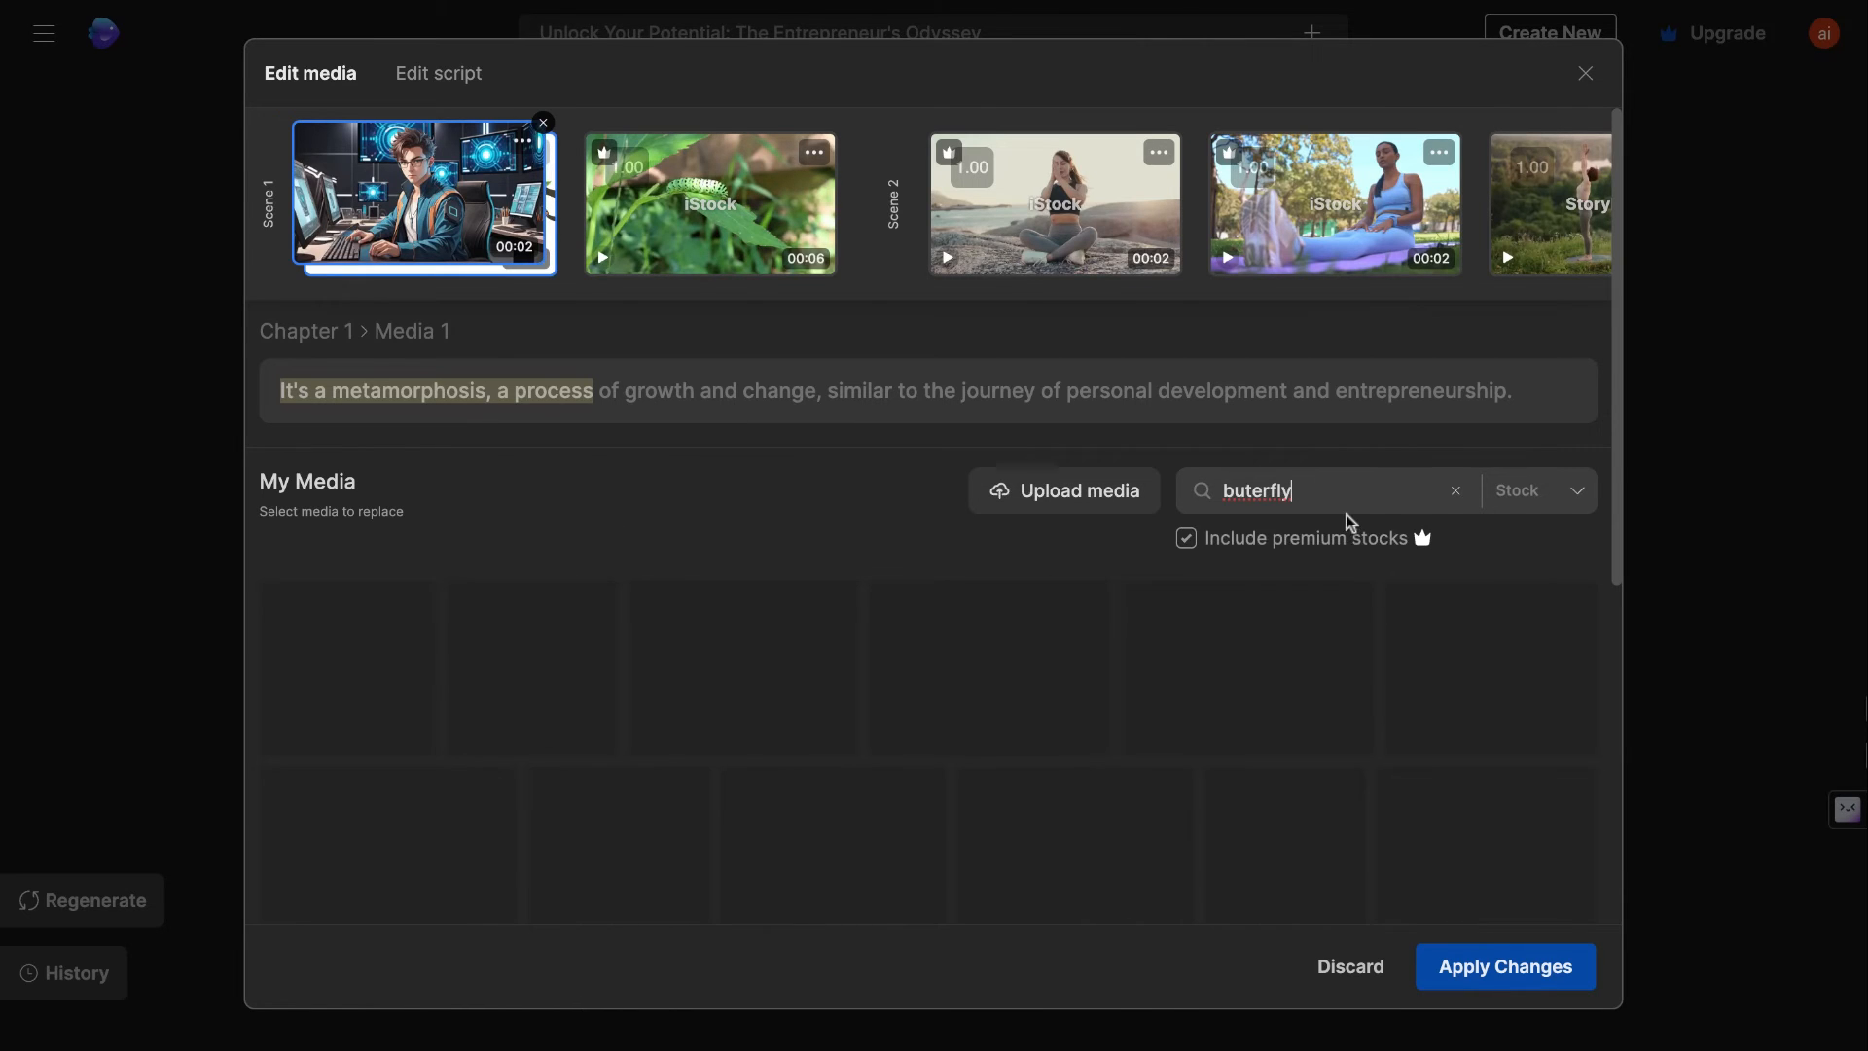
pyautogui.moveTo(938, 653)
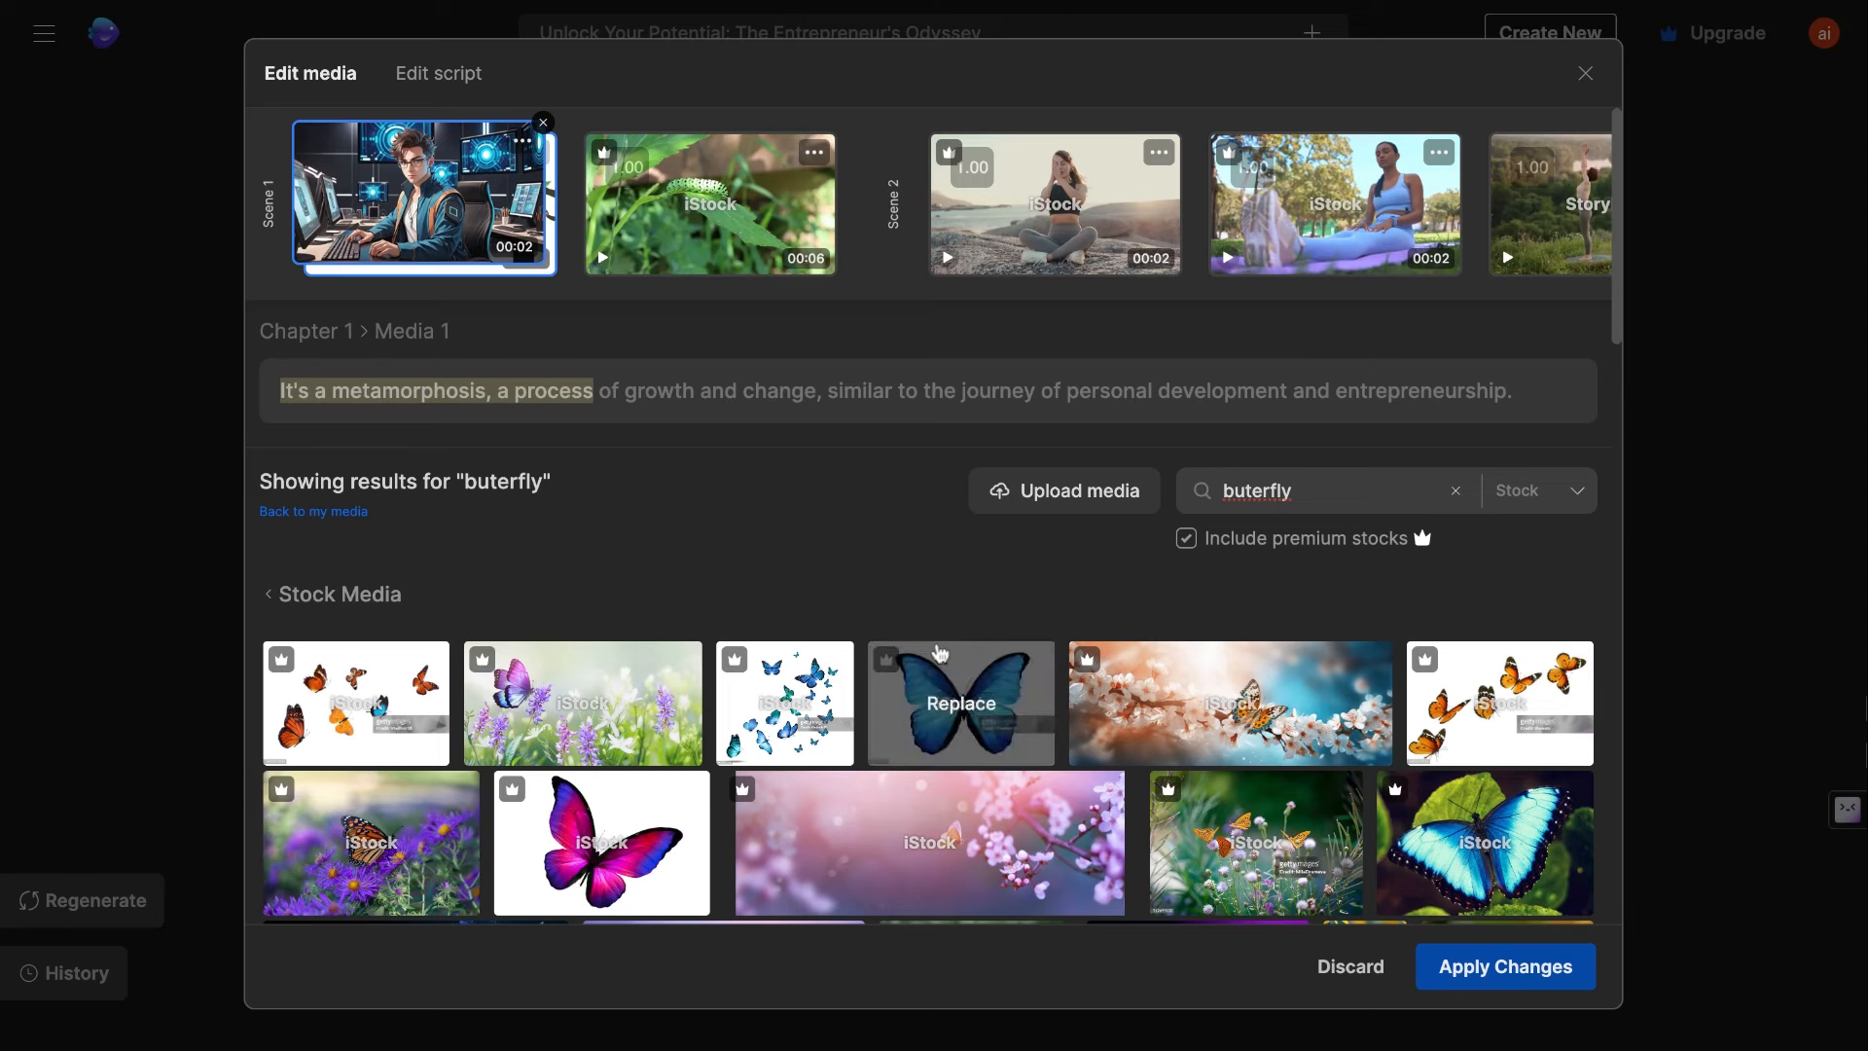
pyautogui.scroll(-5, 939, 653)
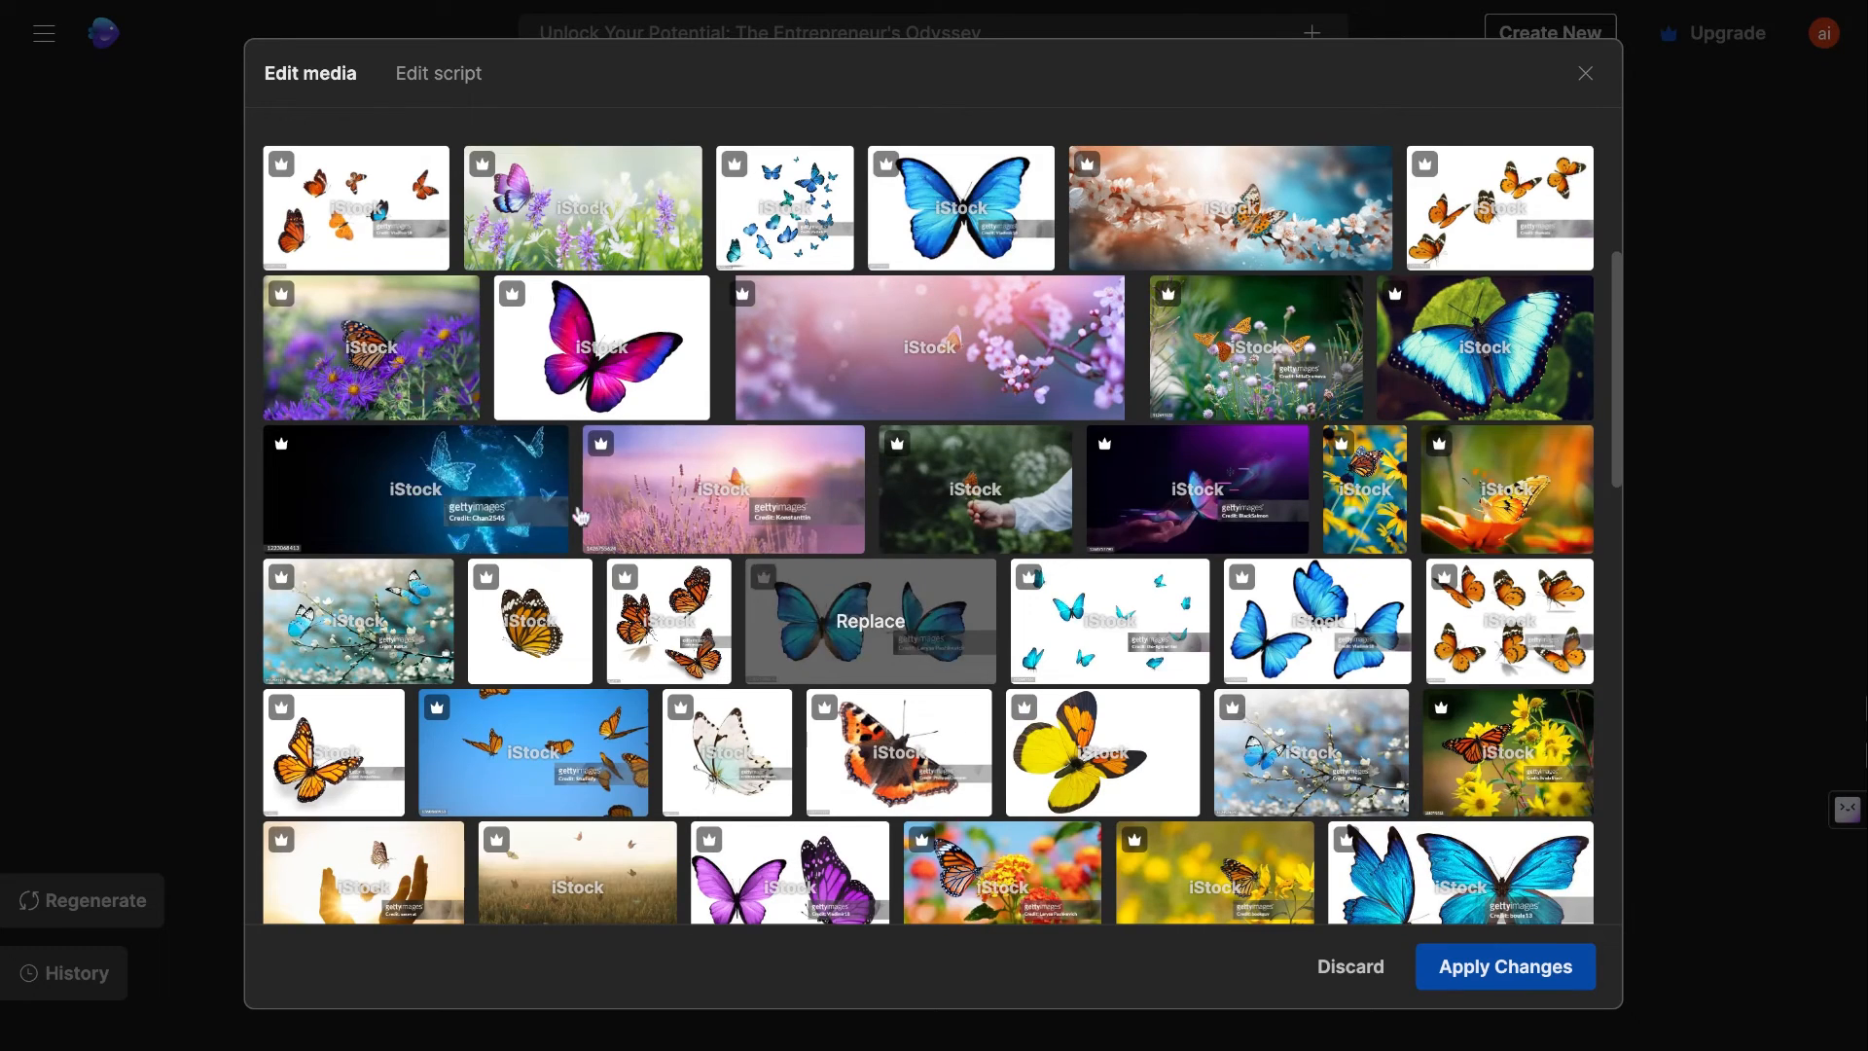
pyautogui.moveTo(340, 366)
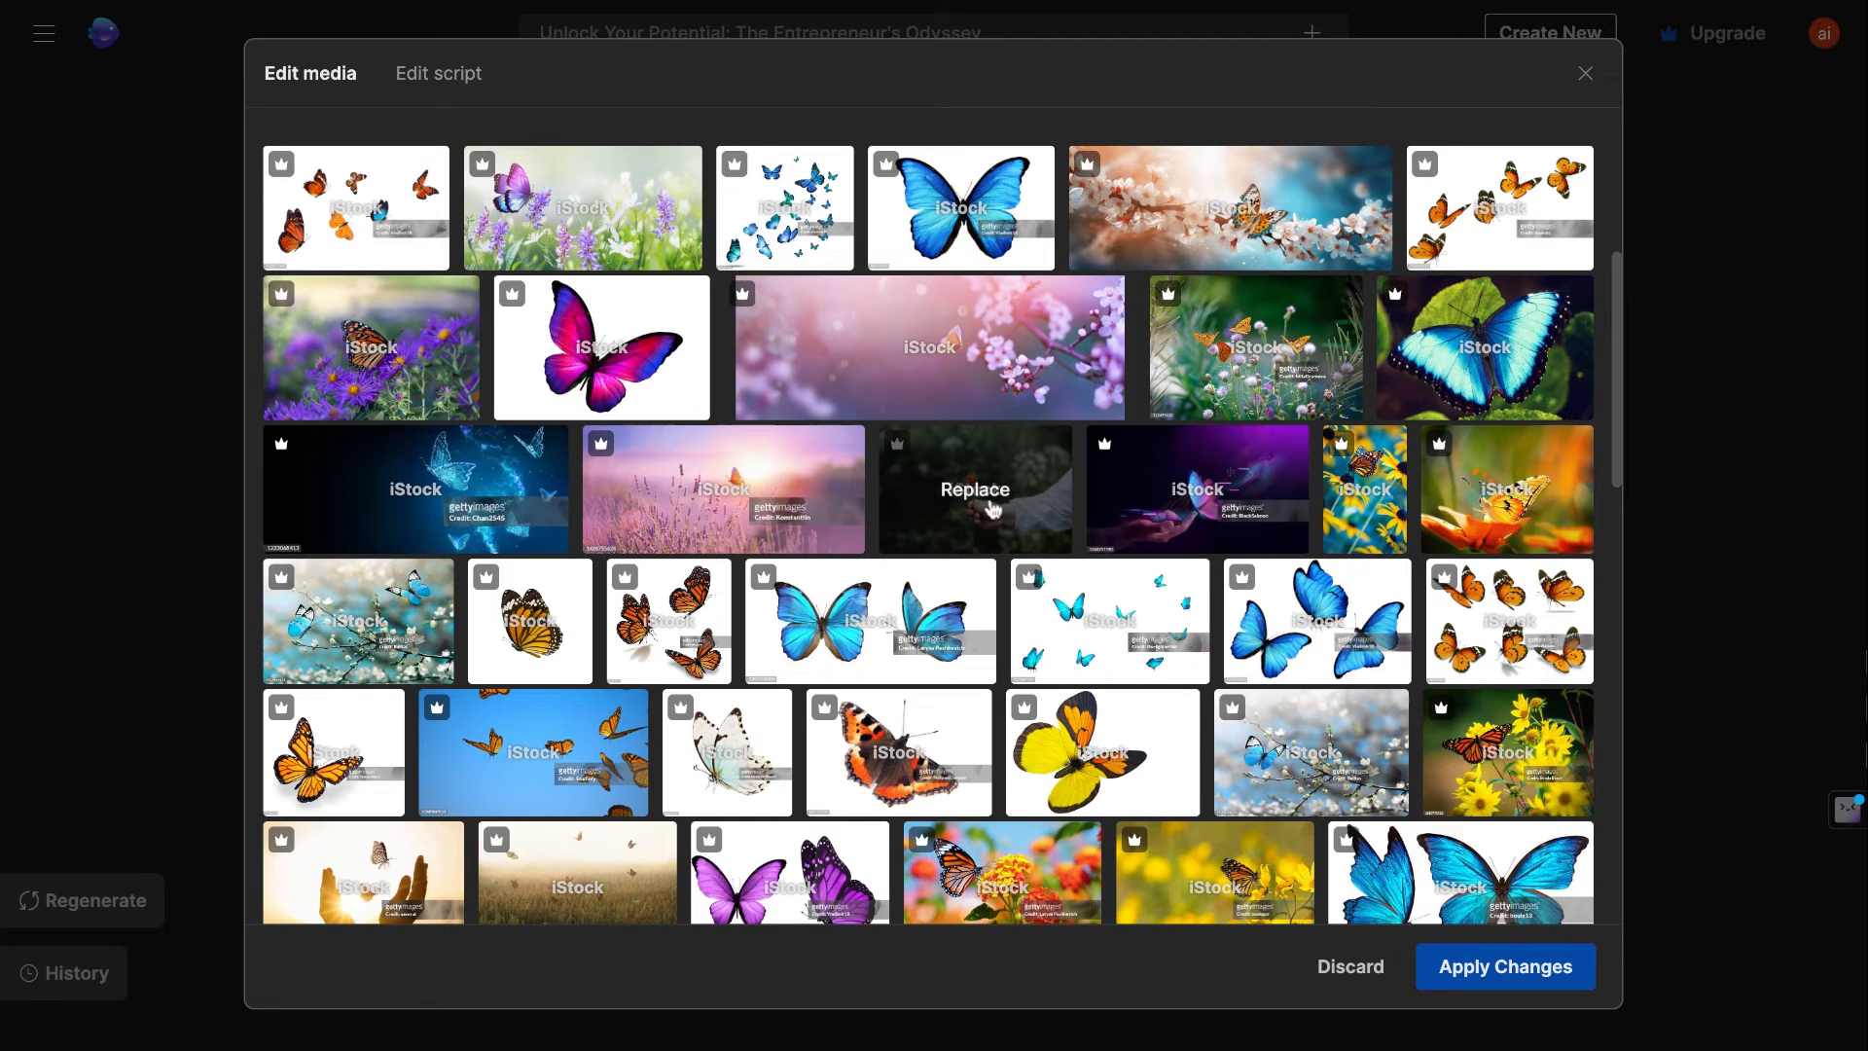
pyautogui.click(1568, 963)
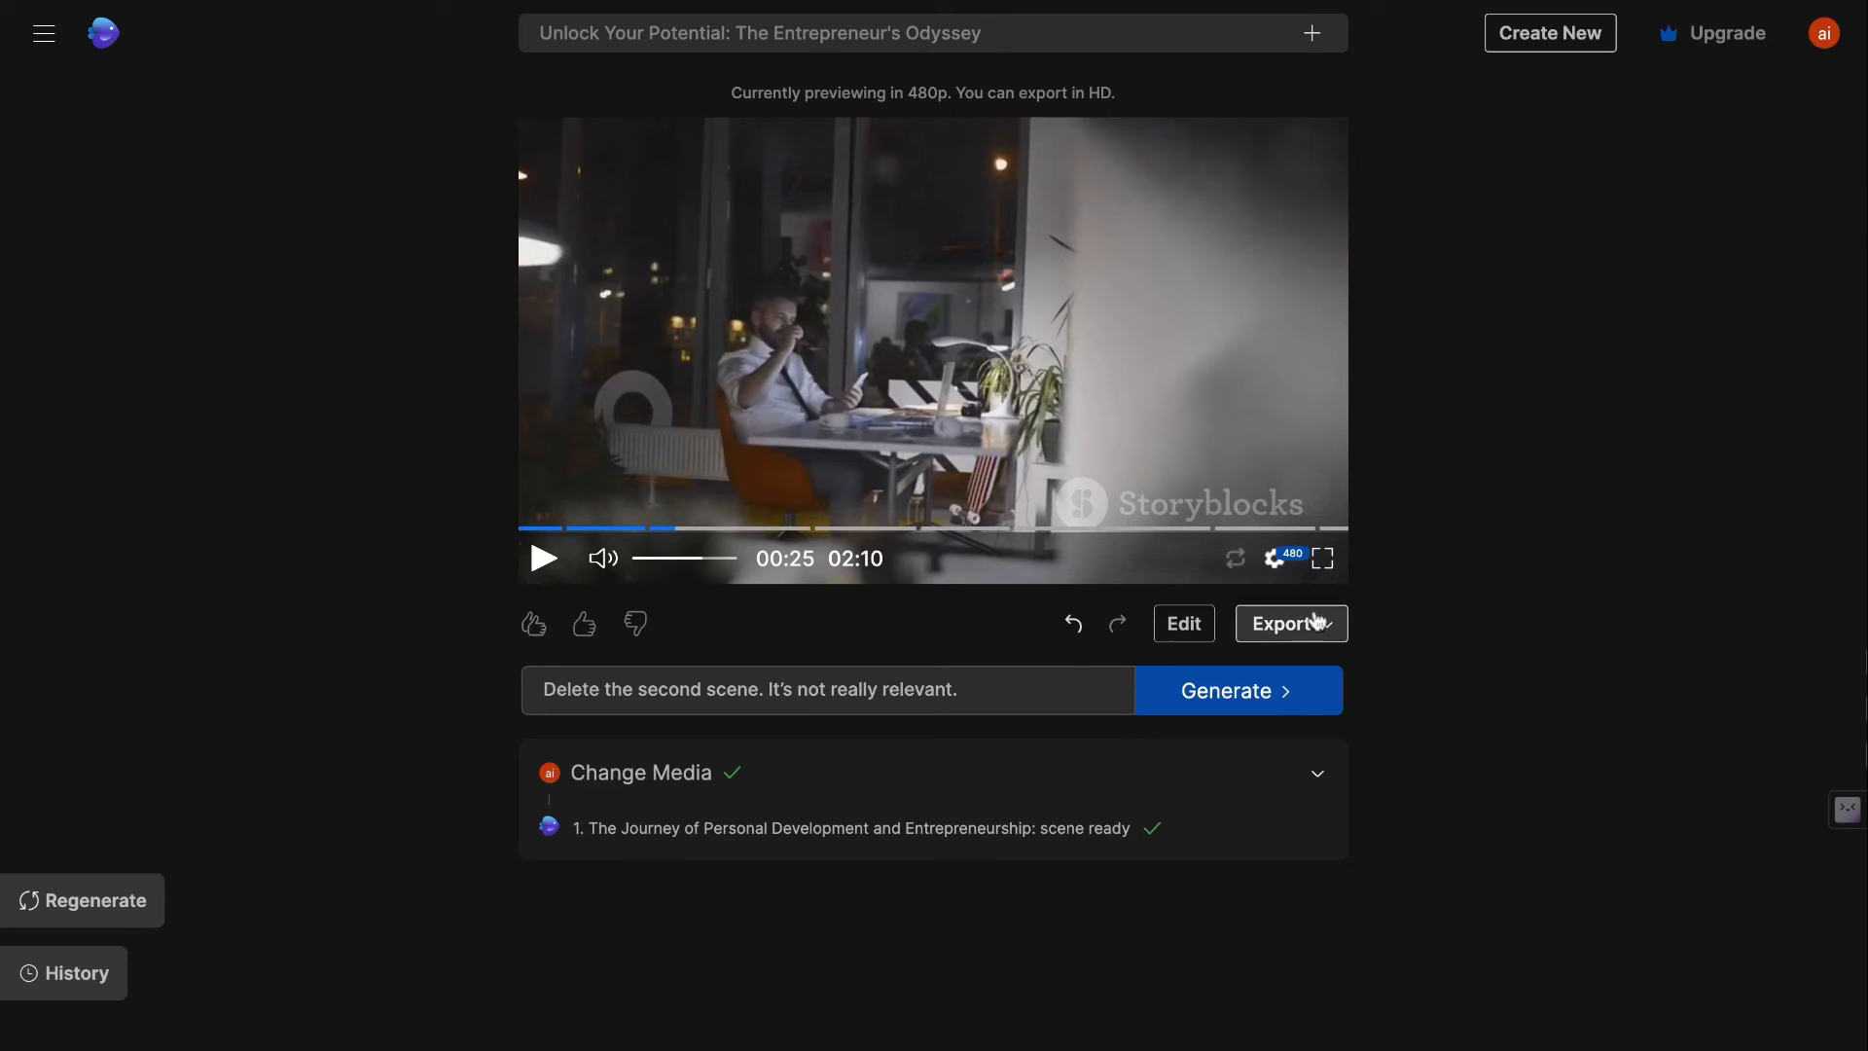
# Step: Reopen the media editor and examine the narration matched to the first Scene 3 clip and the last Scene 2 clip
pyautogui.click(1183, 624)
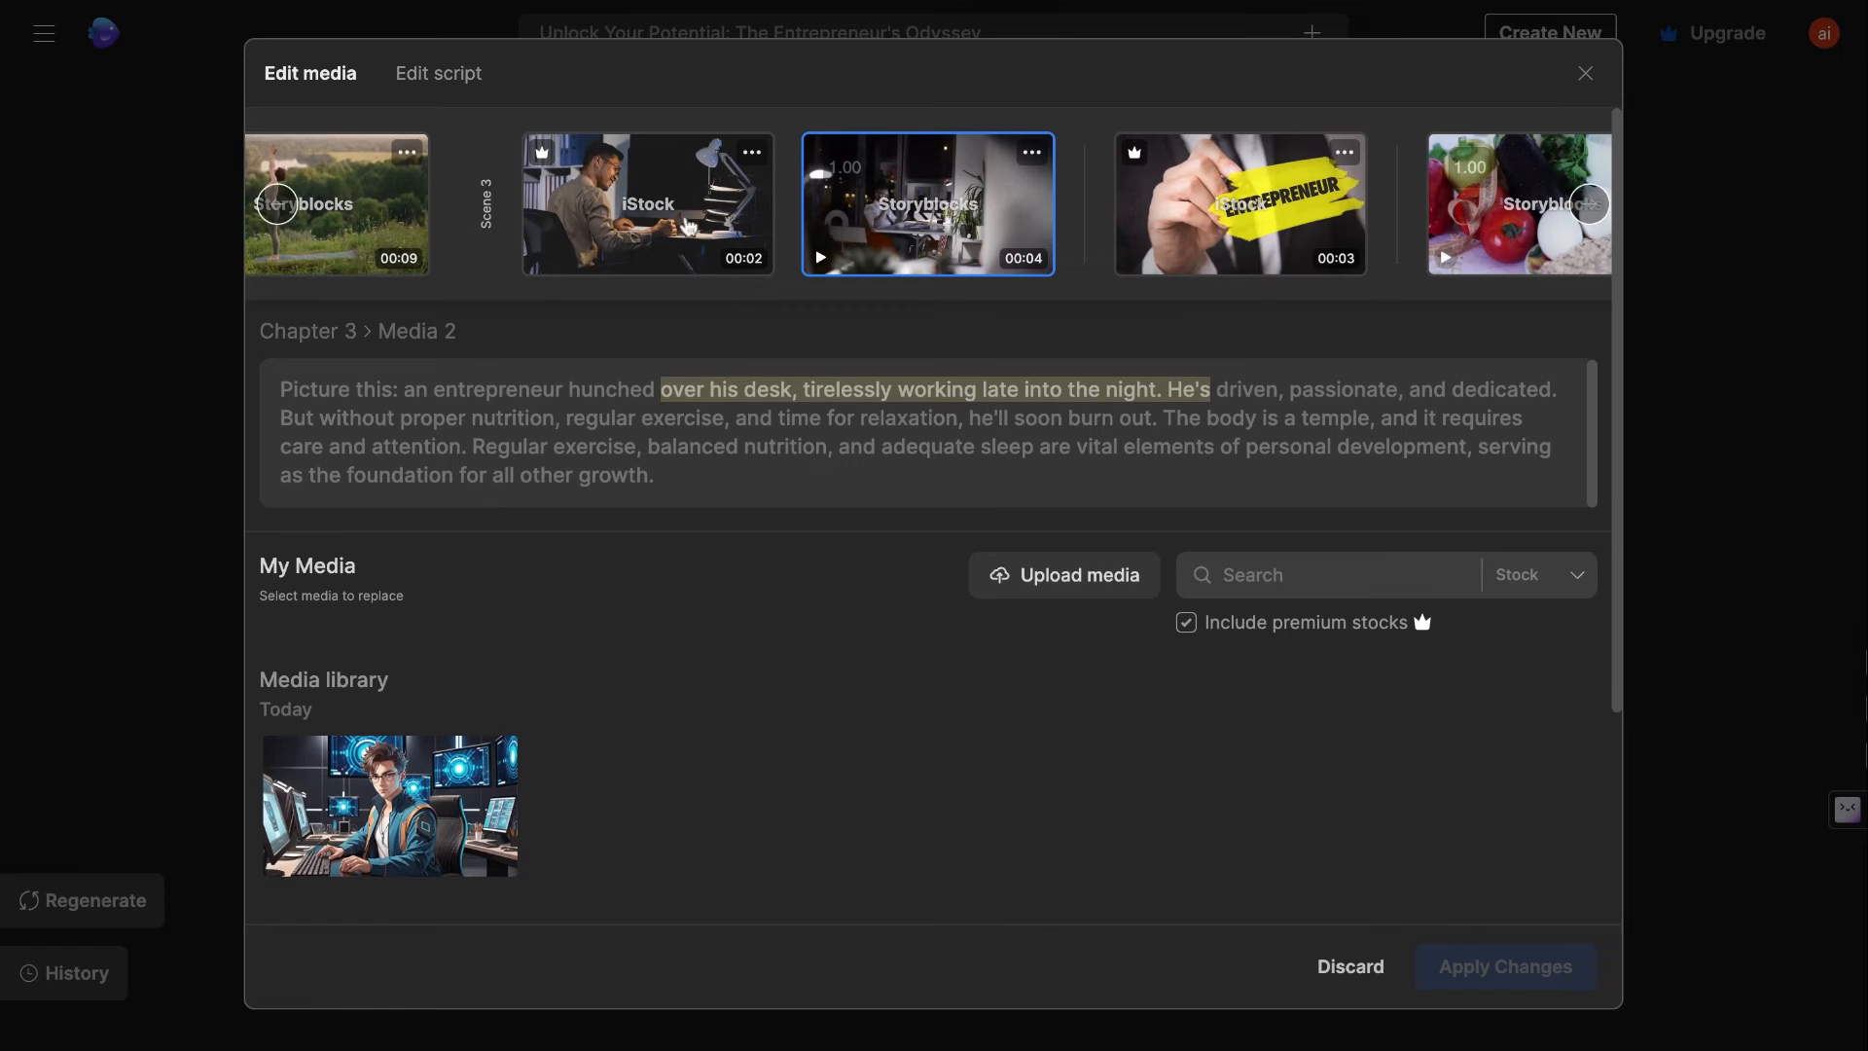
pyautogui.click(697, 225)
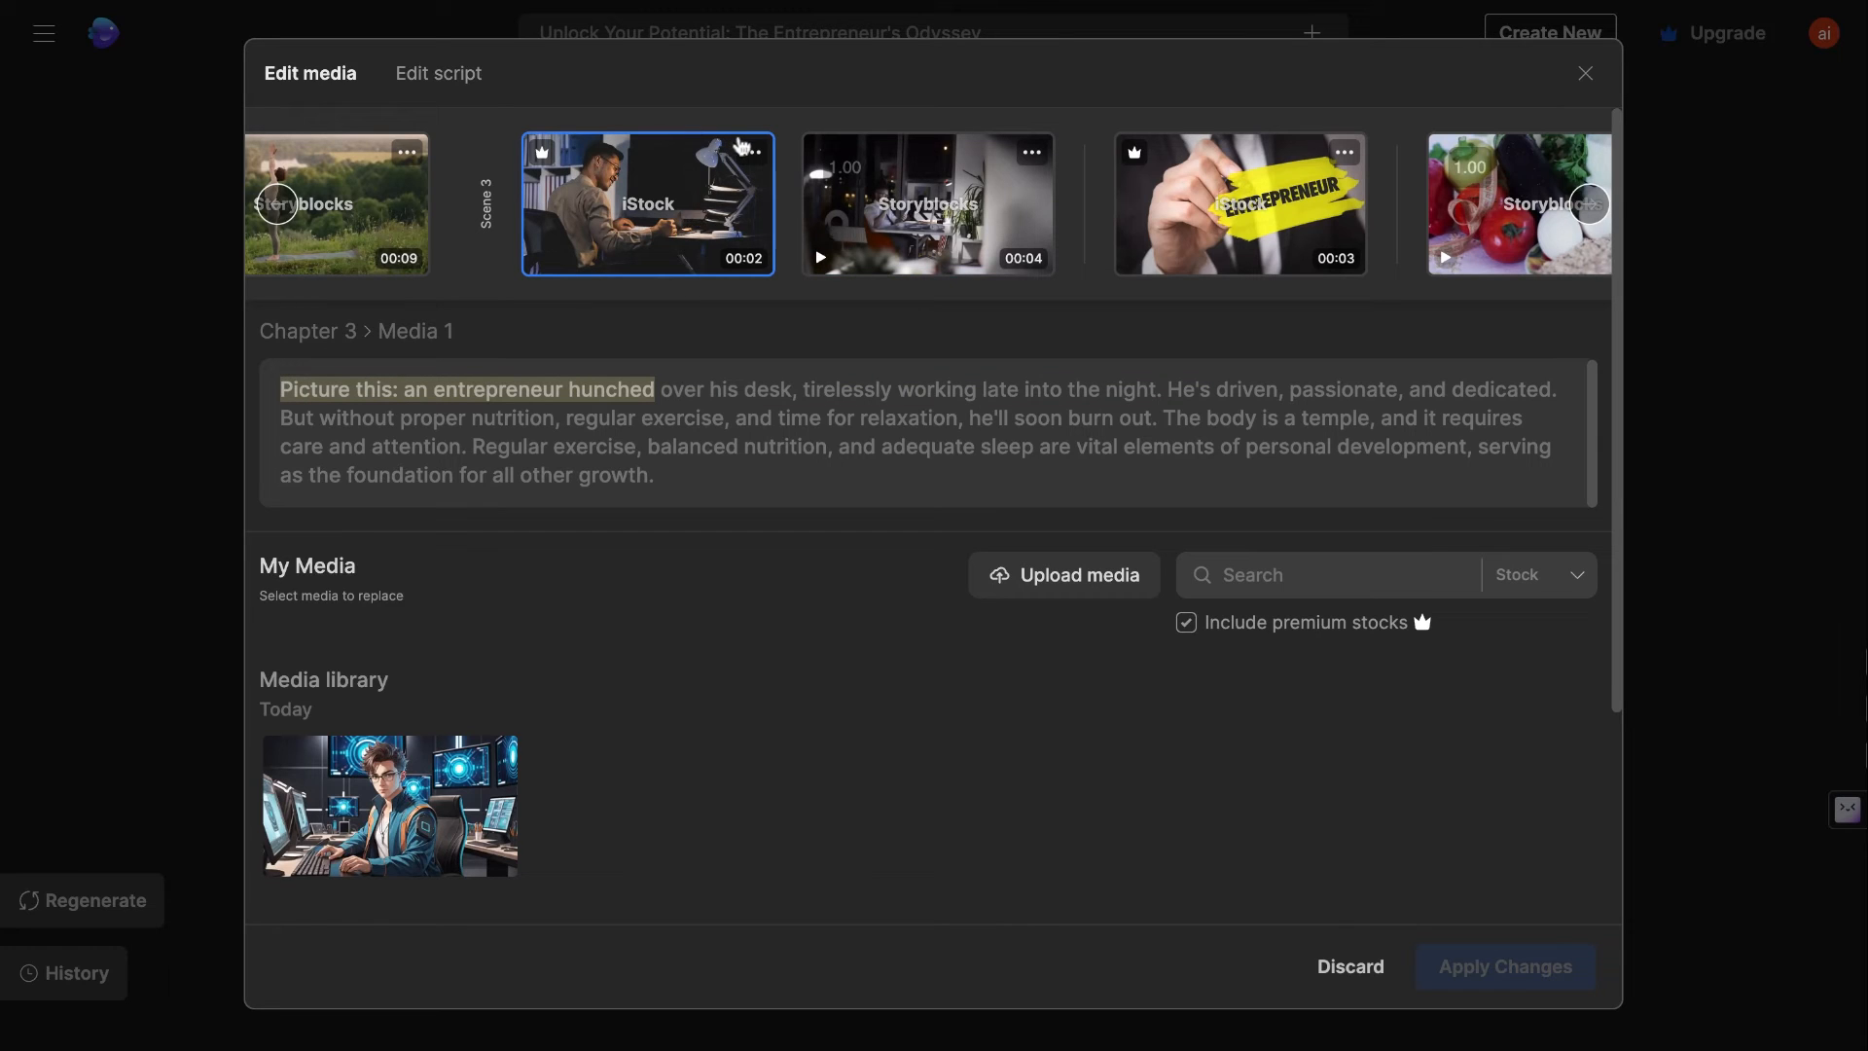
pyautogui.click(384, 204)
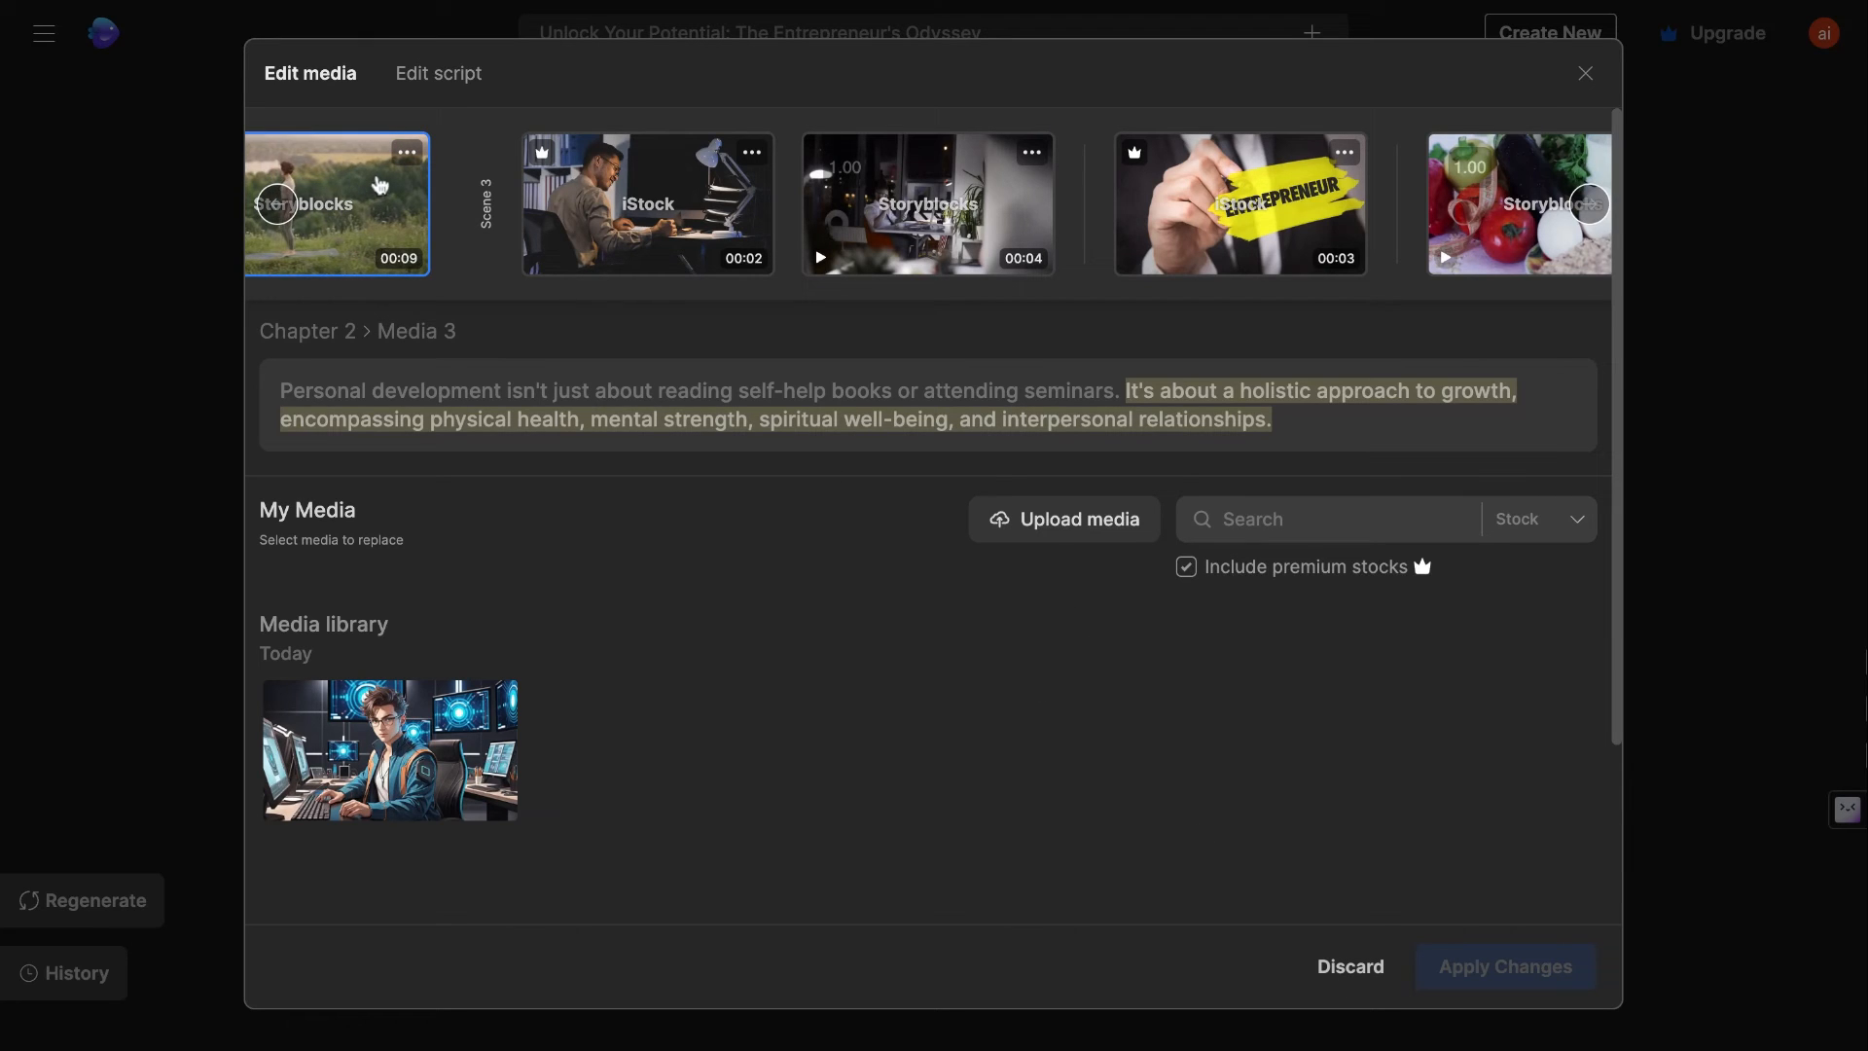
# Step: Set the ideal duration of the last Scene 2 clip to 4 seconds and apply the media changes
pyautogui.click(406, 151)
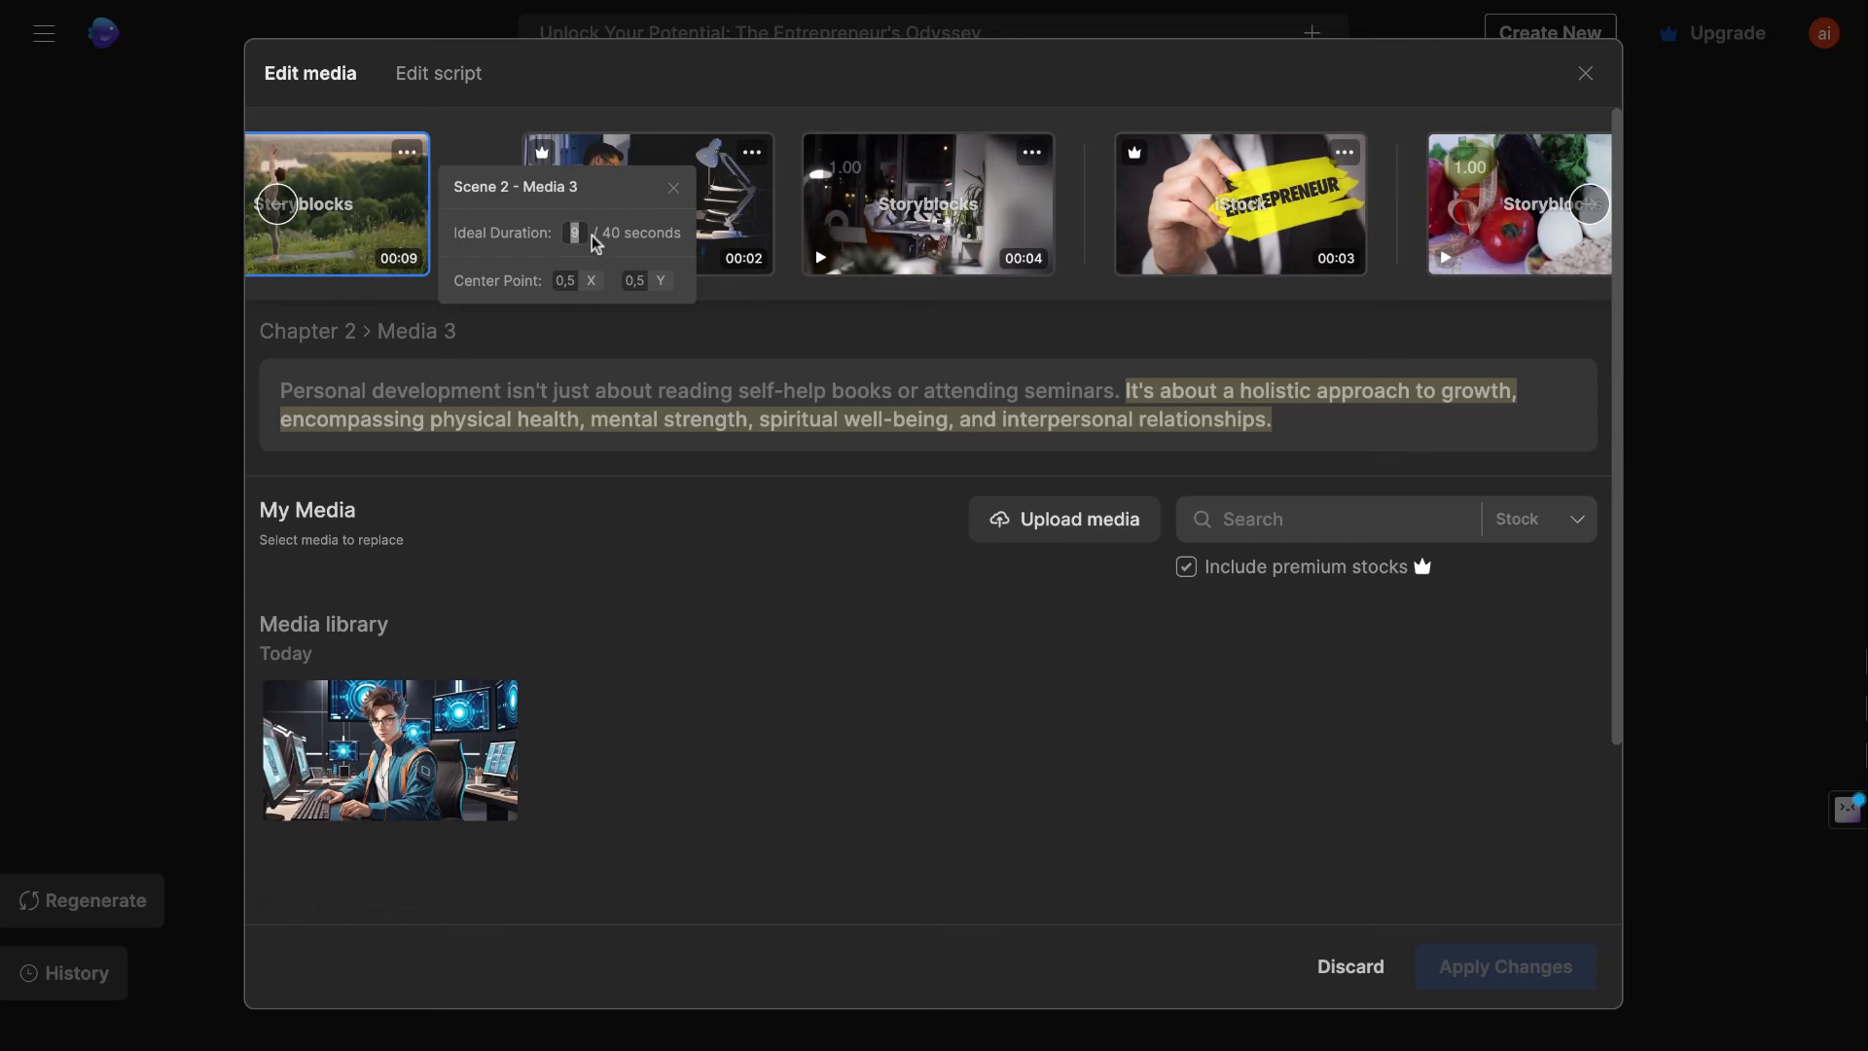
pyautogui.write('4')
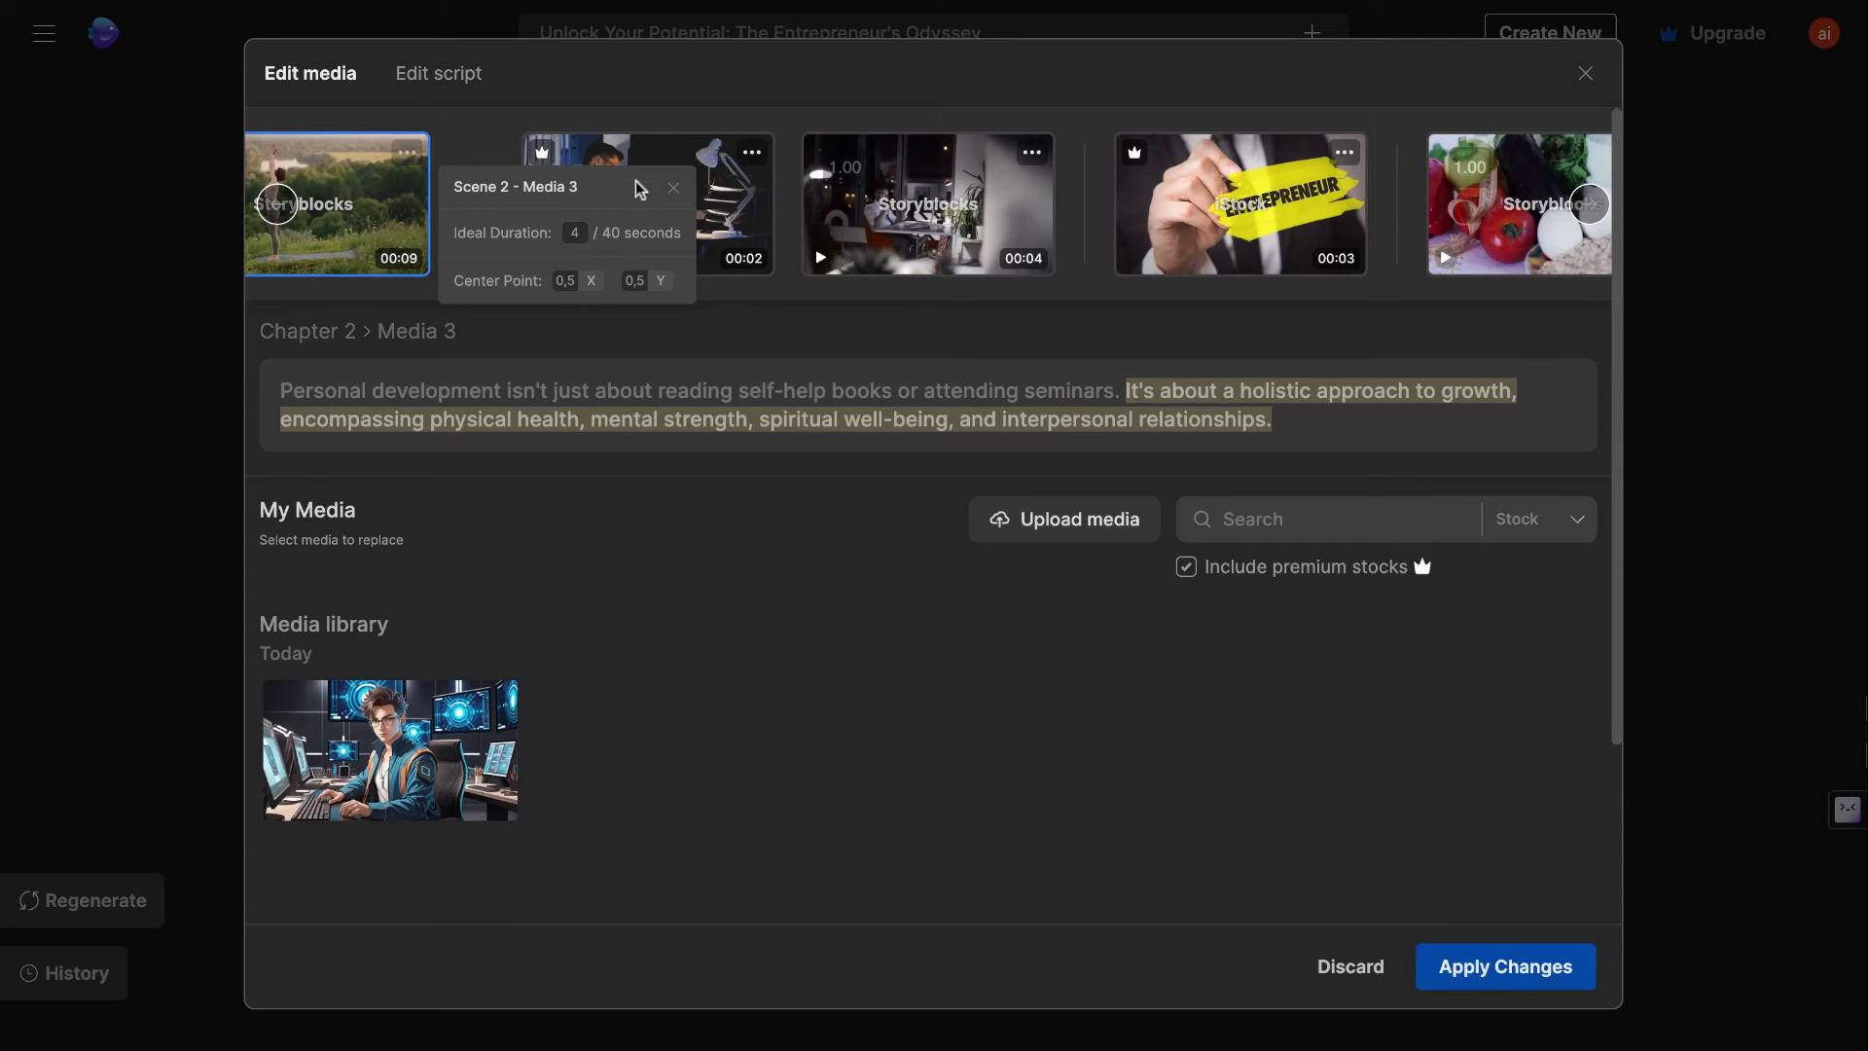
pyautogui.click(1542, 956)
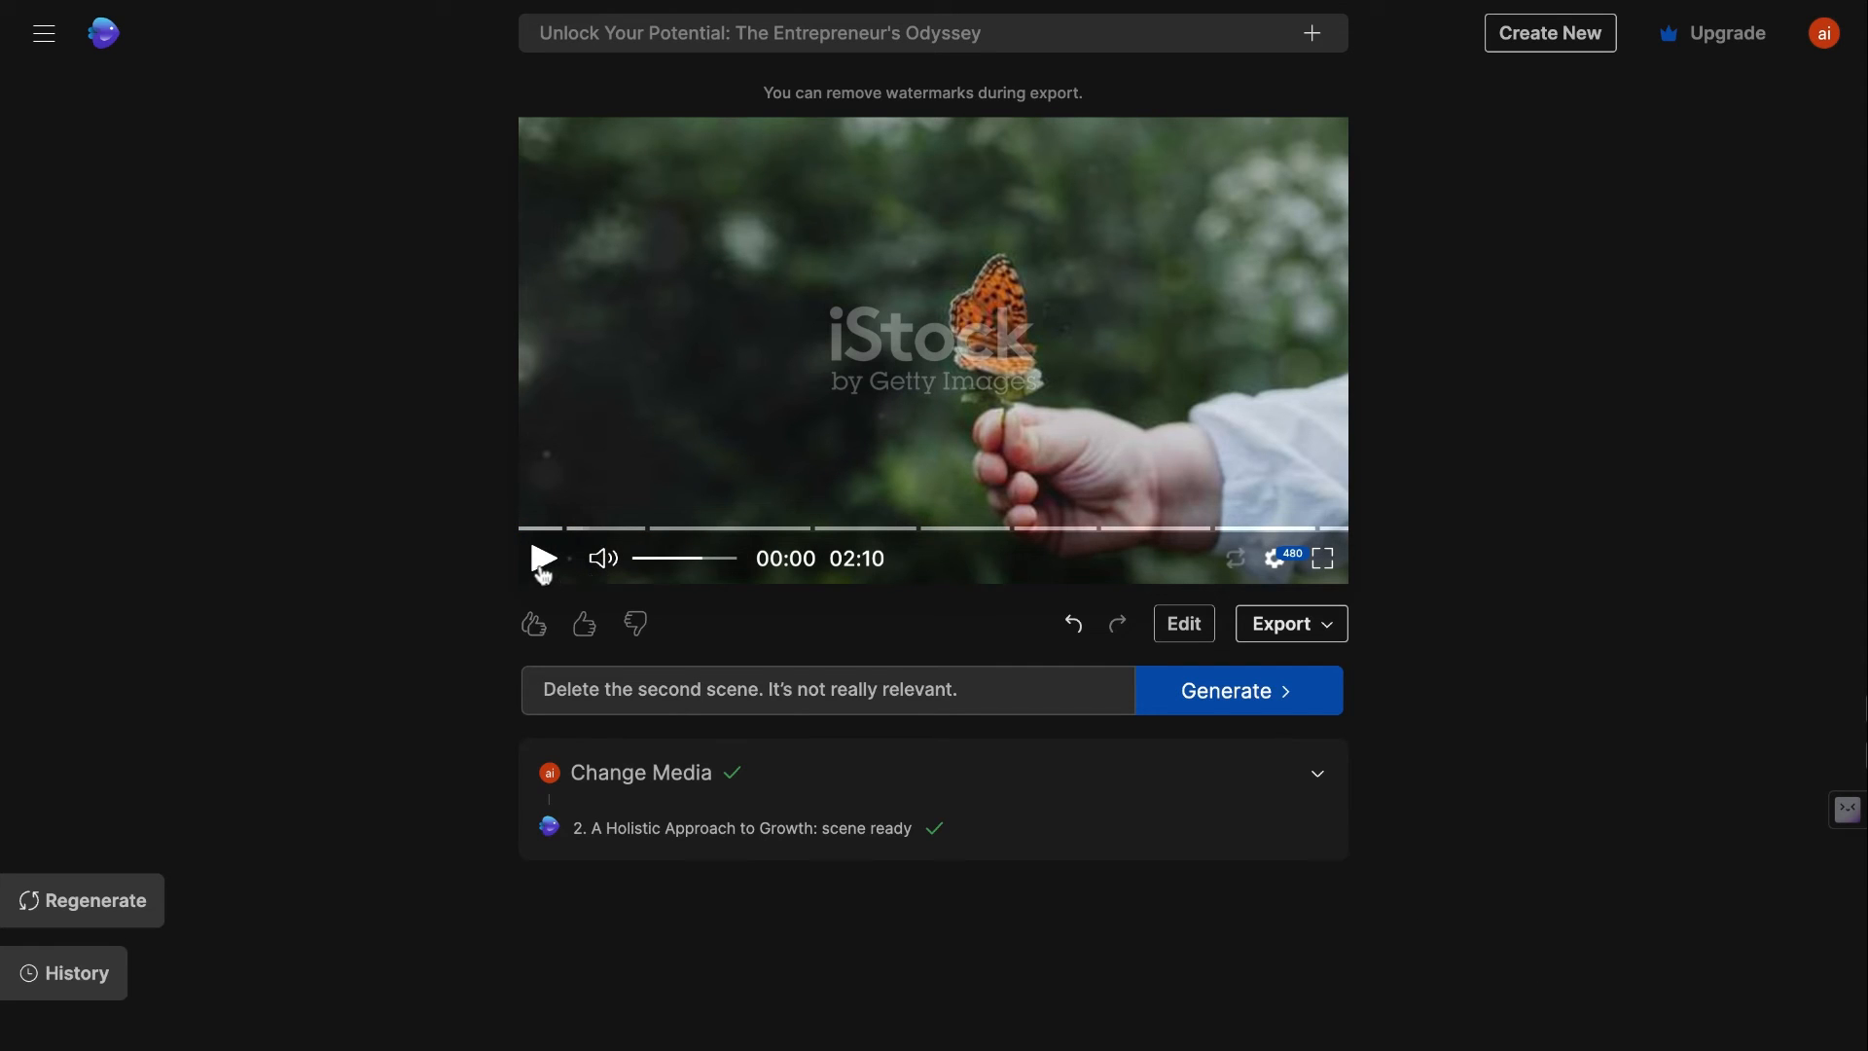
# Step: Preview the start of the updated video and export it
pyautogui.click(544, 557)
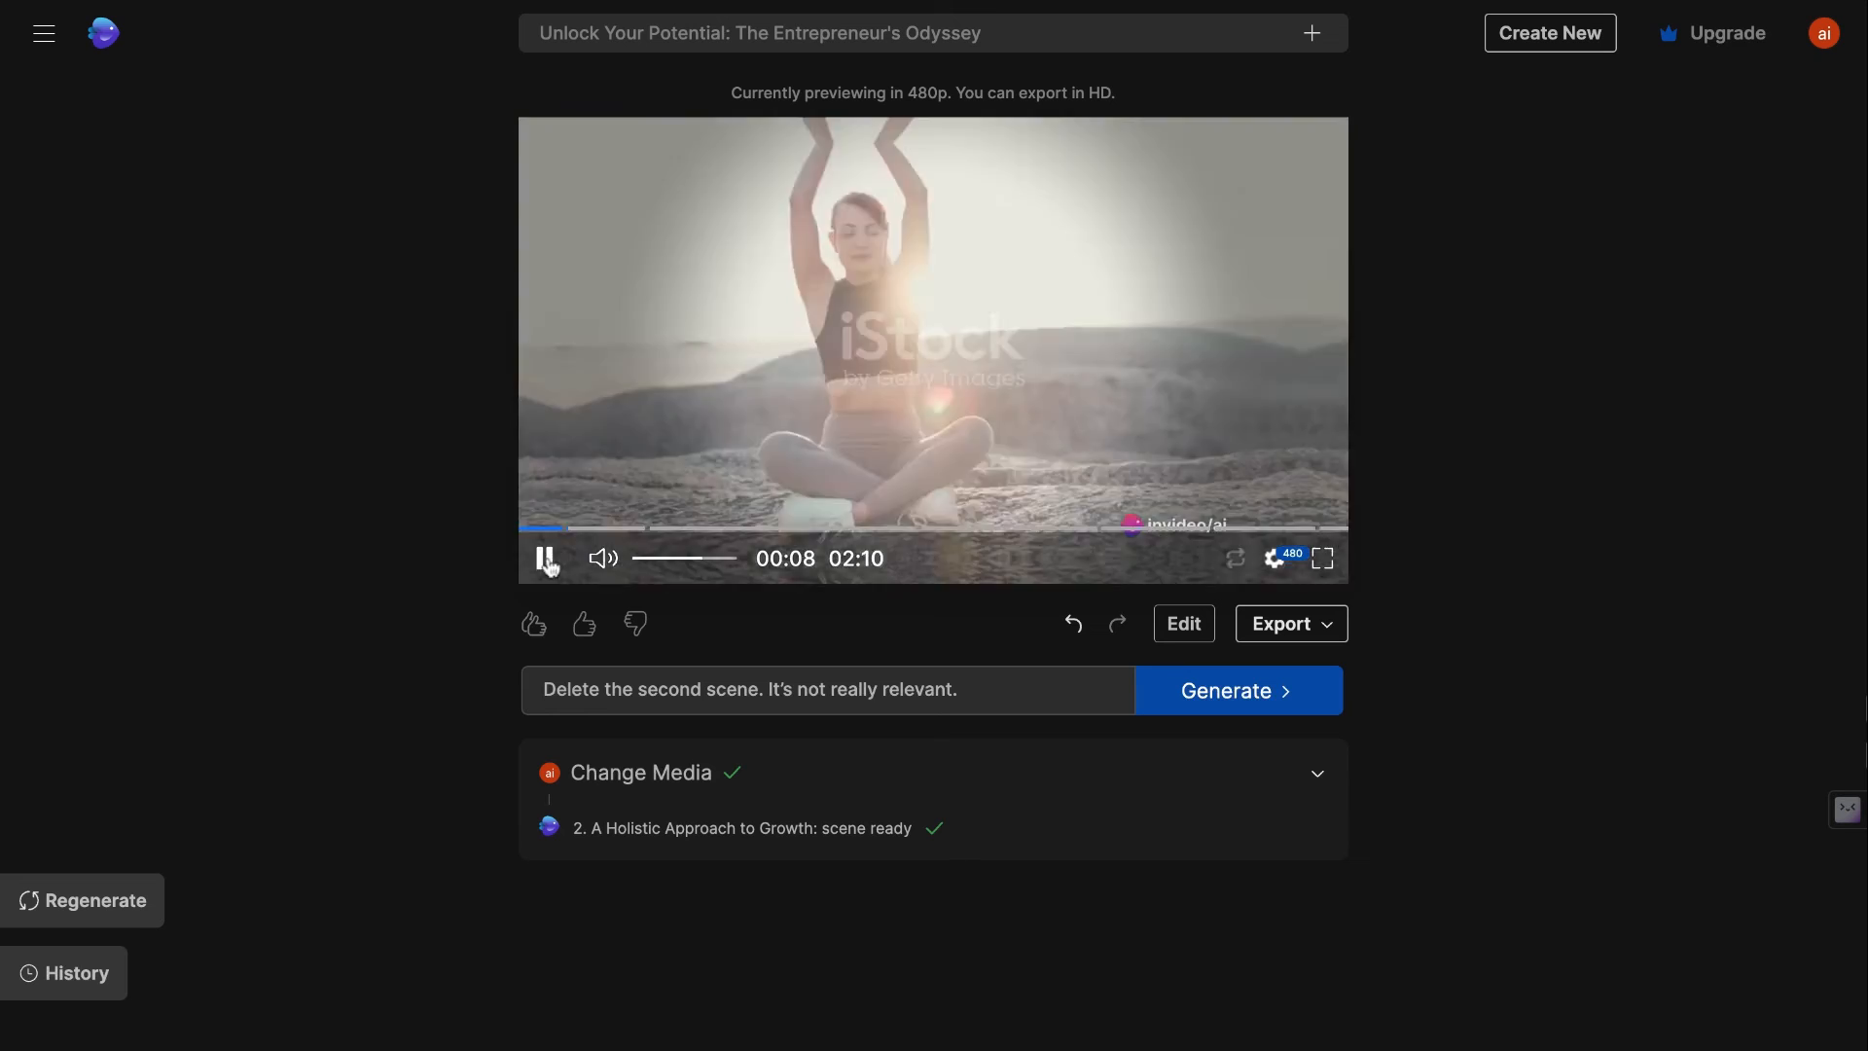
pyautogui.click(545, 557)
pyautogui.click(1291, 624)
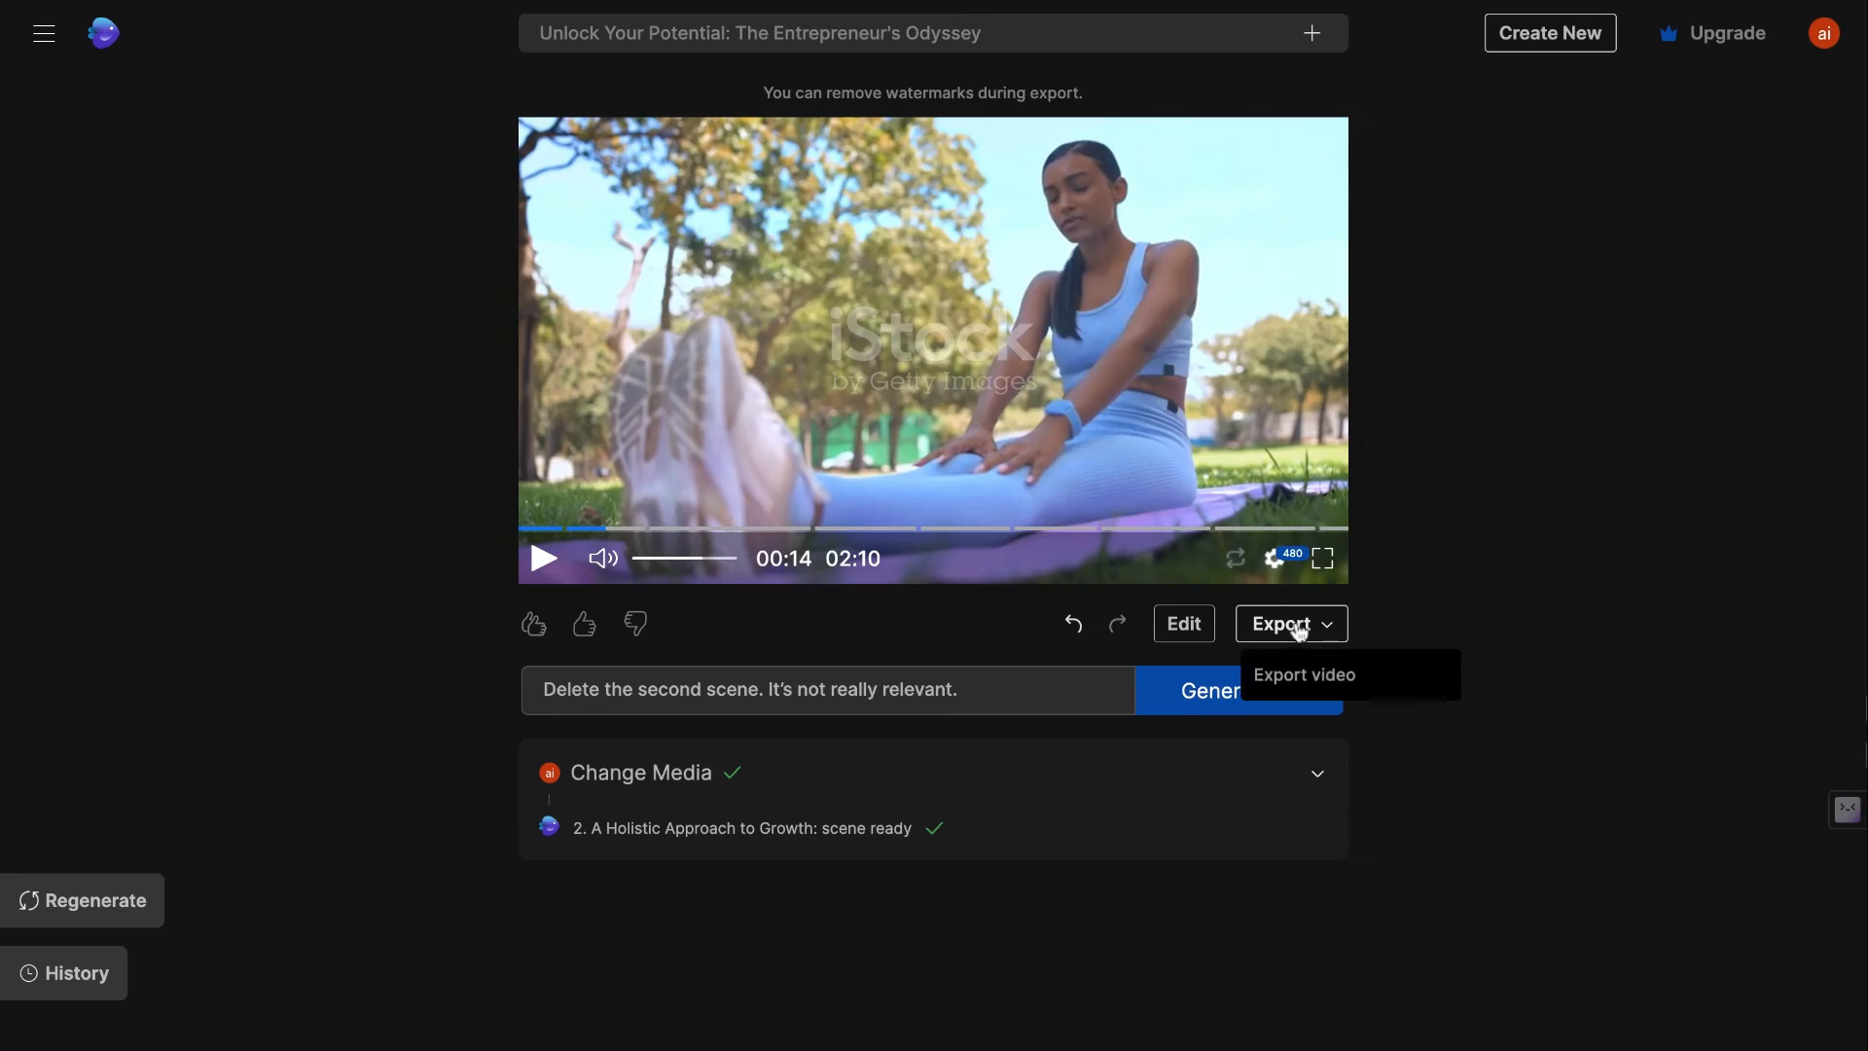
pyautogui.click(1292, 667)
pyautogui.click(1138, 799)
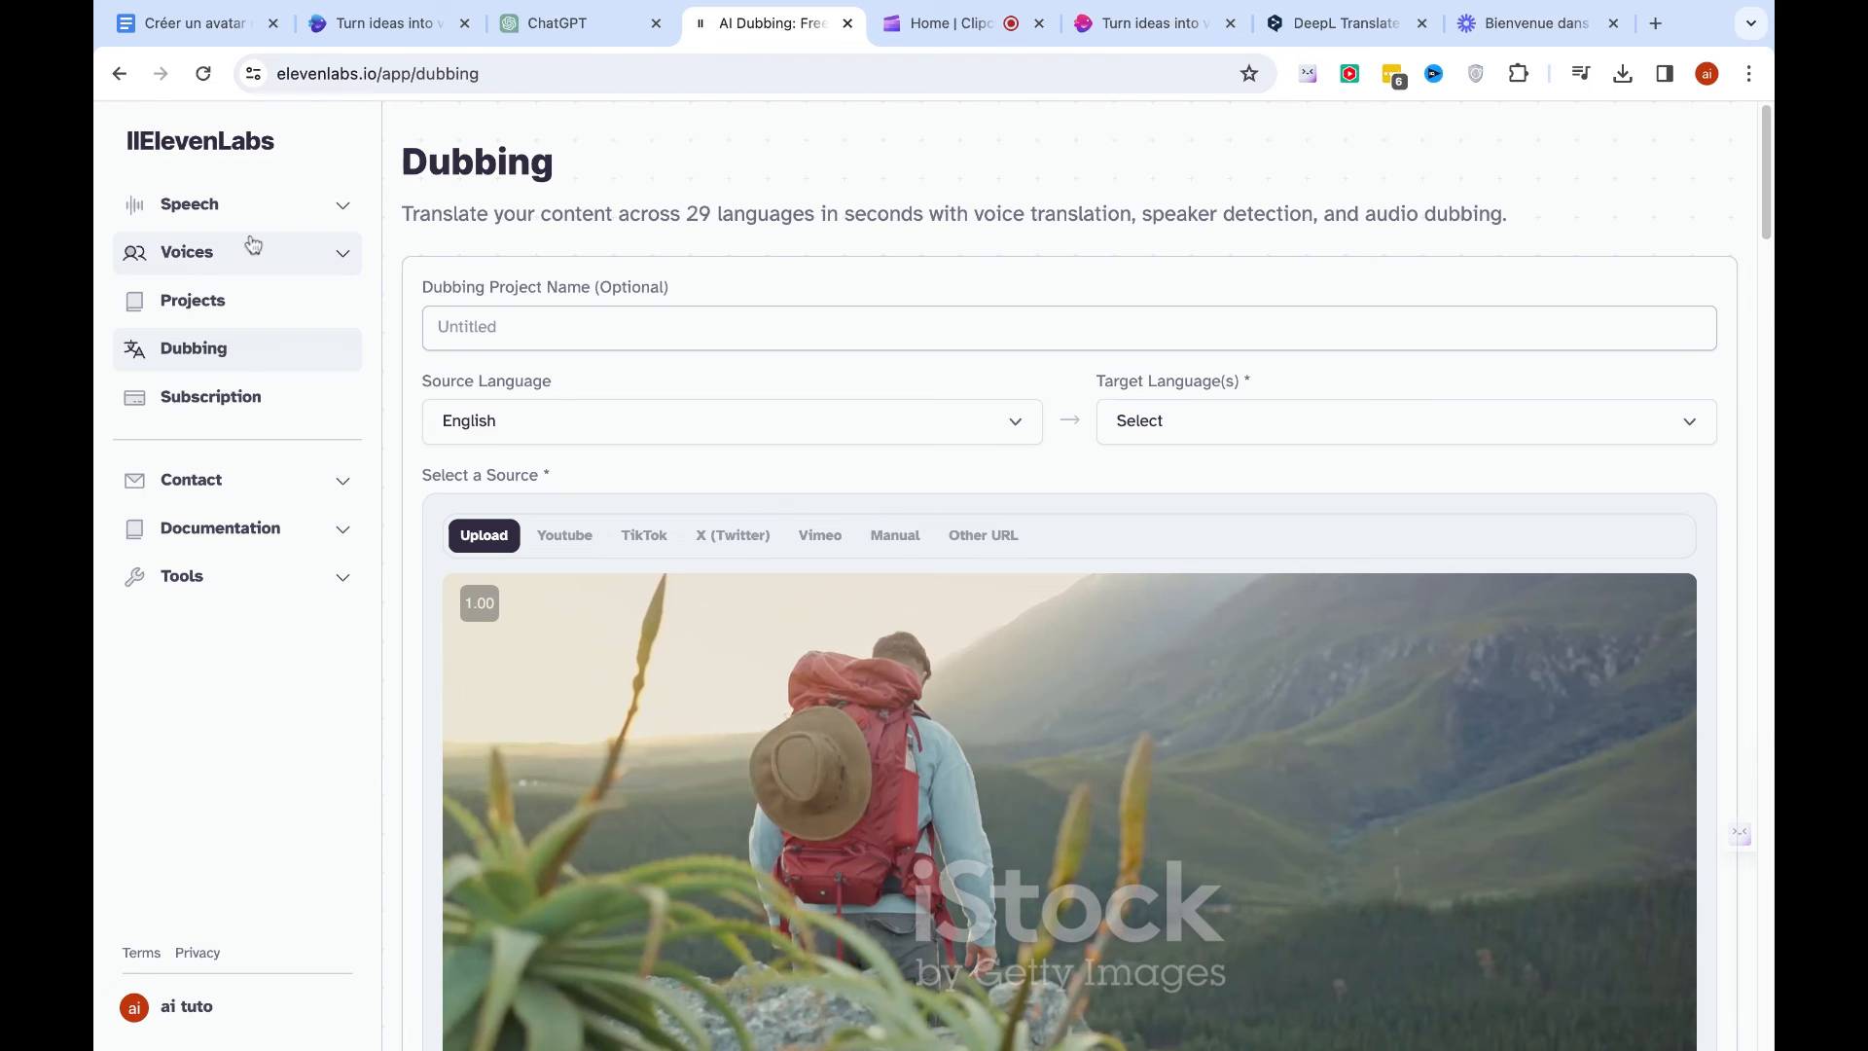
# Step: In ElevenLabs, start a fresh Dubbing form and upload invideo-ai-2024-02-02.mp4 as the source
pyautogui.scroll(-1, 583, 504)
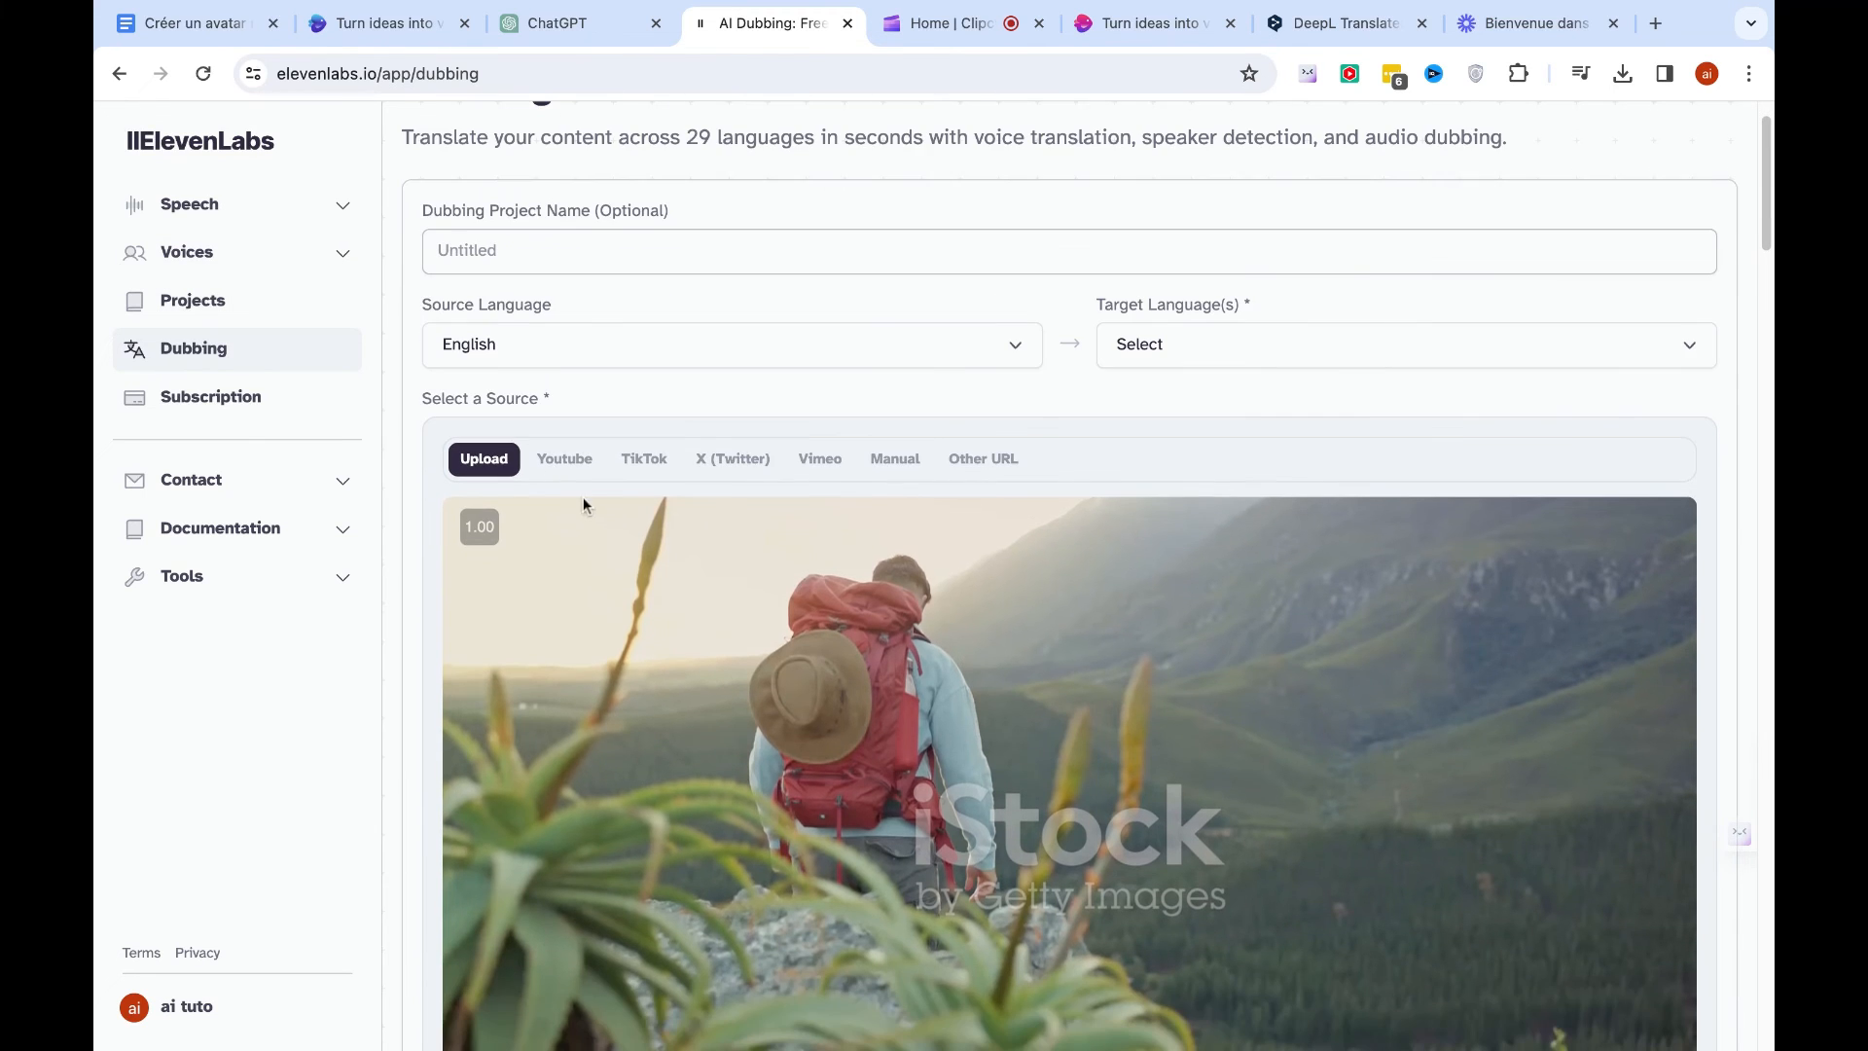
pyautogui.click(251, 209)
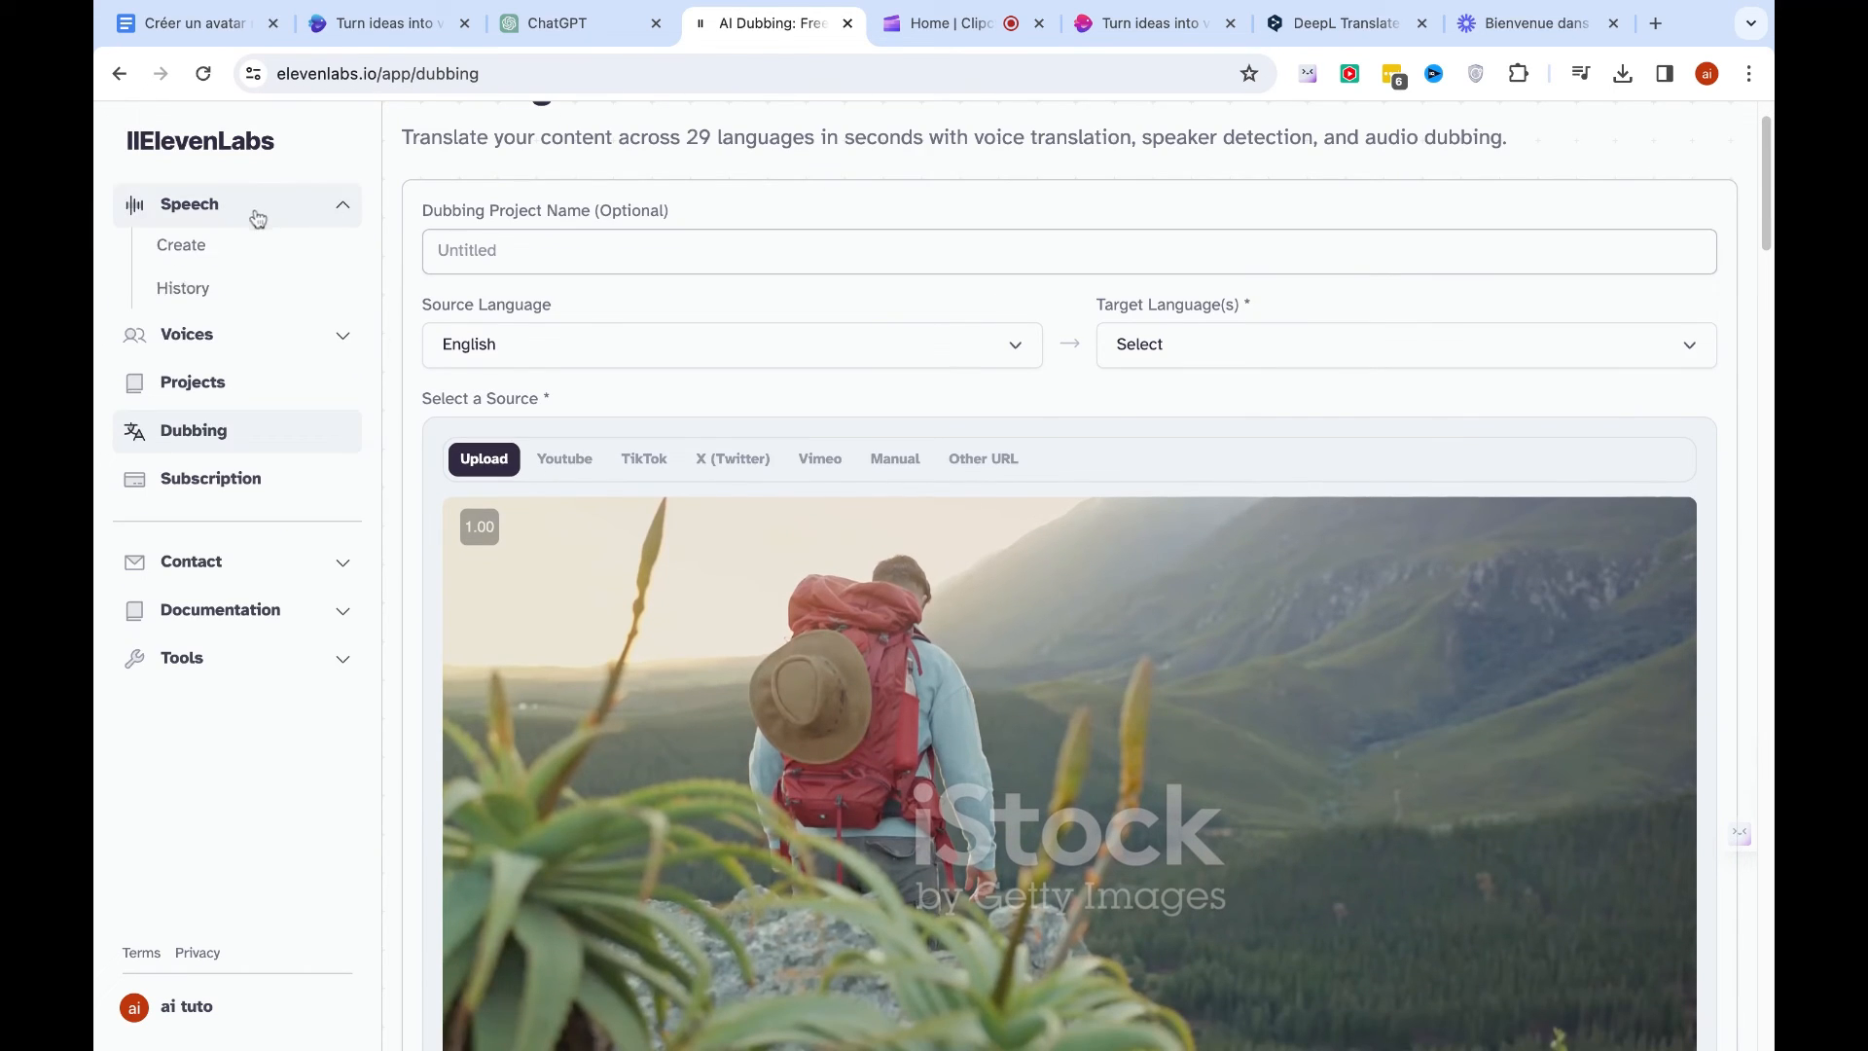
pyautogui.click(229, 432)
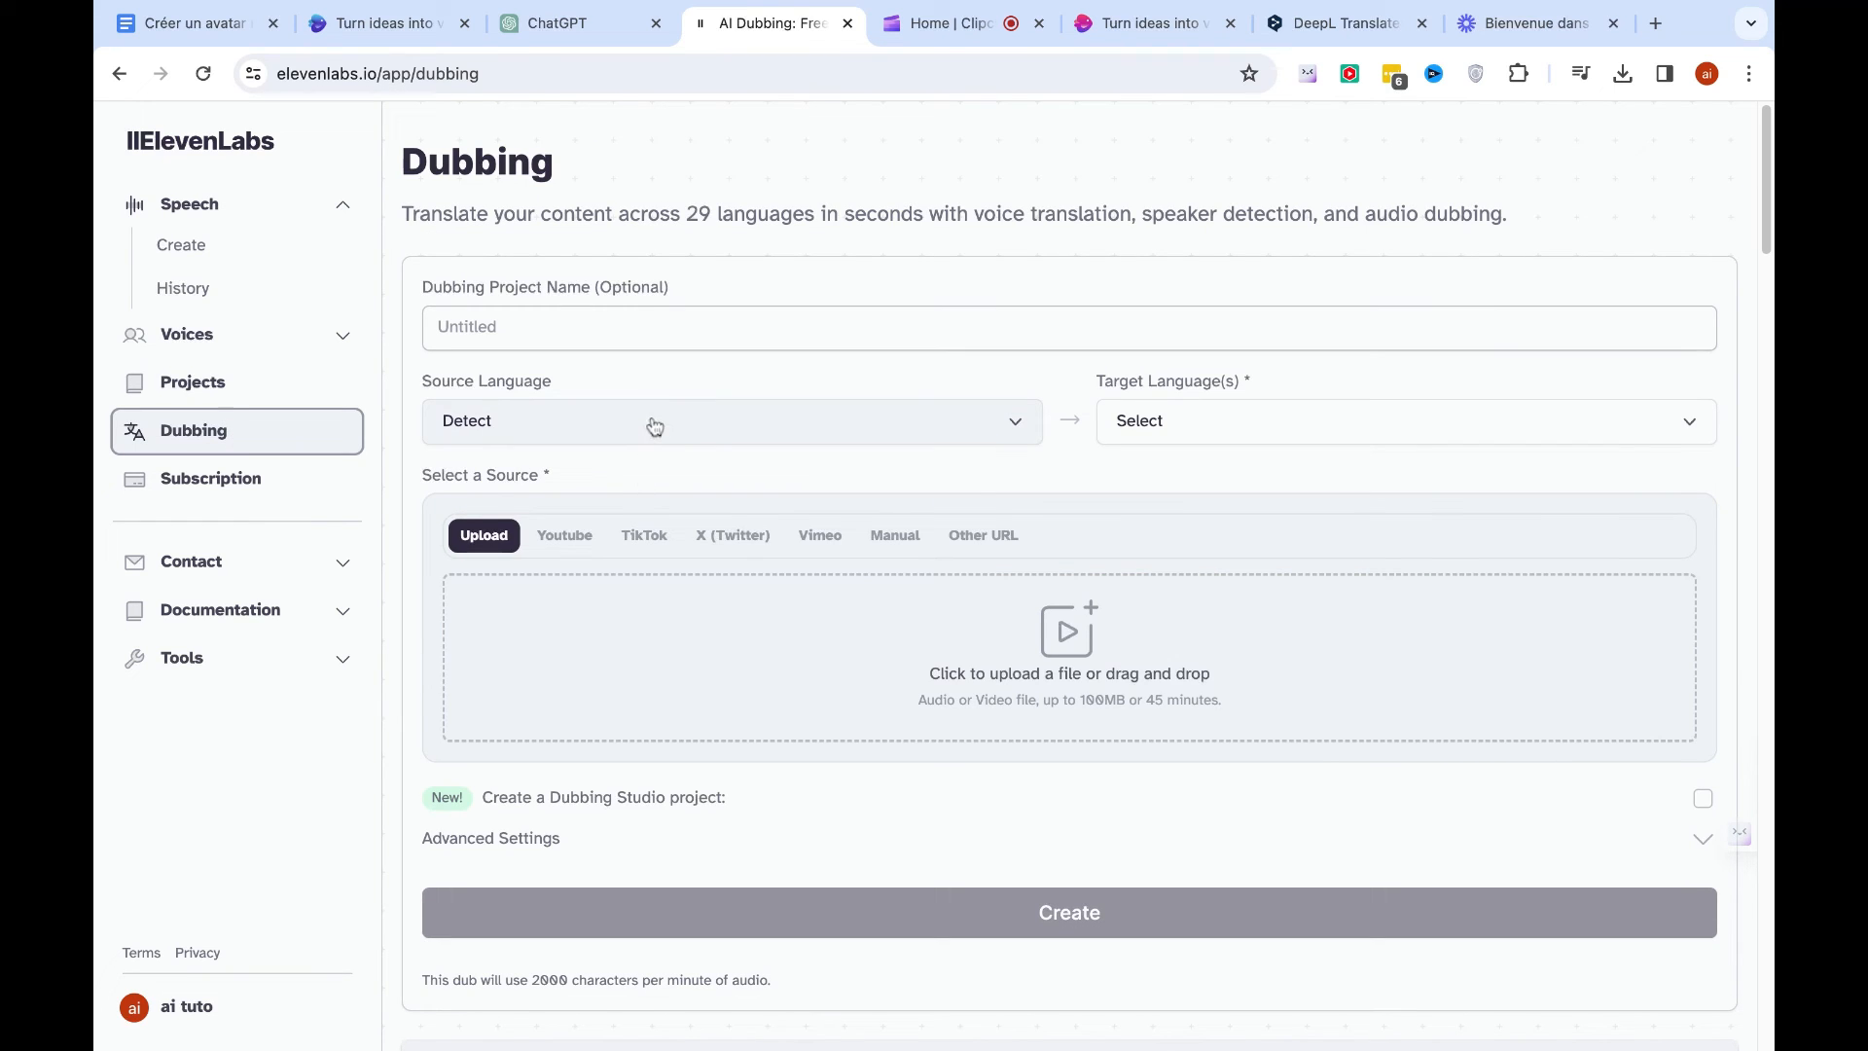
pyautogui.click(1046, 654)
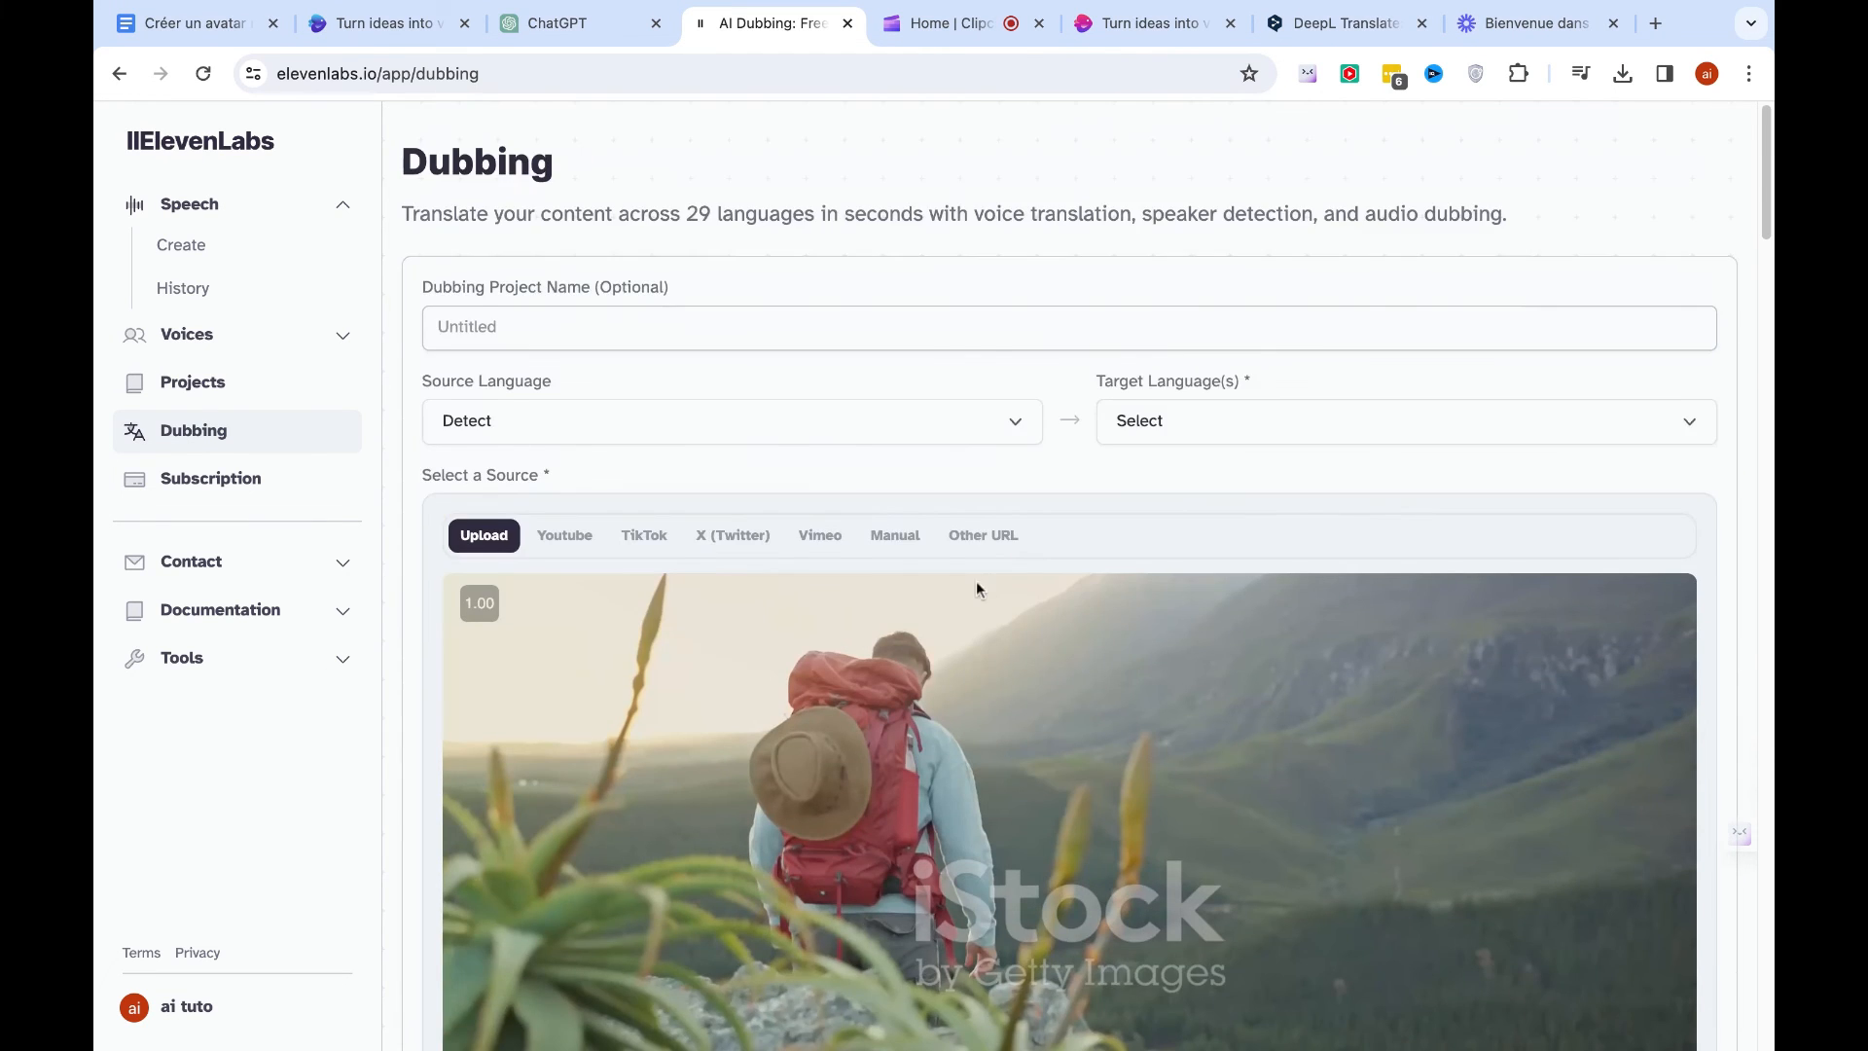
# Step: Play the uploaded source video through to its end, switching to full screen and back
pyautogui.scroll(-6, 977, 581)
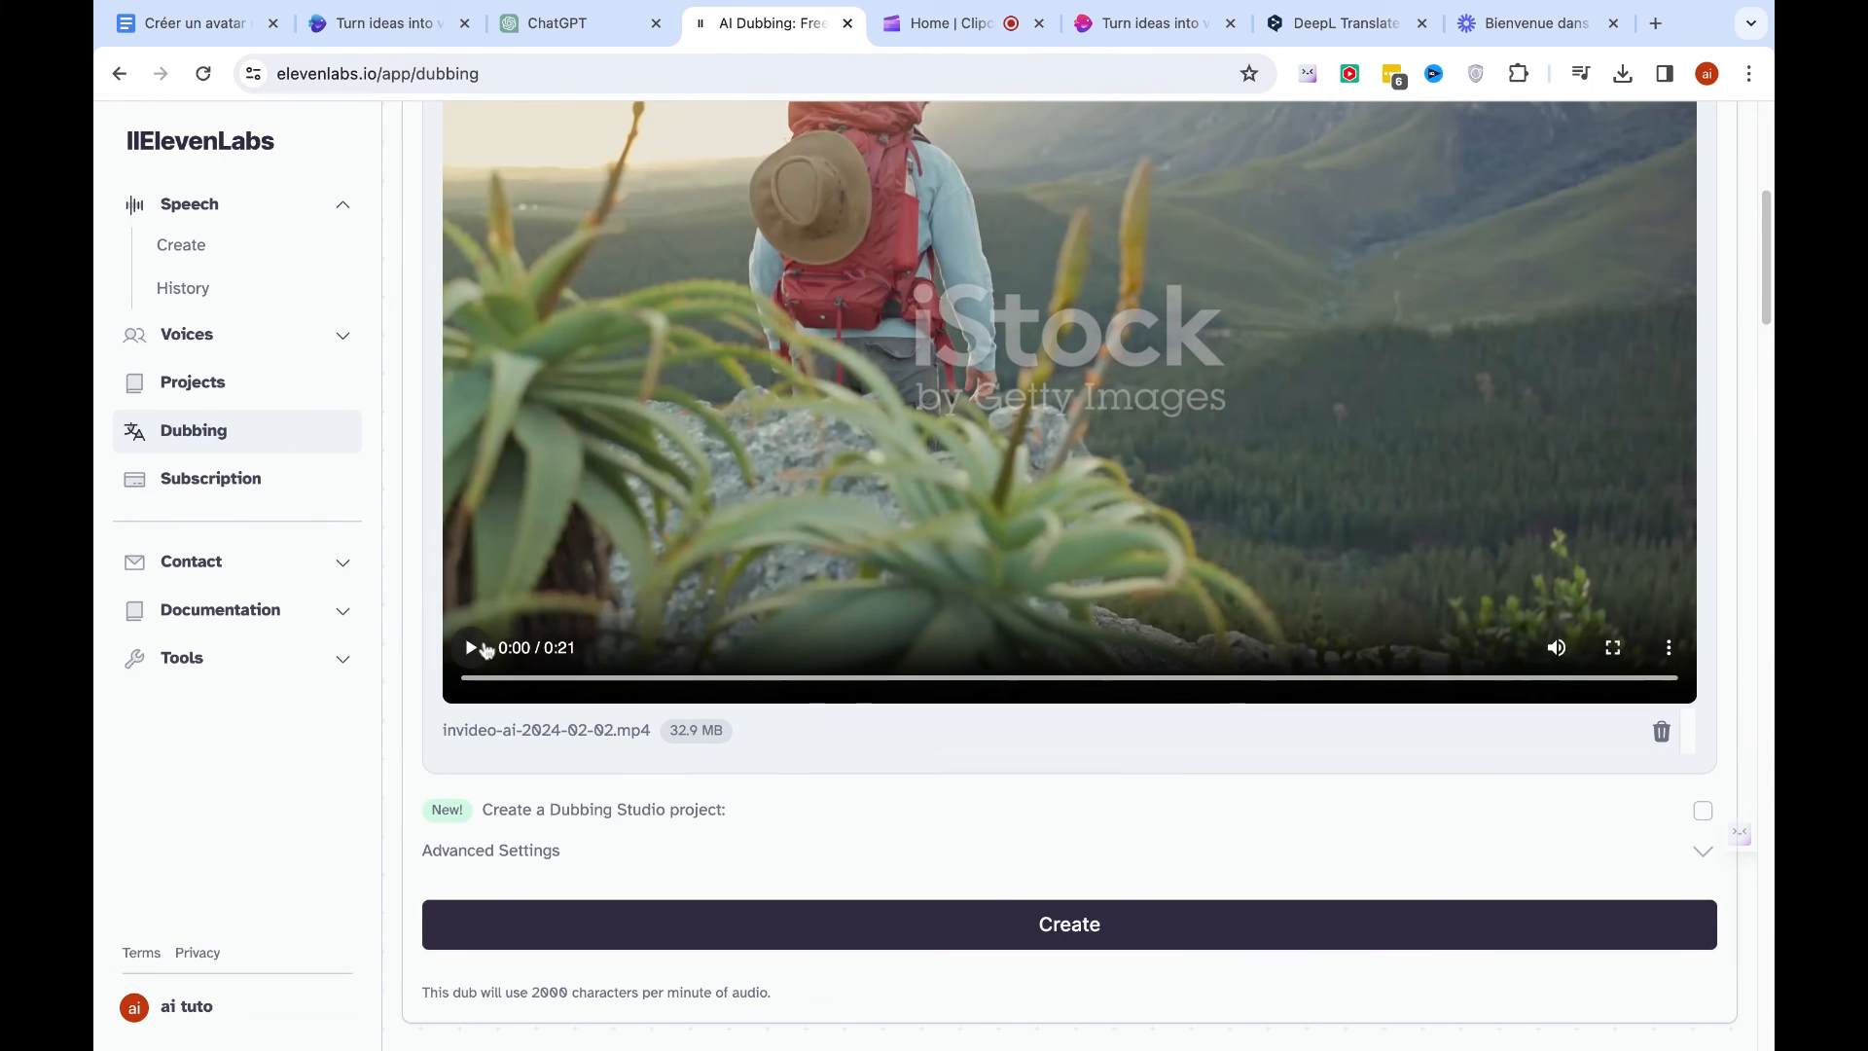
pyautogui.click(487, 649)
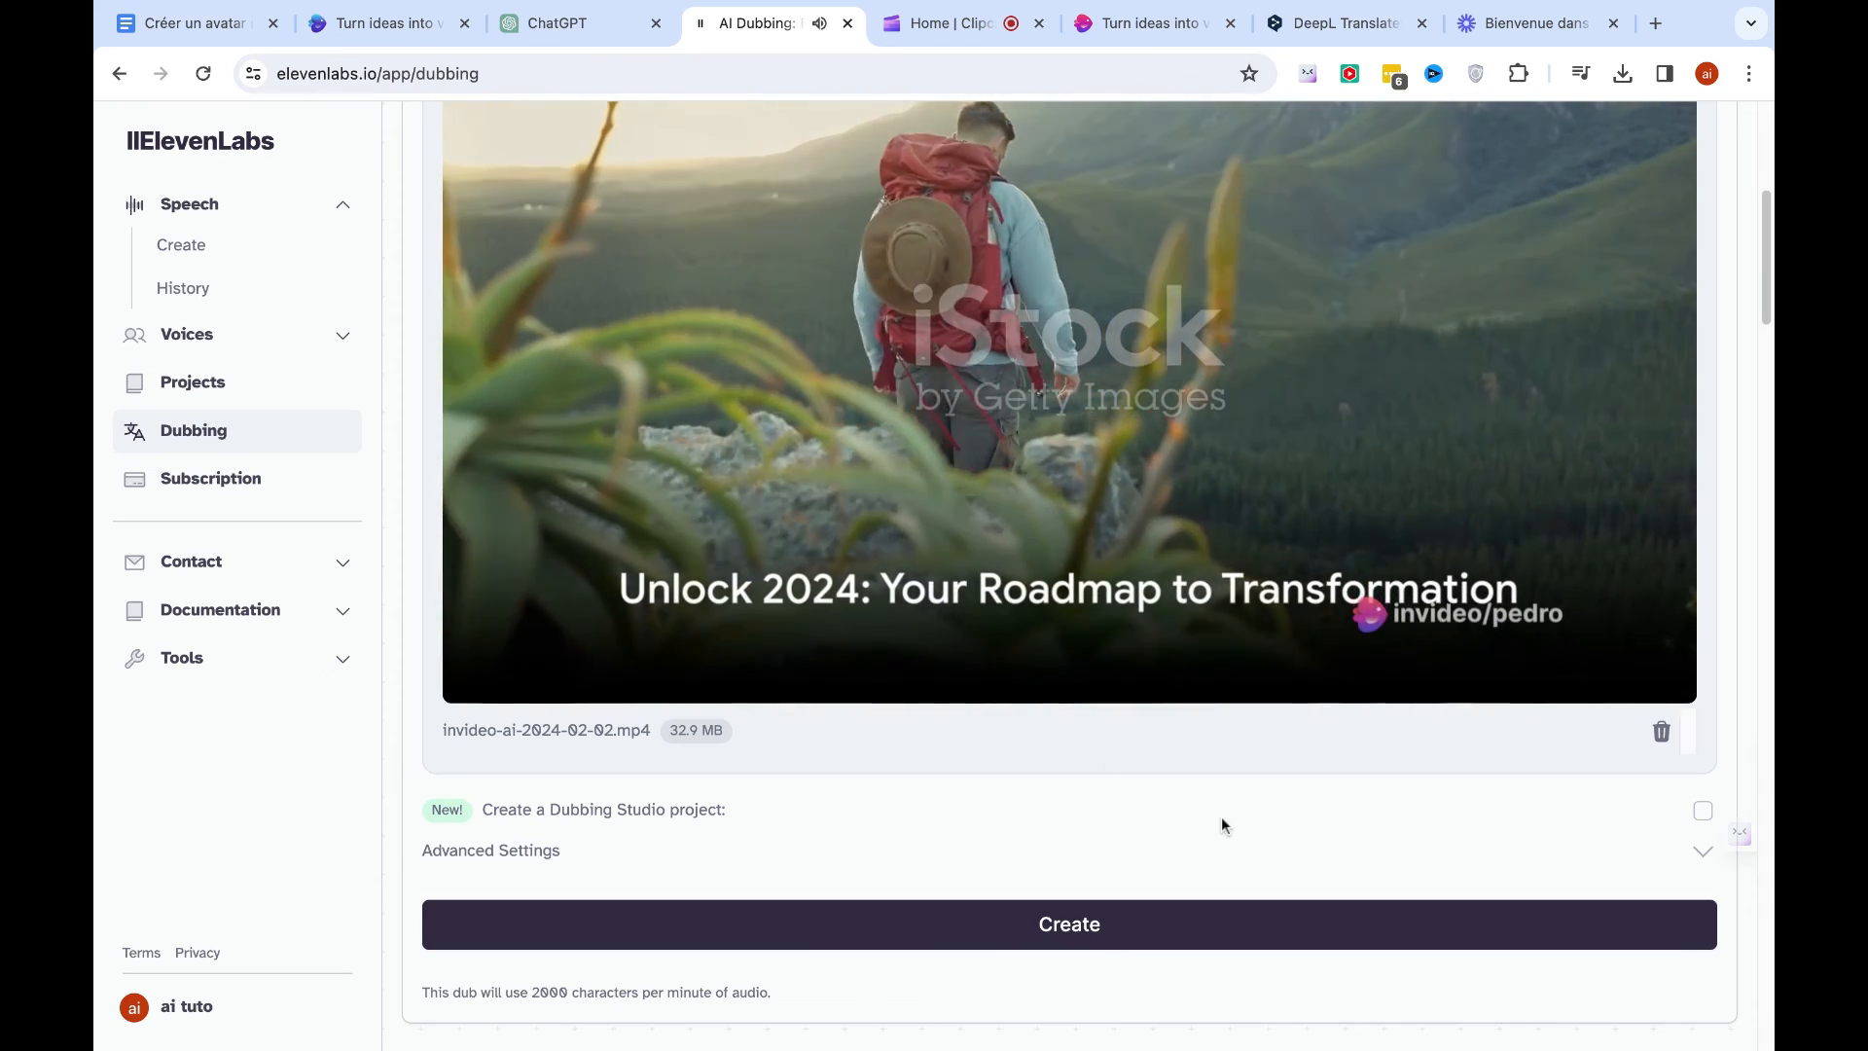
pyautogui.scroll(1, 1221, 815)
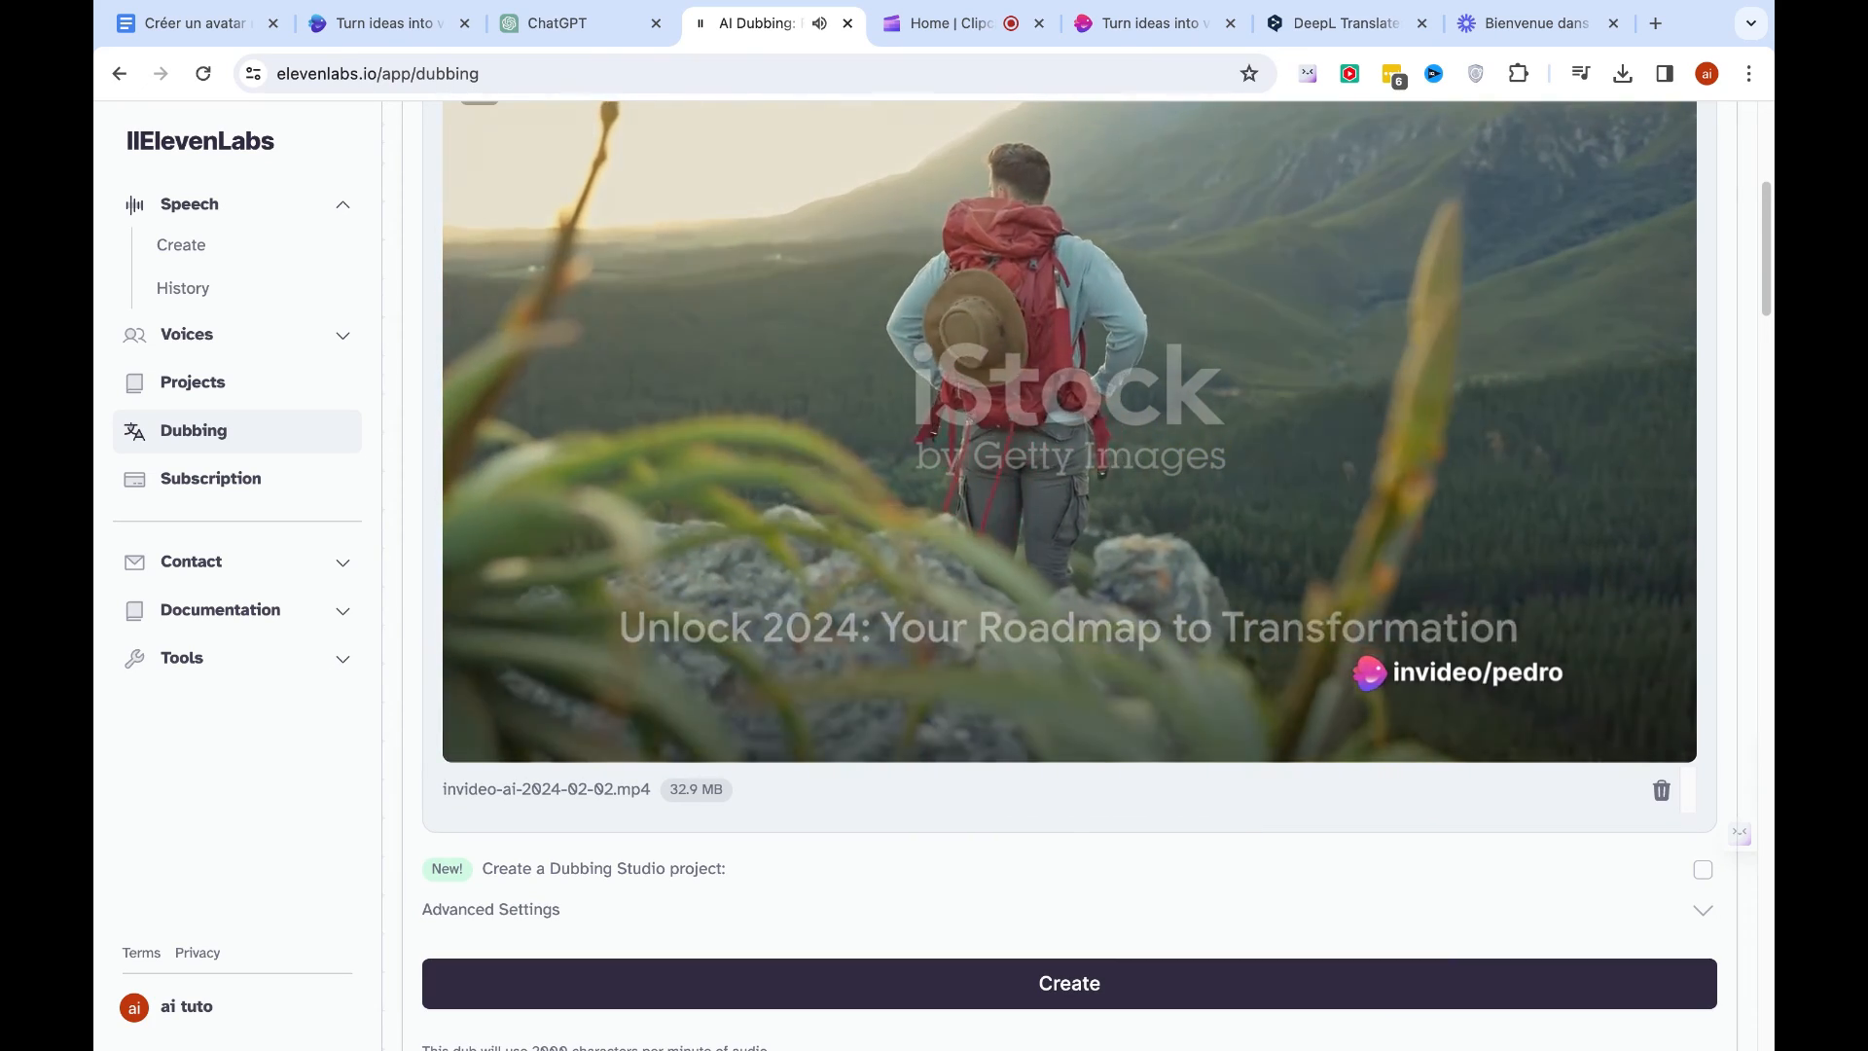
pyautogui.scroll(4, 1070, 584)
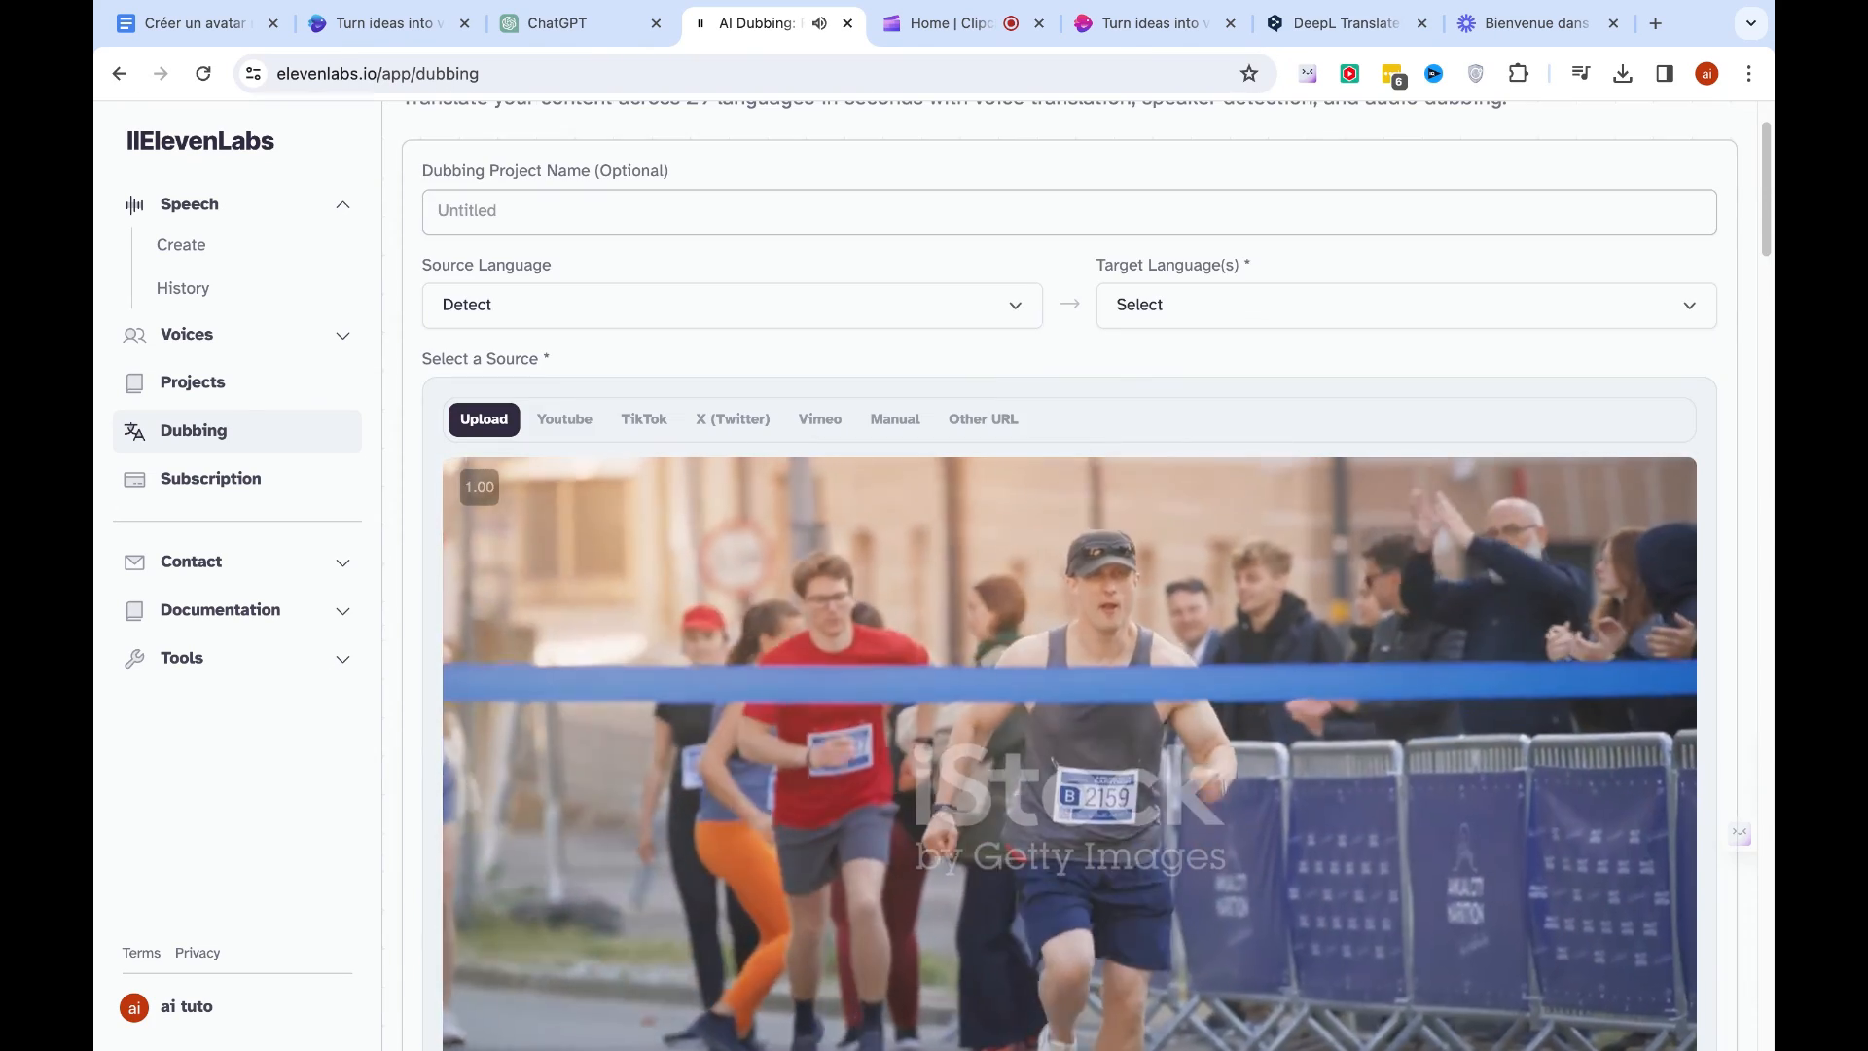
pyautogui.scroll(-1, 1070, 584)
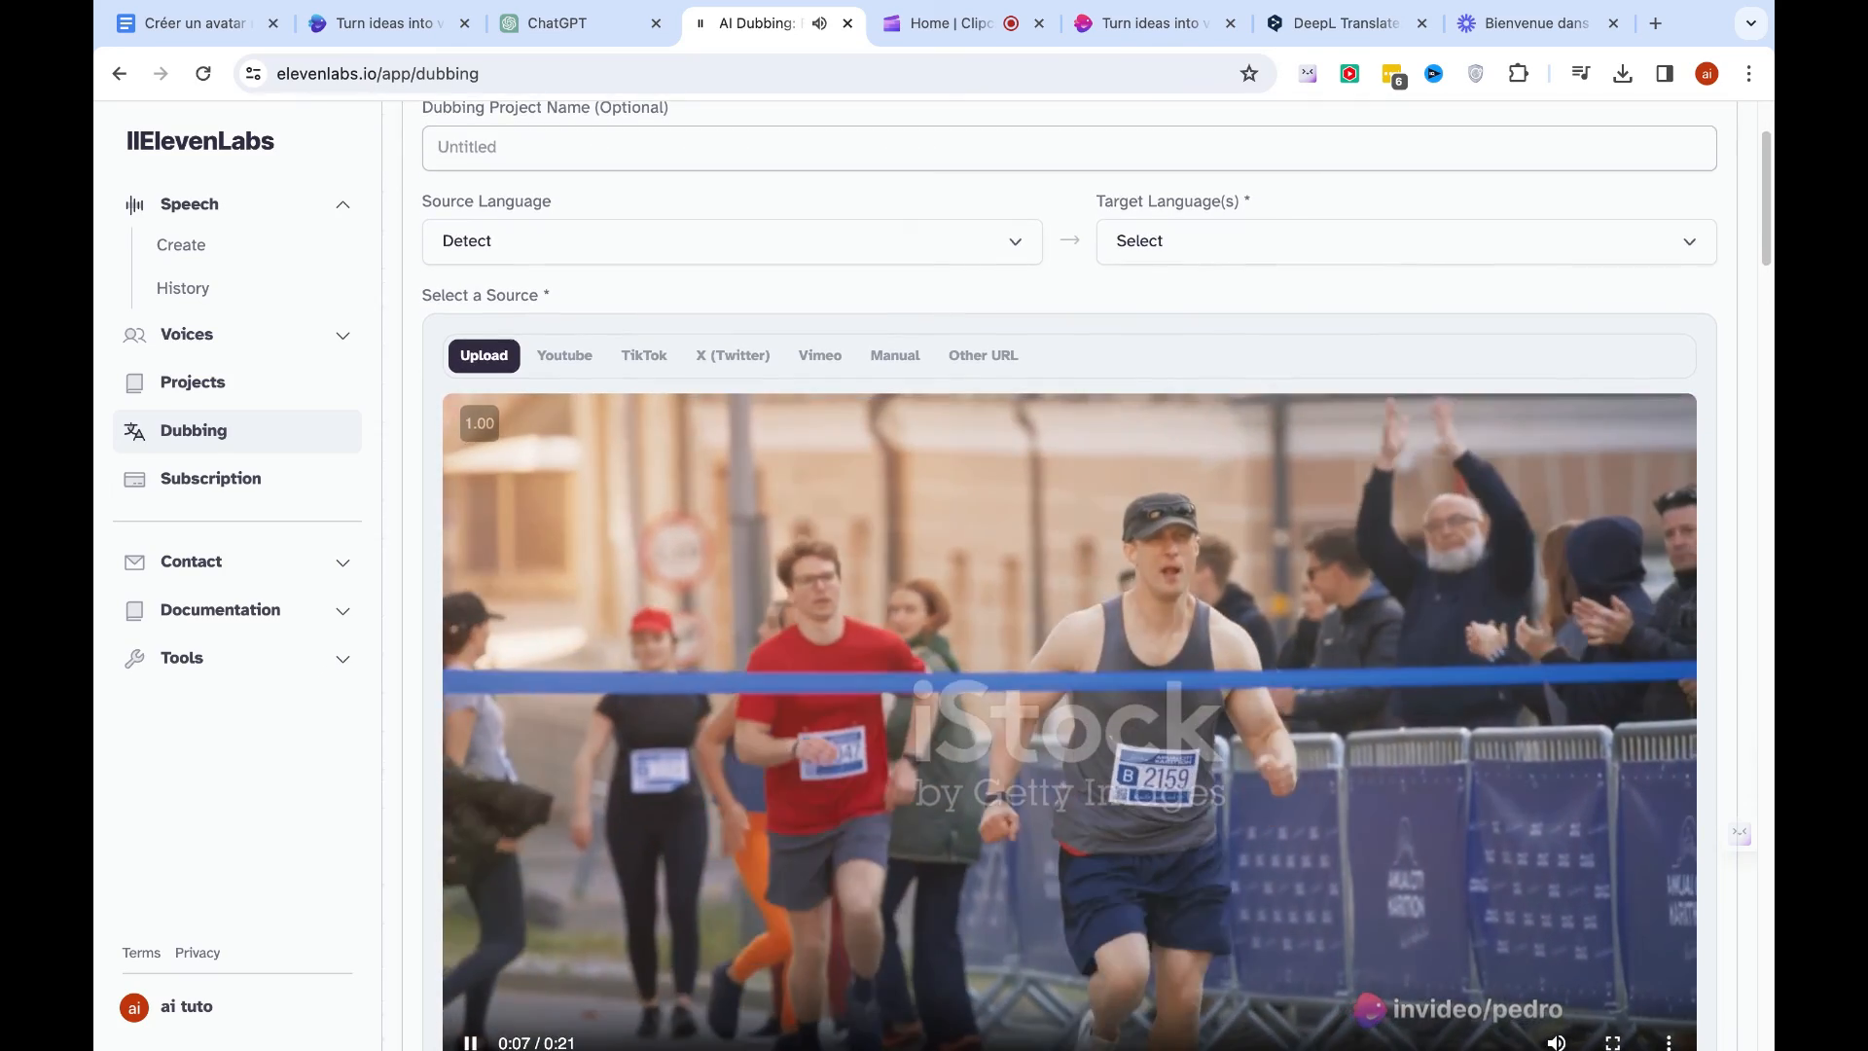
pyautogui.scroll(-1, 1070, 584)
pyautogui.scroll(-1, 1070, 584)
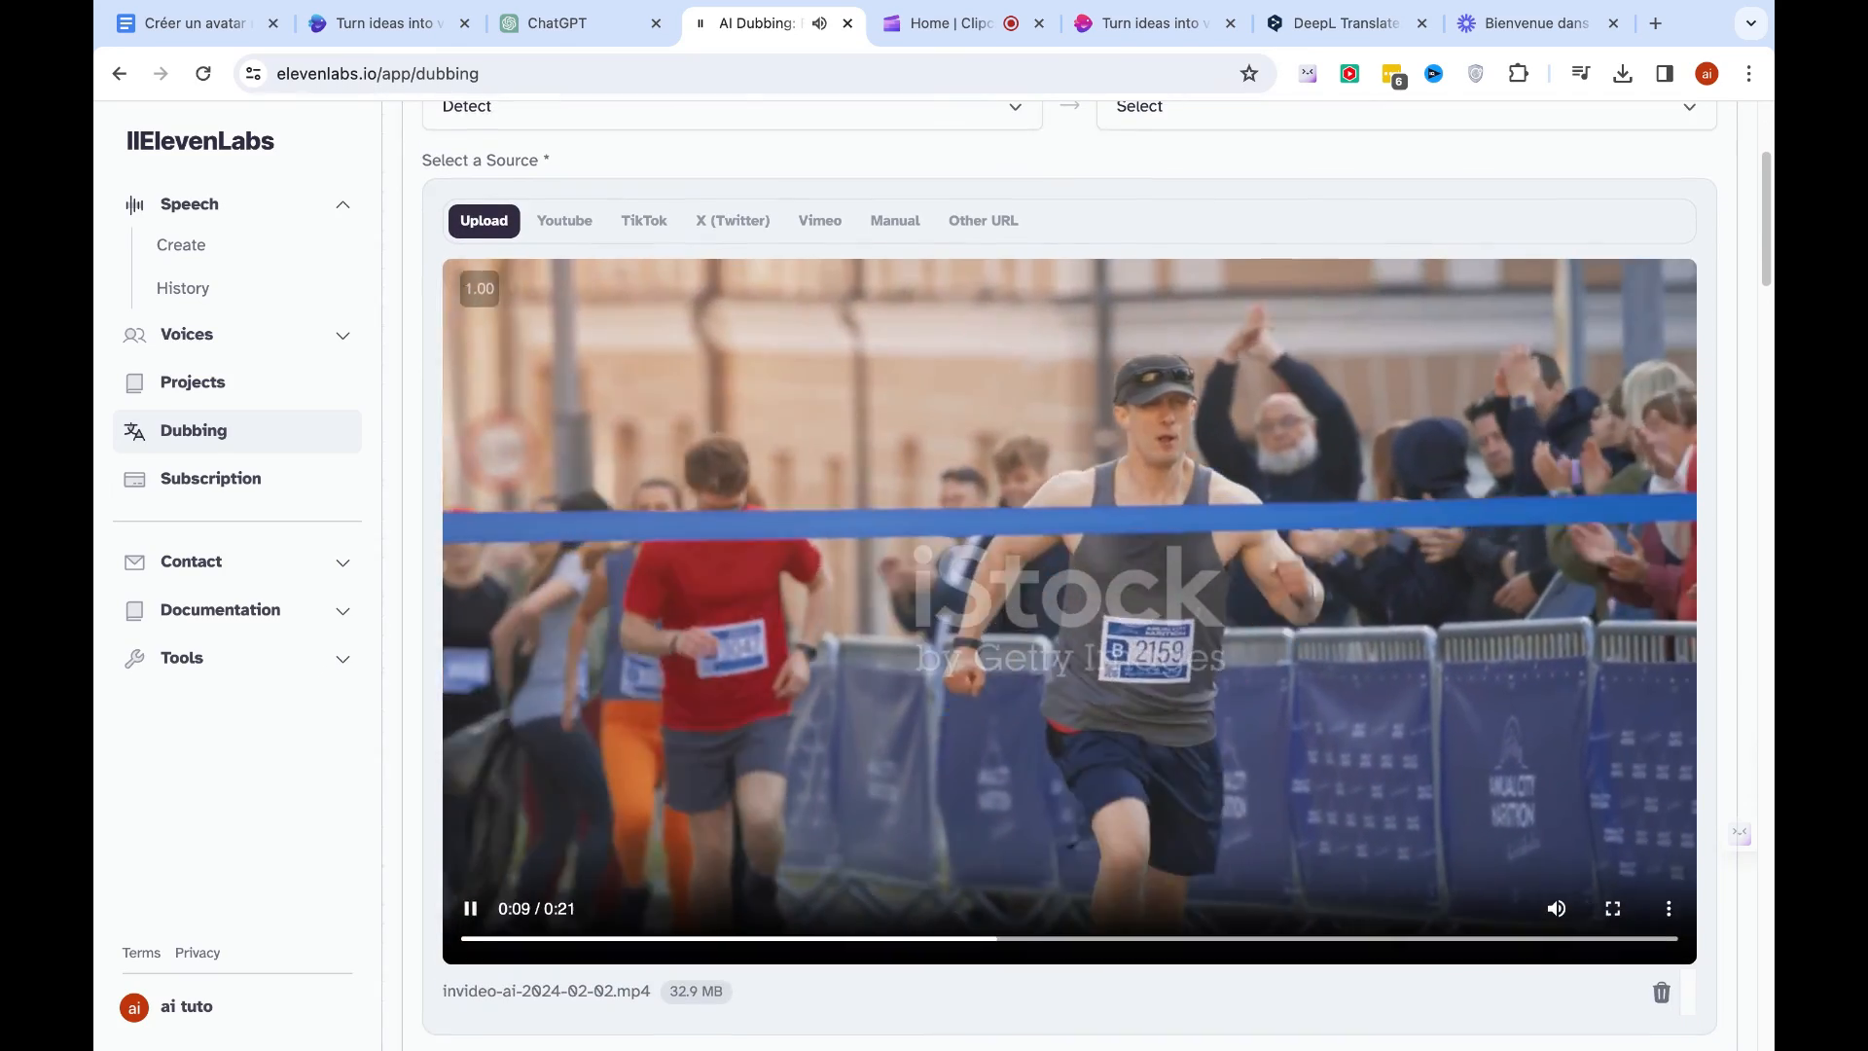
pyautogui.scroll(-1, 1496, 862)
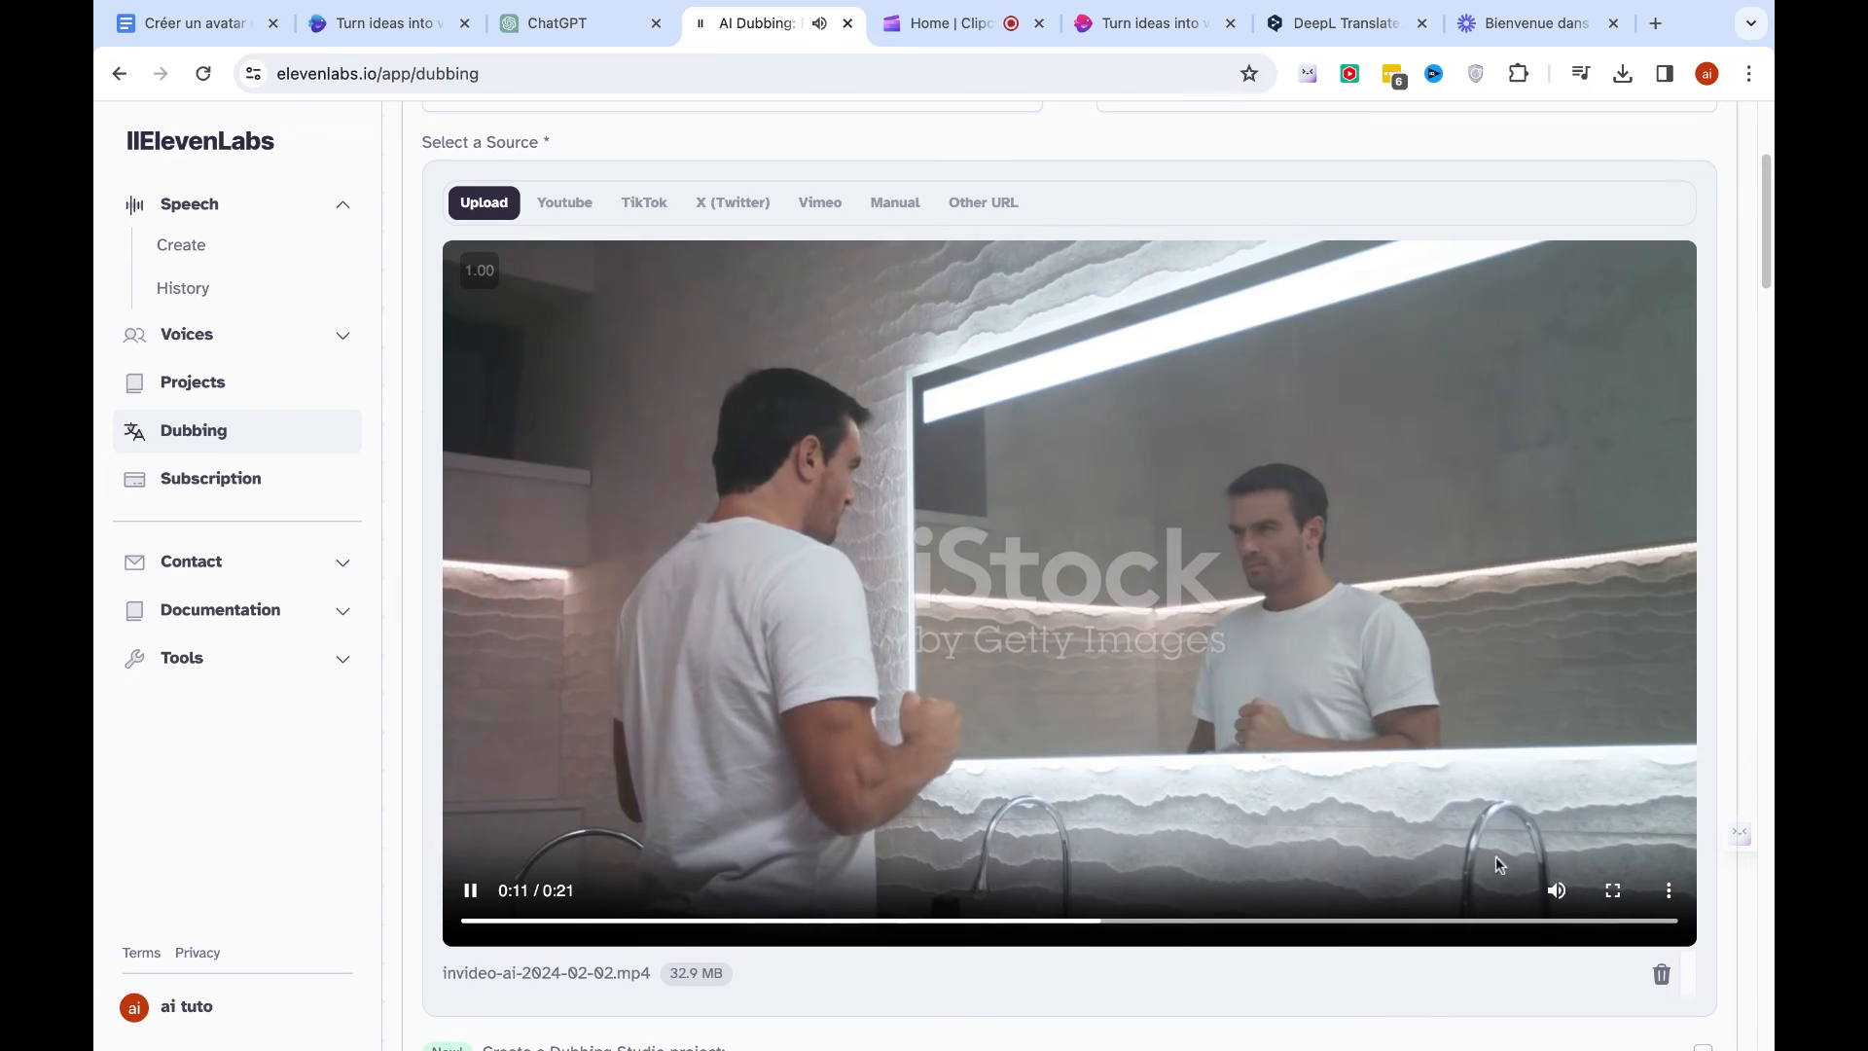
pyautogui.click(1612, 890)
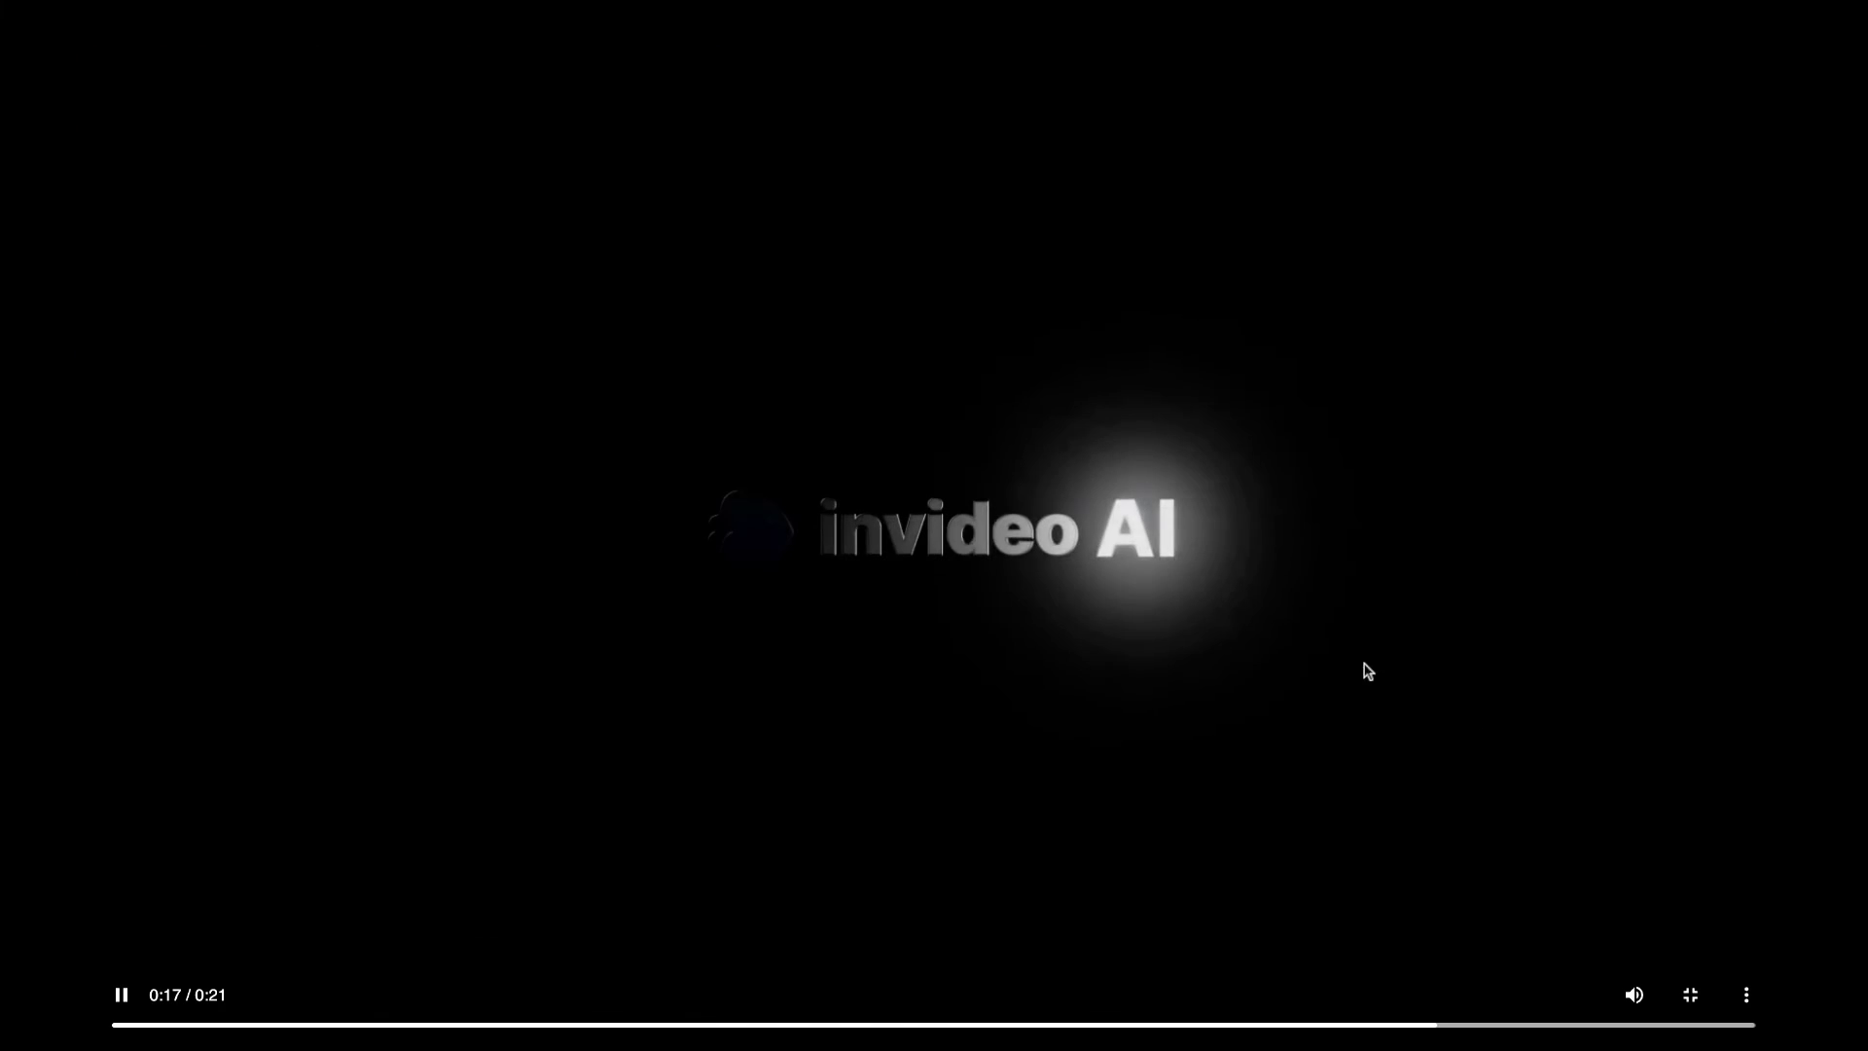
pyautogui.click(1690, 994)
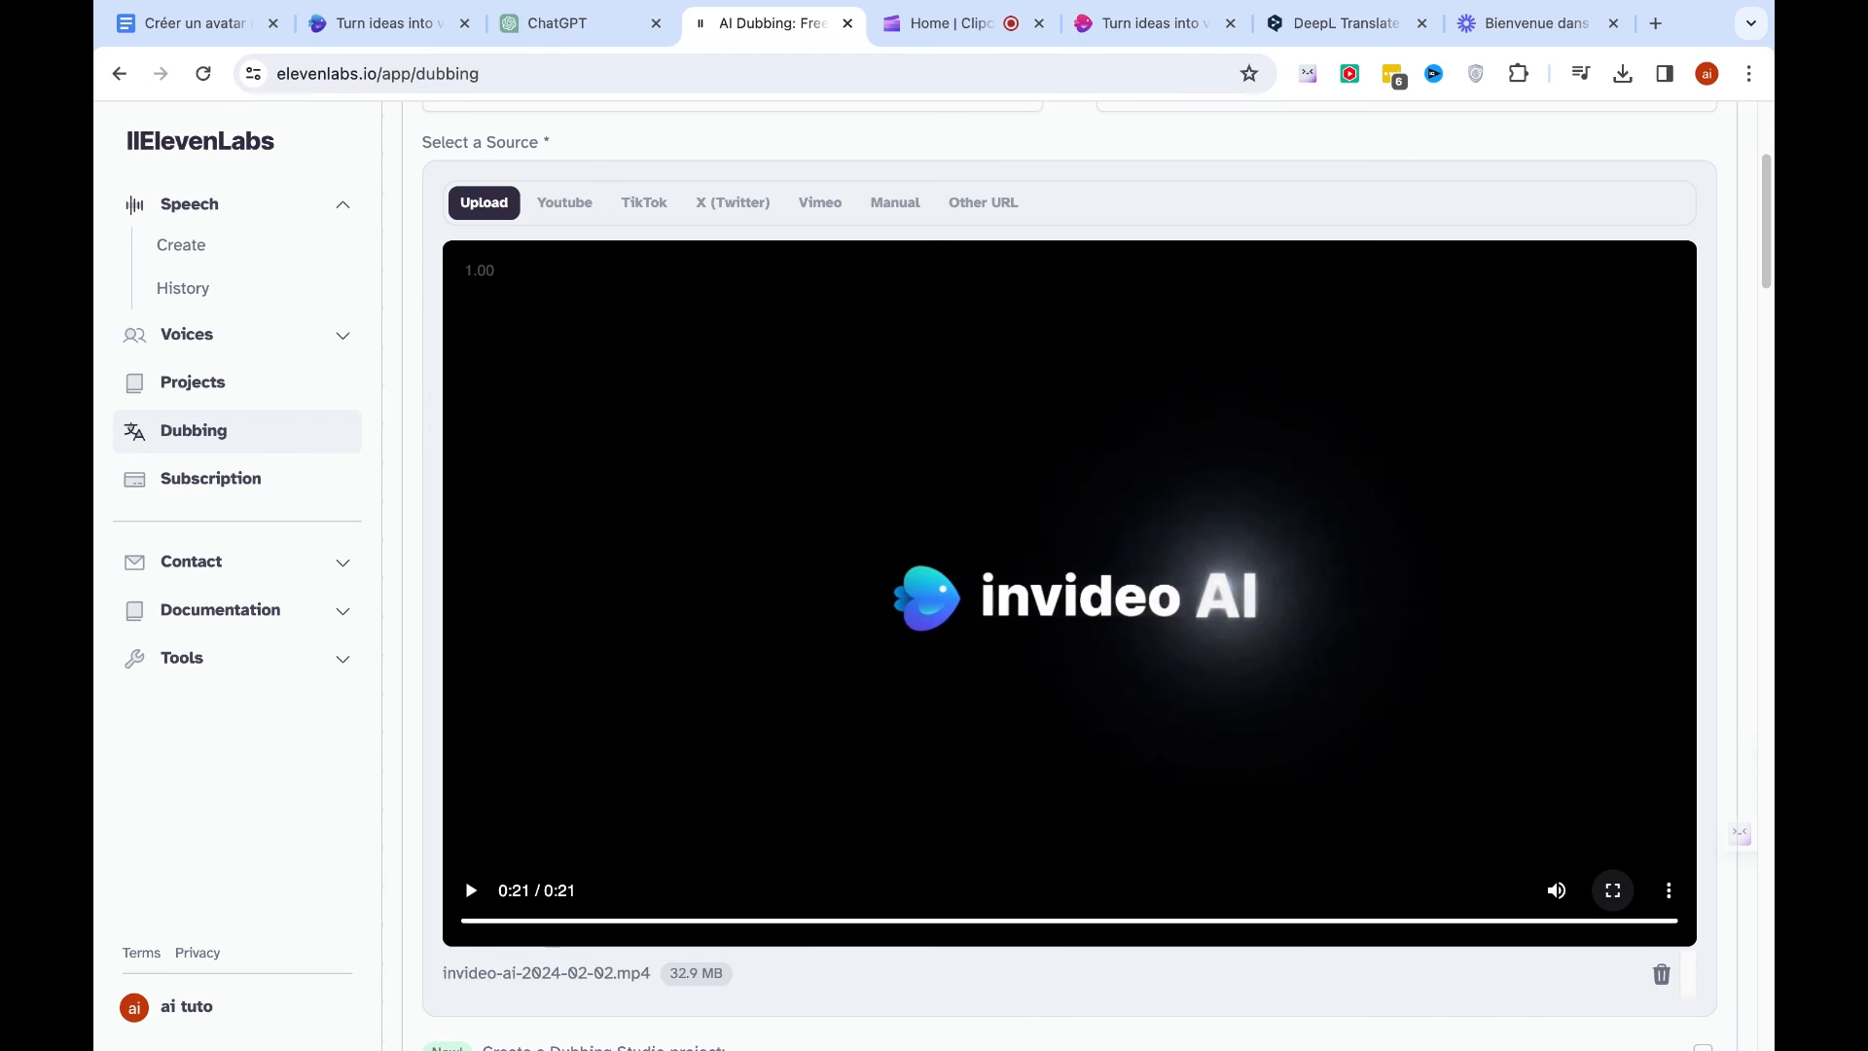
# Step: Set the dub's source language to English and its target language to French
pyautogui.scroll(3, 1195, 587)
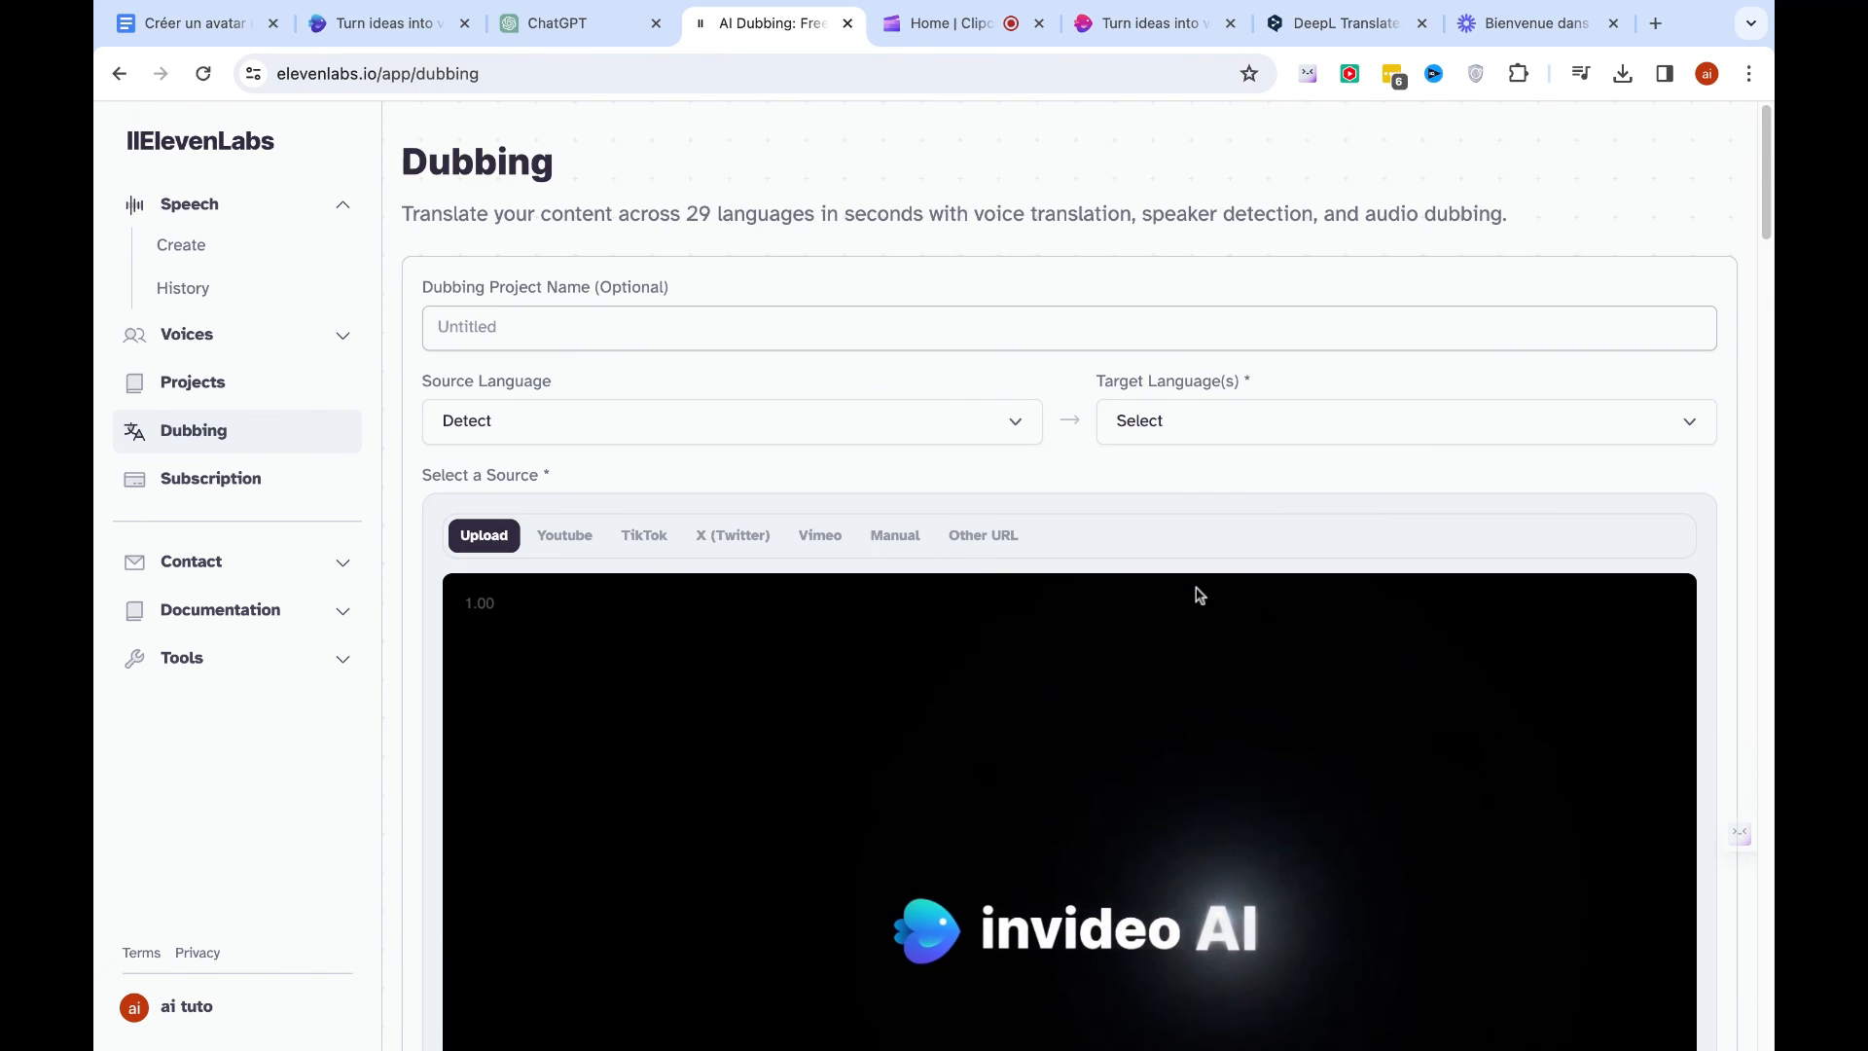
pyautogui.scroll(-1, 1167, 755)
pyautogui.scroll(-4, 1166, 754)
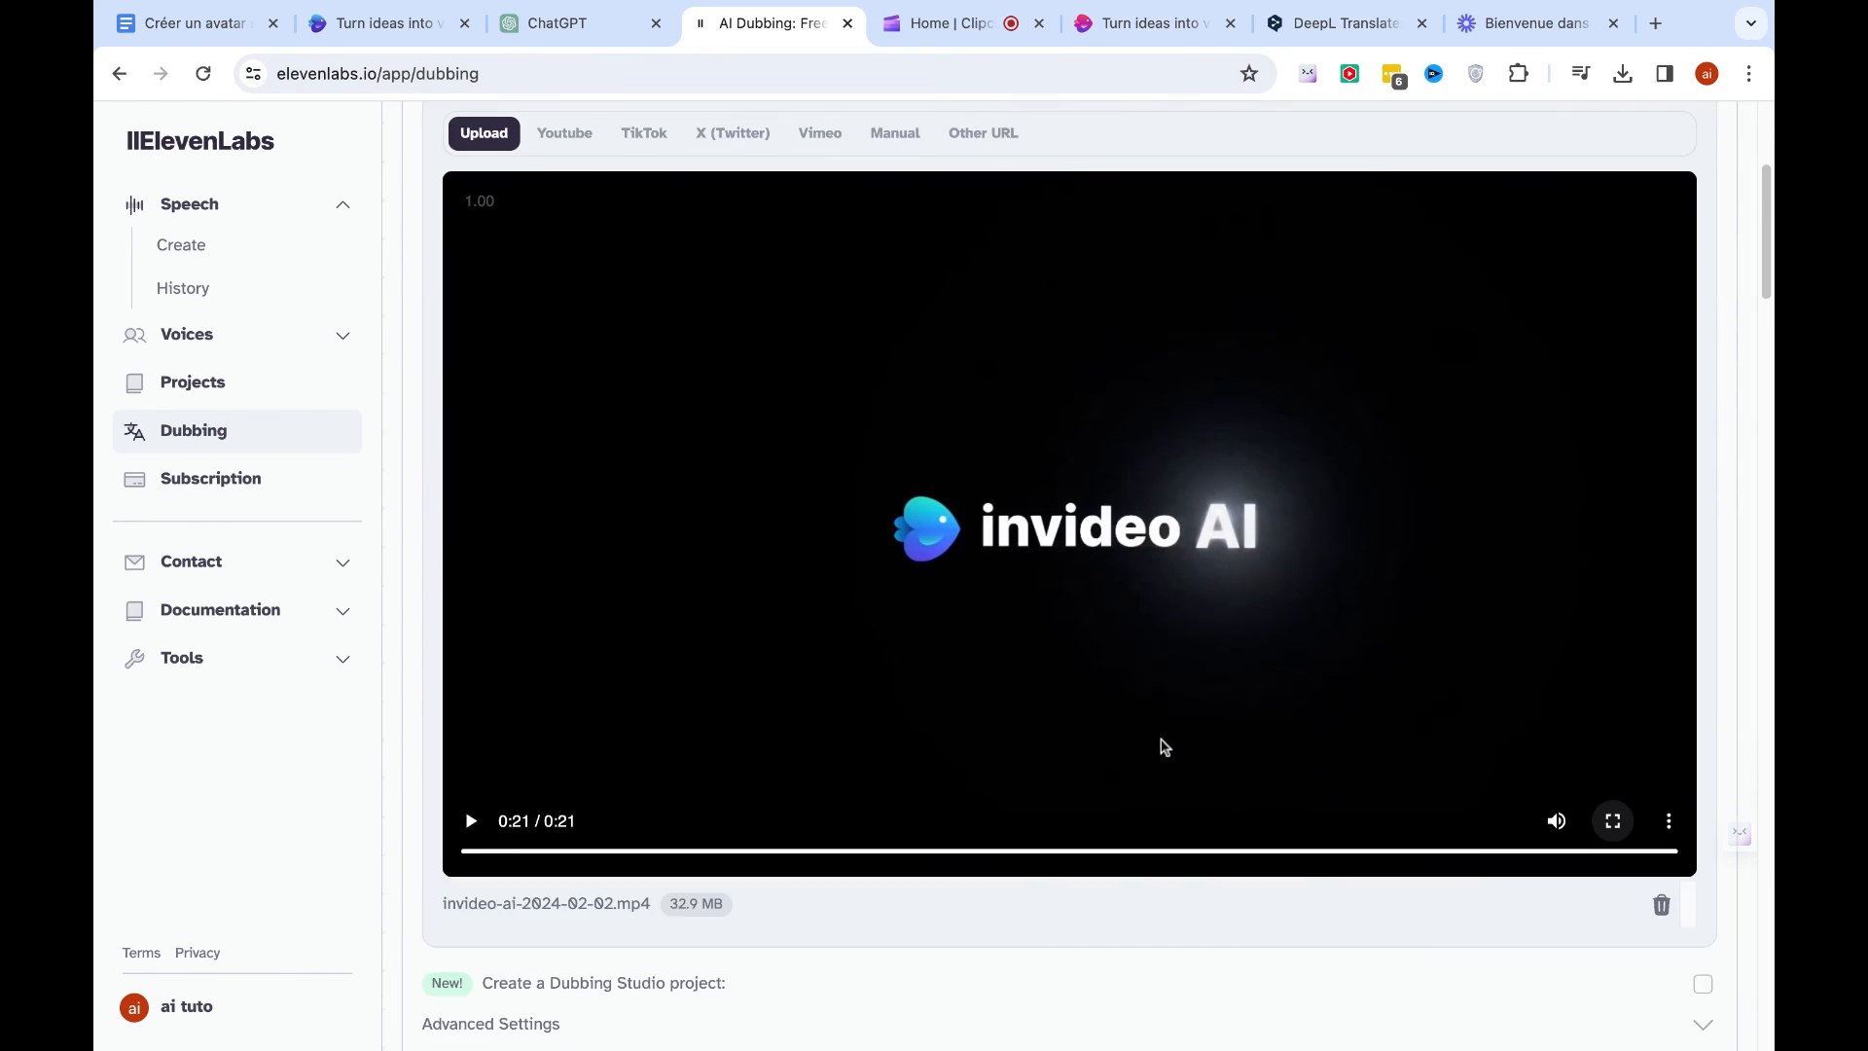
pyautogui.scroll(1, 1163, 742)
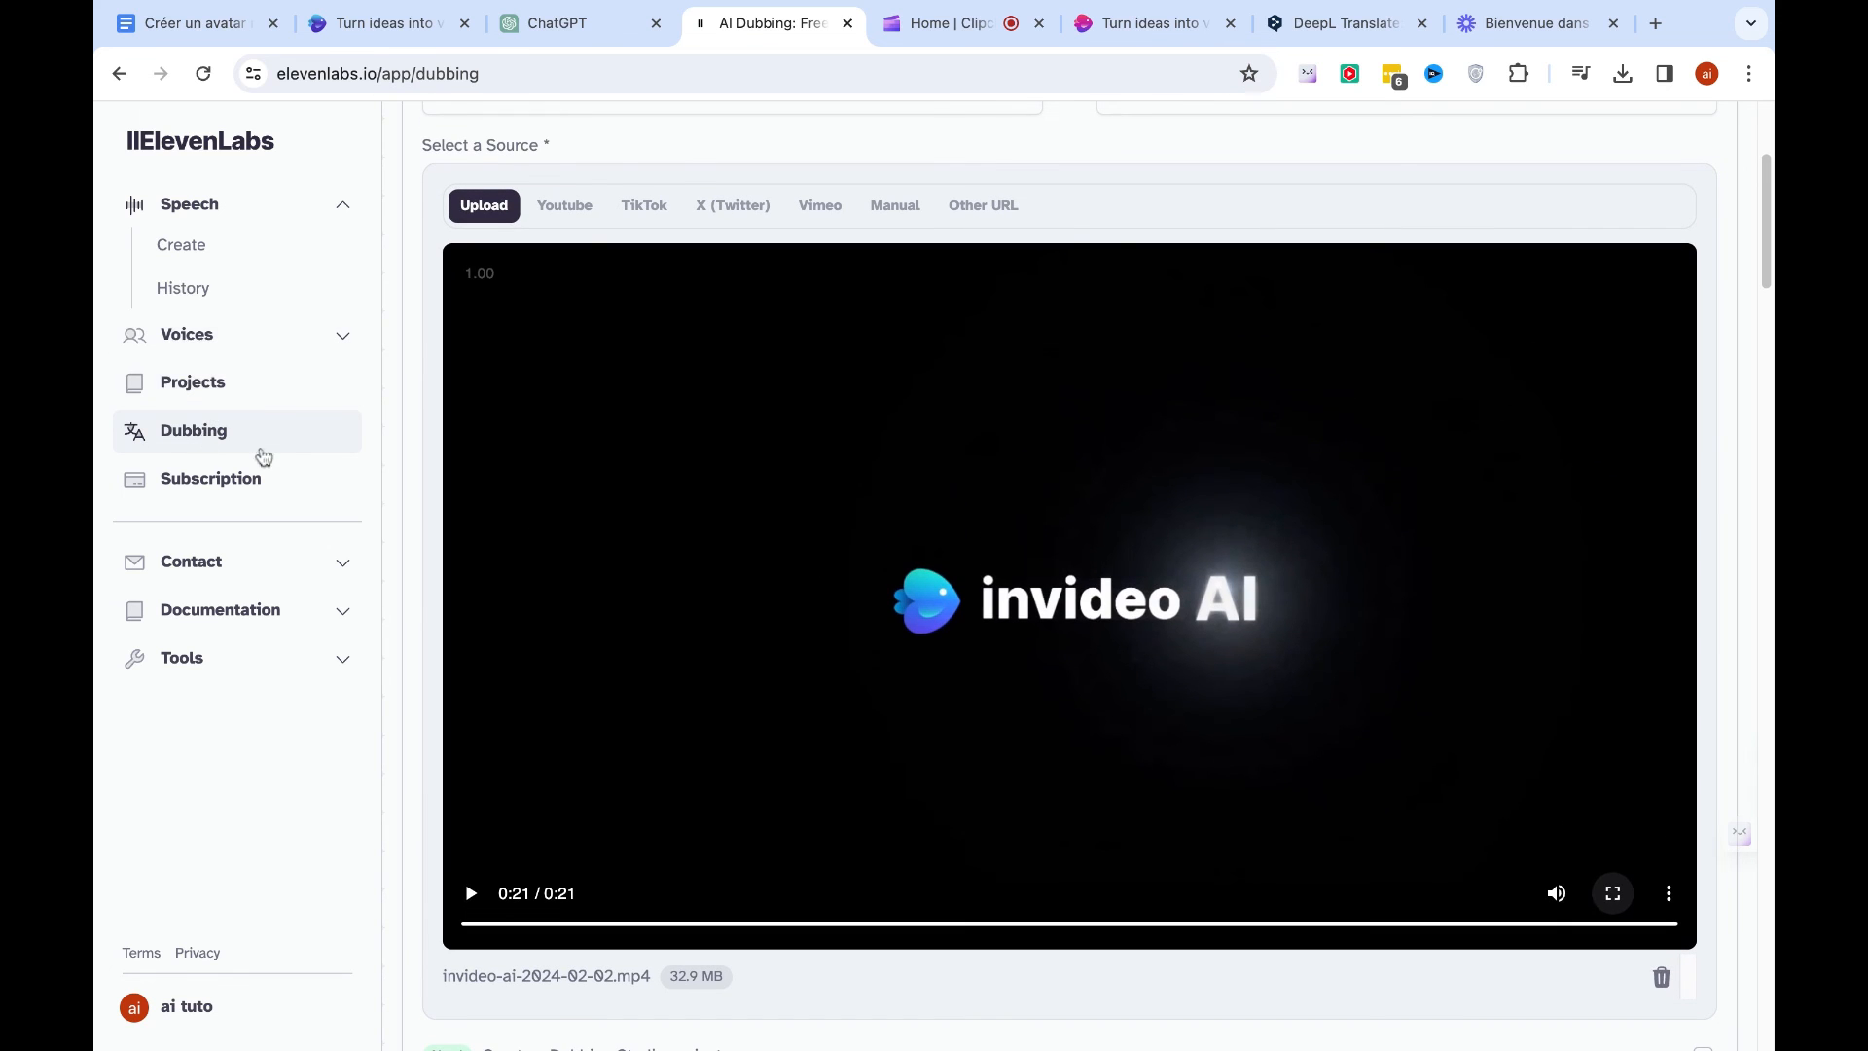
pyautogui.scroll(-4, 685, 446)
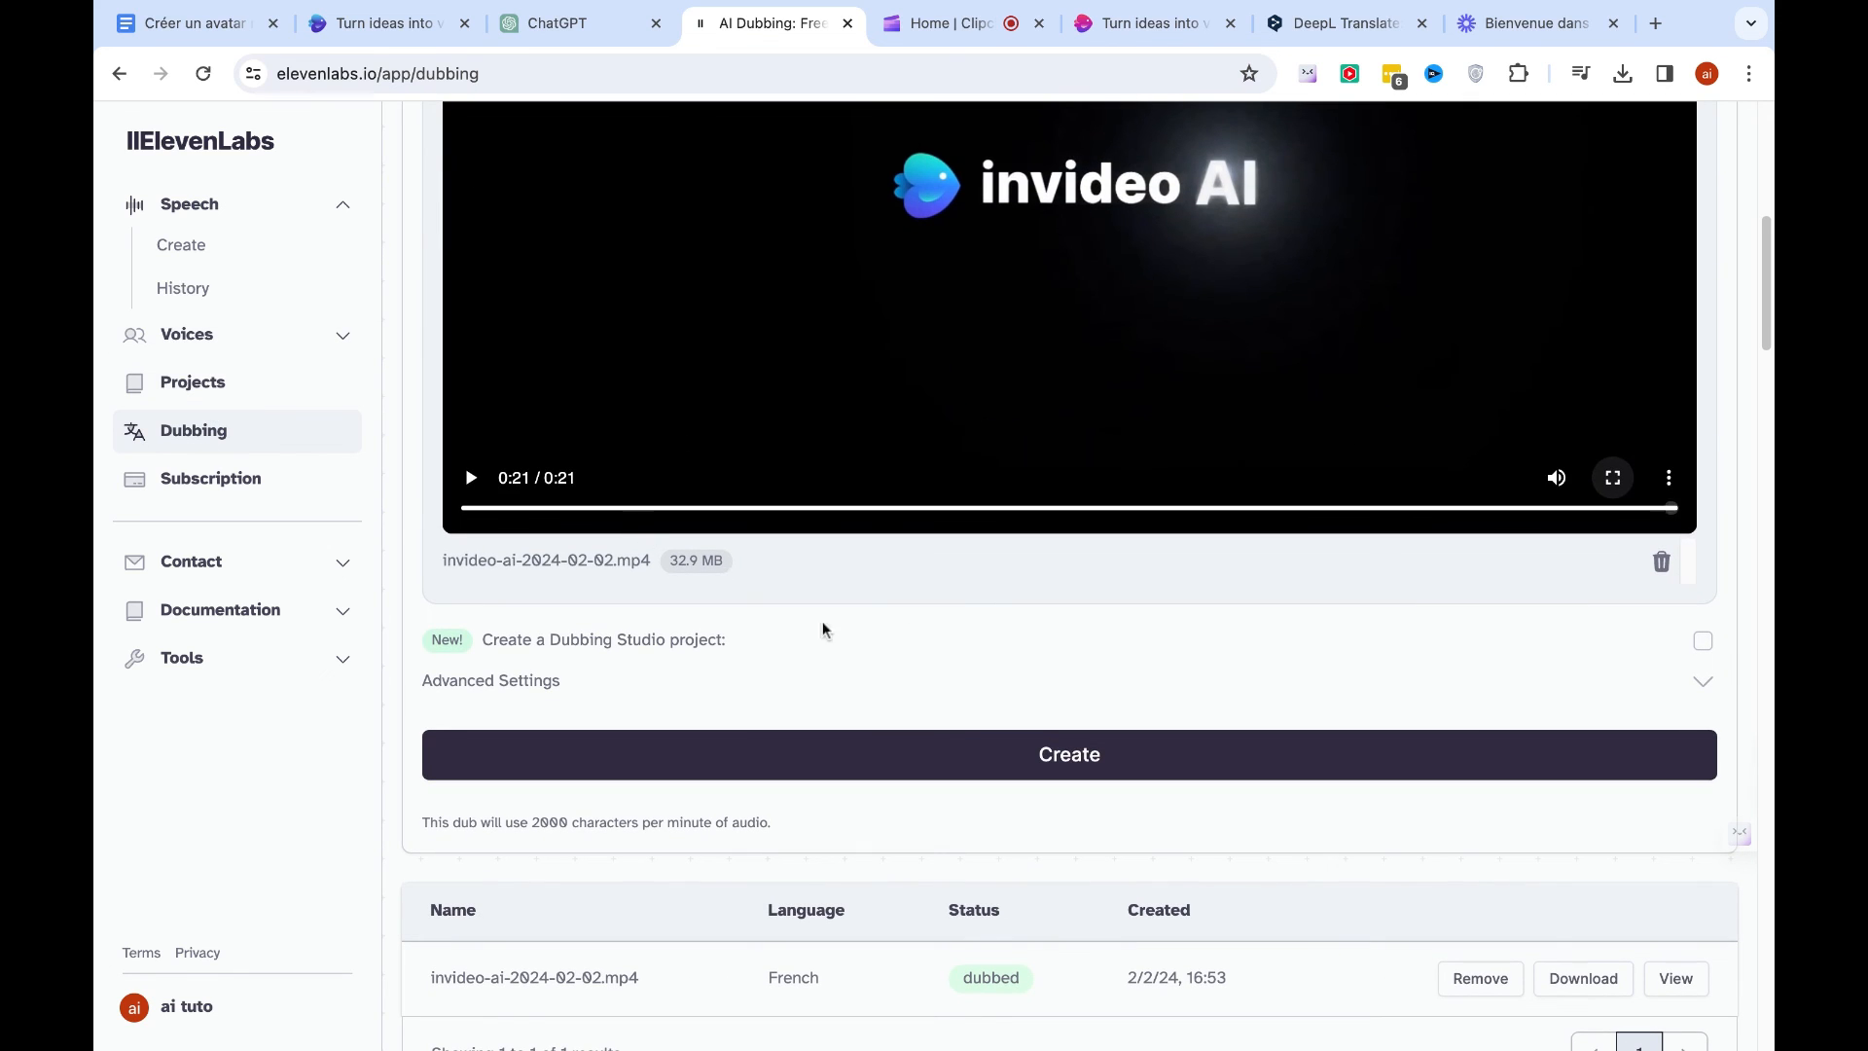
pyautogui.scroll(-3, 821, 625)
pyautogui.scroll(10, 980, 428)
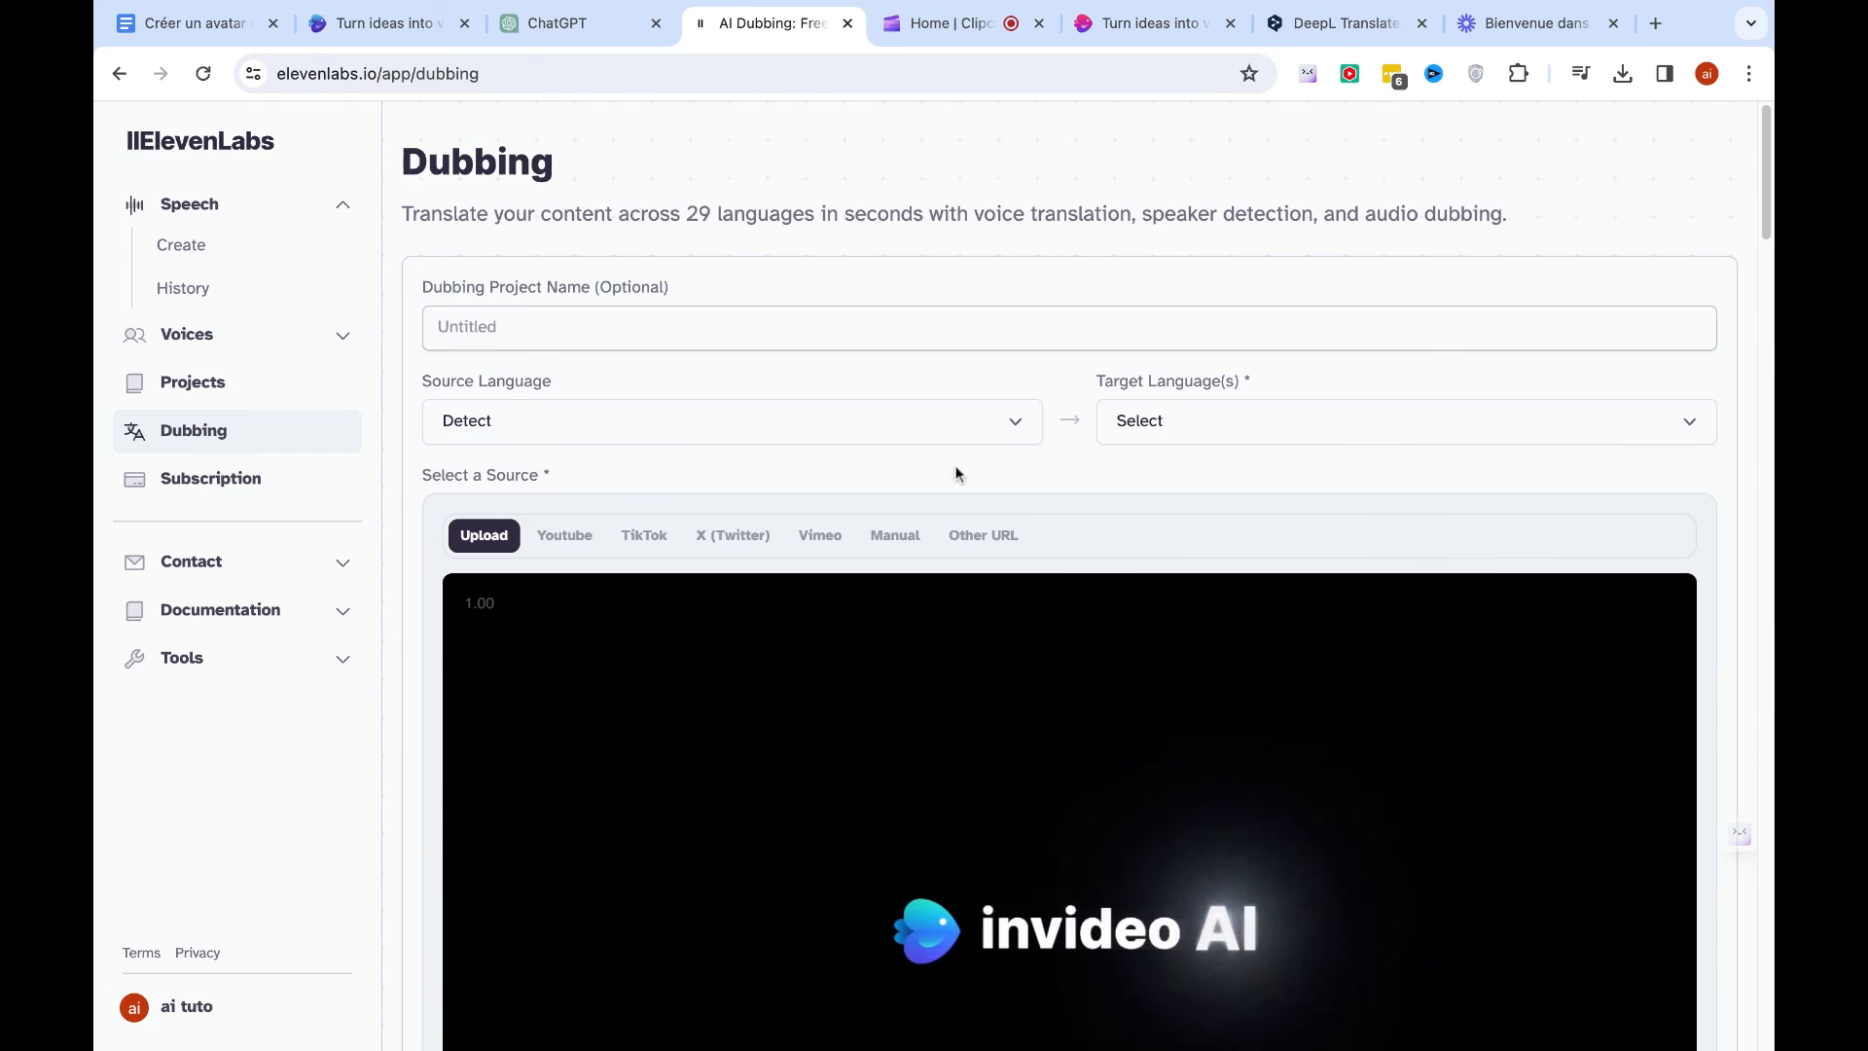
pyautogui.click(745, 424)
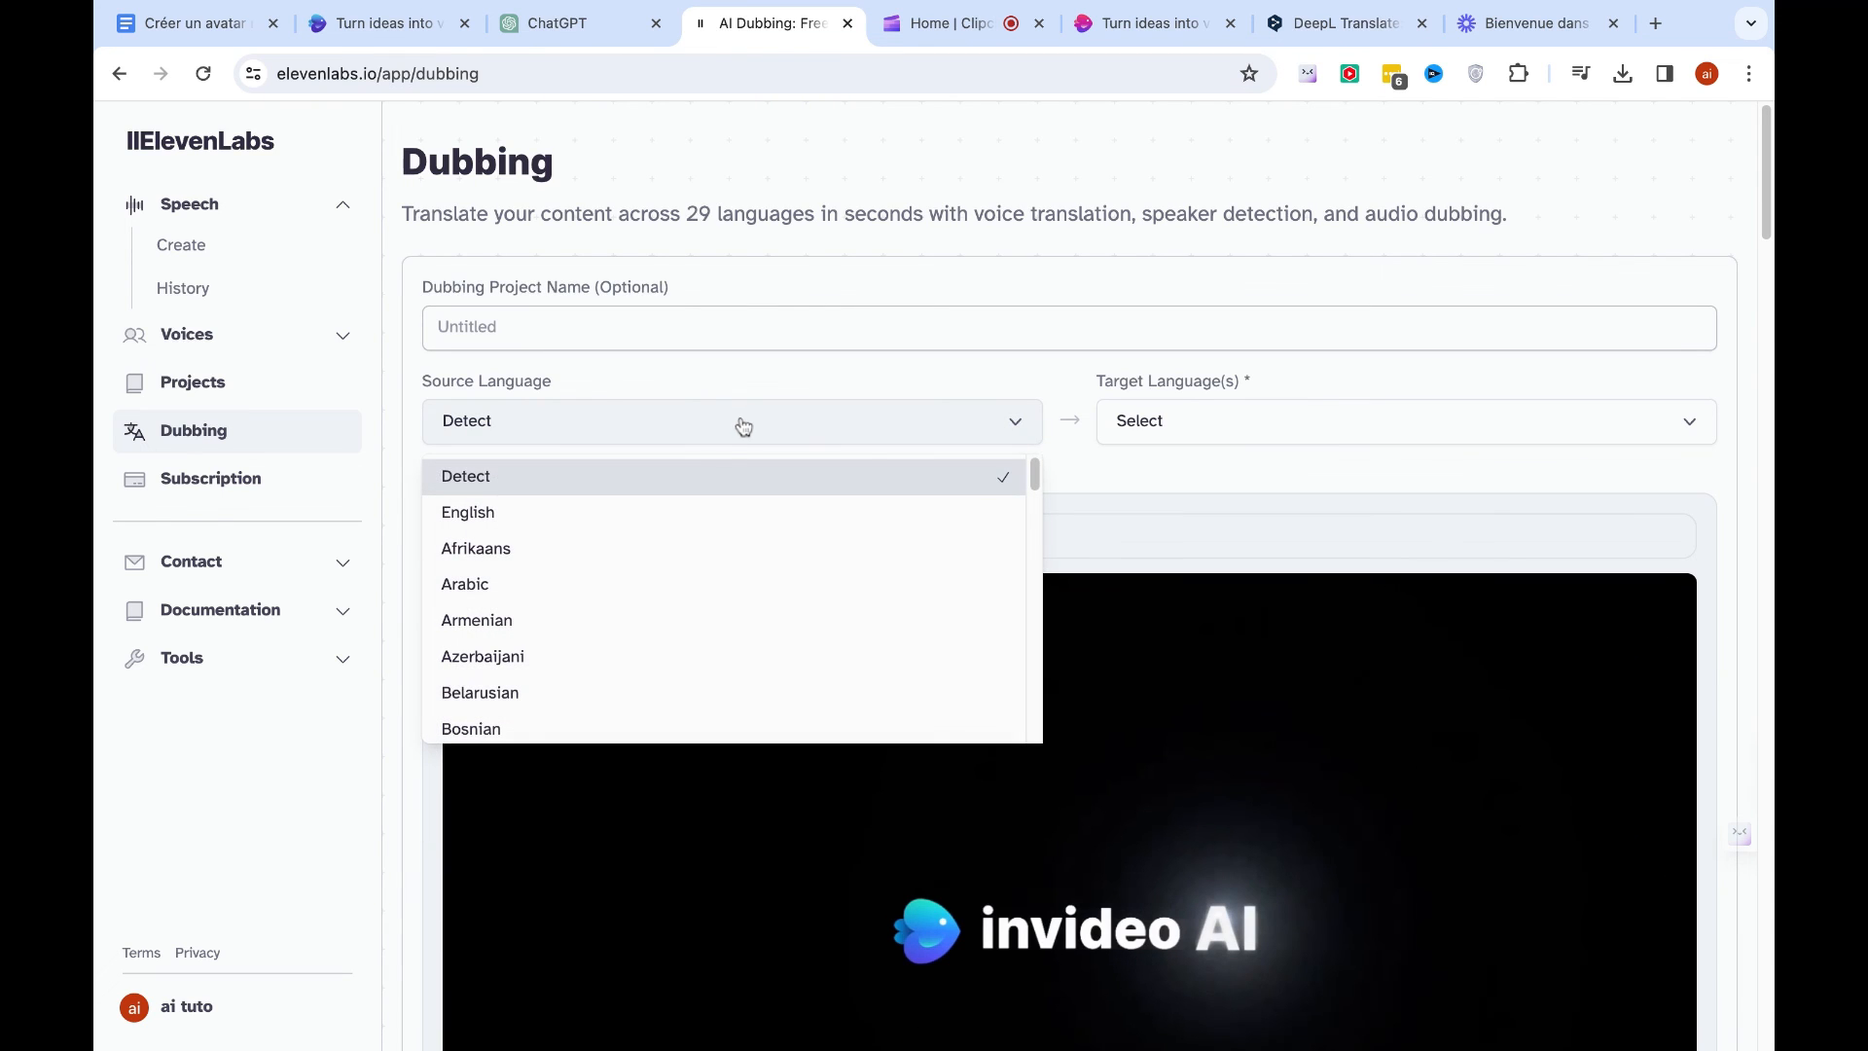
pyautogui.click(640, 517)
pyautogui.click(1197, 432)
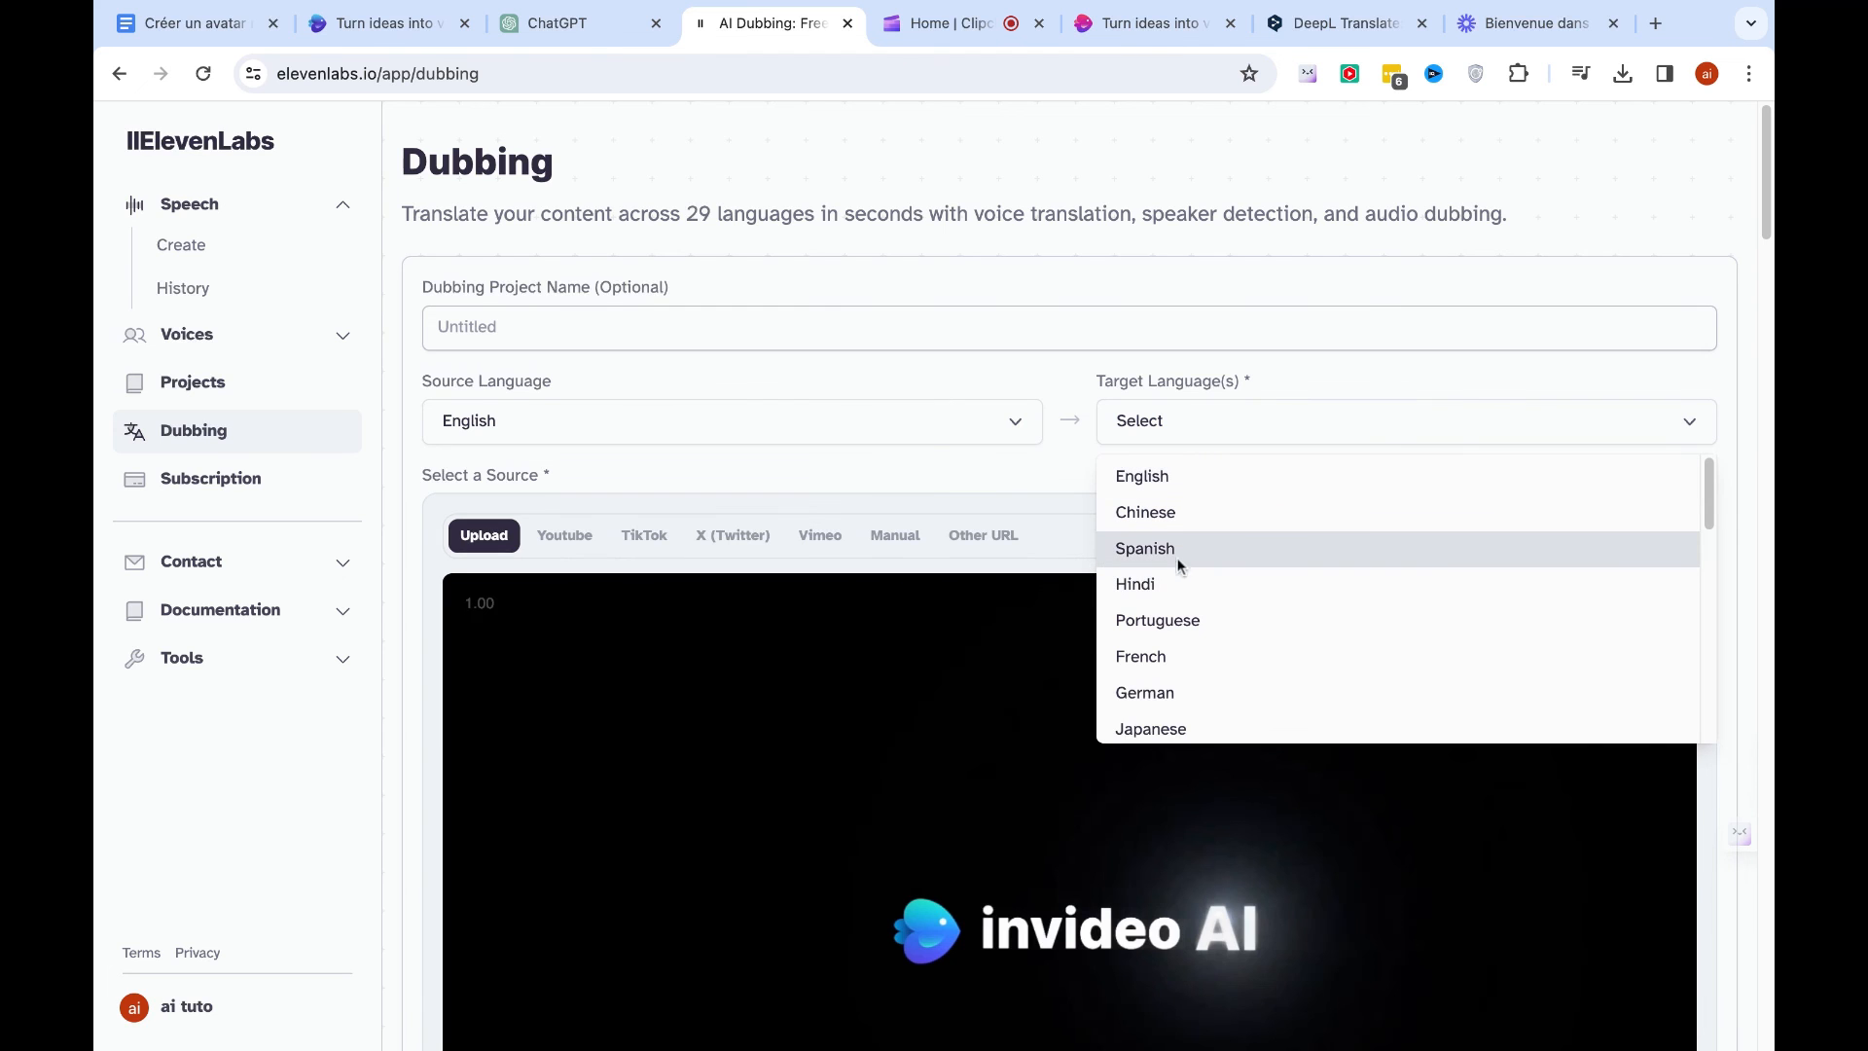
pyautogui.click(1160, 656)
pyautogui.scroll(-5, 1165, 651)
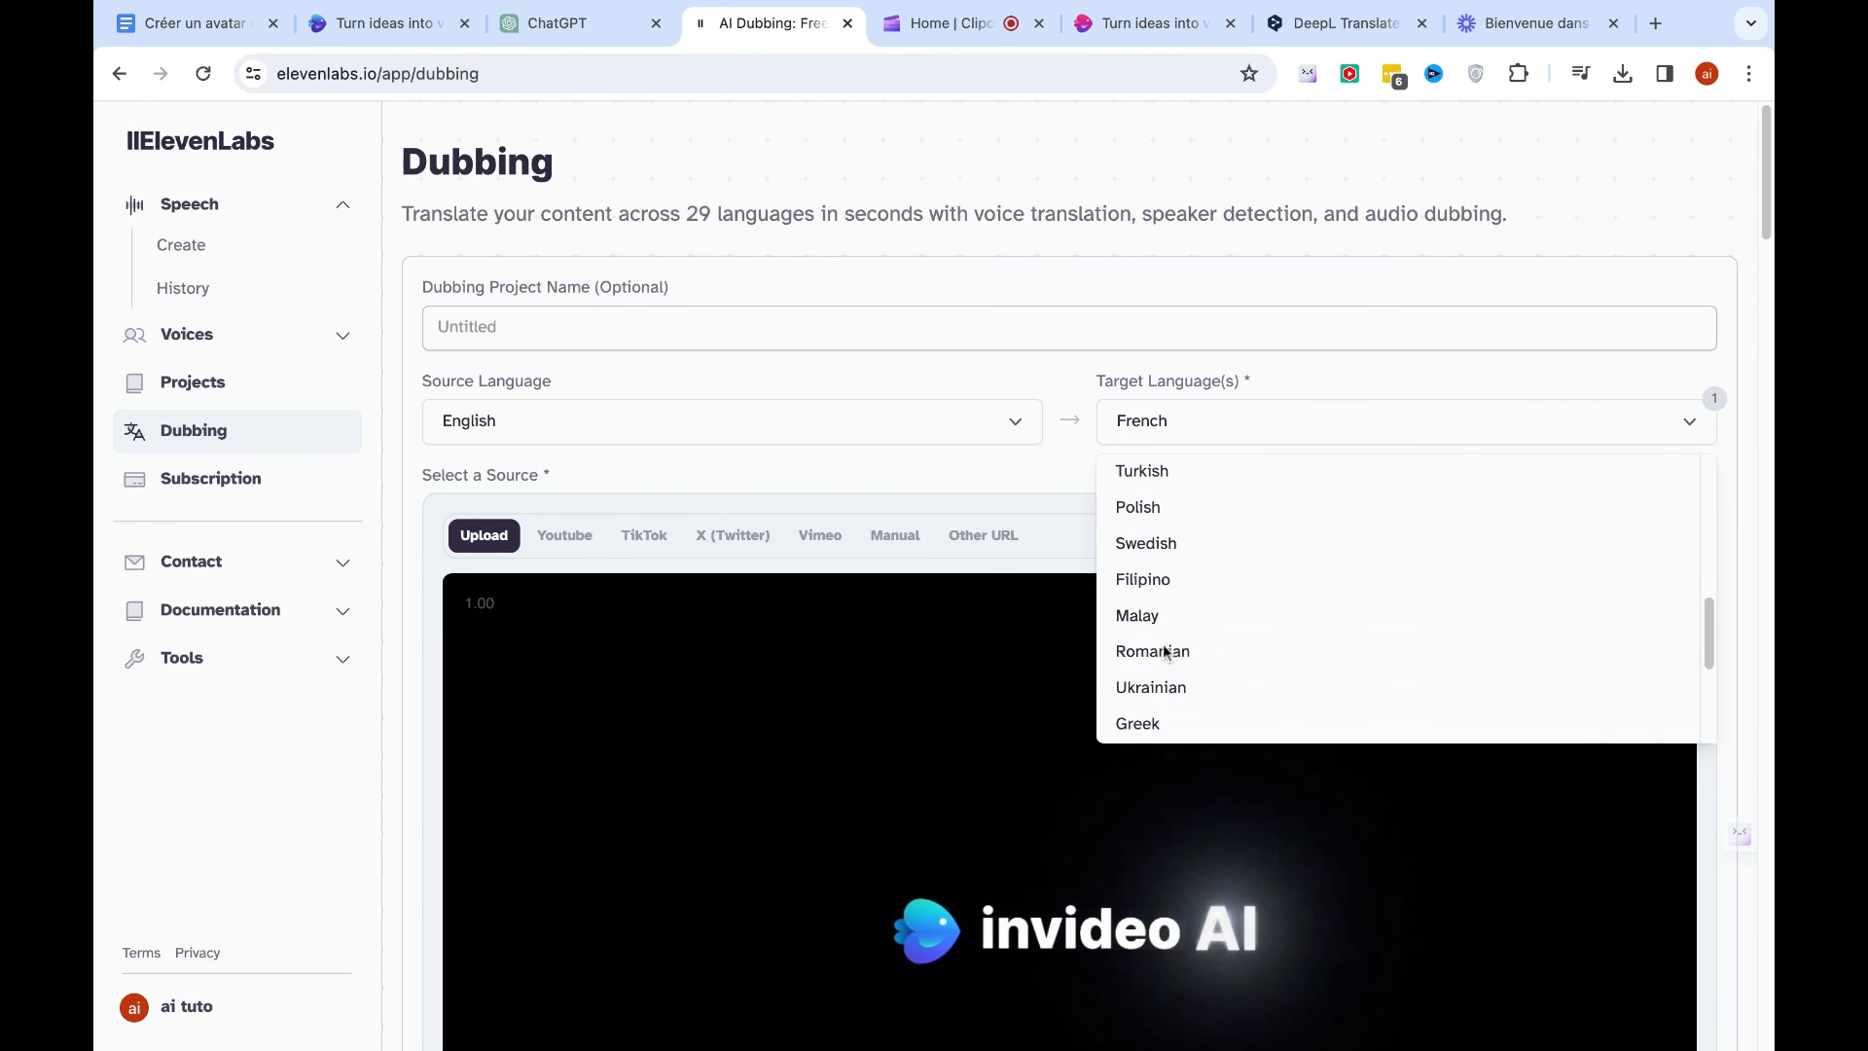
pyautogui.click(1042, 378)
# Step: Create the French dub of the uploaded video with the default advanced settings
pyautogui.scroll(-10, 1063, 437)
pyautogui.scroll(1, 1070, 475)
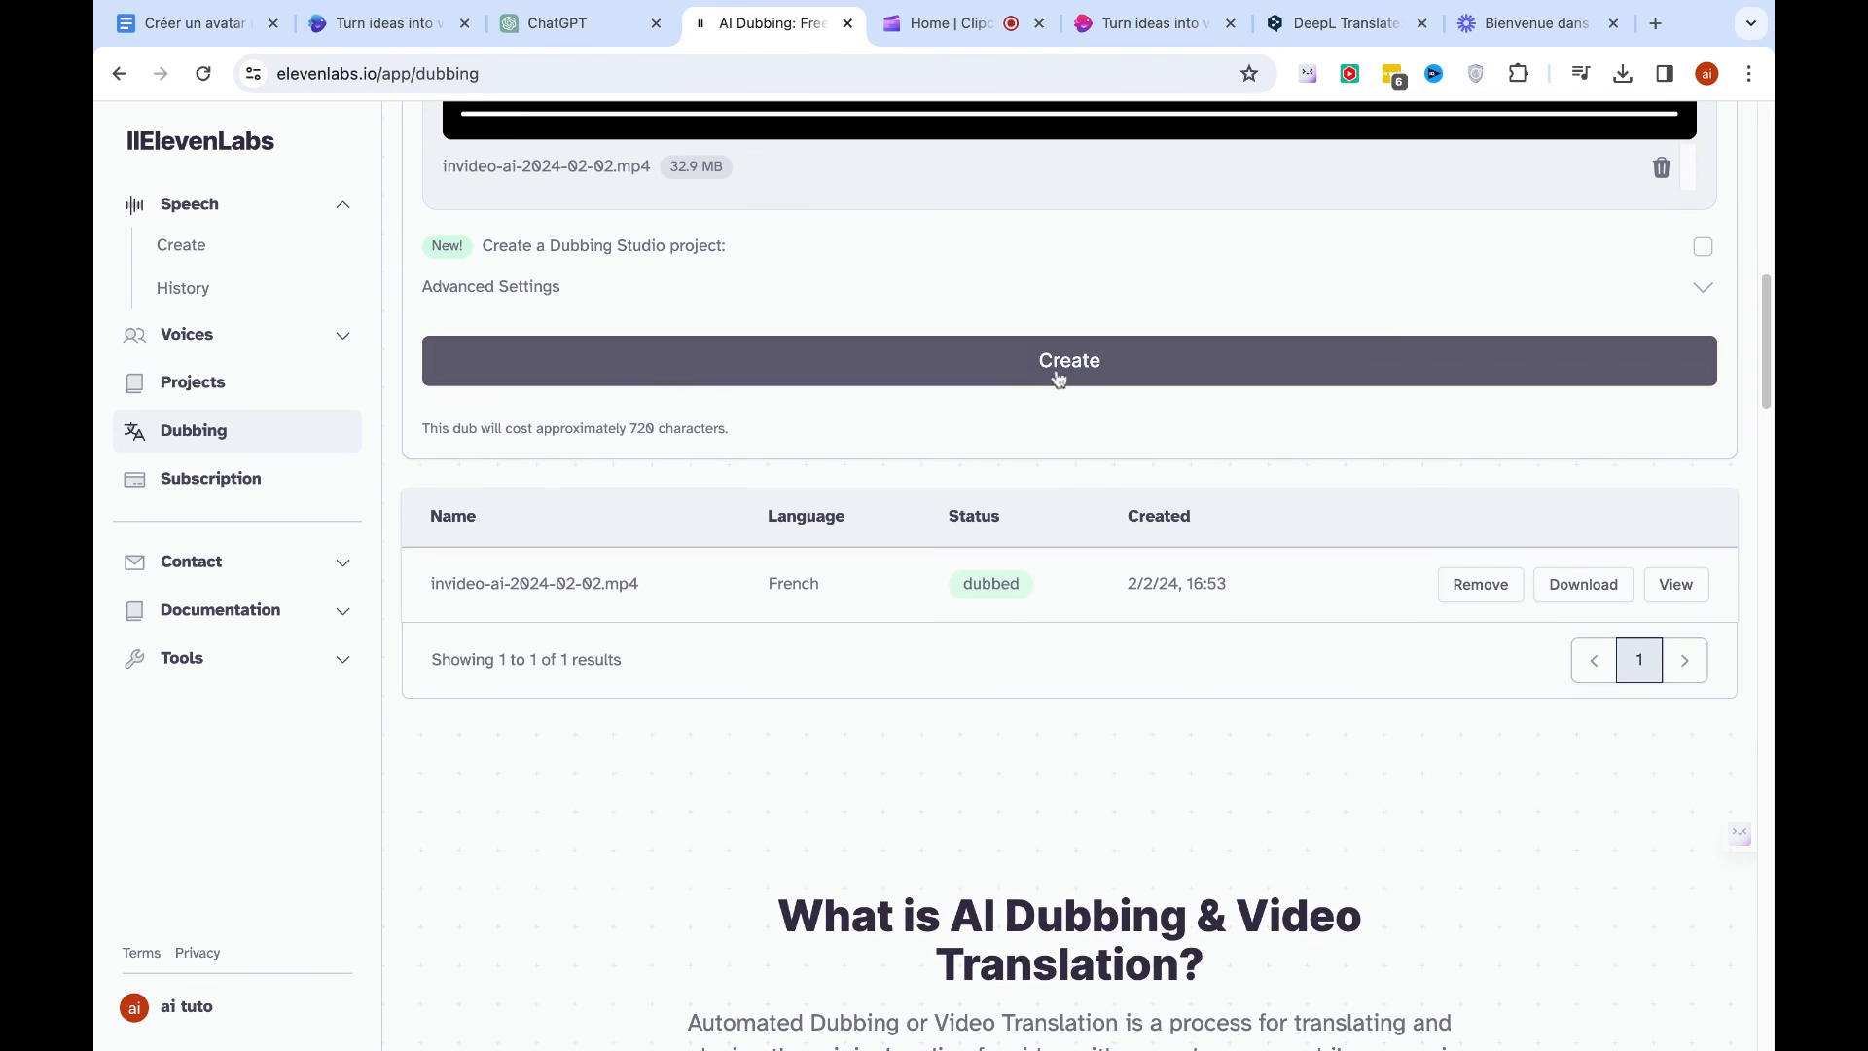
pyautogui.click(1058, 377)
# Step: Scrub through the source video and check the progress of the new dub in the project list
pyautogui.scroll(4, 1018, 584)
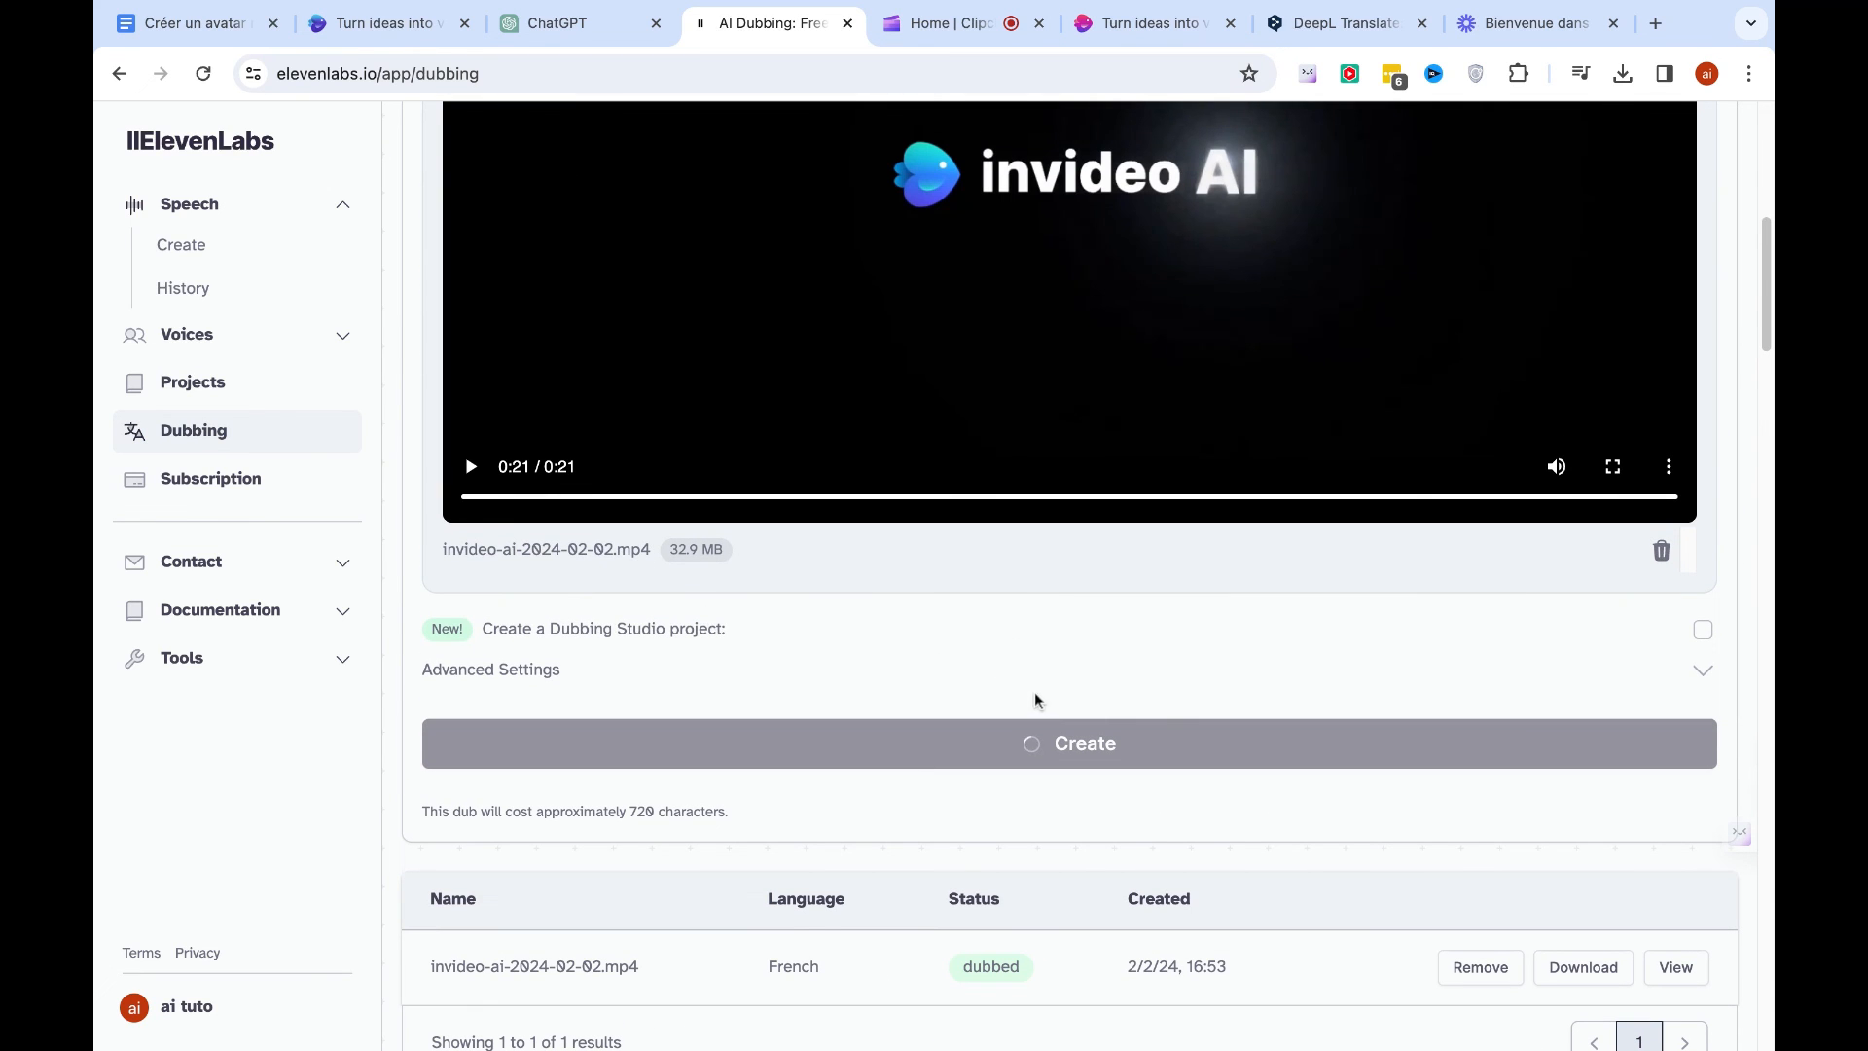
pyautogui.scroll(-1, 1037, 698)
pyautogui.scroll(5, 1041, 702)
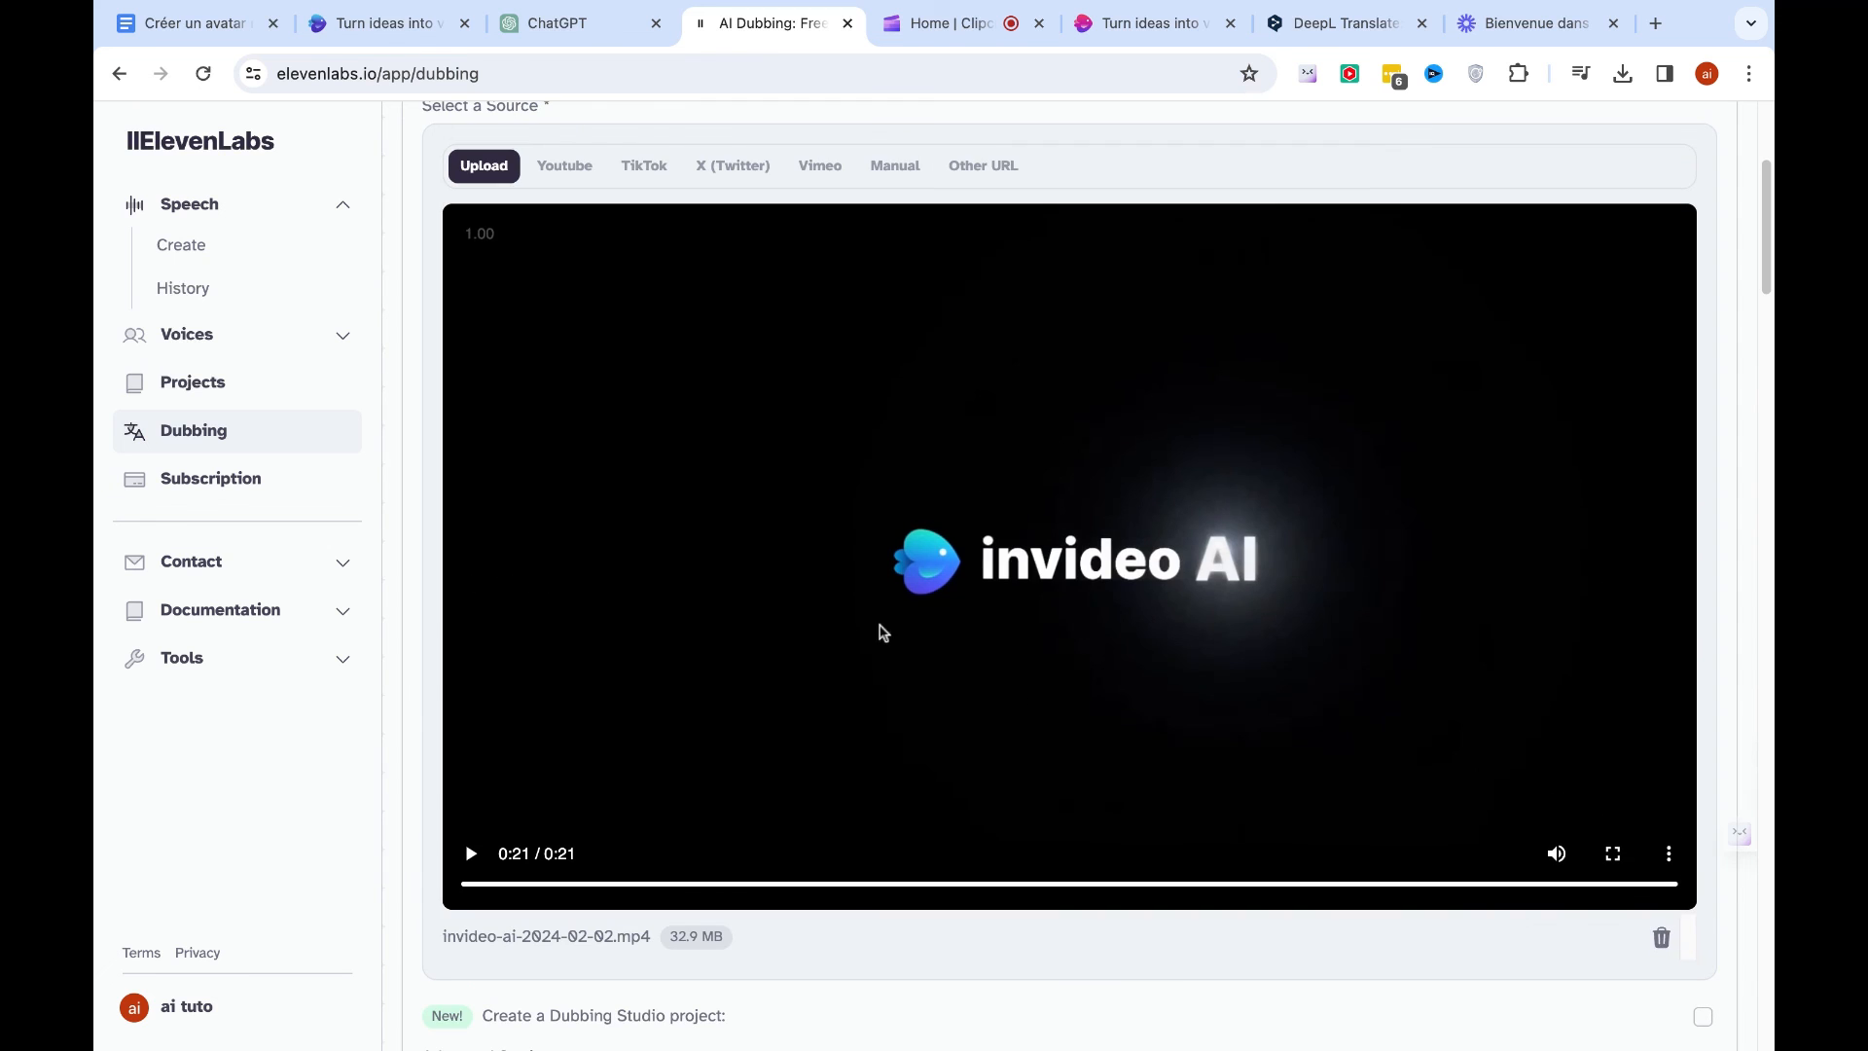
pyautogui.moveTo(621, 883); pyautogui.dragTo(697, 892)
pyautogui.scroll(-6, 967, 815)
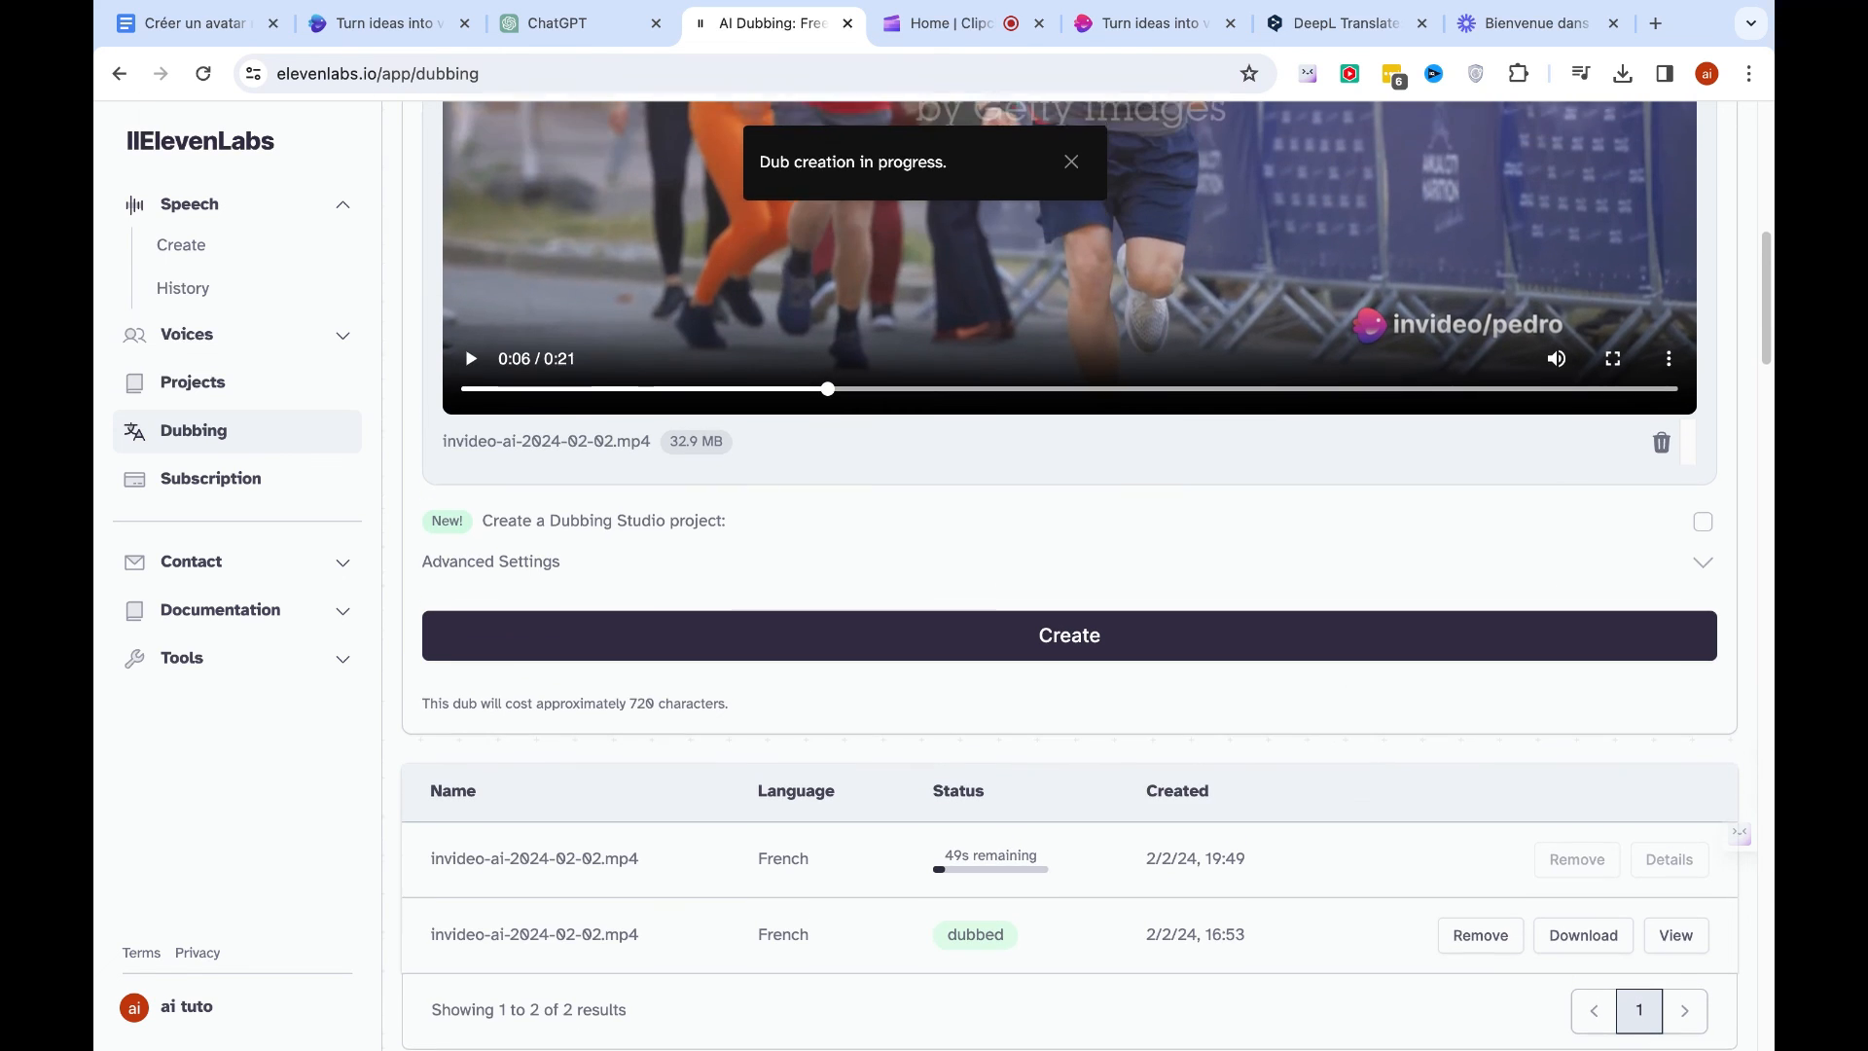
pyautogui.scroll(5, 1049, 812)
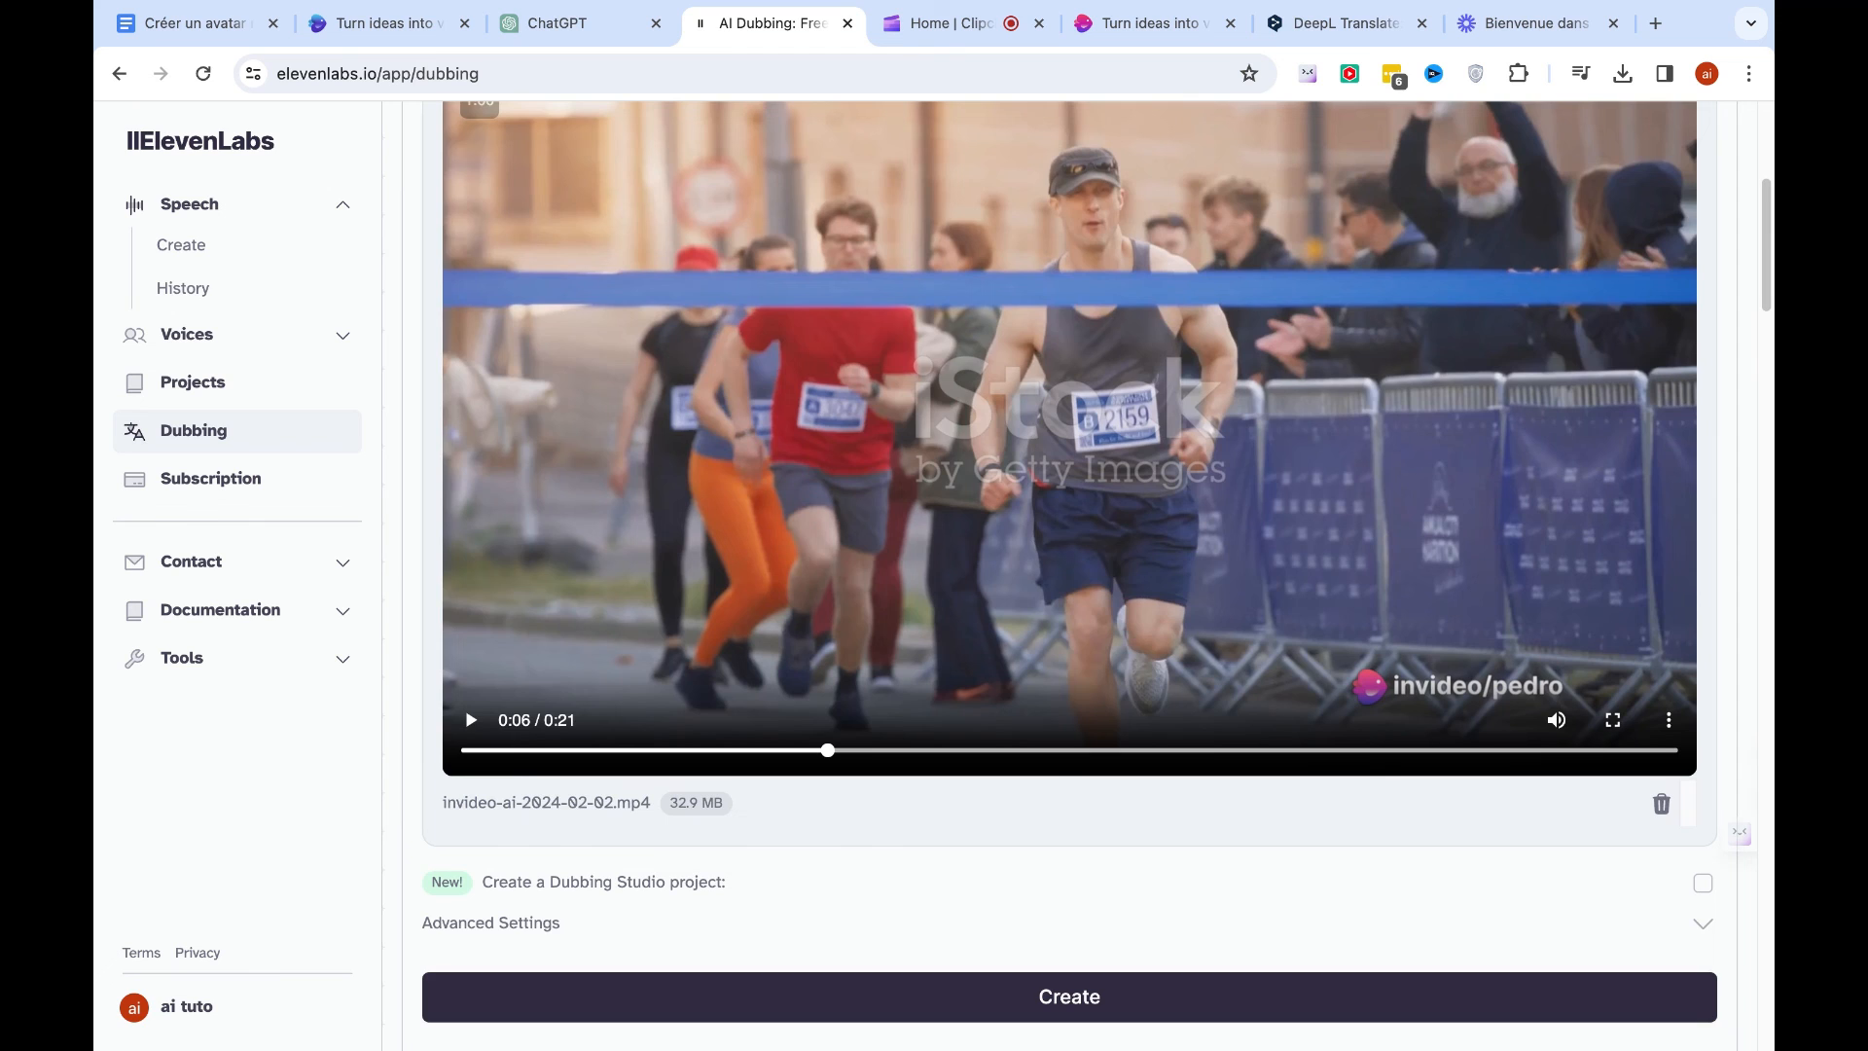
# Step: Open the French dub created at 16:53 and view its video in full screen
pyautogui.scroll(-5, 1069, 574)
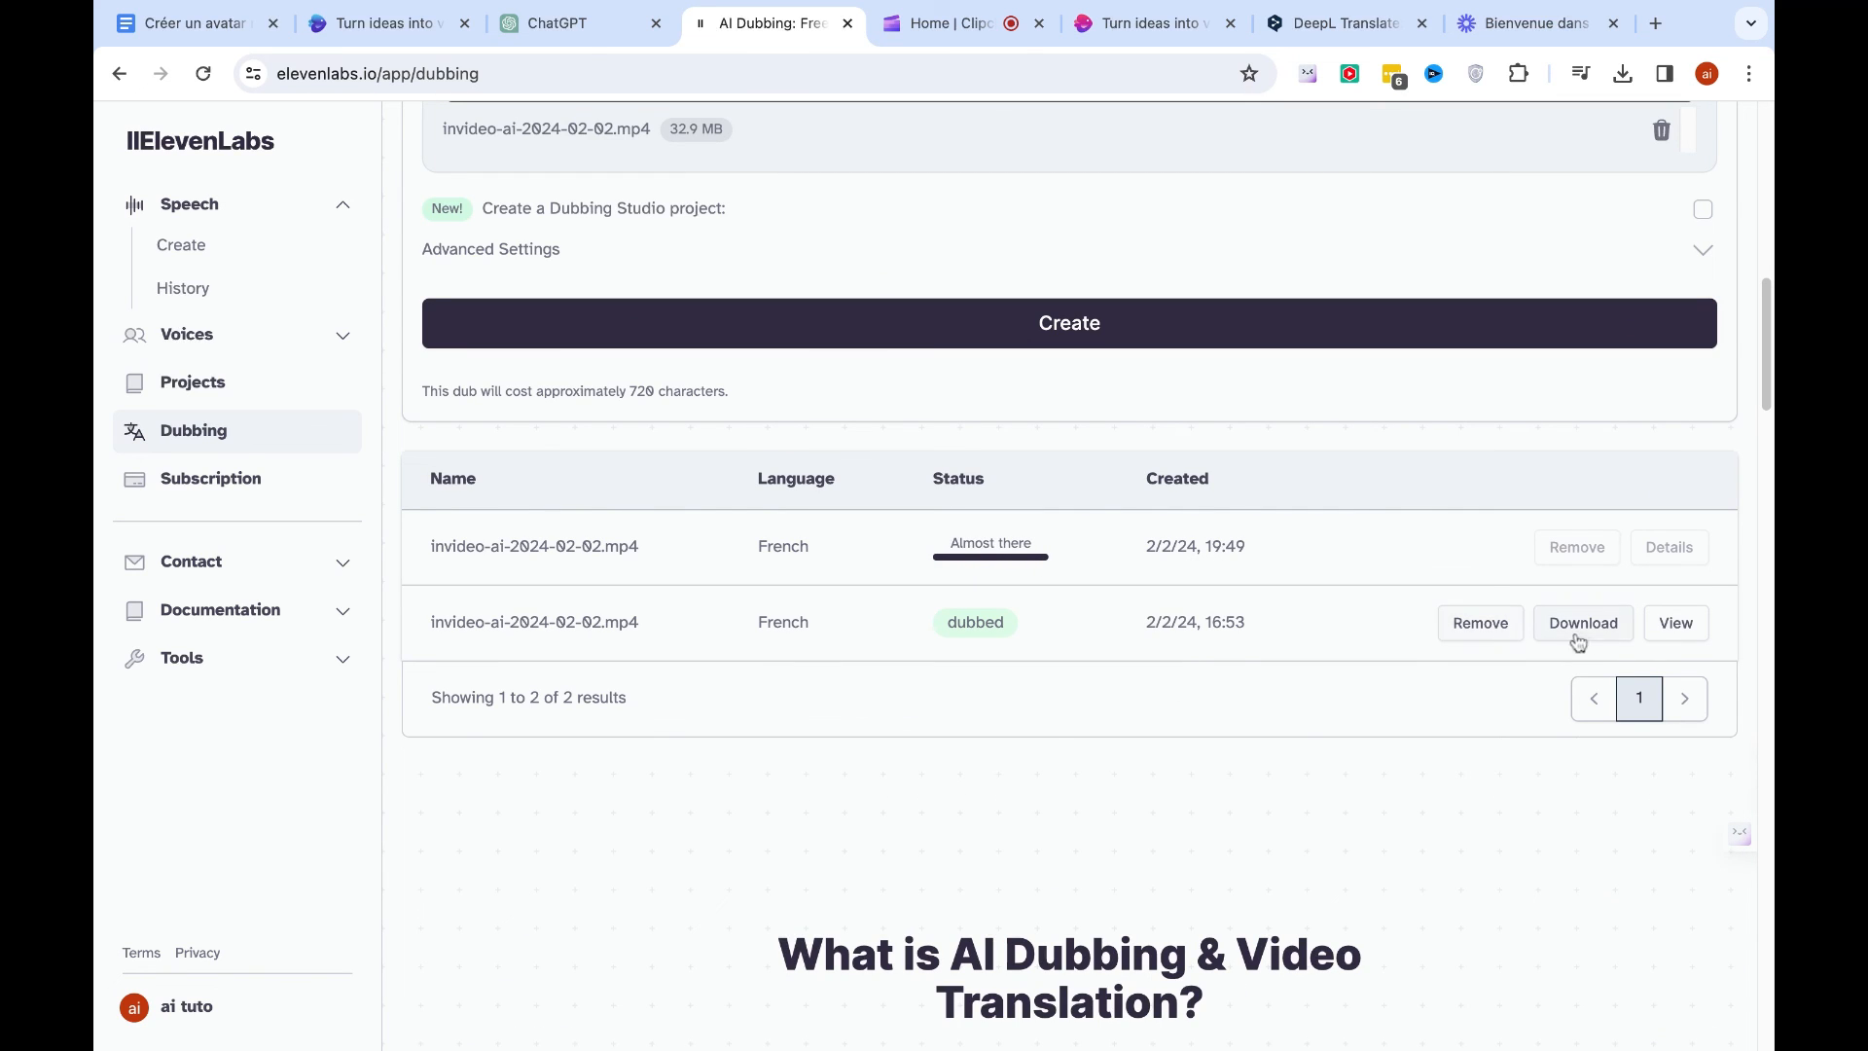
pyautogui.click(1695, 629)
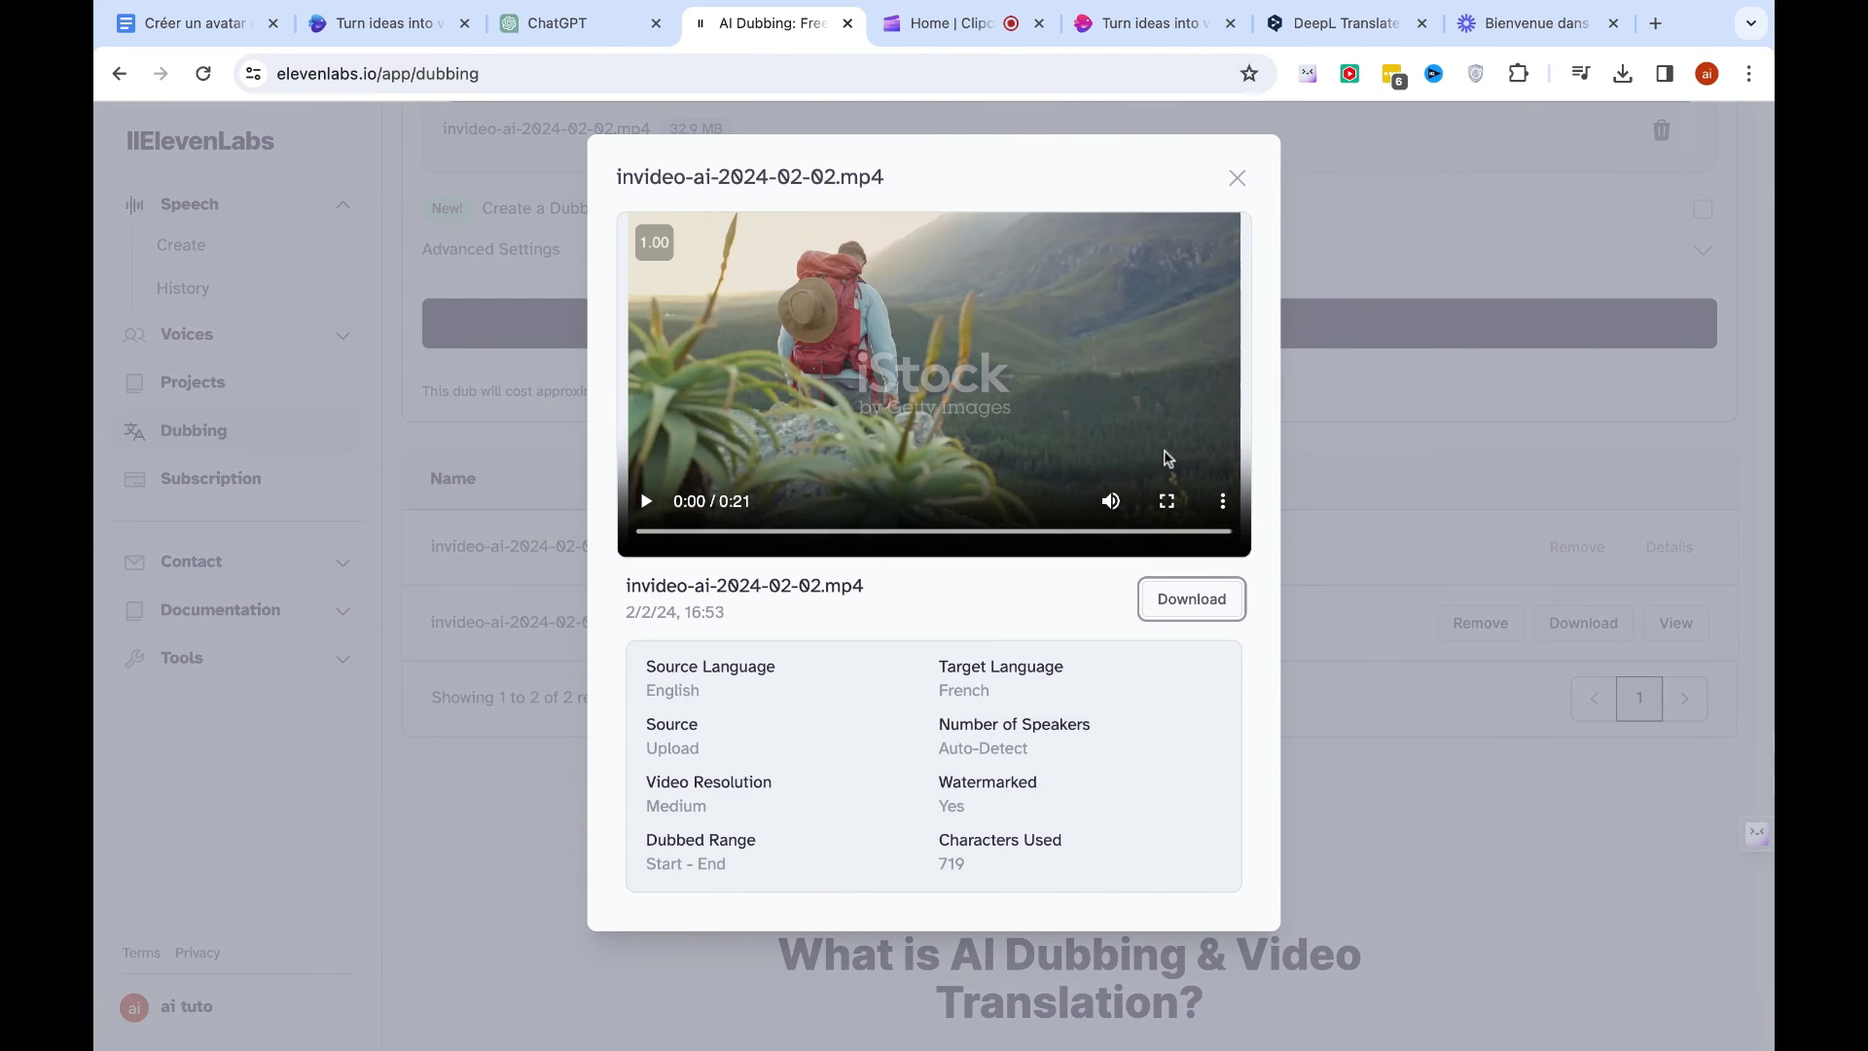
pyautogui.click(1167, 501)
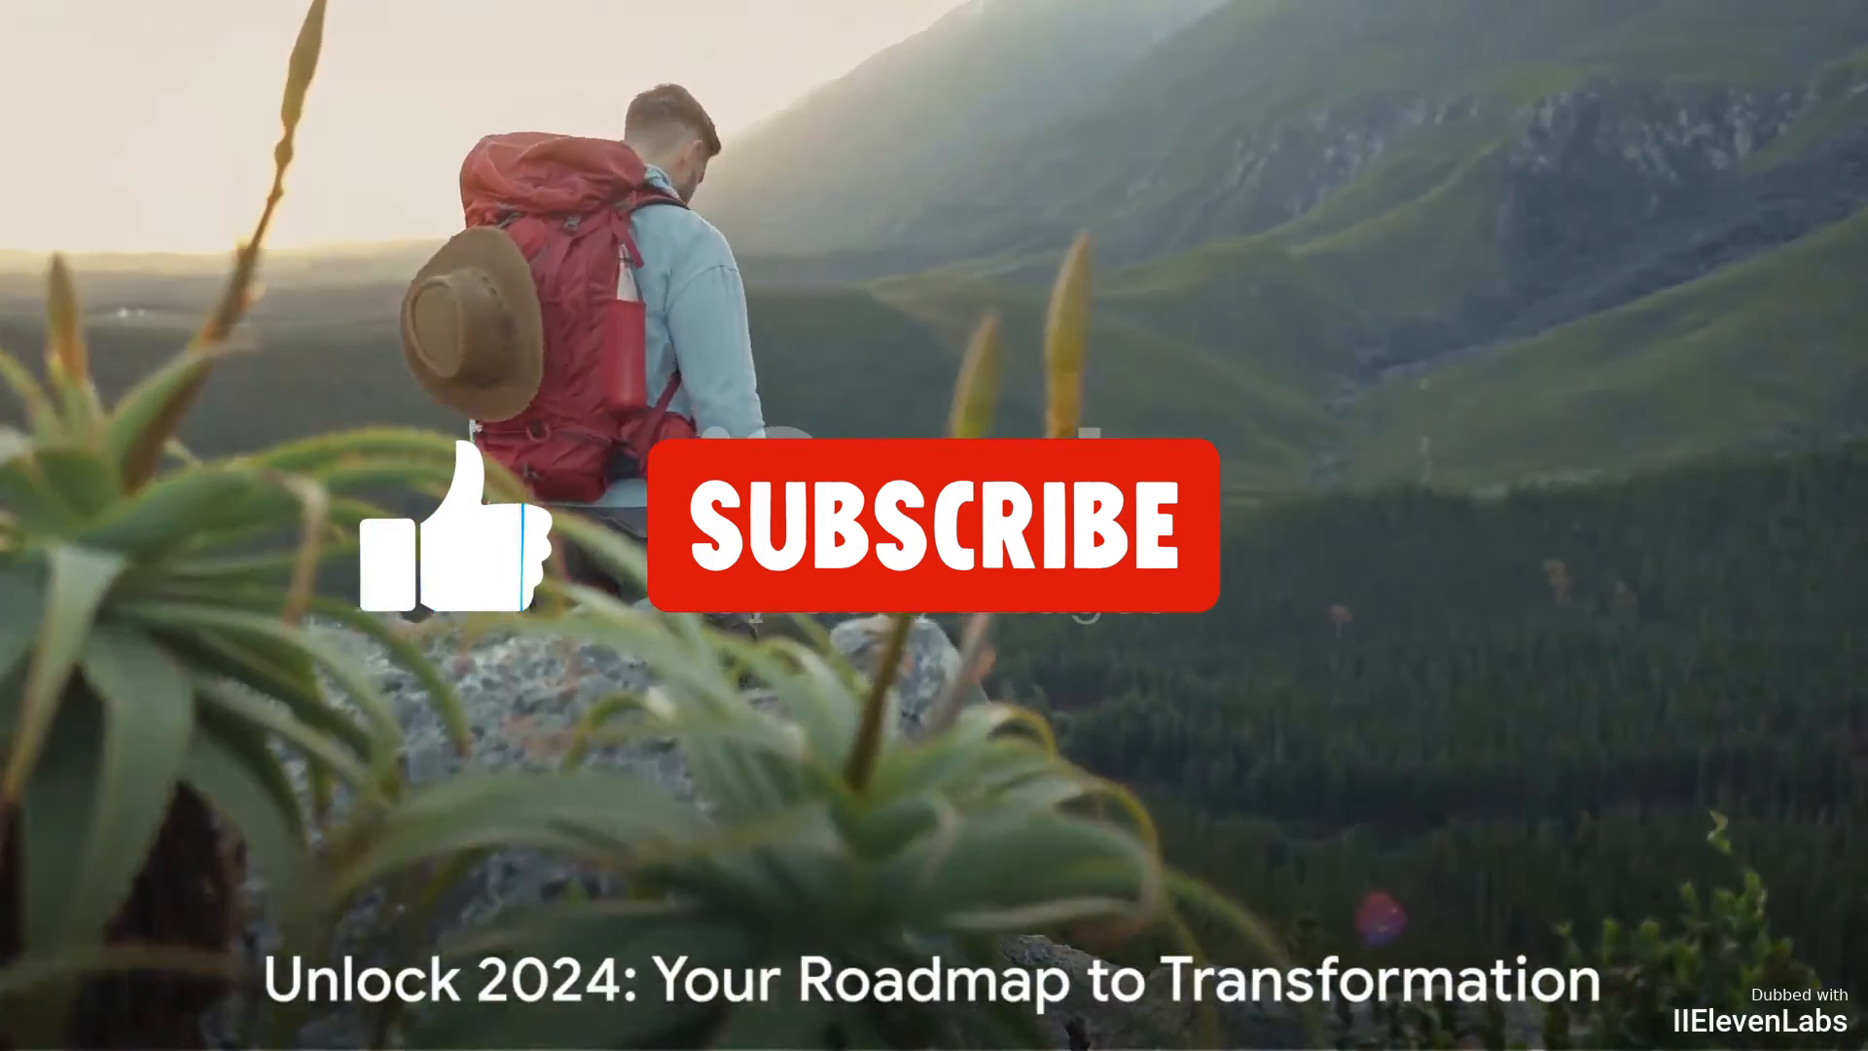